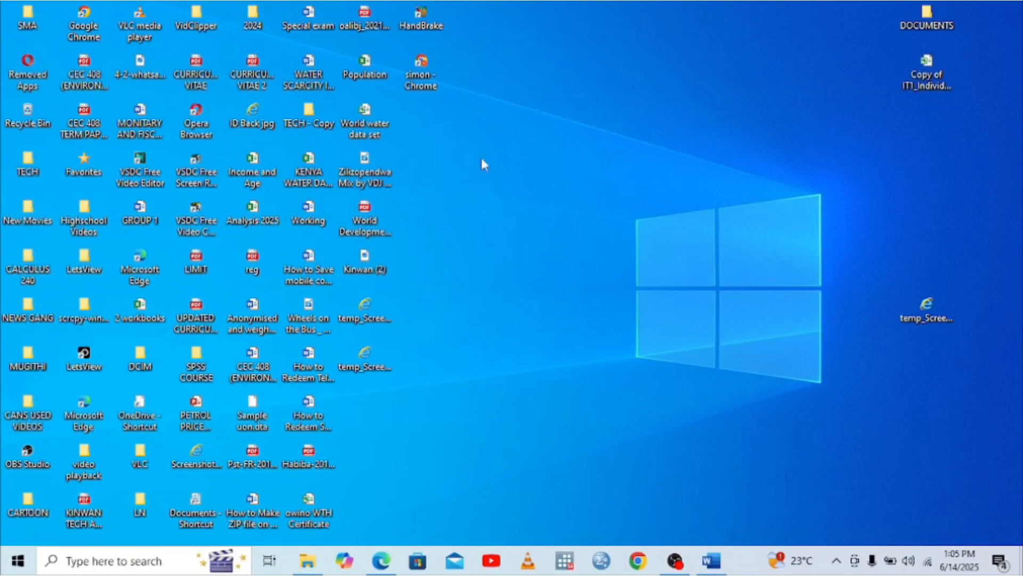
Bring up the 2024 P9 tax deduction card PDF in Edge, then launch Google Chrome
left_click(380, 559)
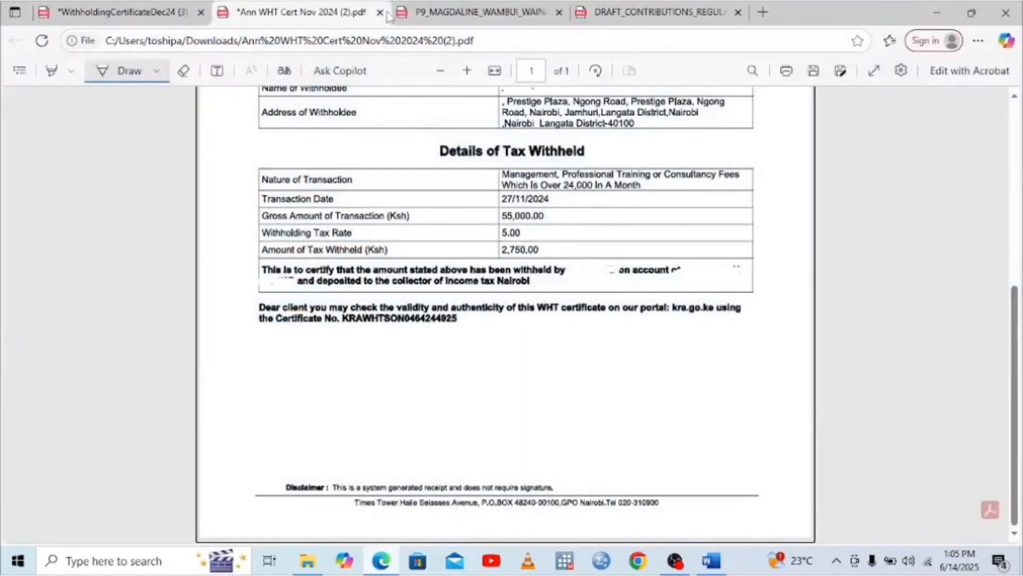
left_click(440, 11)
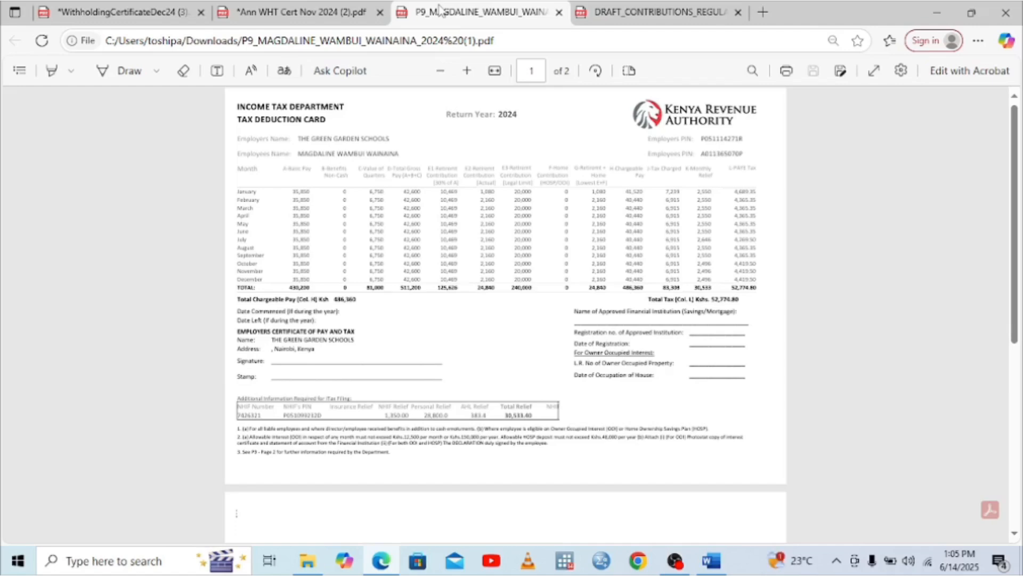
left_click(641, 564)
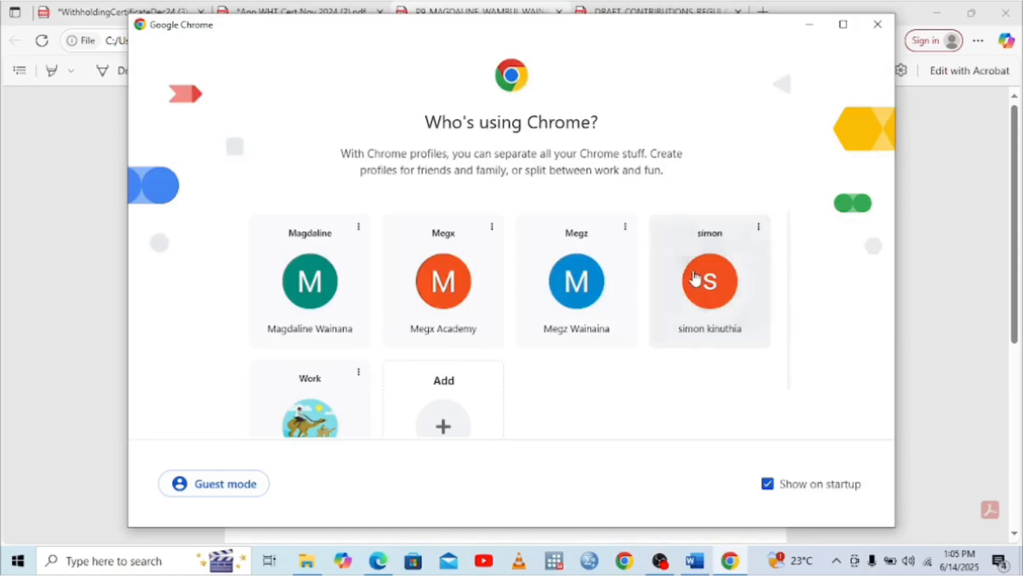
Google 'I TAX' in a Chrome profile and open the iTax - KRA result
left_click(696, 277)
left_click(143, 48)
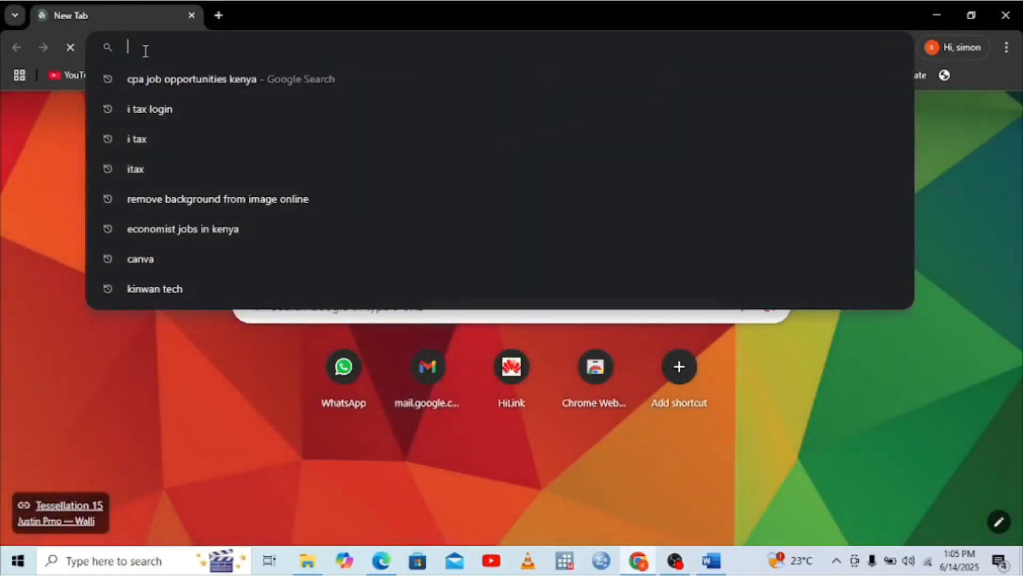
type("I TA")
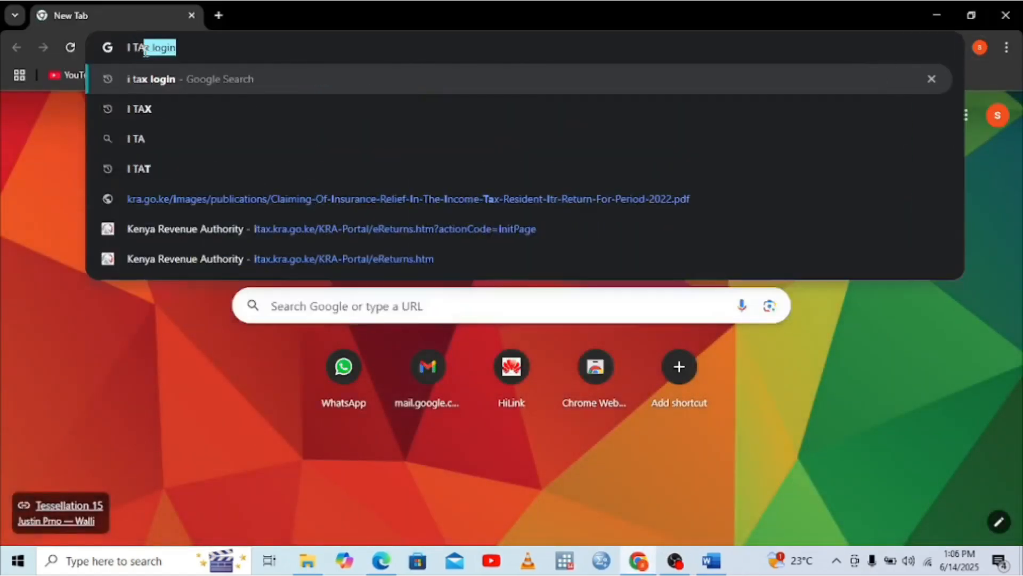
type("X")
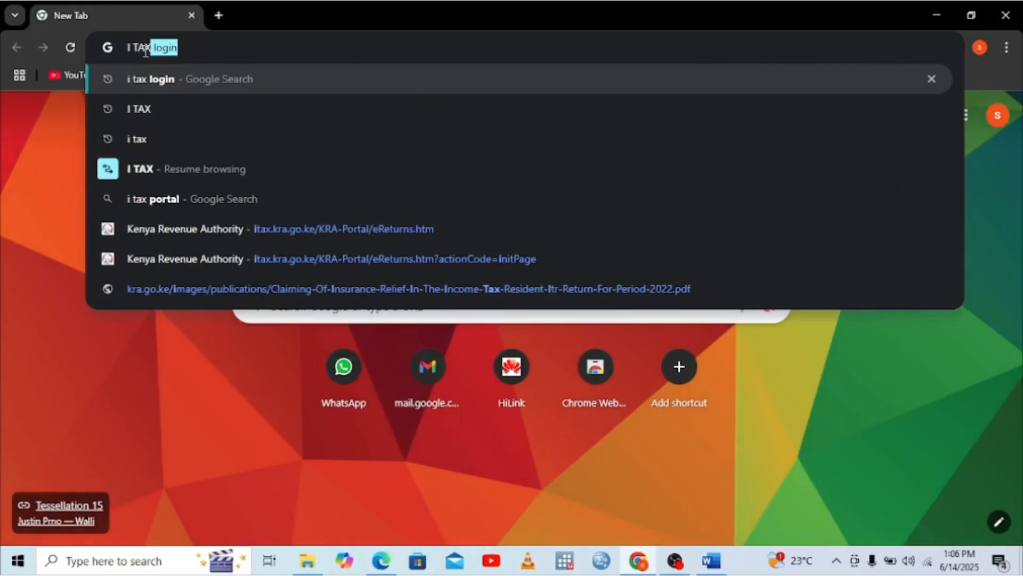
key("Delete")
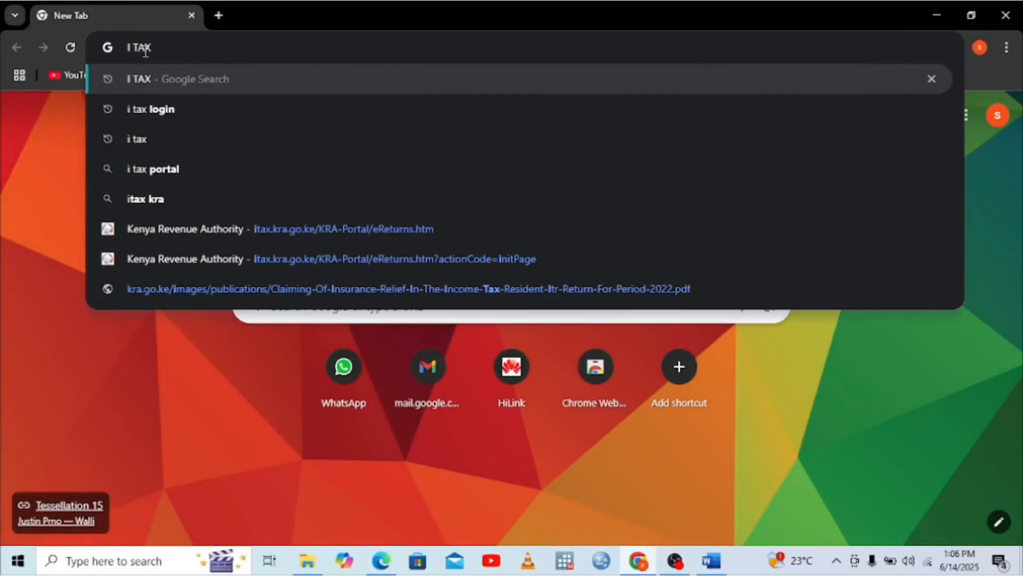
key("Return")
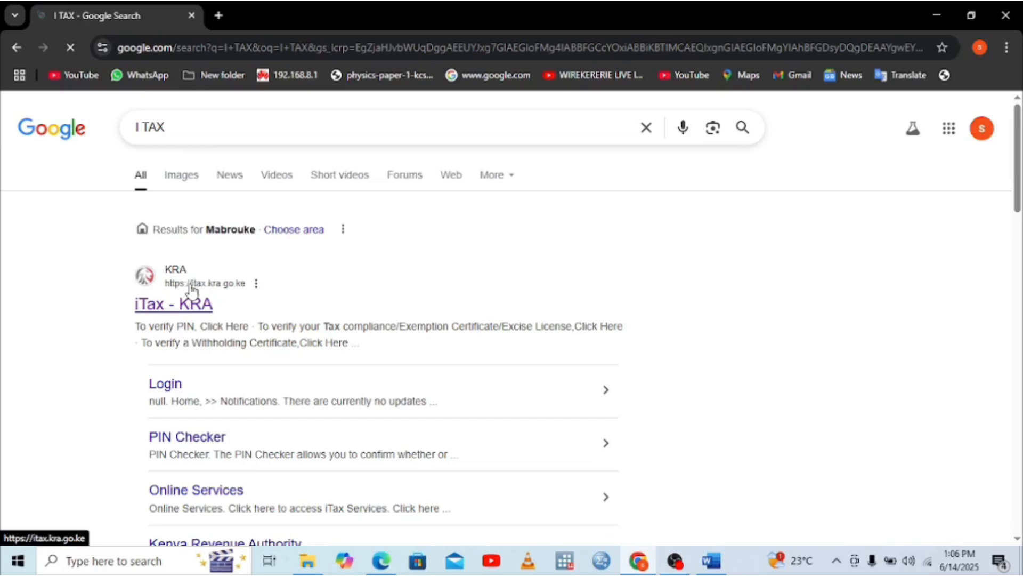
left_click(192, 289)
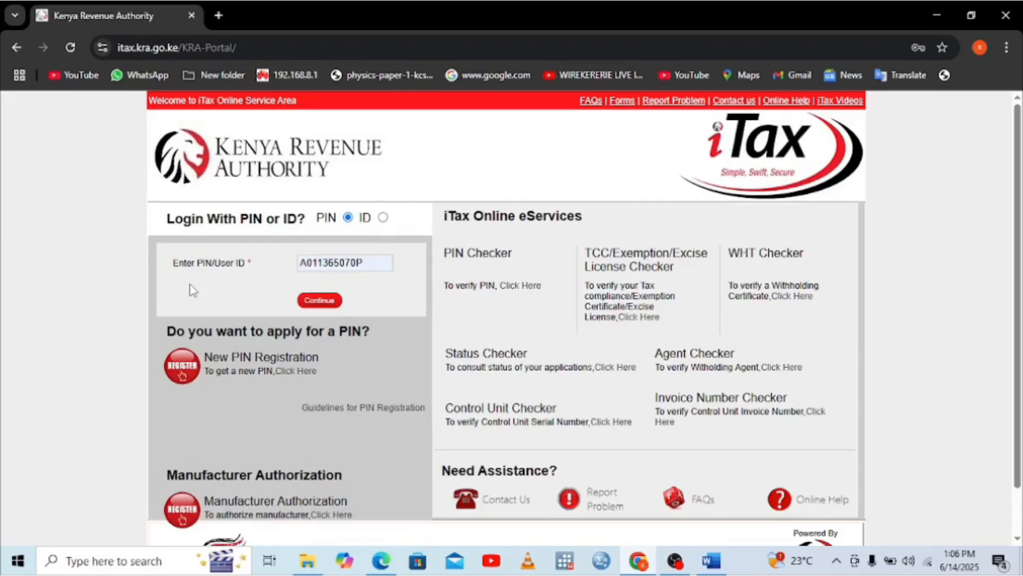
Autofill the saved taxpayer PIN on the iTax login page and verify it against the P9 card
left_click(374, 258)
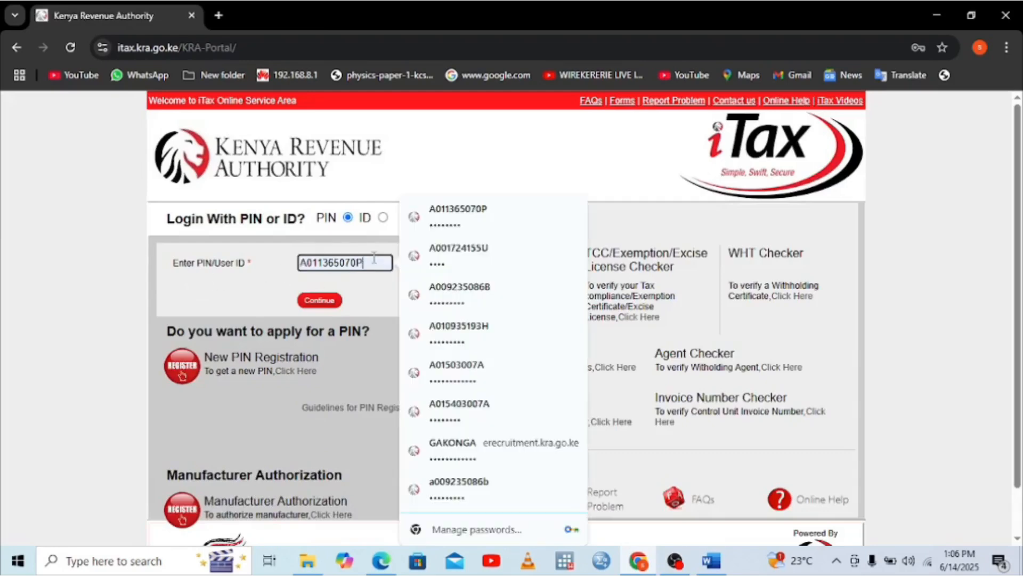
left_click(436, 214)
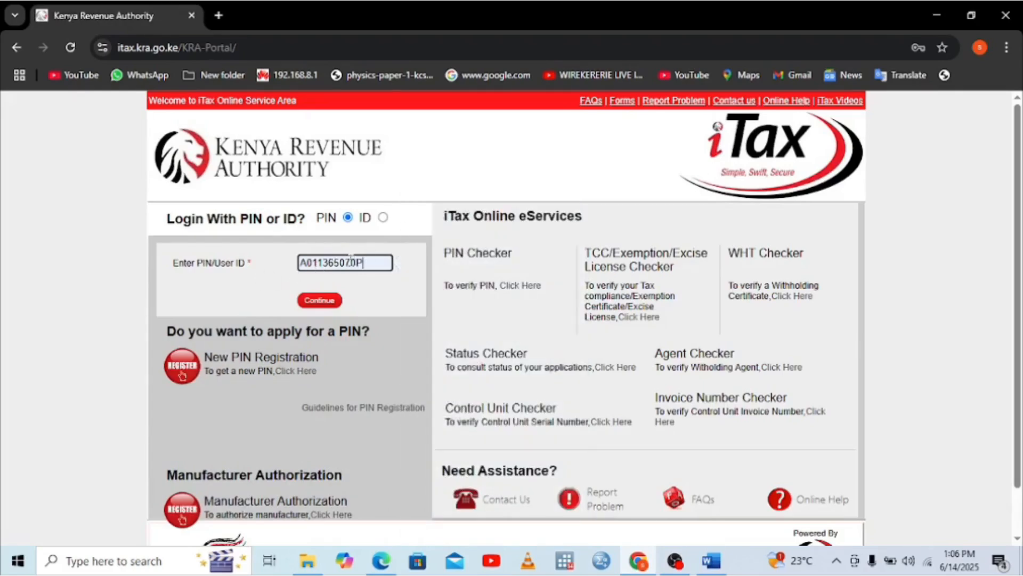
left_click(380, 561)
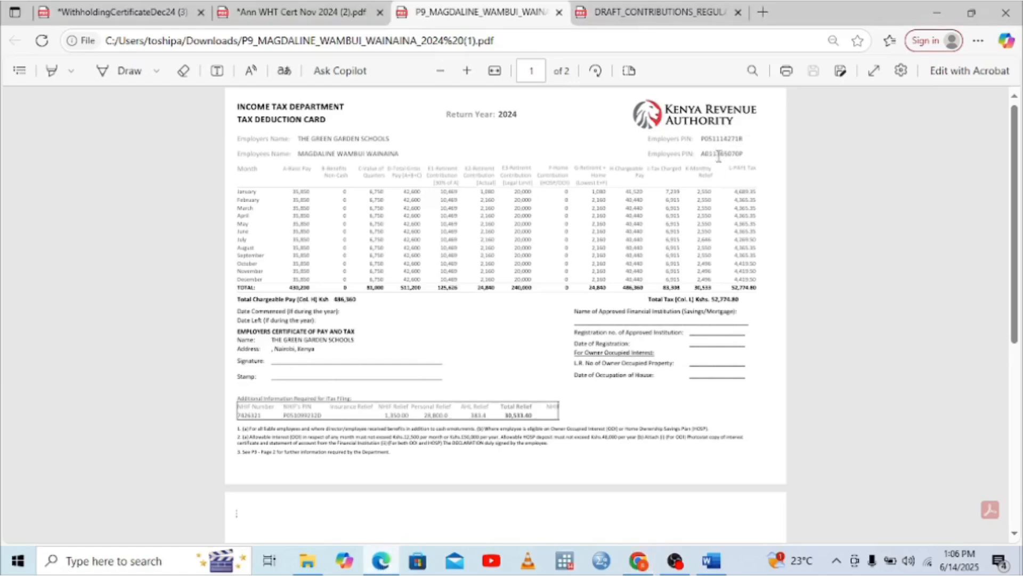
left_click_drag(749, 154, 707, 158)
left_click(701, 154)
left_click(638, 560)
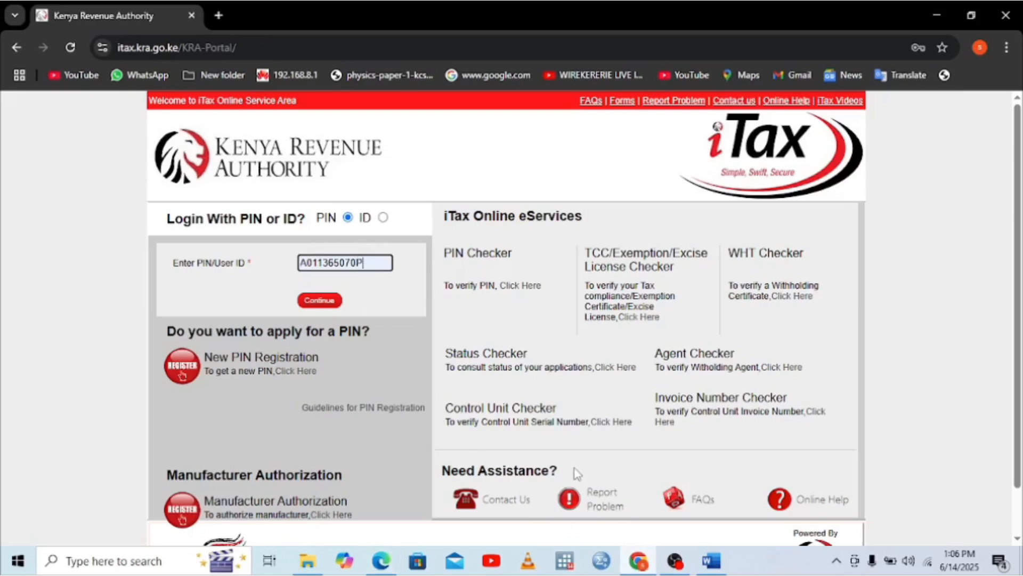
left_click(390, 567)
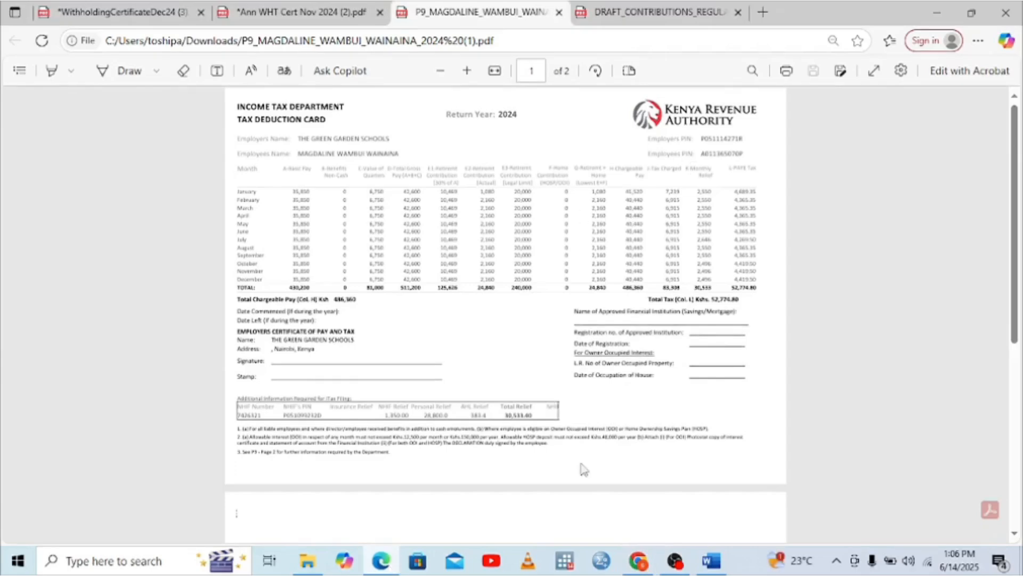
left_click(637, 562)
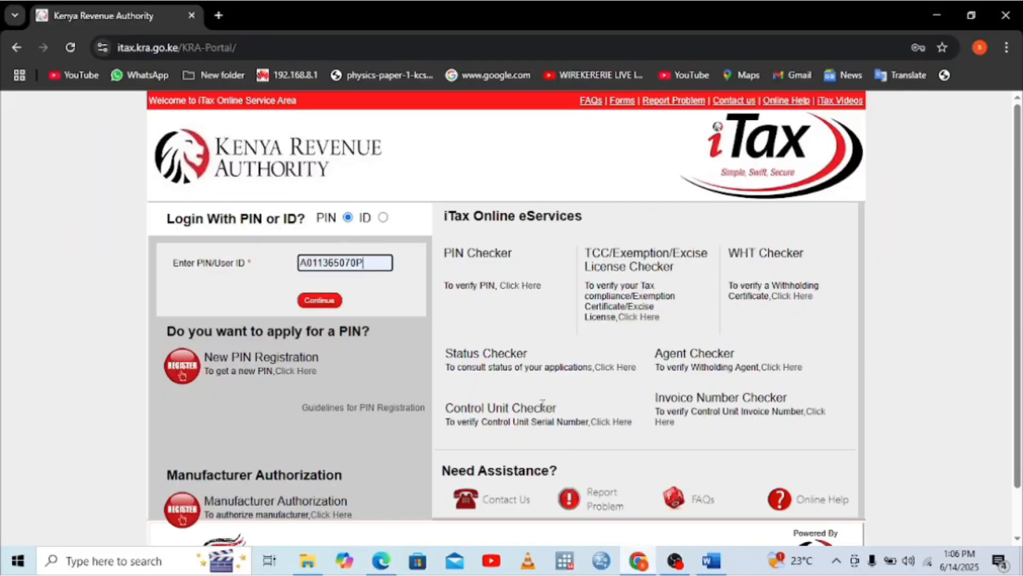
Log in to iTax with the saved password and security stamp answer 149
left_click(320, 302)
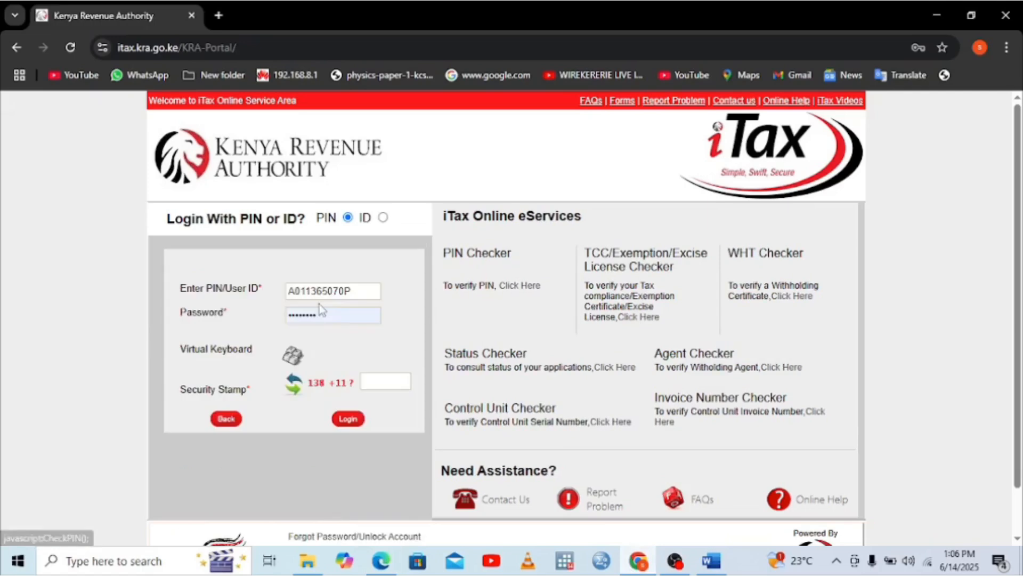
left_click(332, 315)
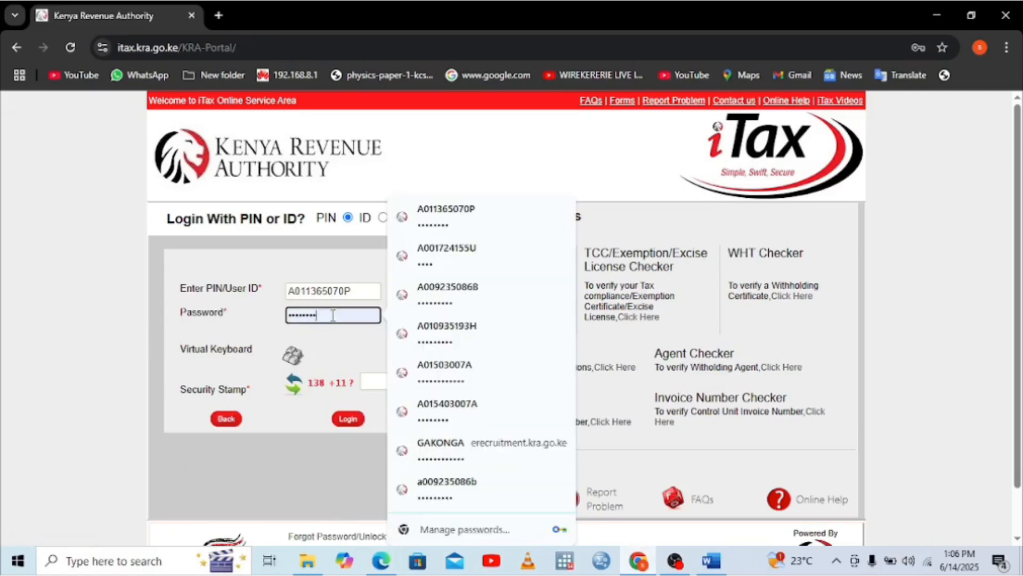
left_click(424, 223)
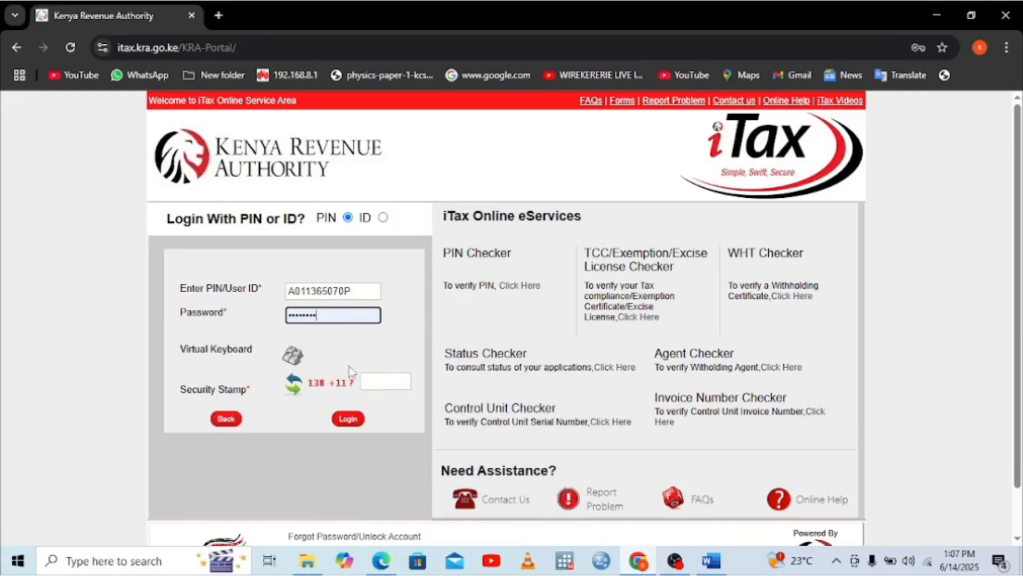
left_click(375, 385)
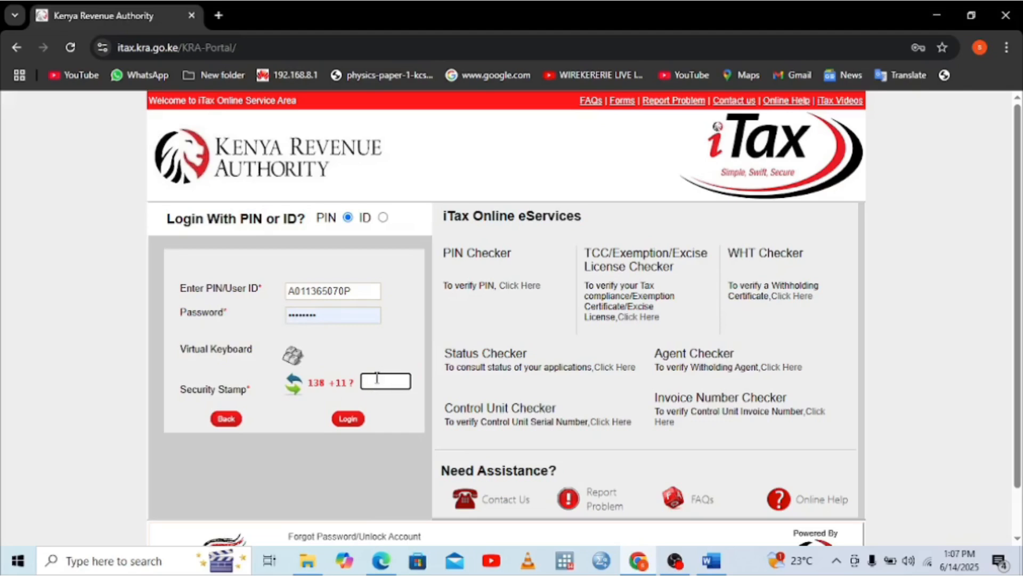
type("148")
key("BackSpace")
type("9")
left_click(355, 419)
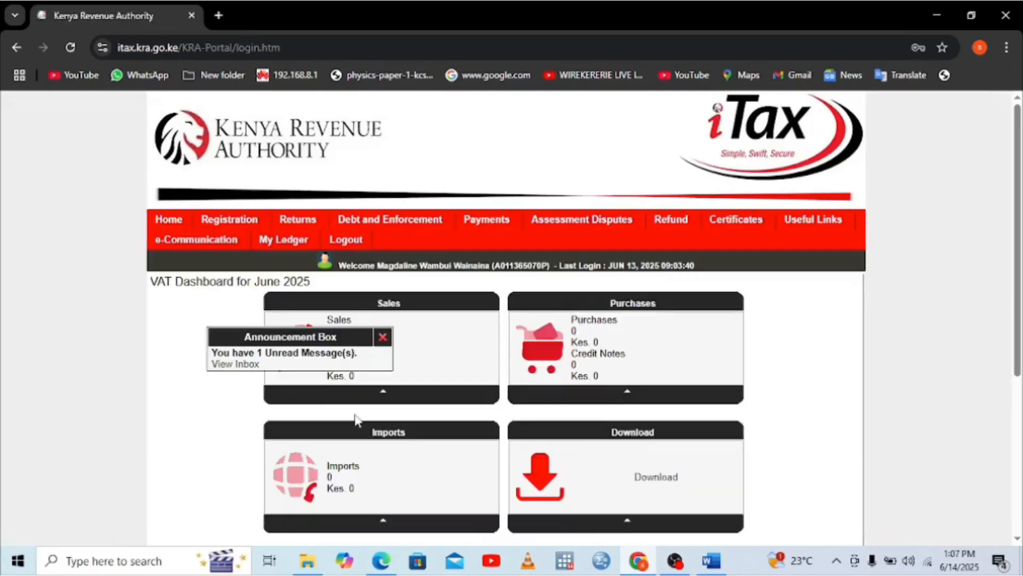
Dismiss the announcement and start filing an Income Tax - Resident Individual return
left_click(383, 338)
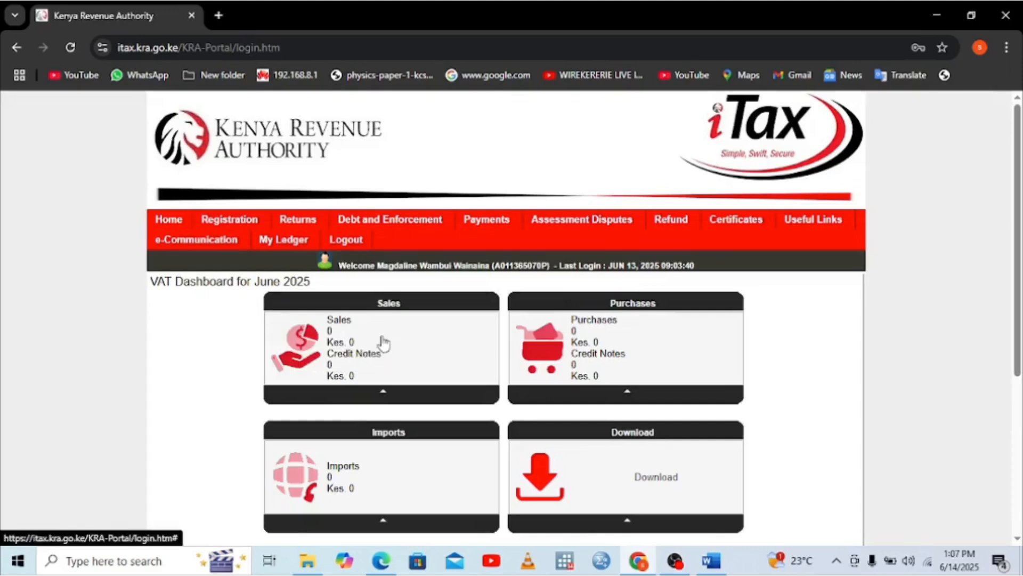
mouse_move(301, 226)
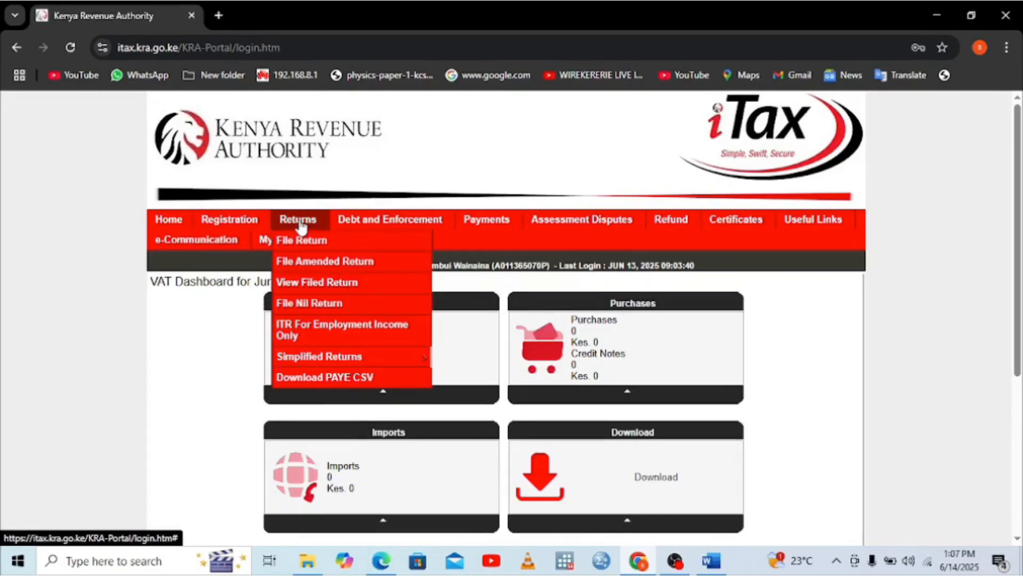
left_click(276, 238)
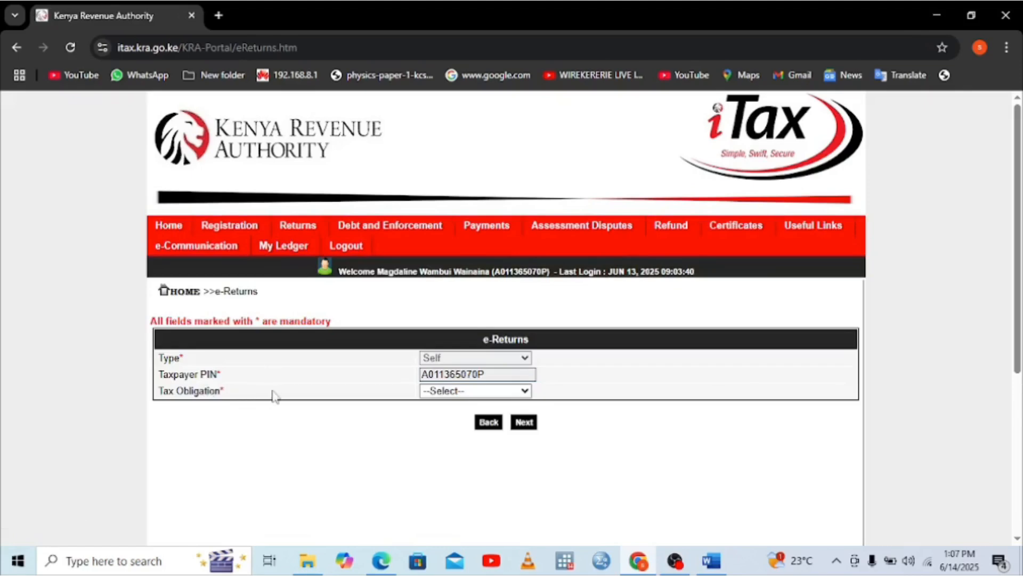
left_click(512, 393)
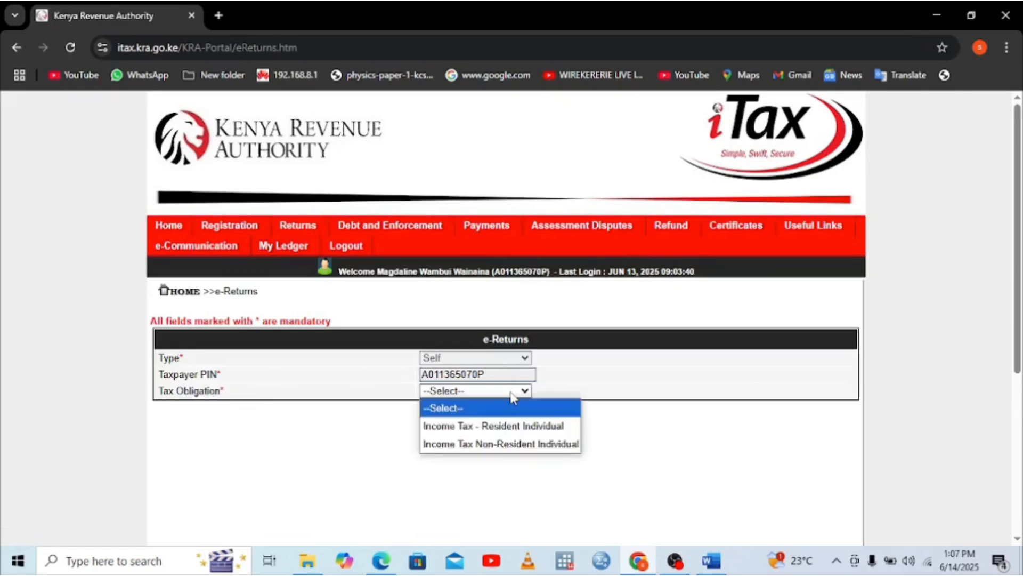
left_click(496, 425)
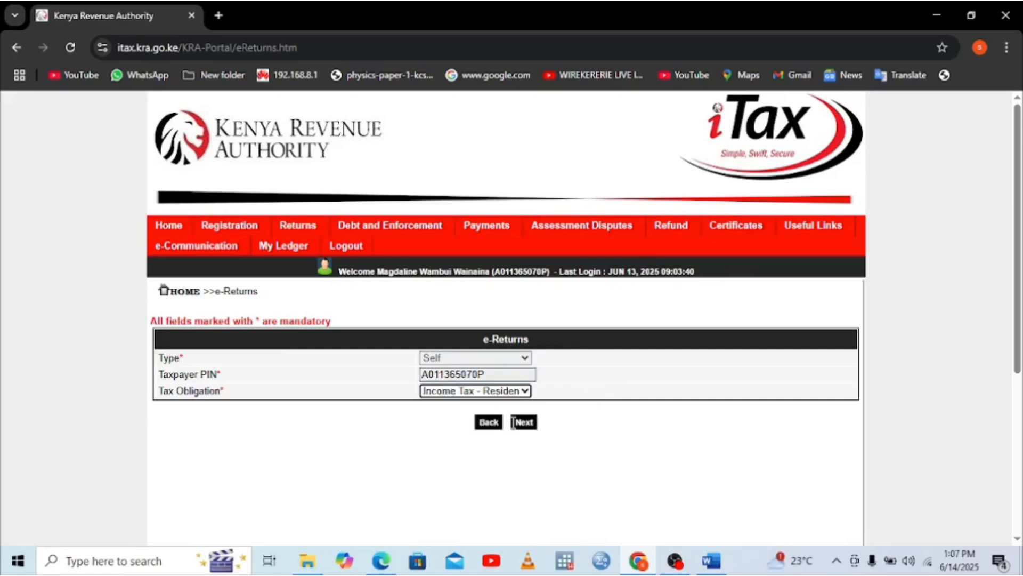
left_click(530, 424)
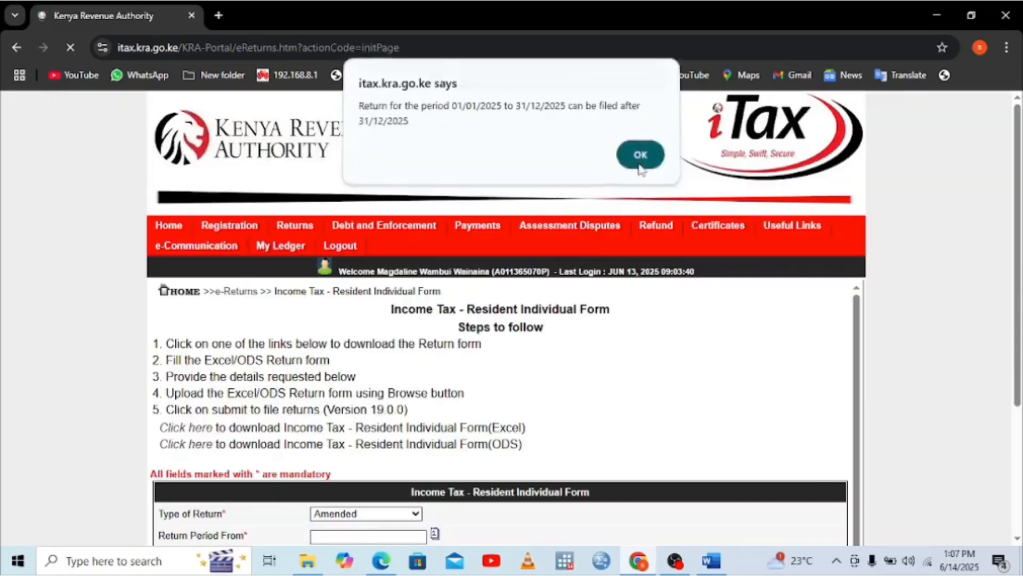
left_click(641, 155)
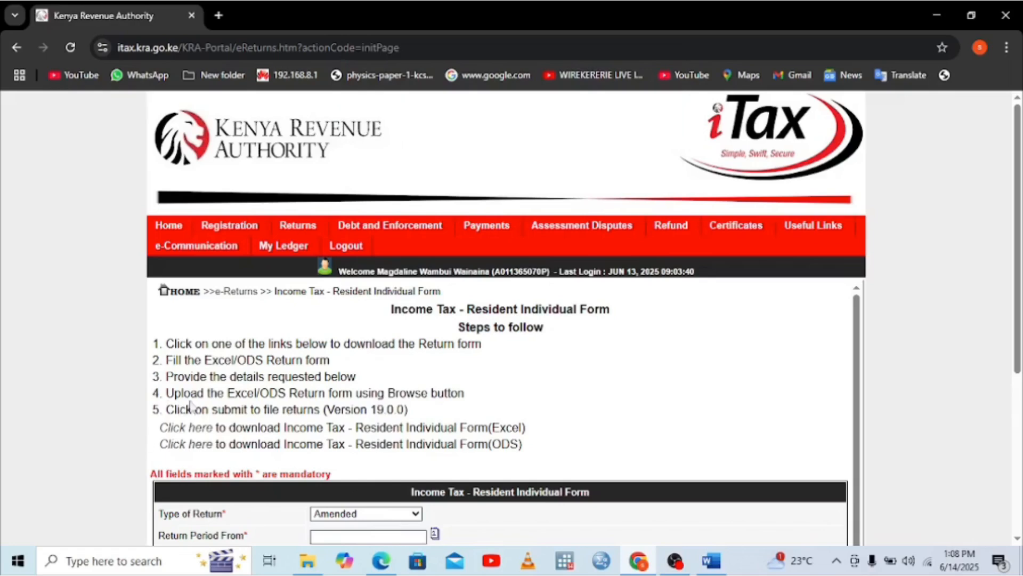
Download the Excel return form and check it in Chrome's download history
left_click(172, 429)
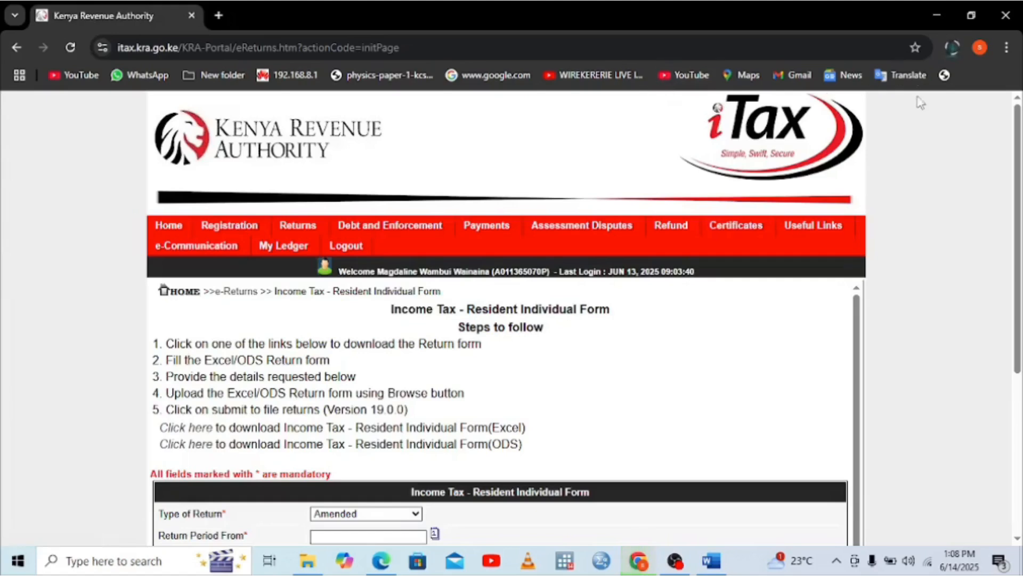
left_click(1007, 49)
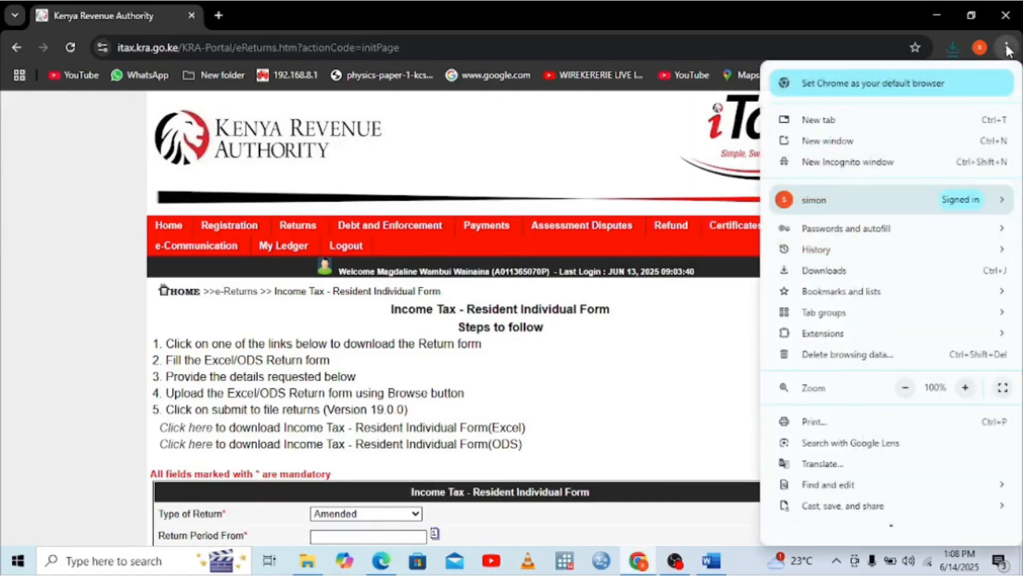
left_click(847, 271)
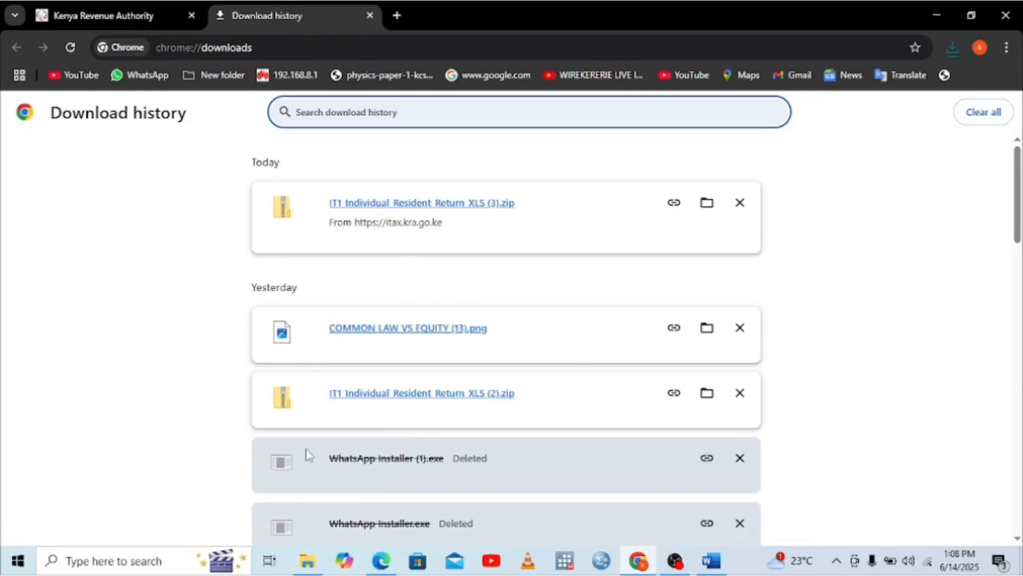
Unblock the IT1_Individual_Resident_Return_XLS (3).zip download and open its Excel workbook
left_click(307, 560)
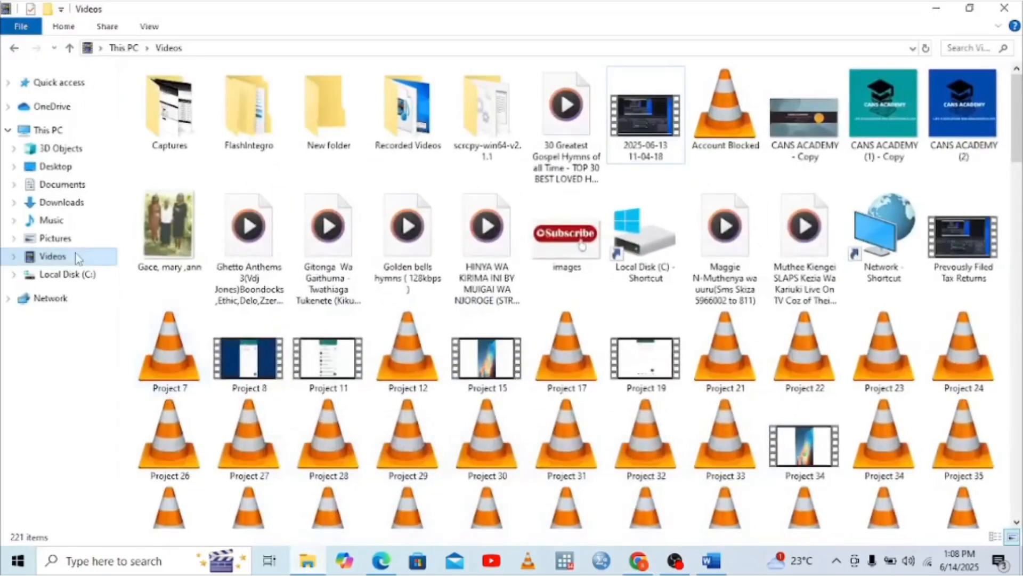
left_click(50, 205)
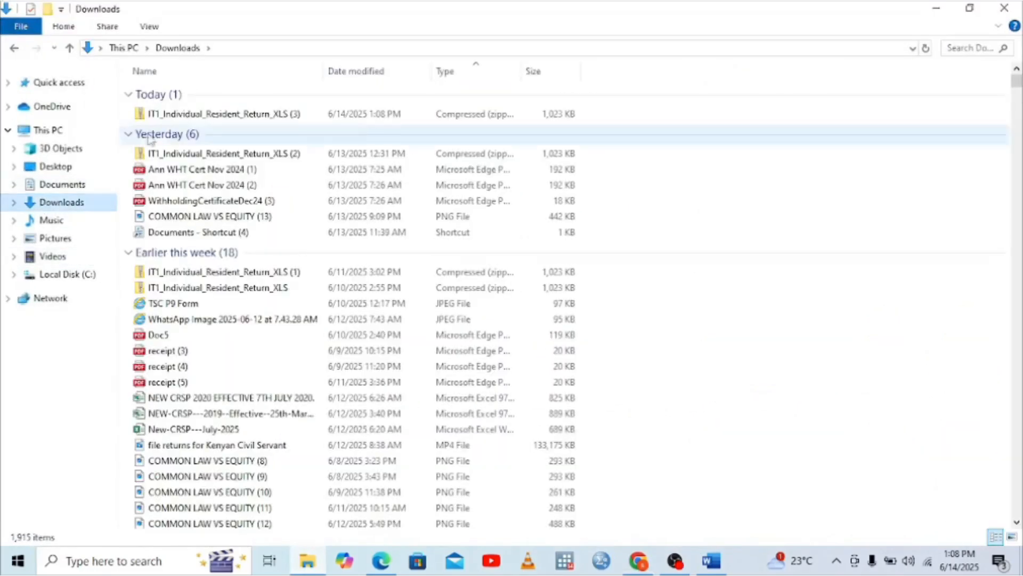
right_click(192, 118)
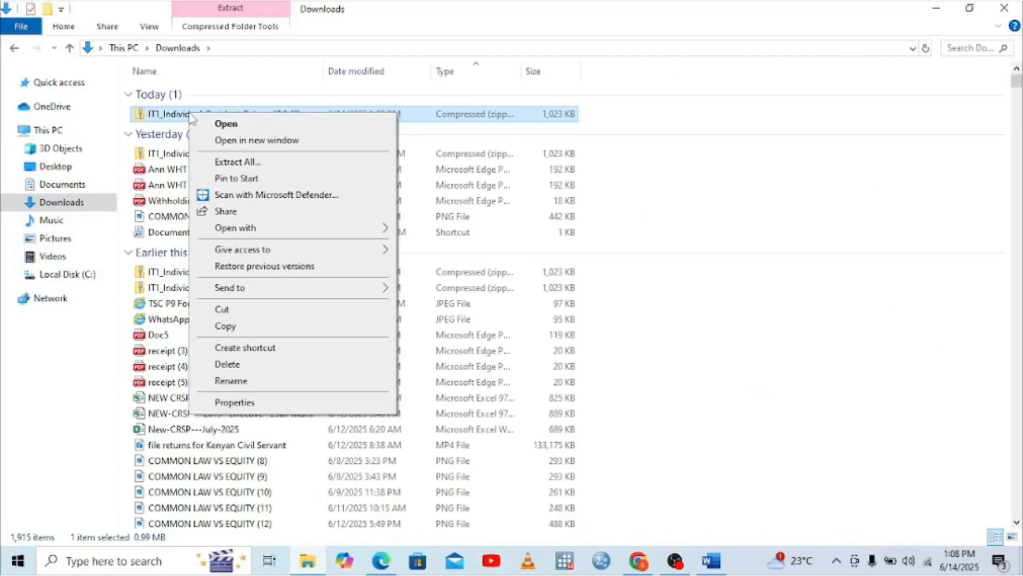
left_click(231, 402)
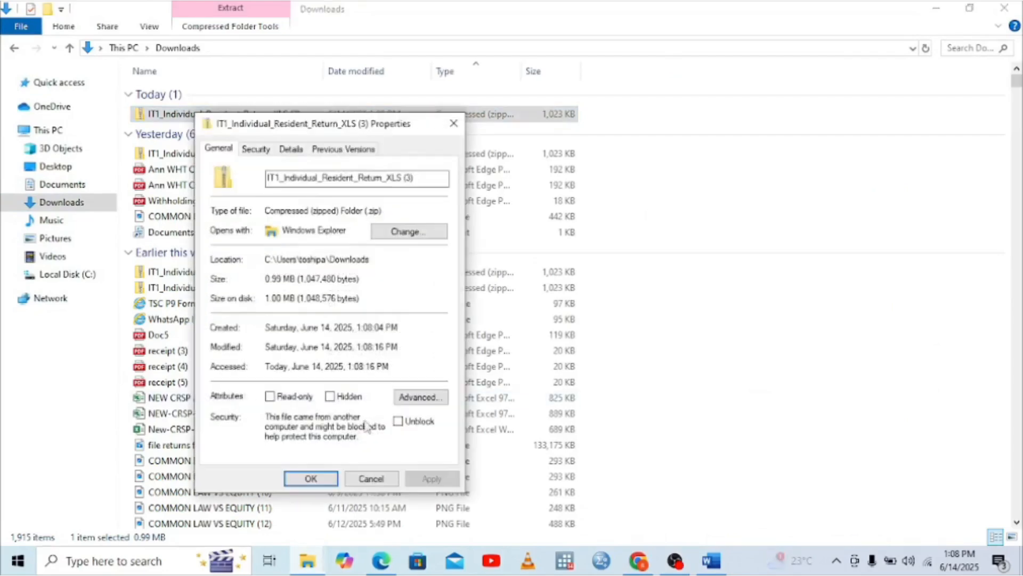
left_click(397, 421)
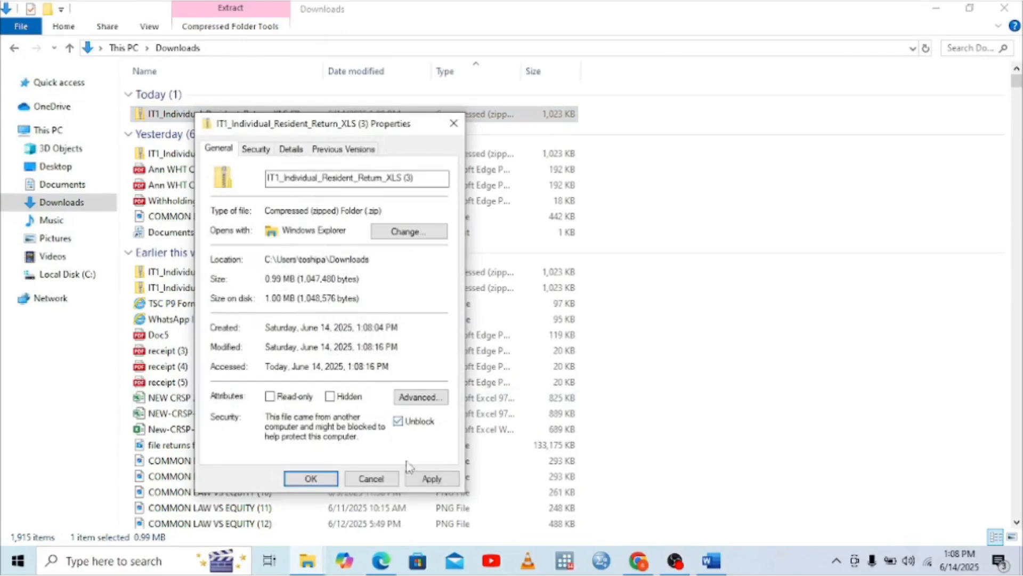
left_click(409, 477)
left_click(308, 479)
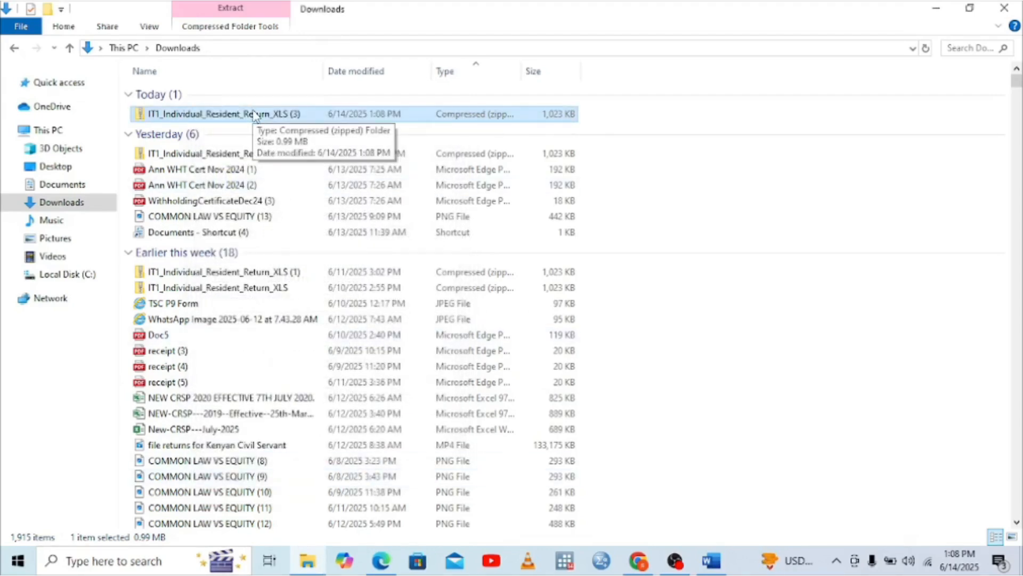
double_click(255, 114)
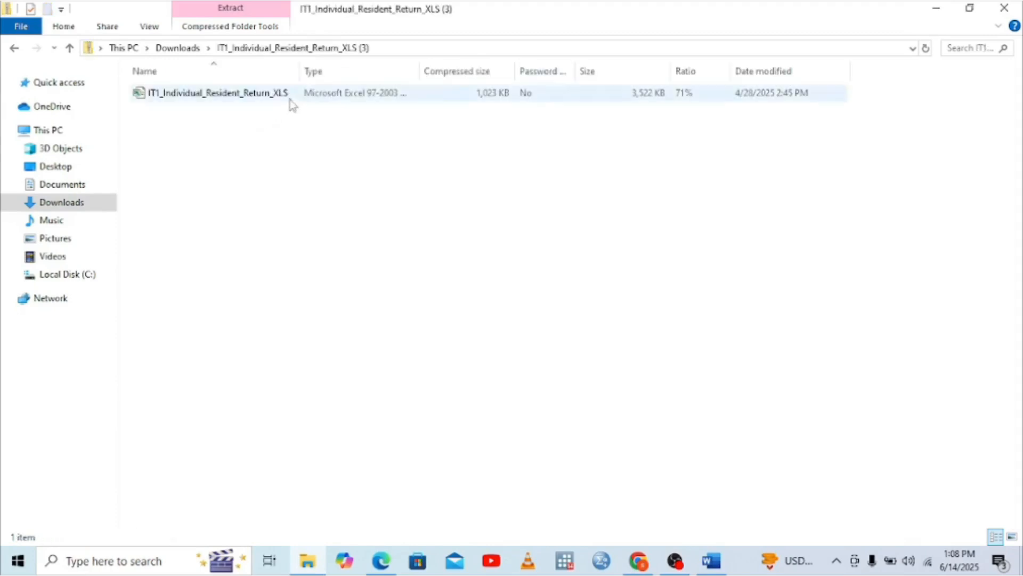
double_click(272, 99)
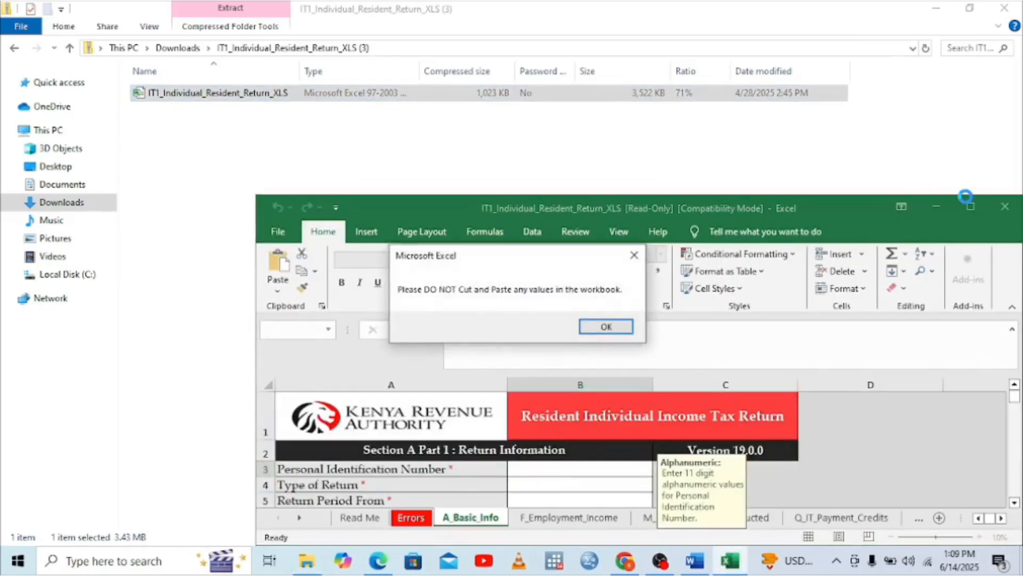
Dismiss the cut-and-paste warning, maximize the workbook, select the PIN cell, and bring up the P9 card
left_click(936, 8)
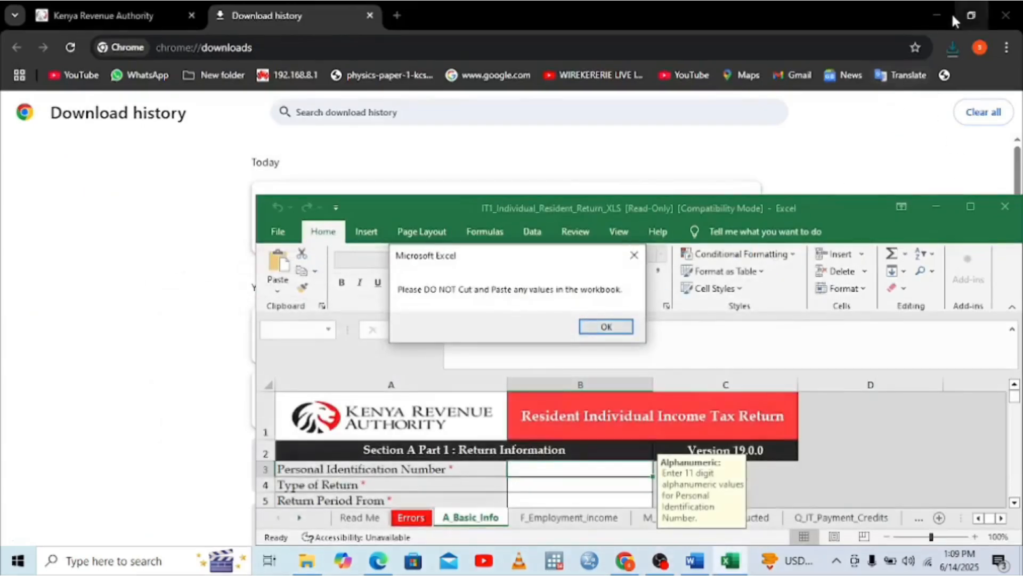
left_click(938, 9)
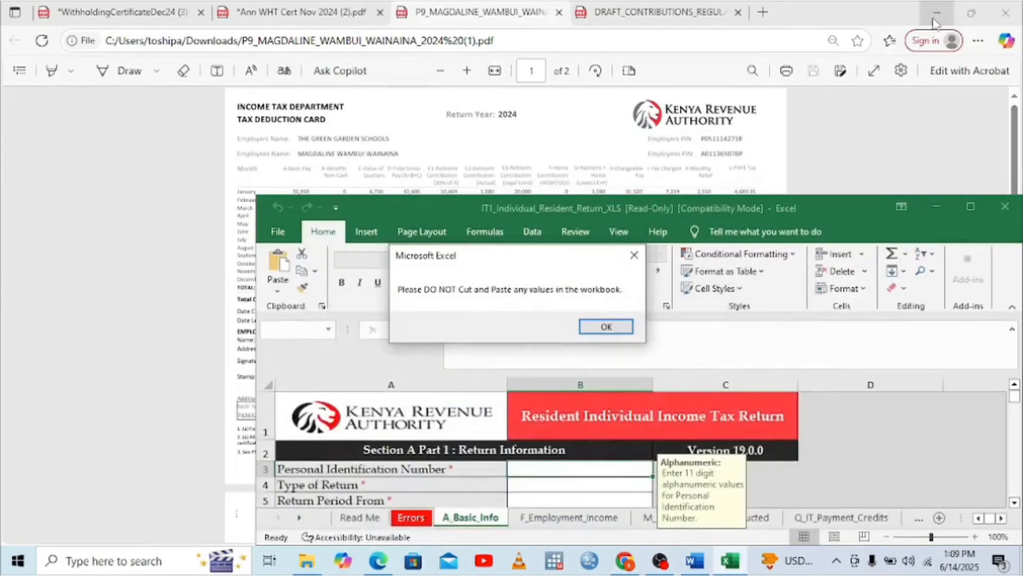
left_click(936, 16)
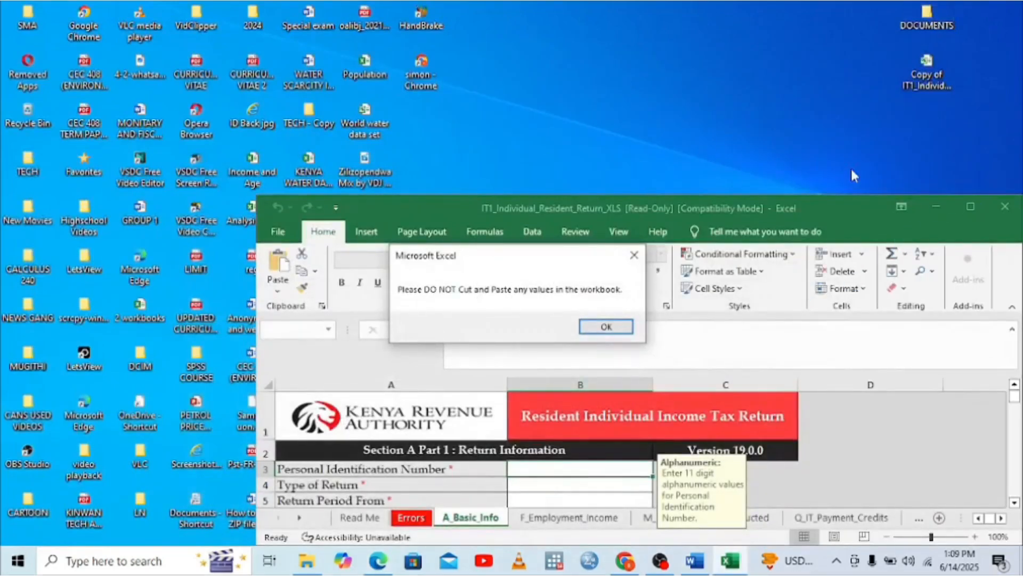
left_click(604, 326)
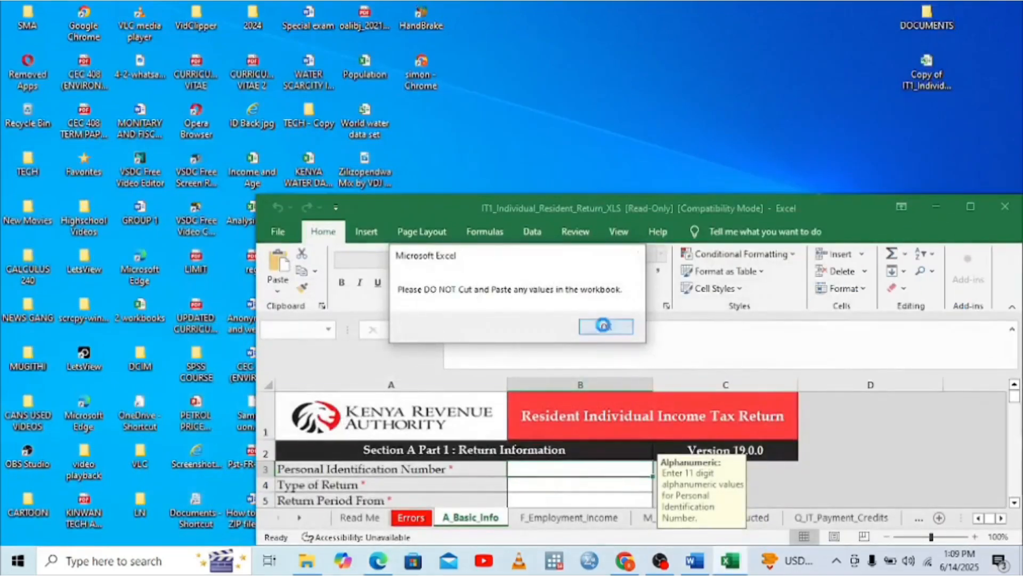
left_click(969, 206)
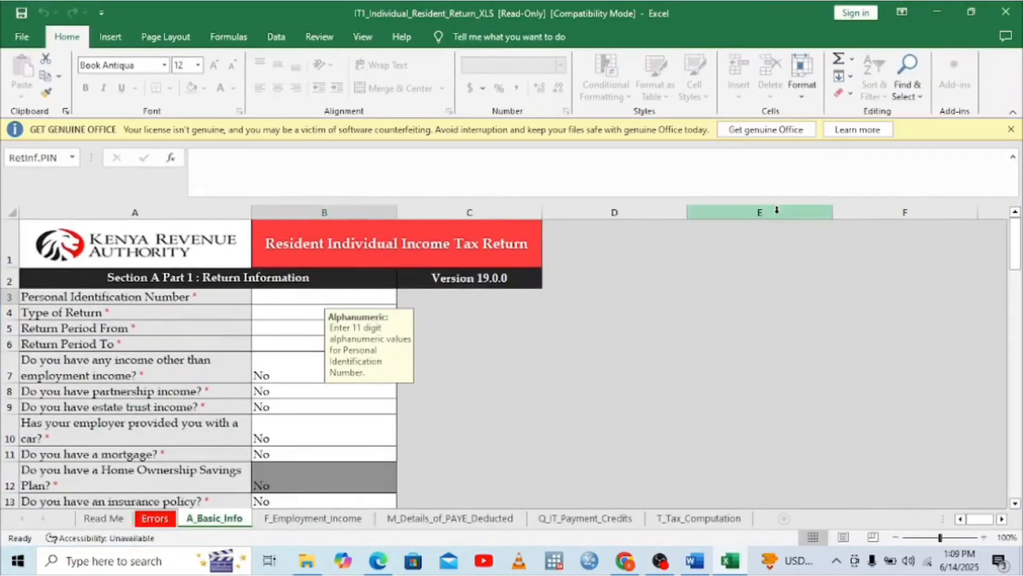
left_click(1011, 129)
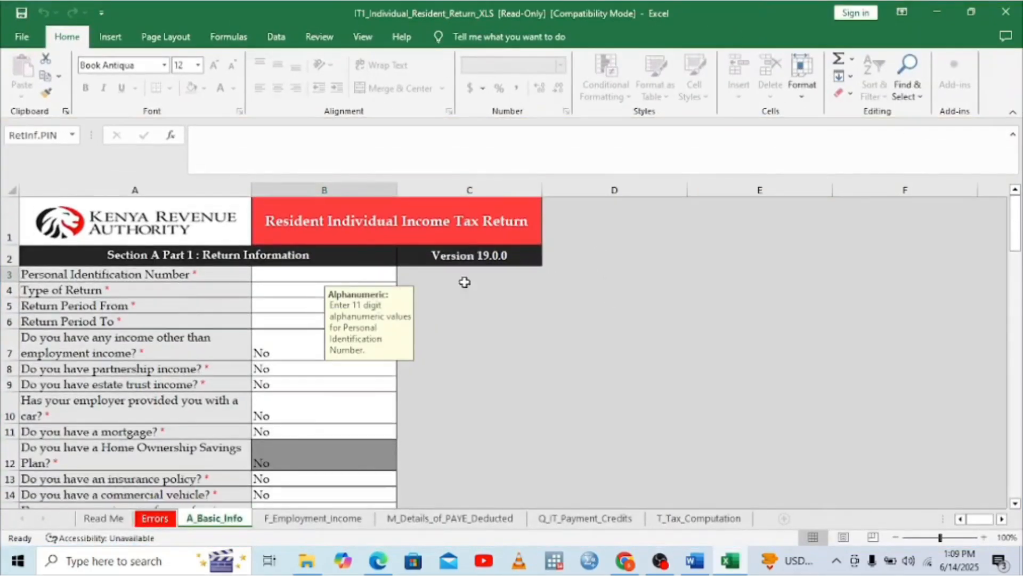
left_click(271, 275)
left_click(379, 566)
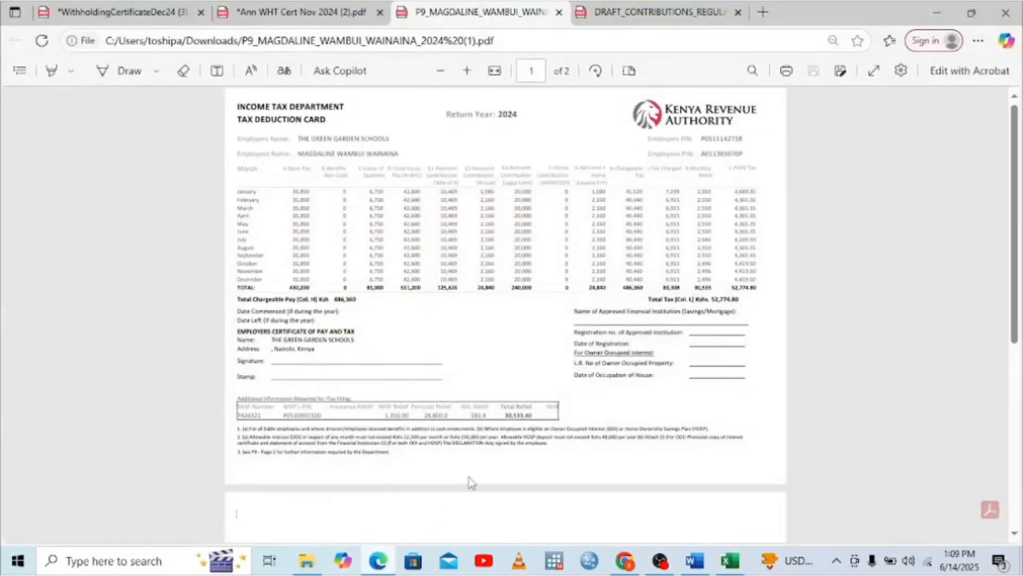
Check the employee's PIN on the P9 card, then return to the Excel workbook
double_click(734, 154)
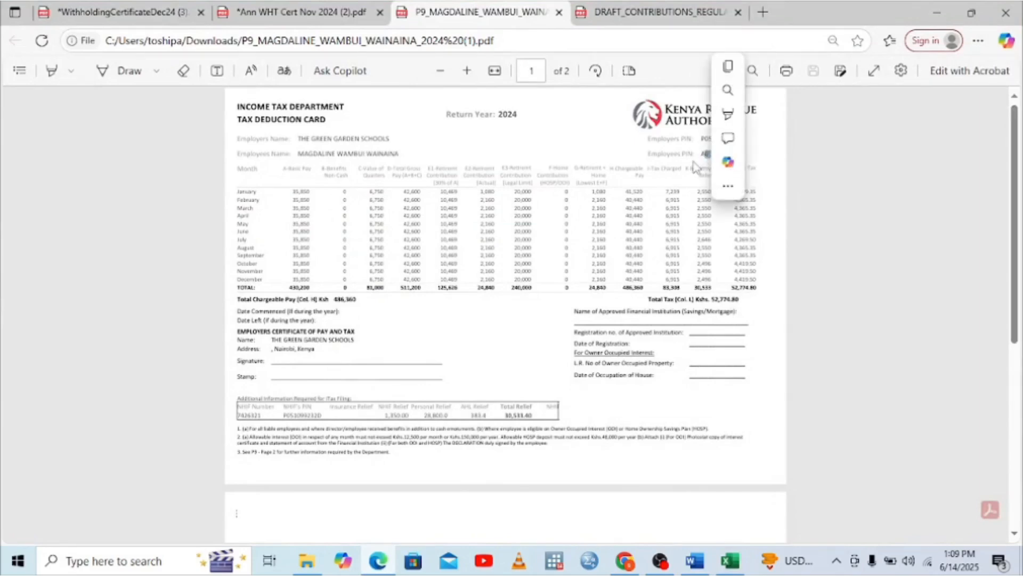
left_click(700, 160)
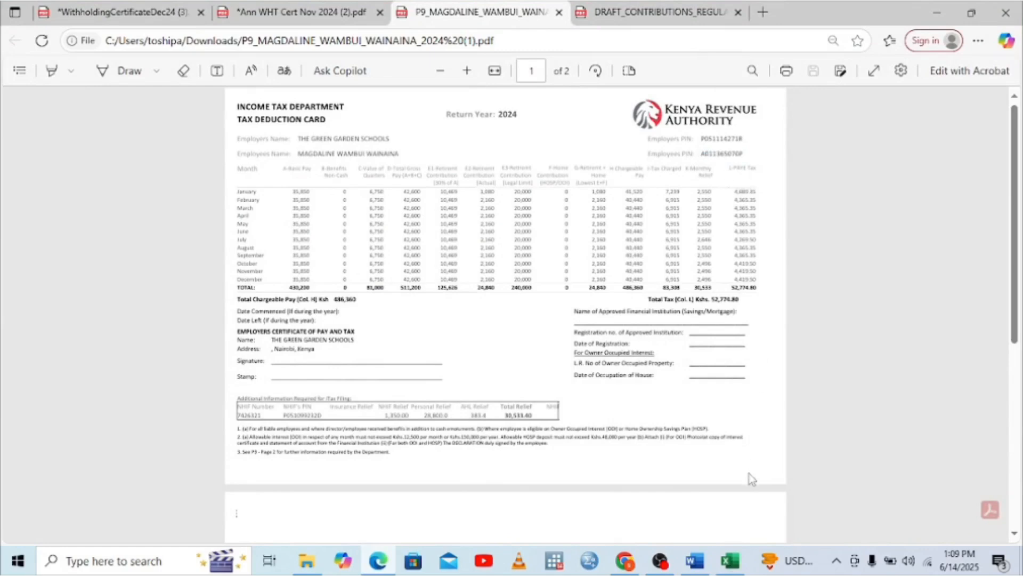
left_click(730, 560)
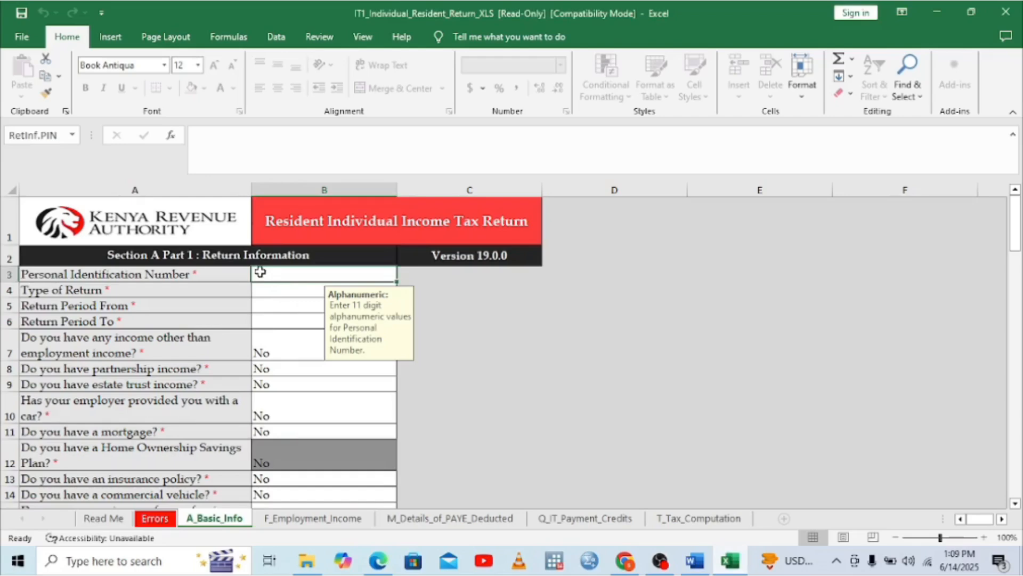
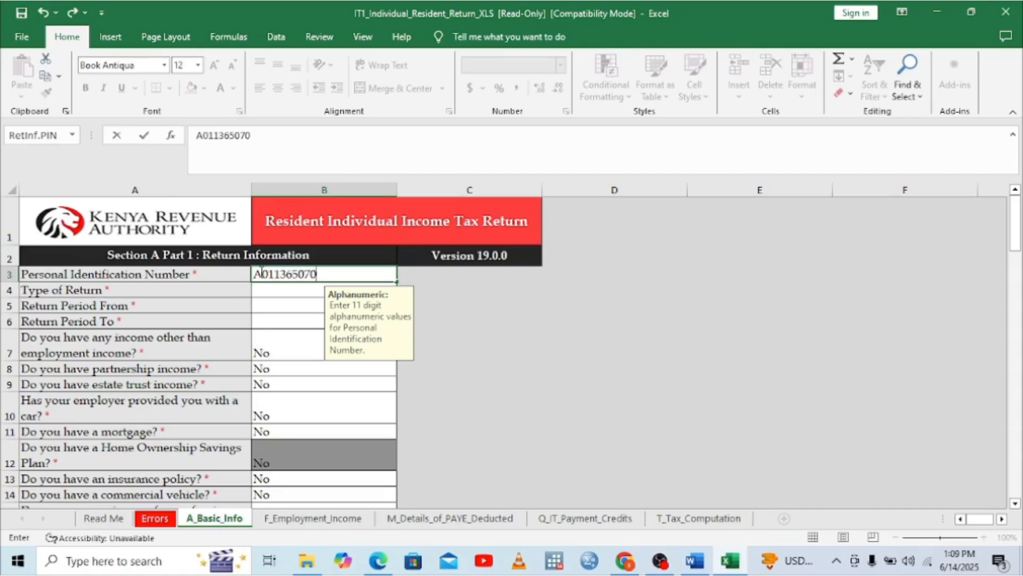
Enter the taxpayer's PIN from the P9 card under Personal Identification Number
left_click(258, 290)
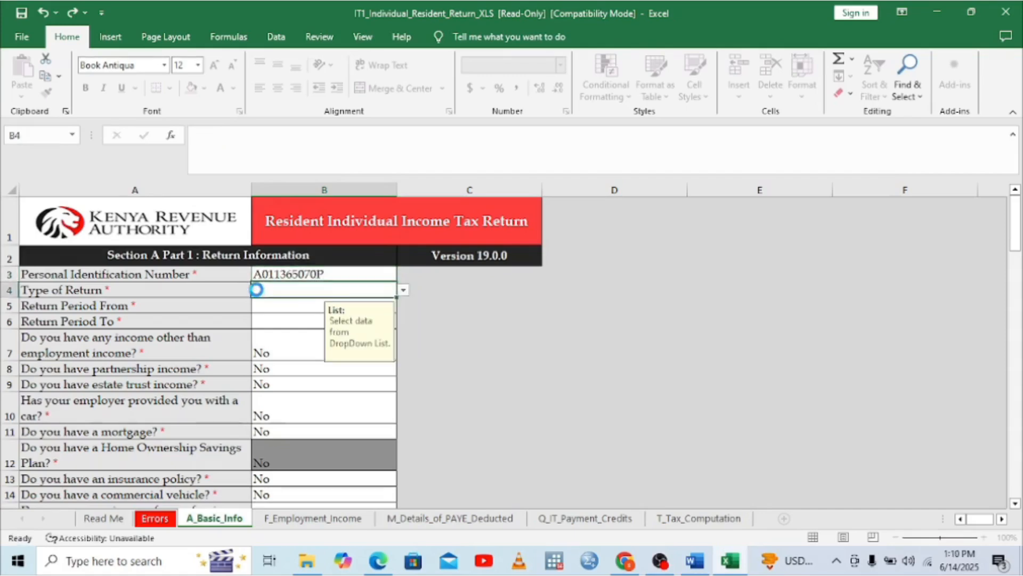
Set Type of Return to Original
left_click(405, 291)
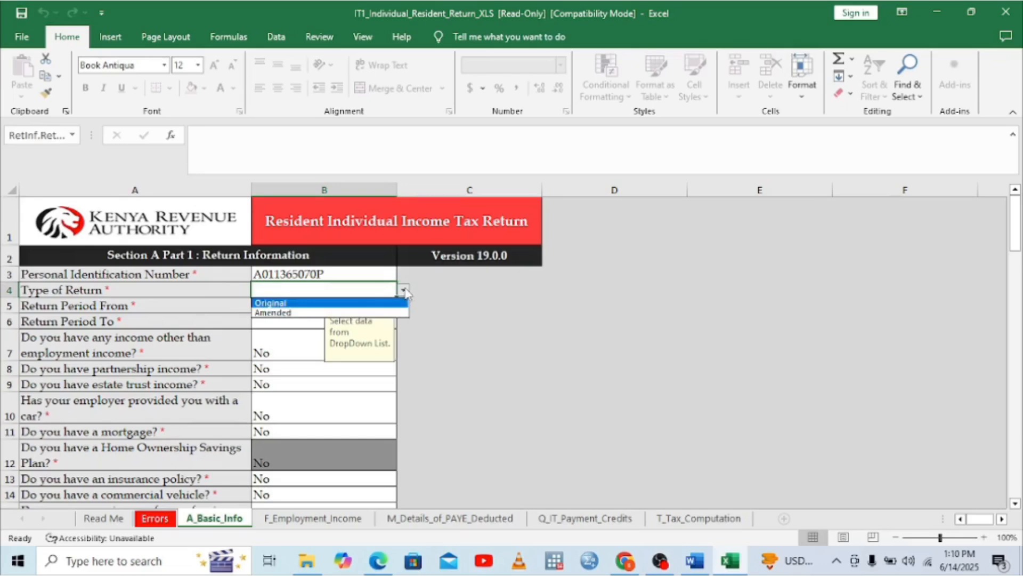
left_click(274, 303)
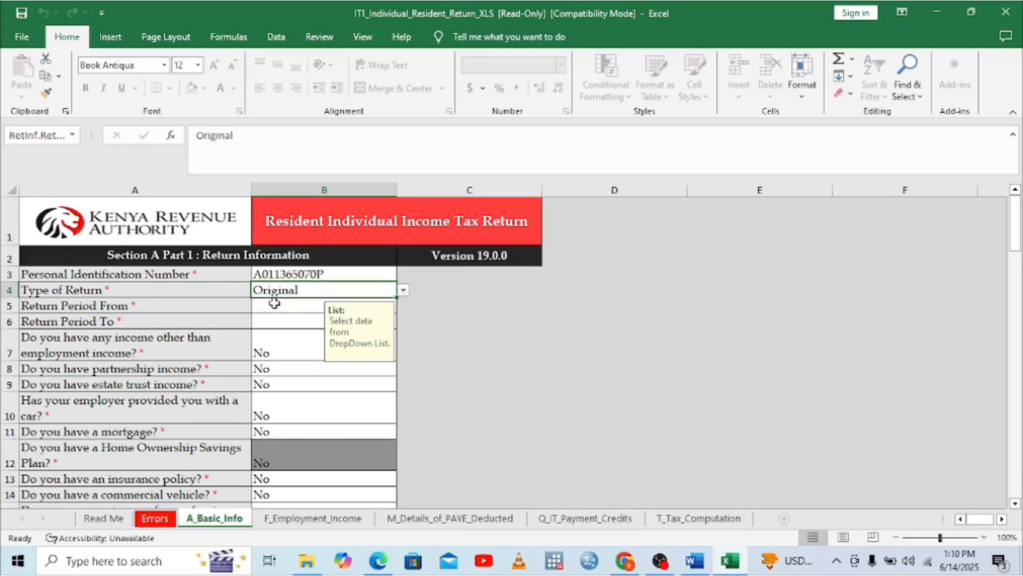
left_click(283, 307)
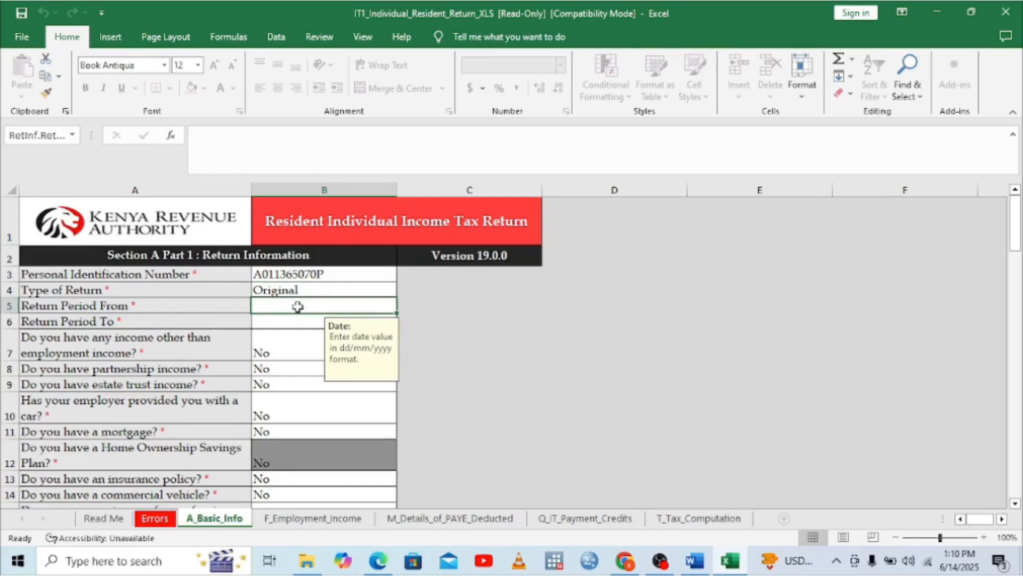
Enter 01/01/2024 as Return Period From and 31/12/2024 as Return Period To on A_Basic_Info
type("01/0")
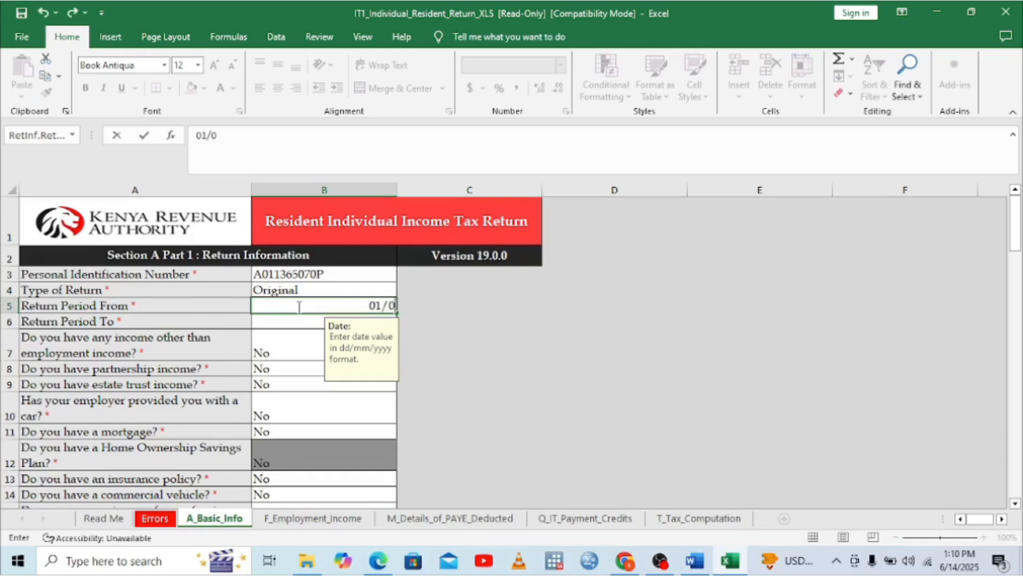
type("1/2024")
left_click(275, 327)
key("Up")
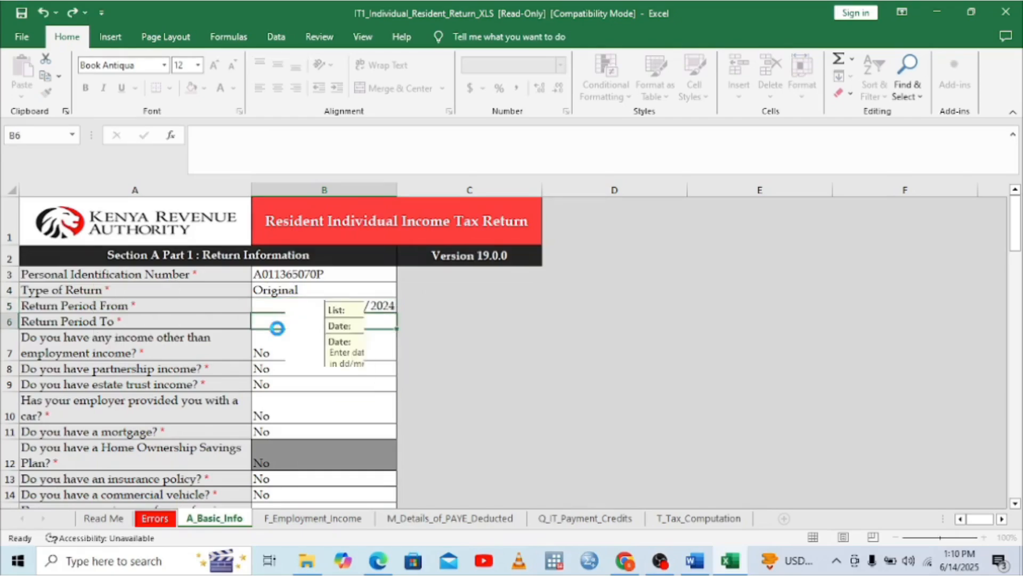
type("3")
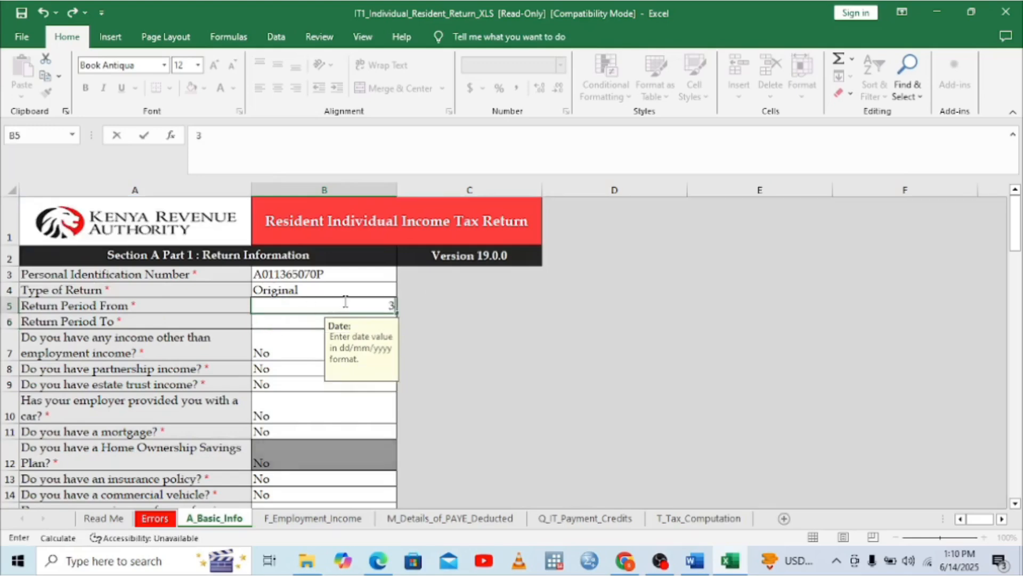
type("1/01/2024")
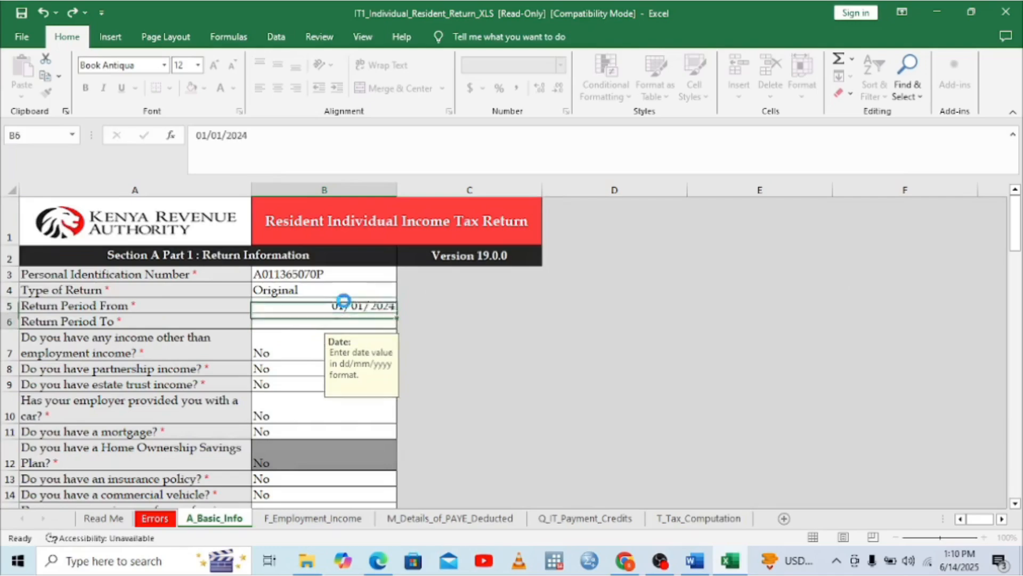
key("Return")
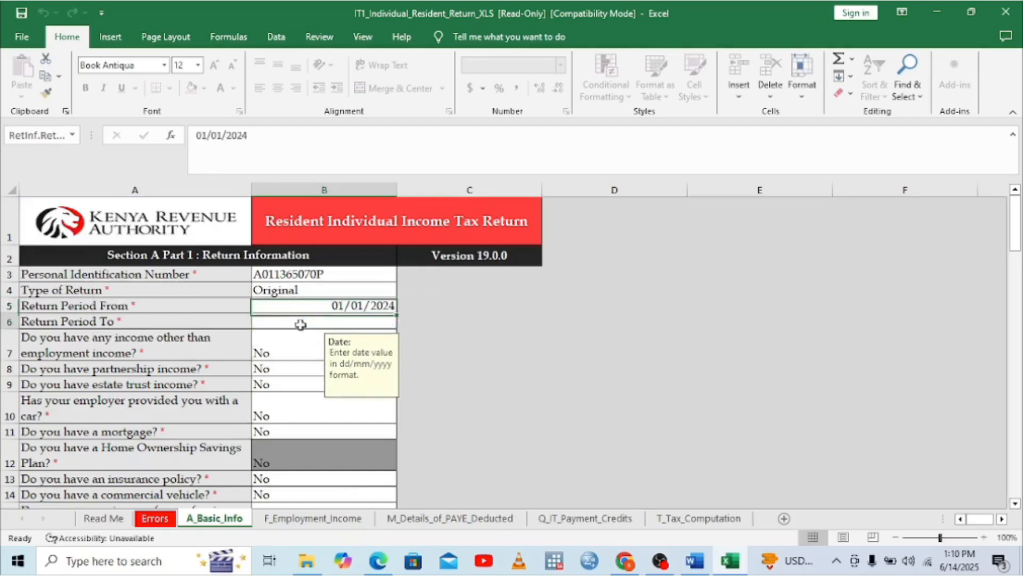
type("31")
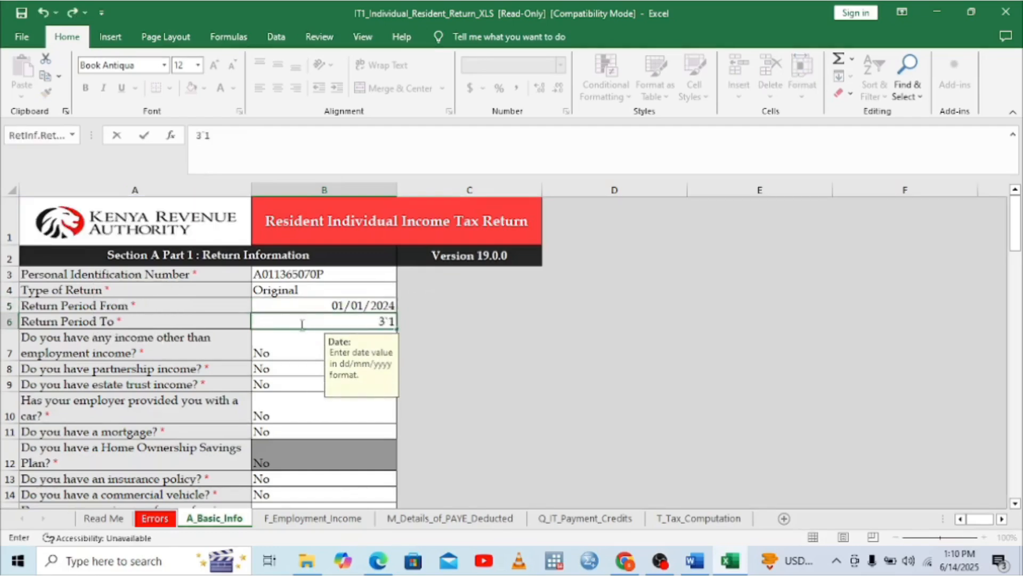
key("BackSpace")
type("1/12/2024")
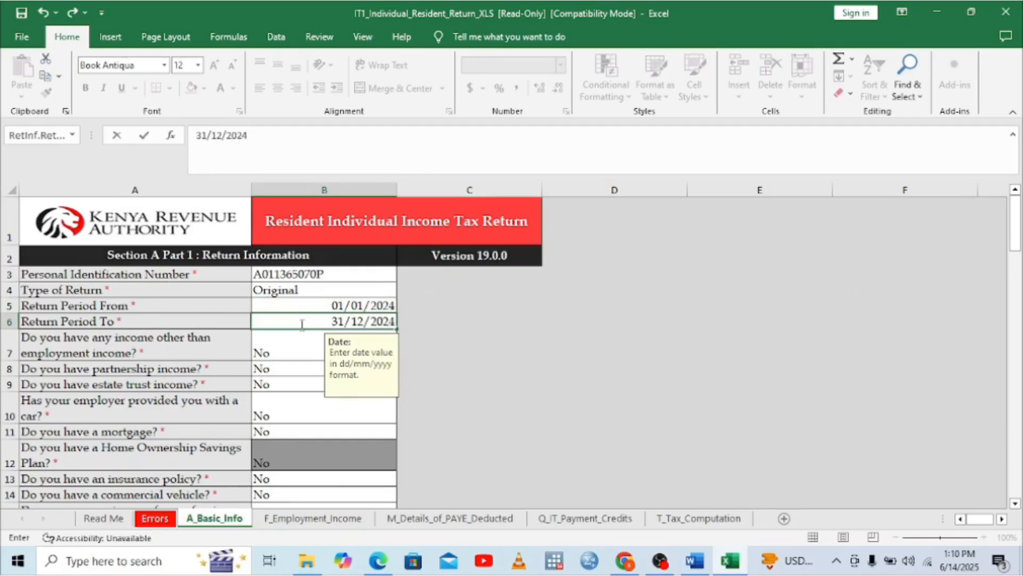
left_click(293, 338)
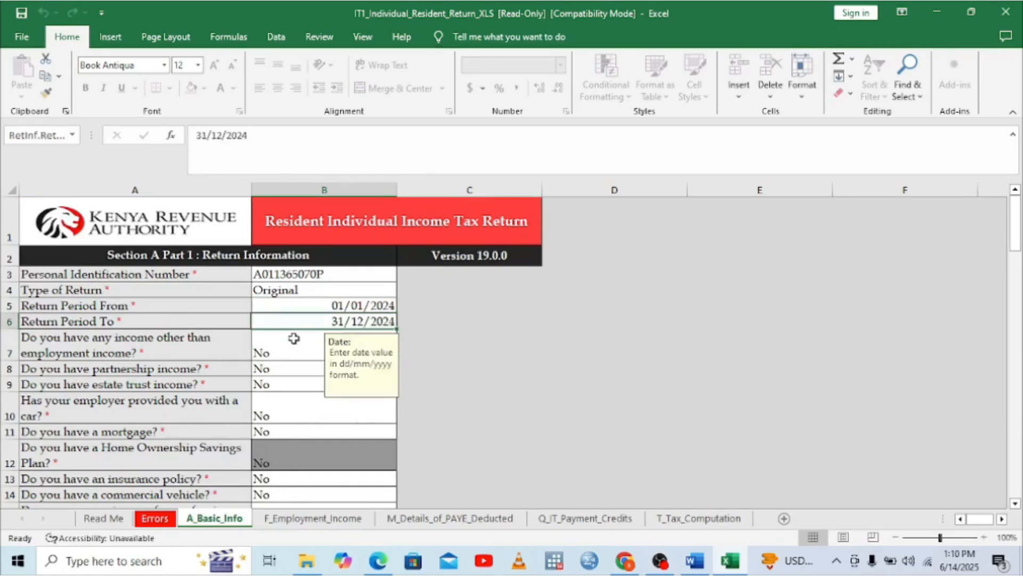
left_click(283, 353)
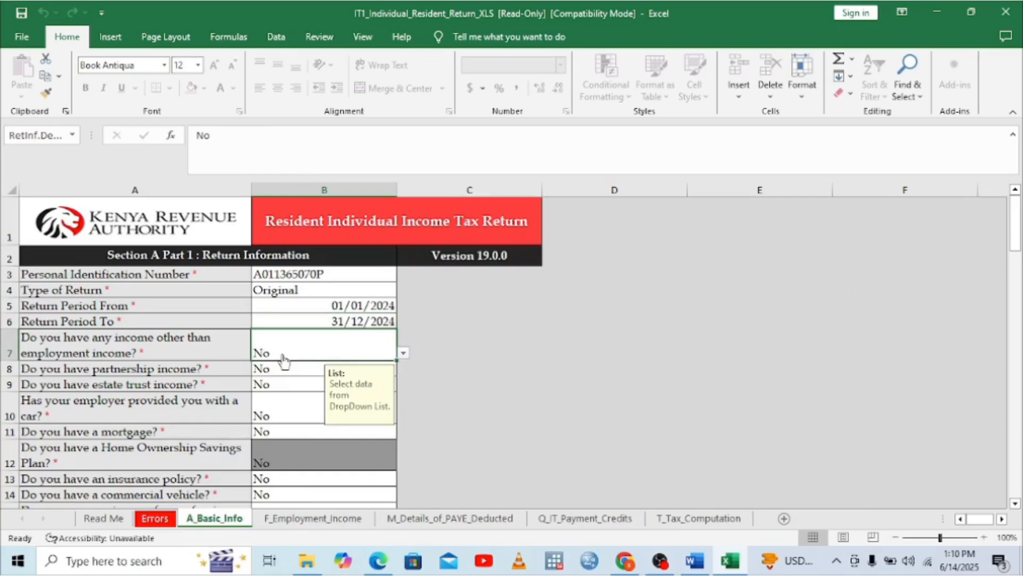
Answer Yes in B7's dropdown for having income other than employment income
left_click(404, 353)
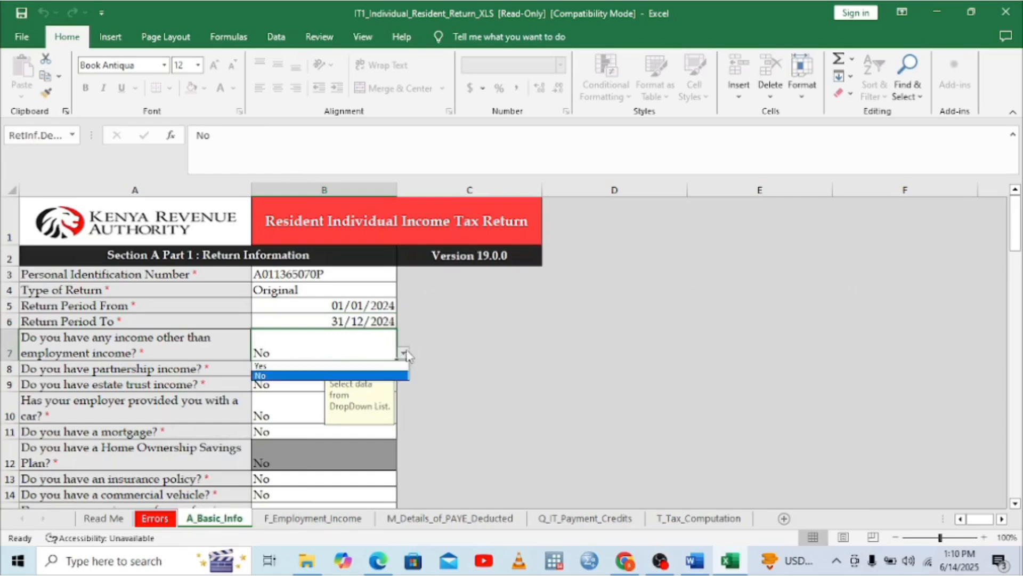
left_click(264, 366)
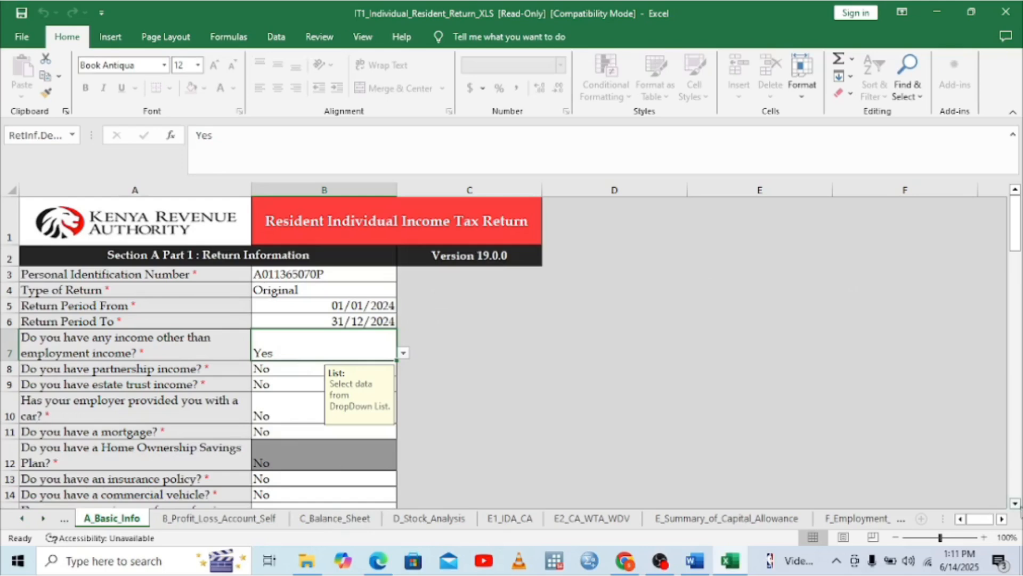
left_click(1016, 503)
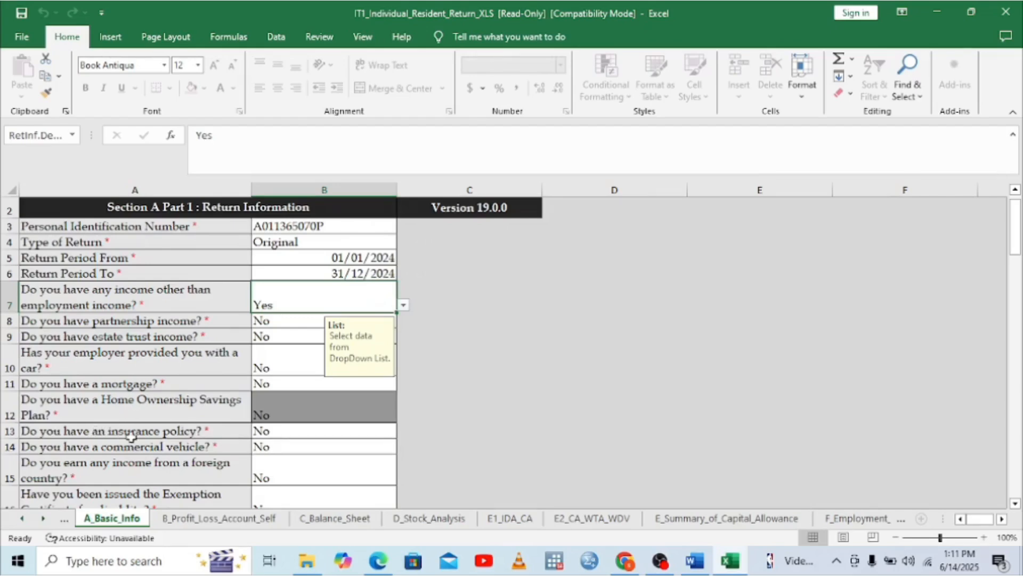
left_click(324, 431)
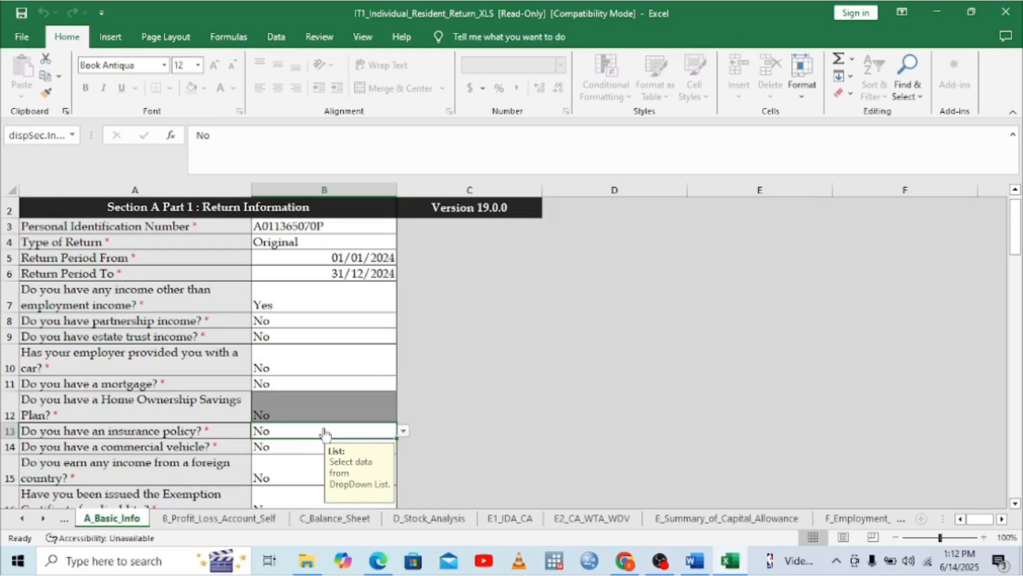
Set B13 to Yes for having an insurance policy, and scroll the sheet tabs
left_click(403, 431)
left_click(263, 444)
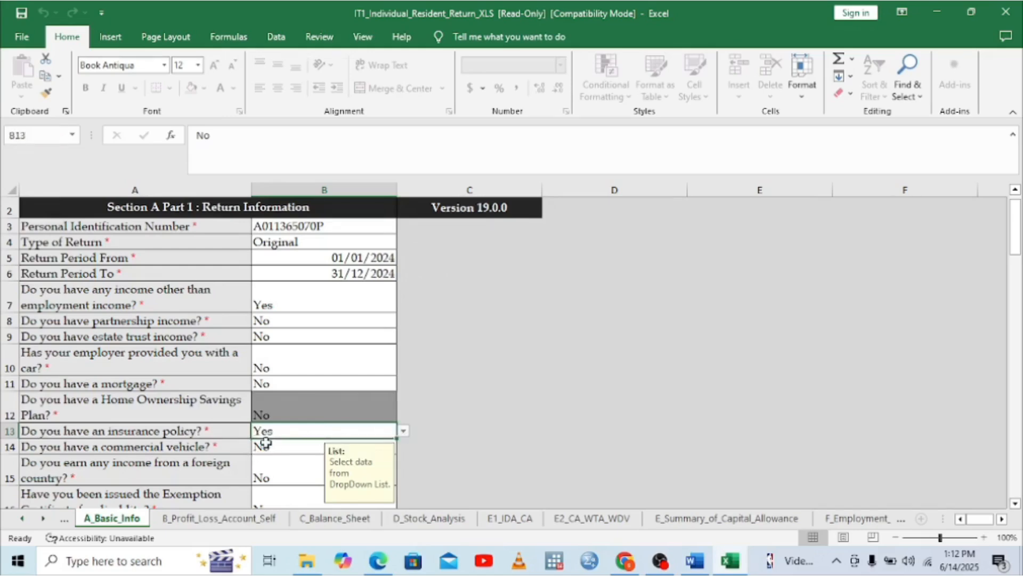
left_click(43, 518)
left_click(43, 519)
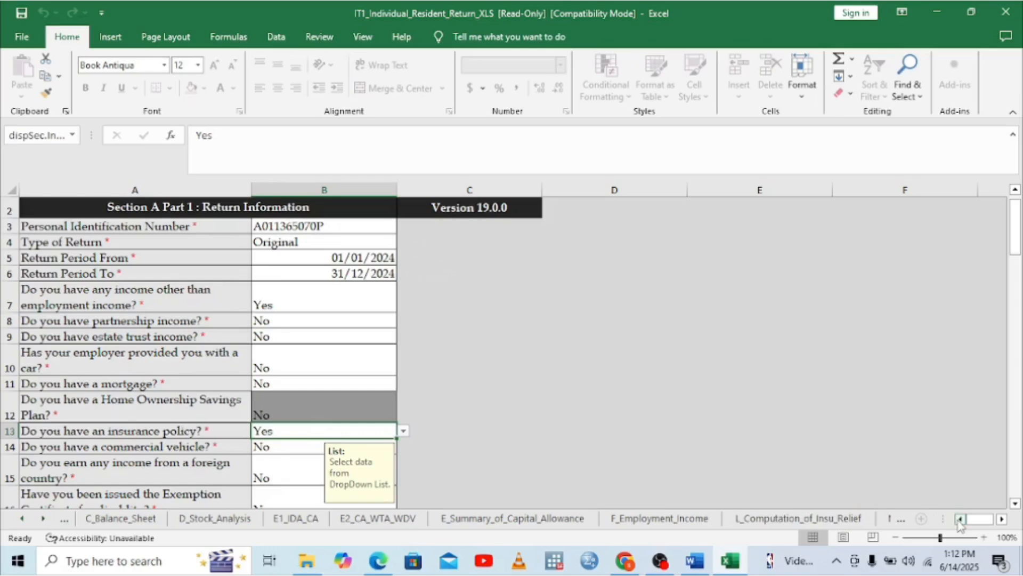
Open the B_Profit_Loss_Account_Self sheet, then bring up the P9 tax deduction card PDF in Edge
left_click(21, 520)
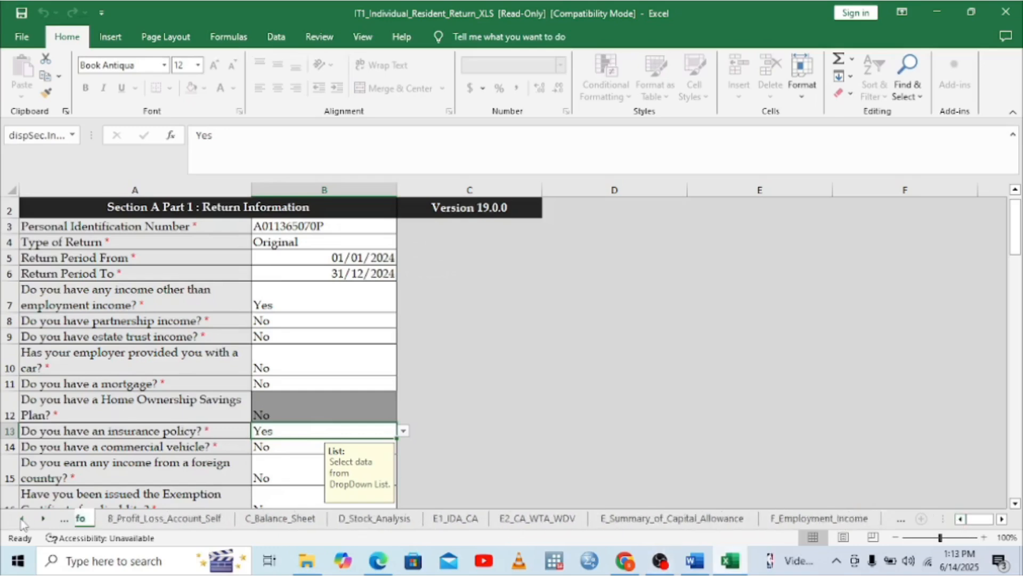
left_click(20, 520)
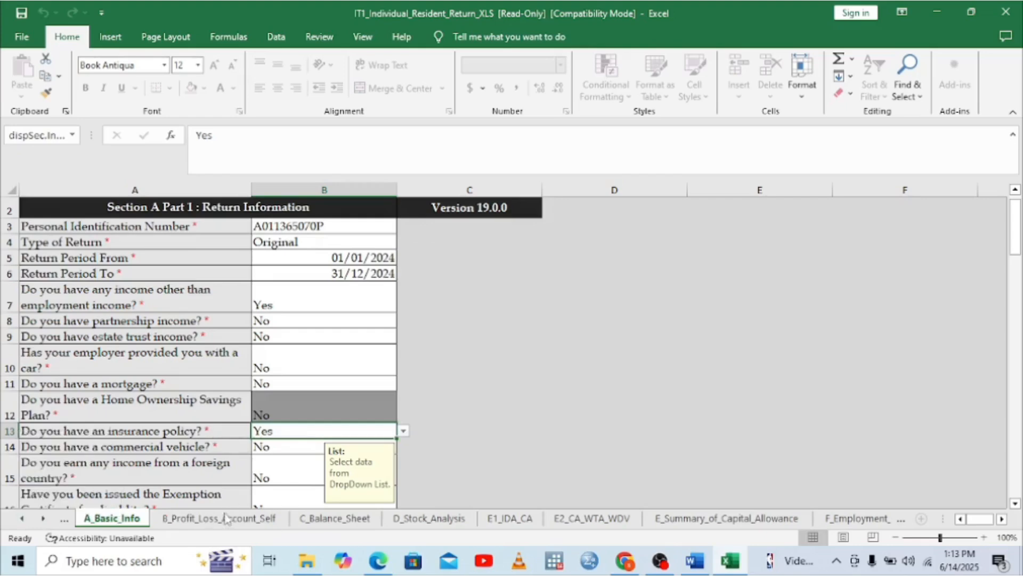
left_click(199, 519)
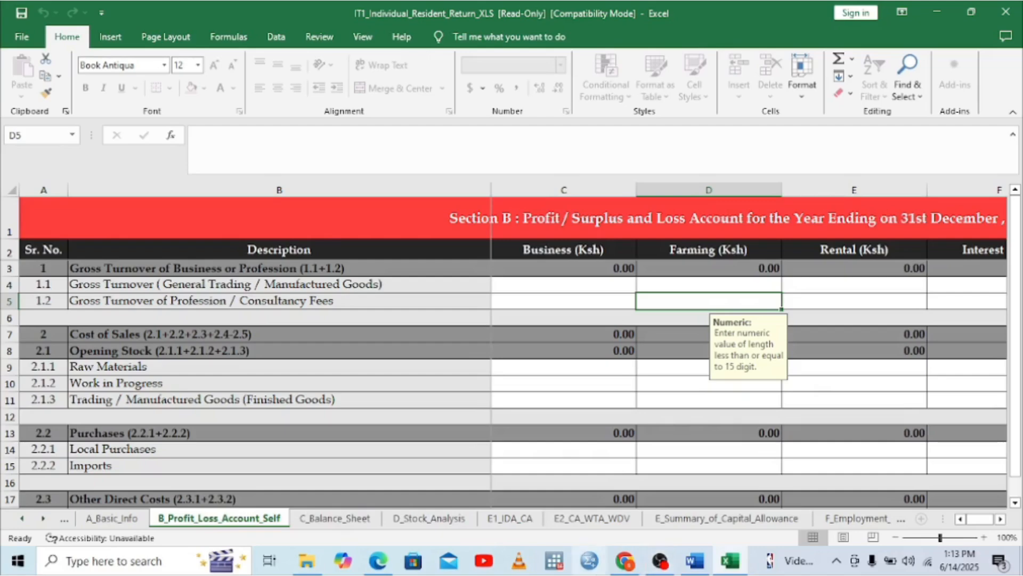
left_click(377, 561)
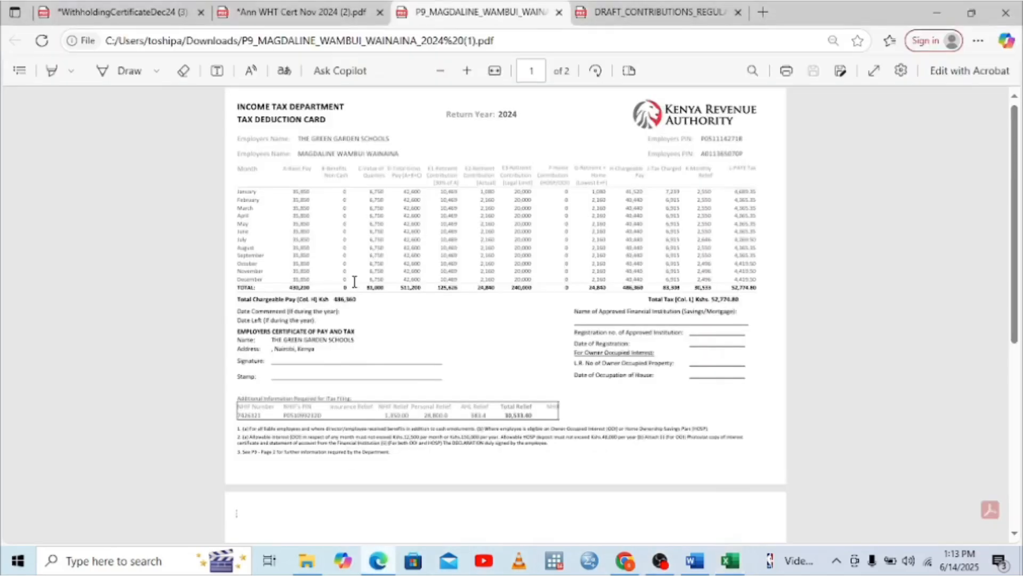
Compare the November and December withholding certificates, ending on November's 55,000.00 gross amount
left_click(275, 12)
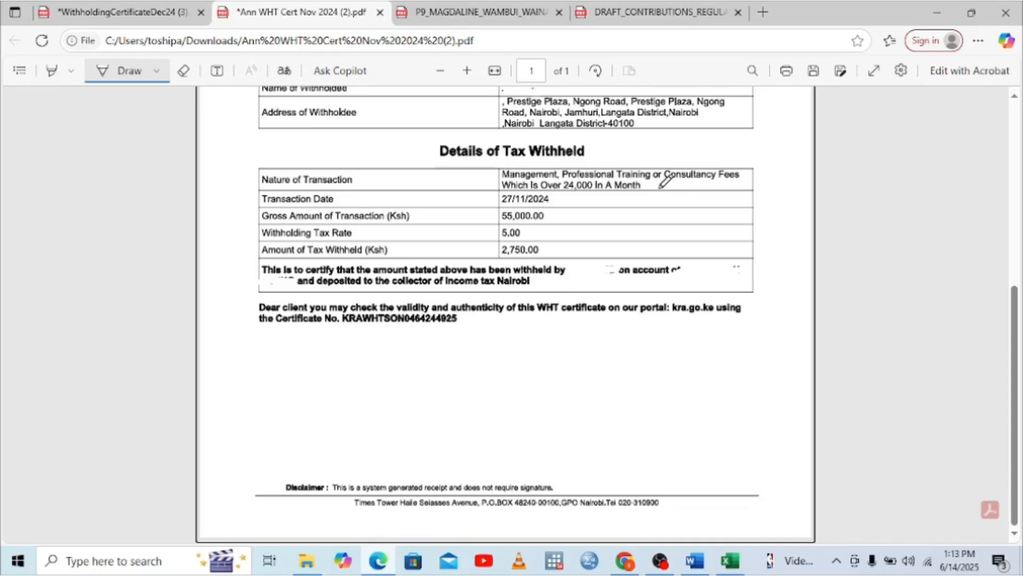
left_click(133, 8)
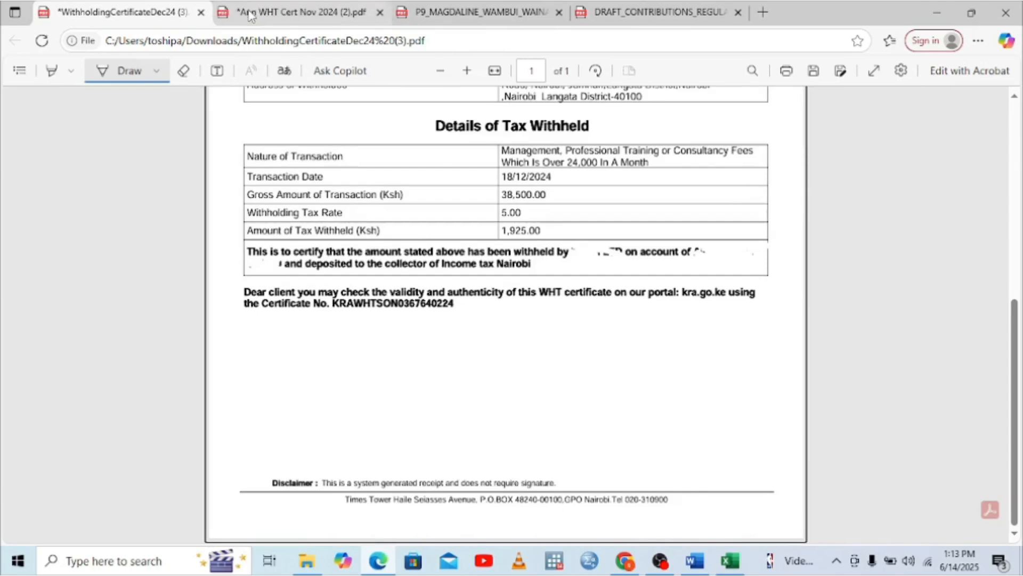
mouse_move(248, 25)
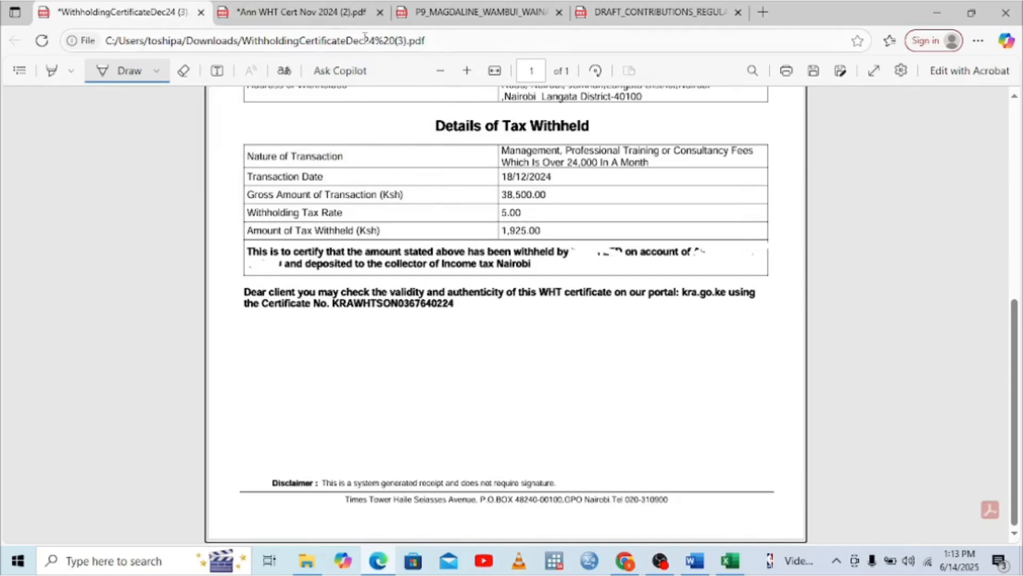
left_click(345, 14)
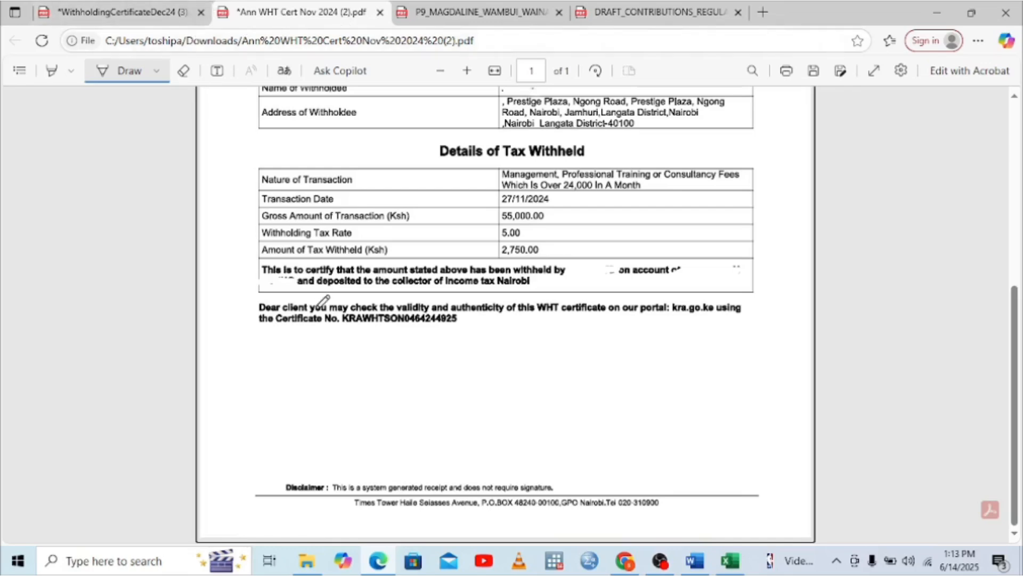
left_click(91, 566)
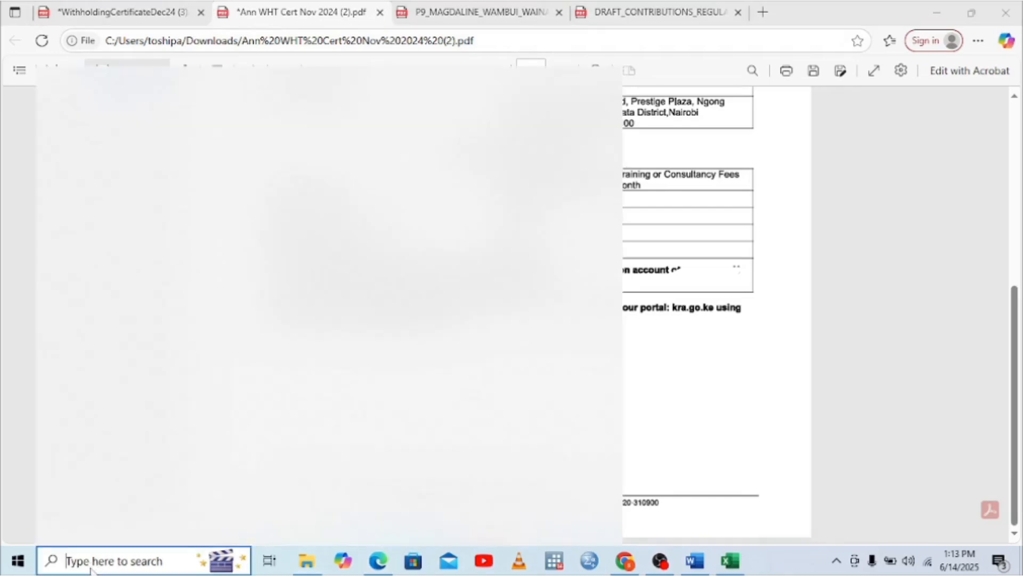
Launch Calculator from Windows search
type("CALCUL")
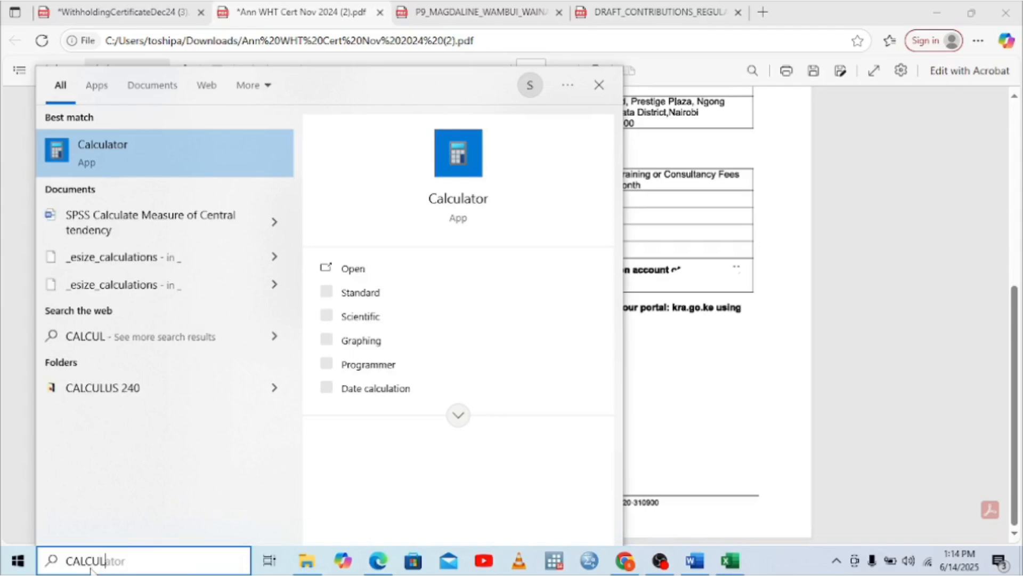
left_click(142, 151)
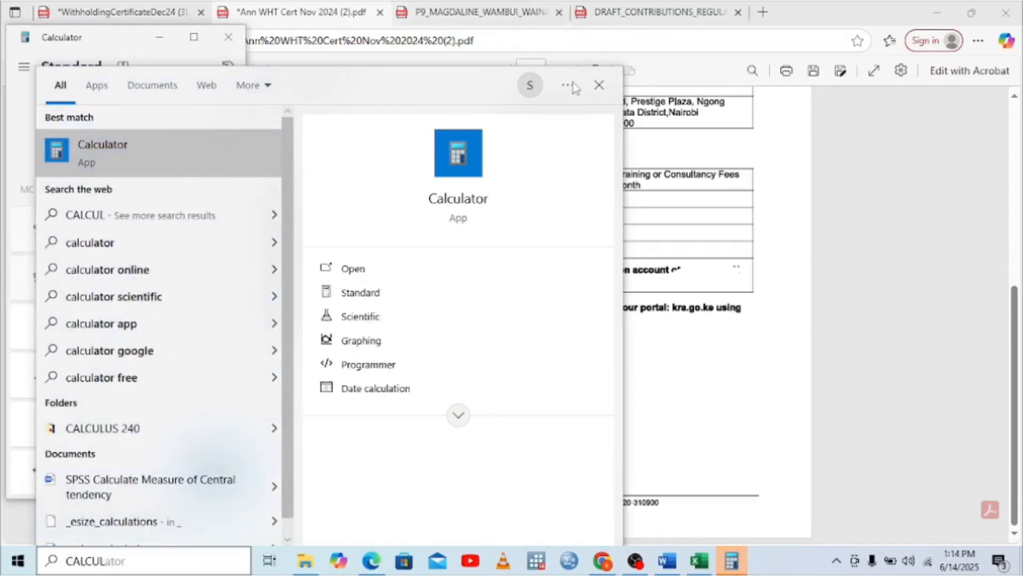
left_click(566, 85)
left_click(599, 84)
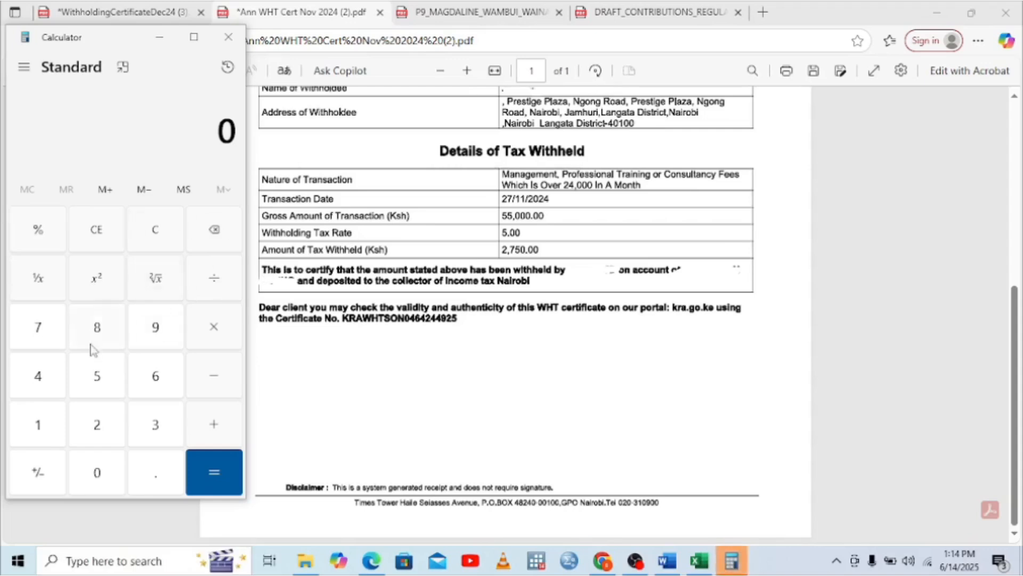
Add 55,000 and the December certificate's 38,500 in Calculator for a 93,500 total
left_click(102, 377)
left_click(102, 389)
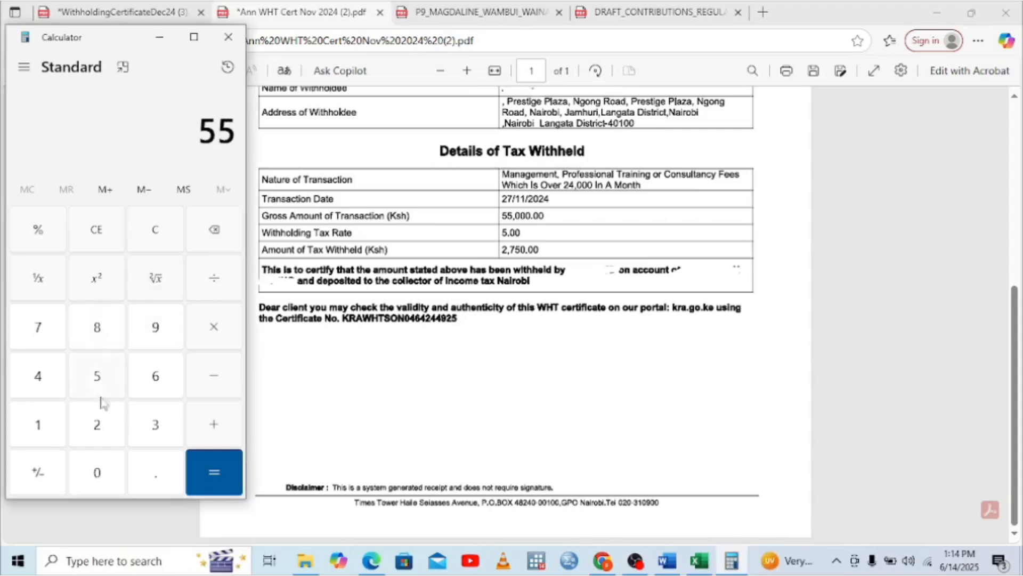
double_click(103, 472)
left_click(103, 472)
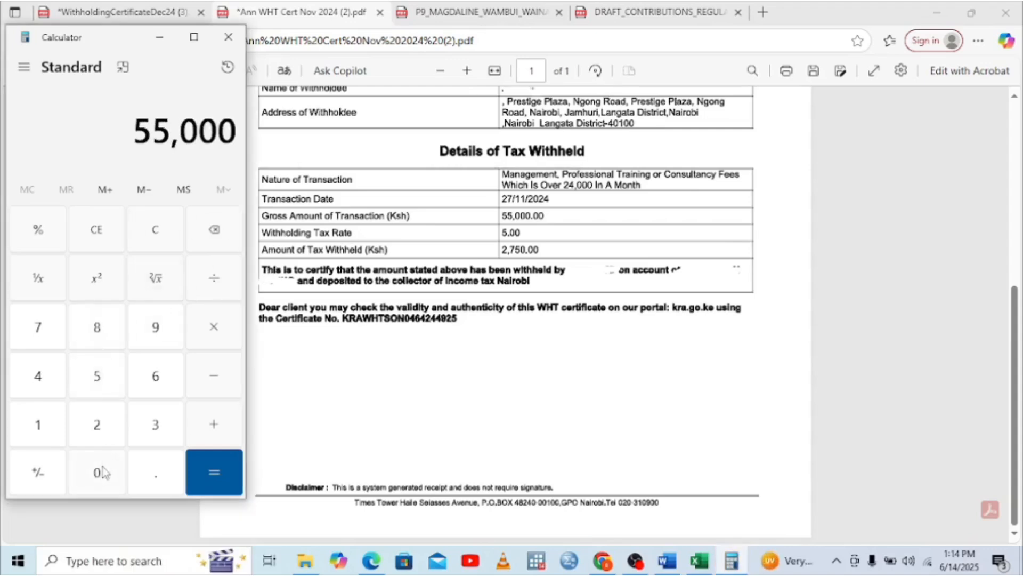
left_click(214, 424)
left_click(98, 12)
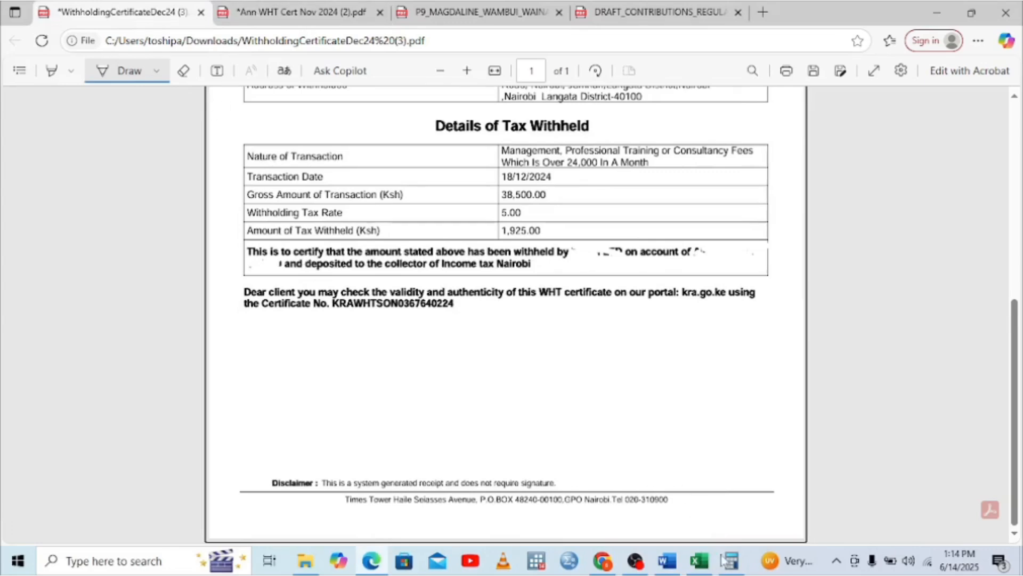
left_click(732, 569)
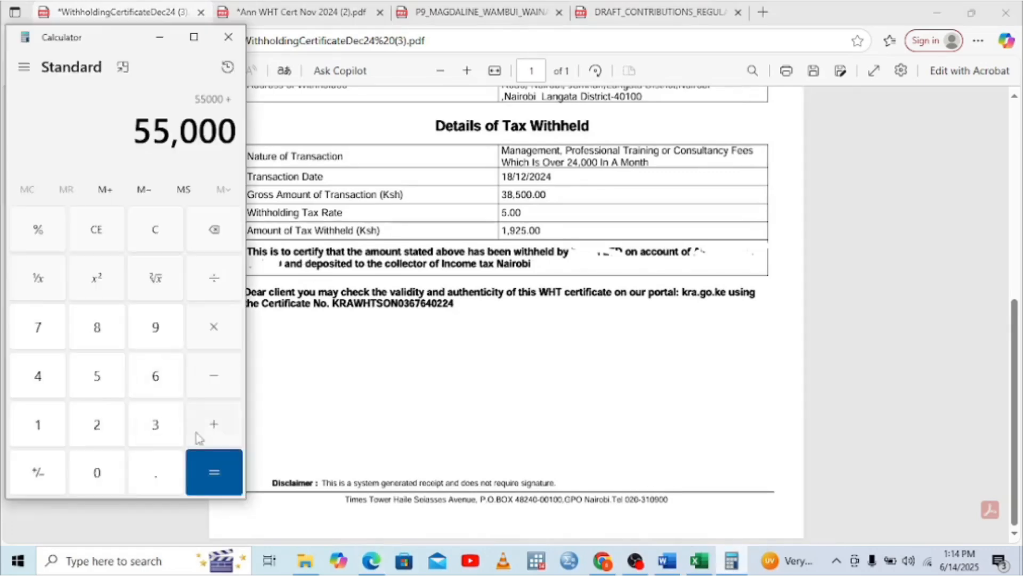
left_click(155, 425)
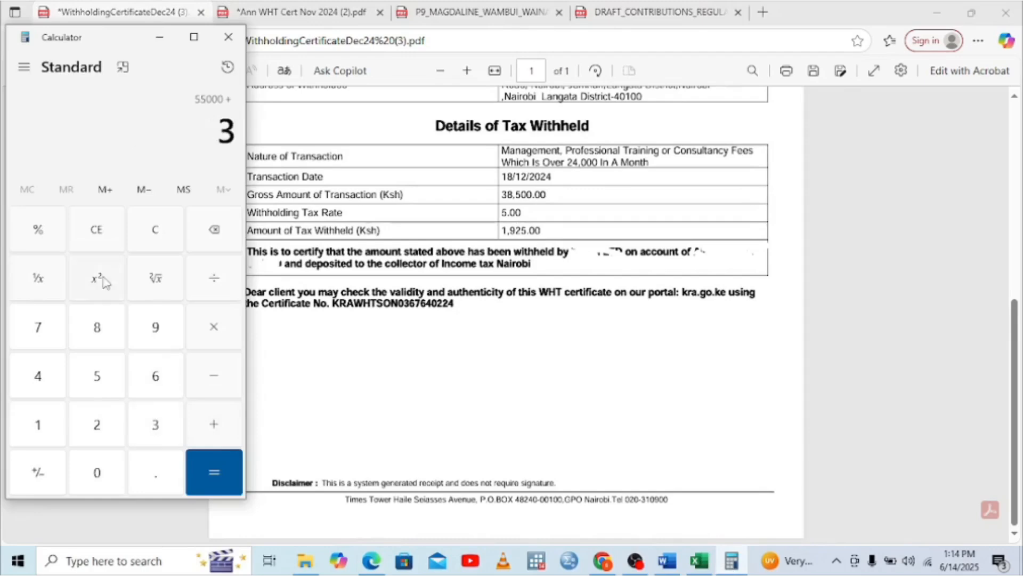
left_click(101, 329)
left_click(101, 377)
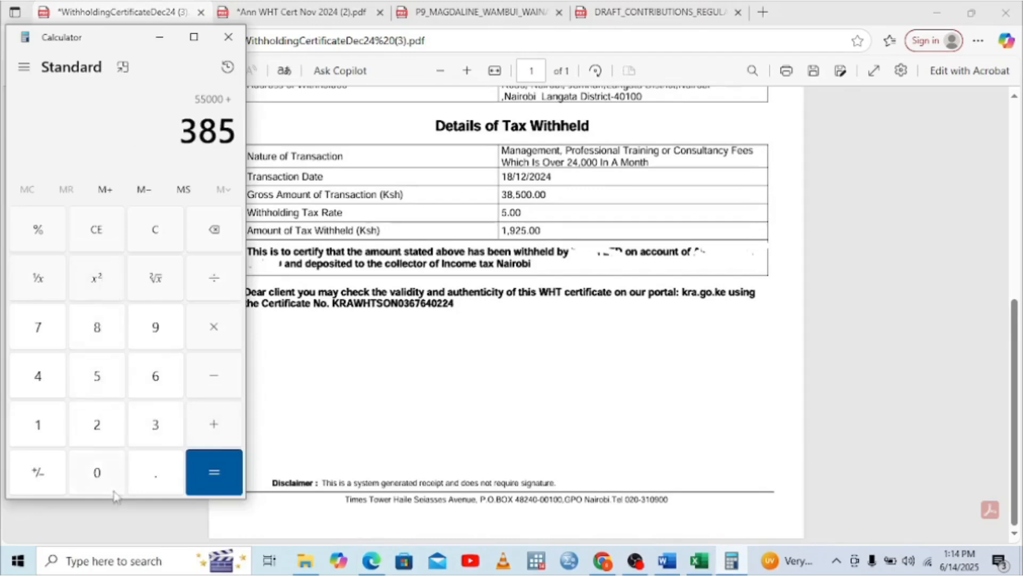
left_click(101, 472)
left_click(101, 472)
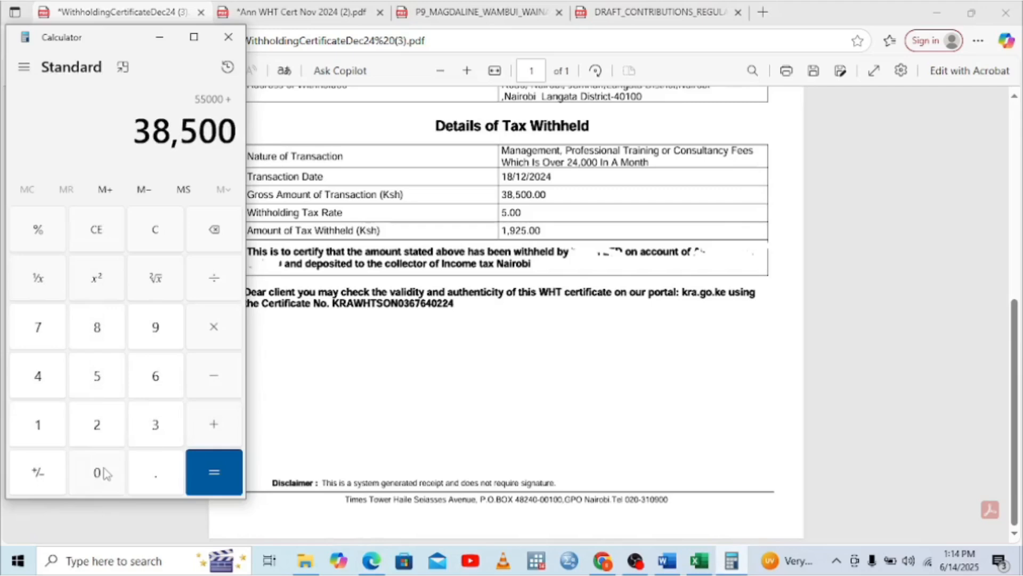
left_click(213, 488)
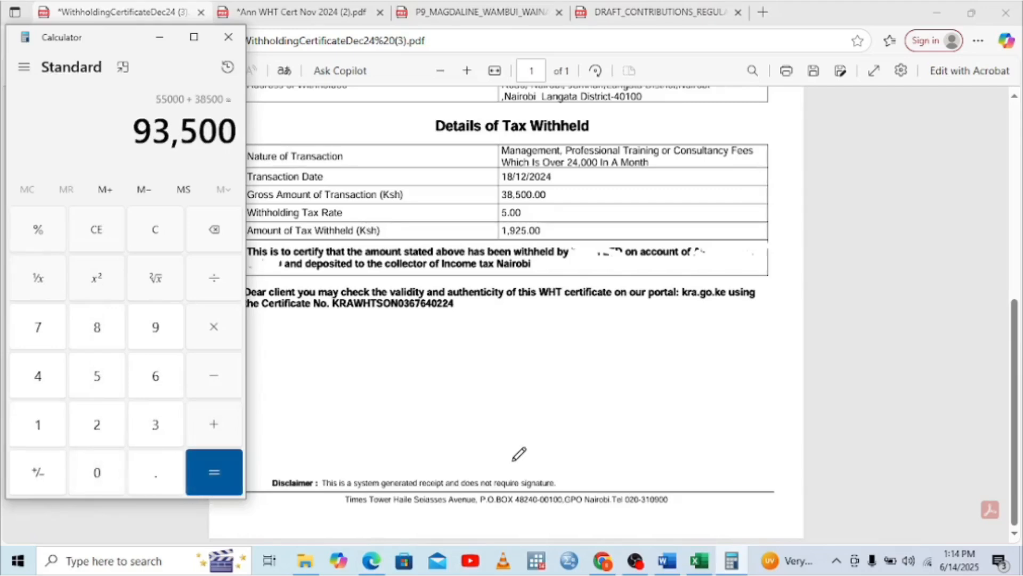
left_click(699, 565)
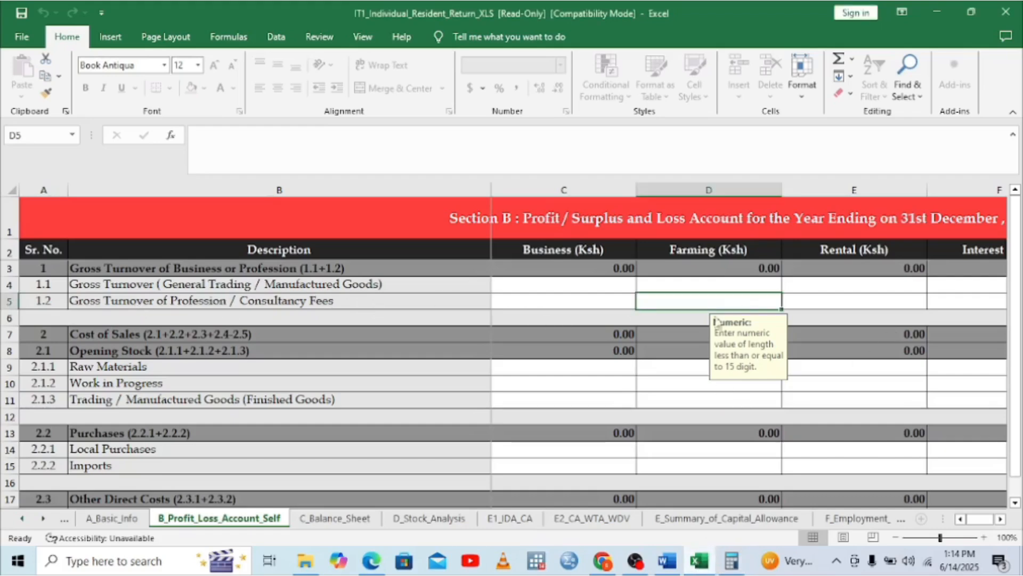
Enter 93500 in G5 as Commission gross turnover for professional/consultancy fees
left_click(1001, 519)
left_click(1001, 519)
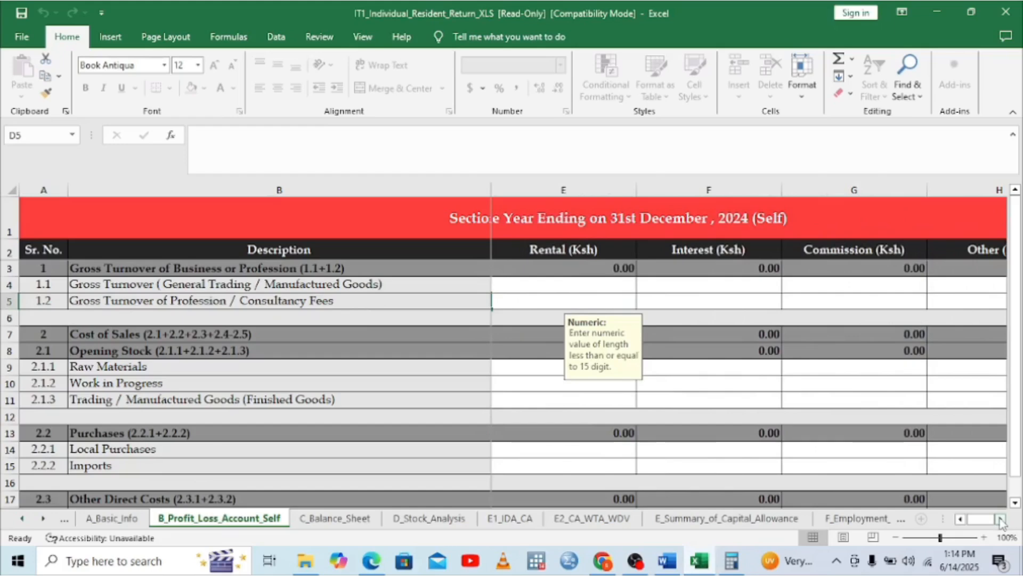
left_click(828, 303)
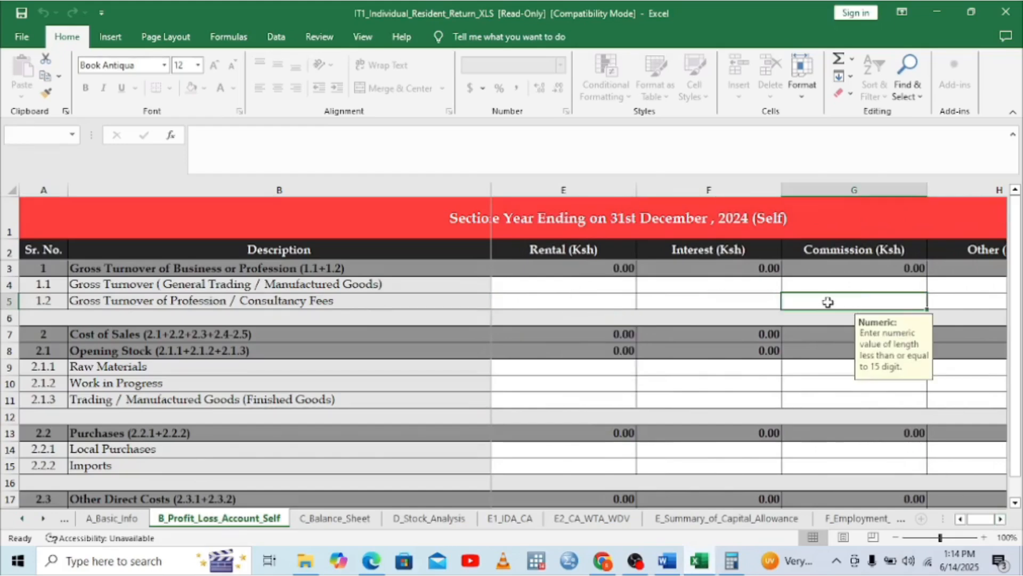
type("93500")
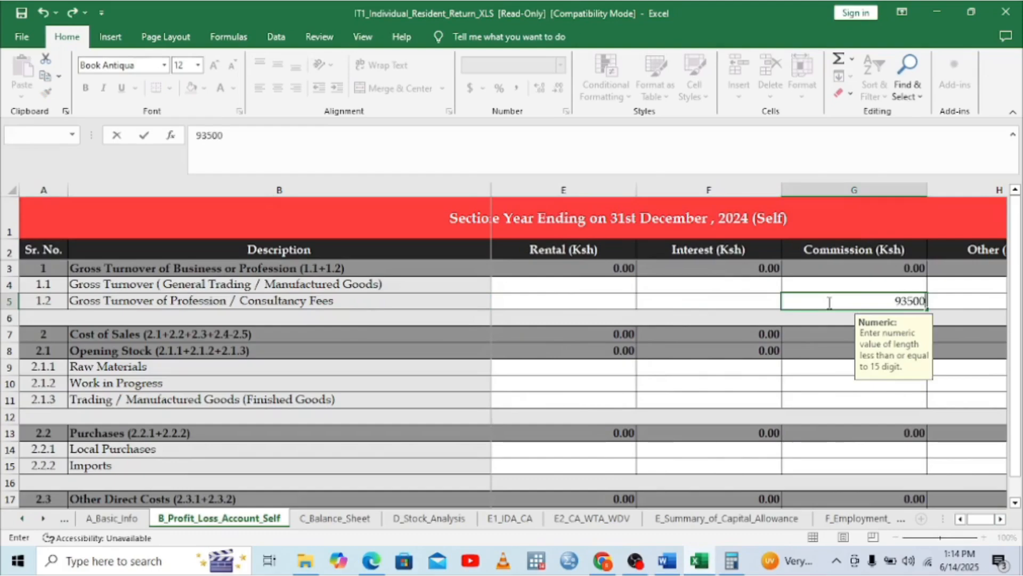
key("ctrl+Return")
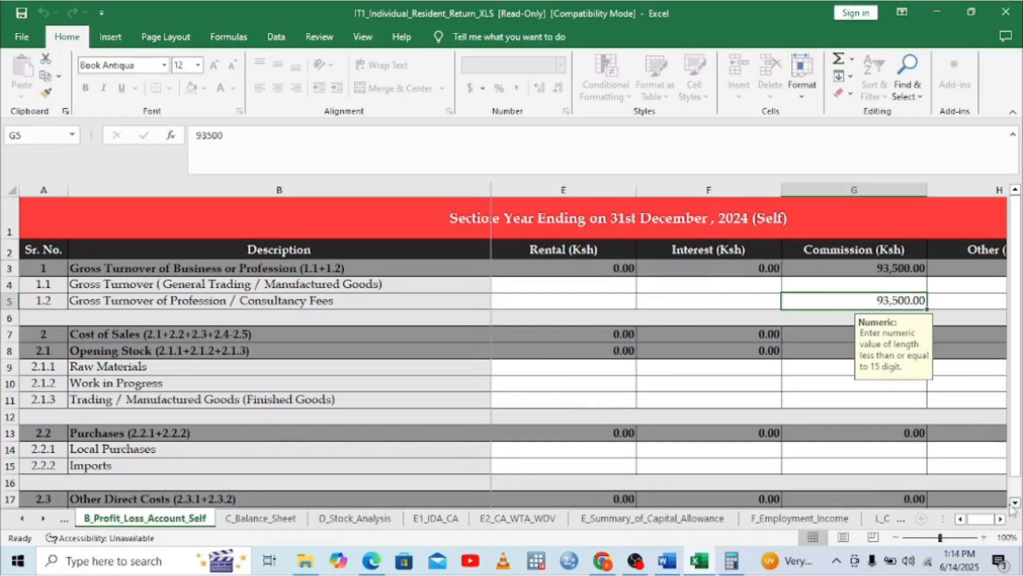
Scroll down to Operating Expenses and select the Legal Expenses cell under Commission
scroll(1016, 503, "down", 4)
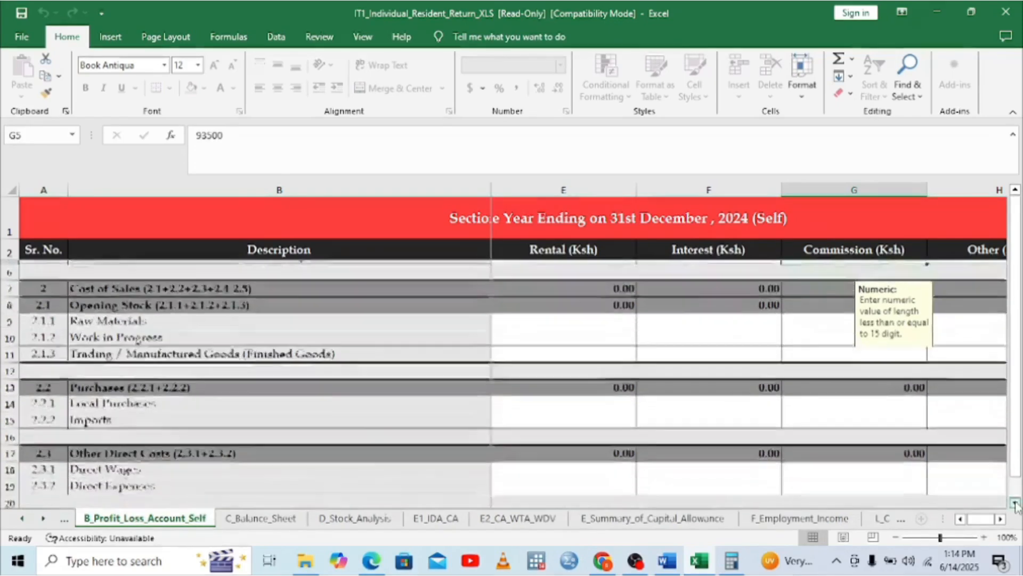
scroll(1016, 504, "down", 4)
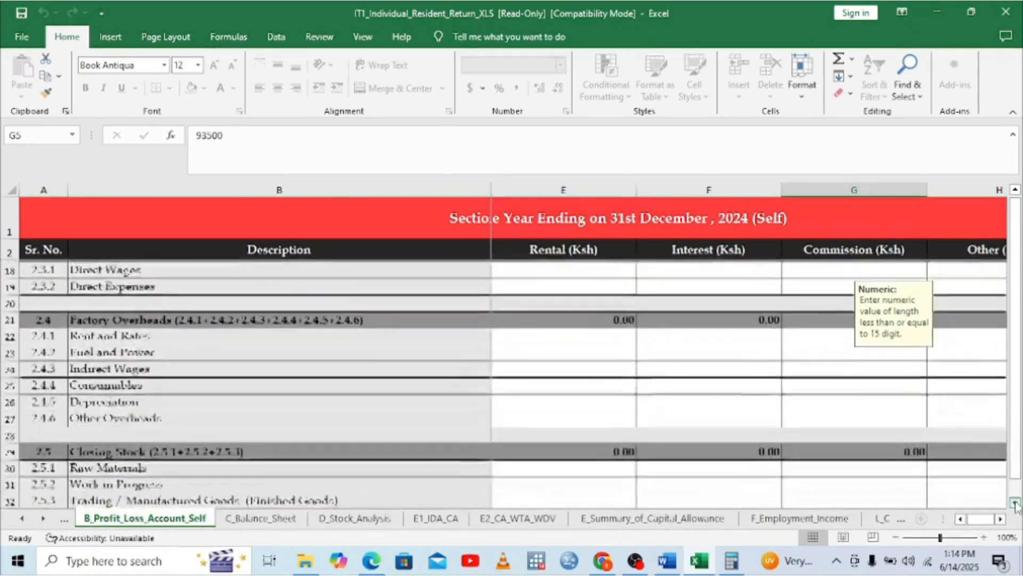
scroll(1015, 504, "down", 5)
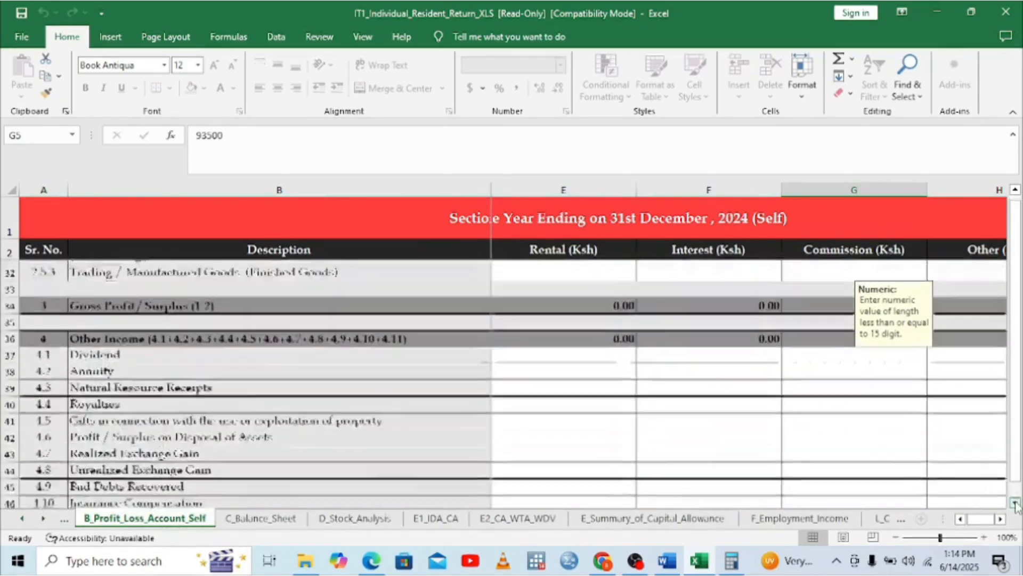
scroll(1015, 503, "down", 4)
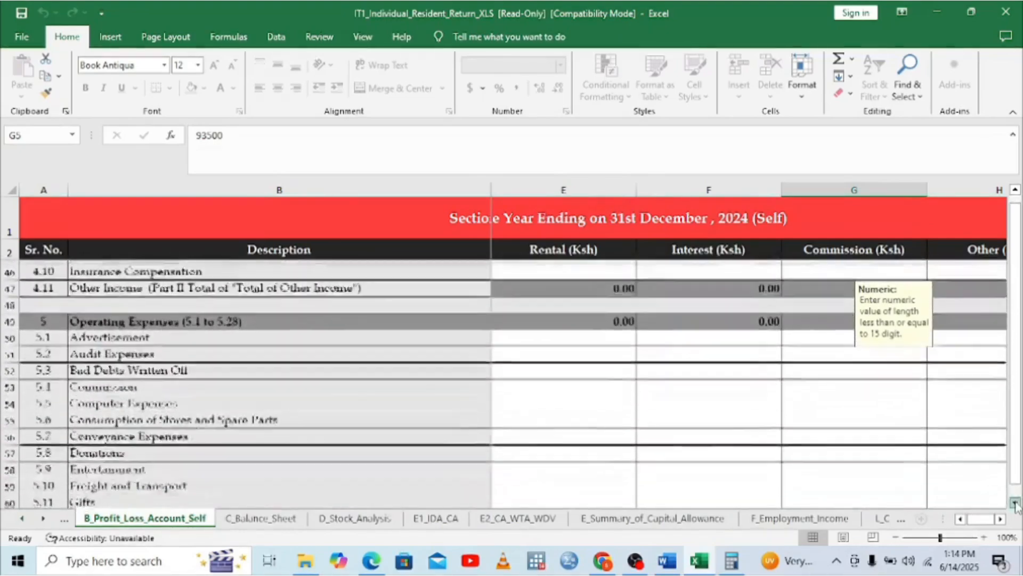
scroll(1016, 503, "down", 1)
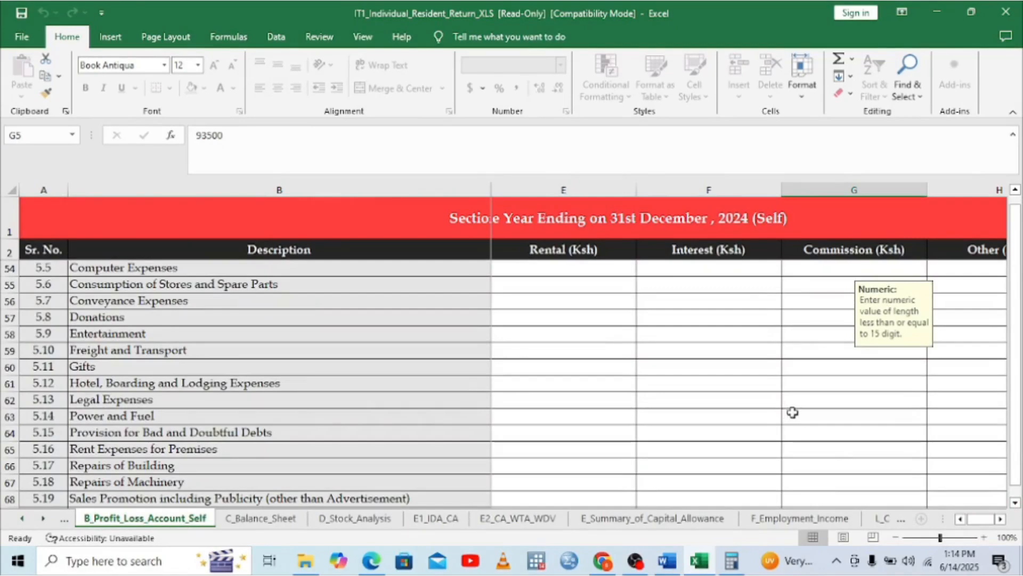
left_click(814, 389)
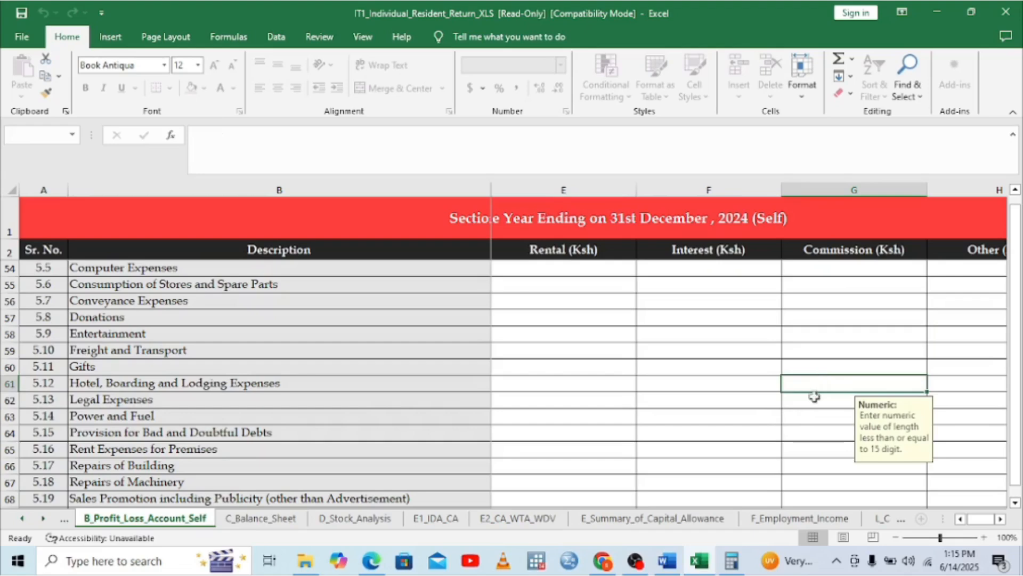
left_click(812, 399)
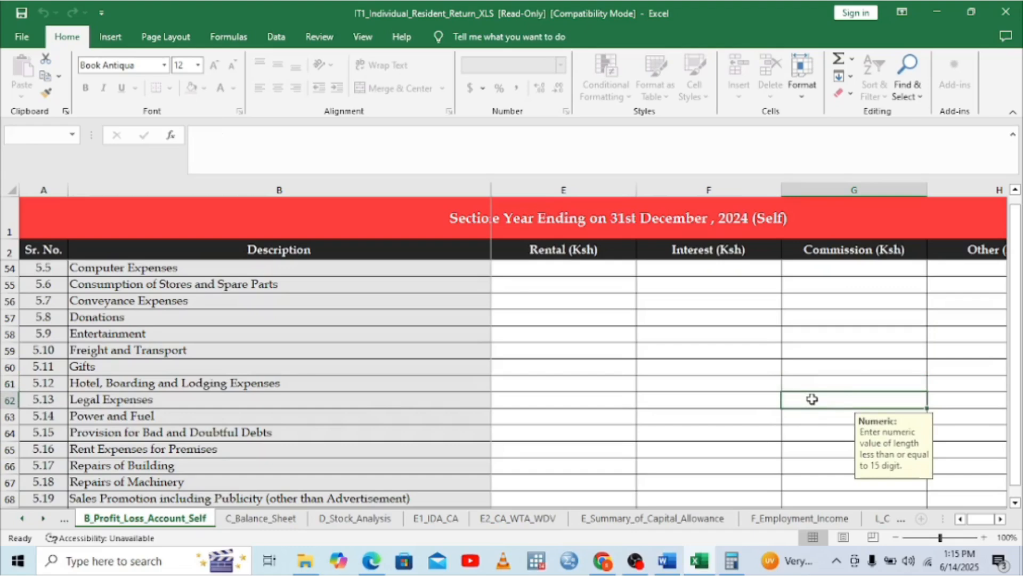
In Word, replace 4675 on the Withholding Tax Amount line with '5% OF 93500'
mouse_move(667, 560)
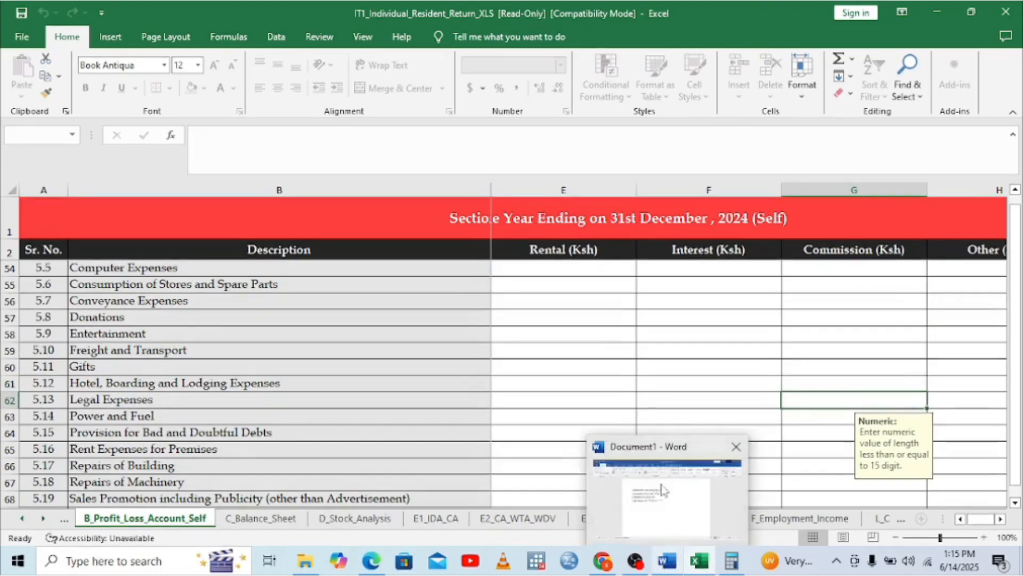
left_click(664, 489)
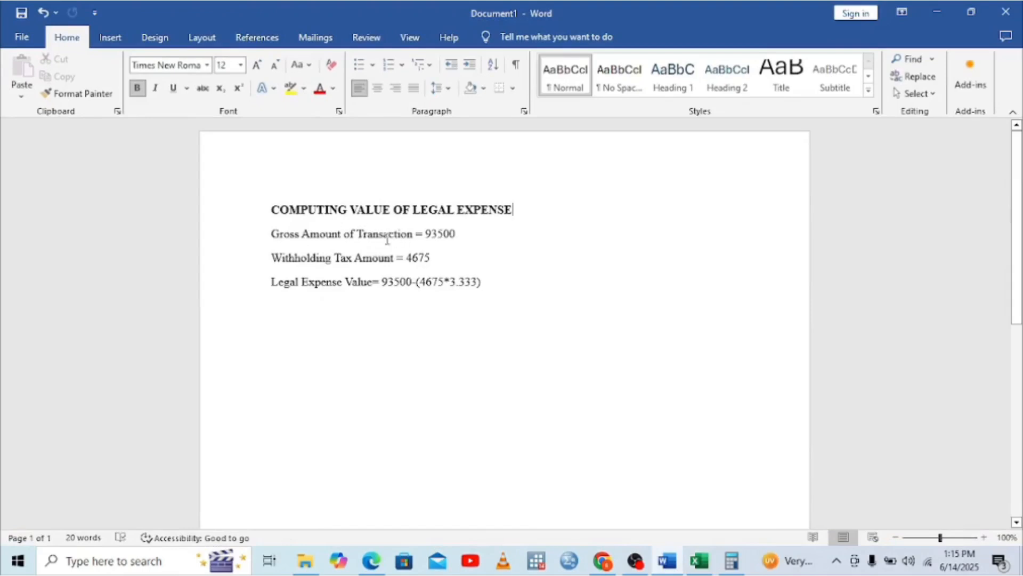
left_click(729, 569)
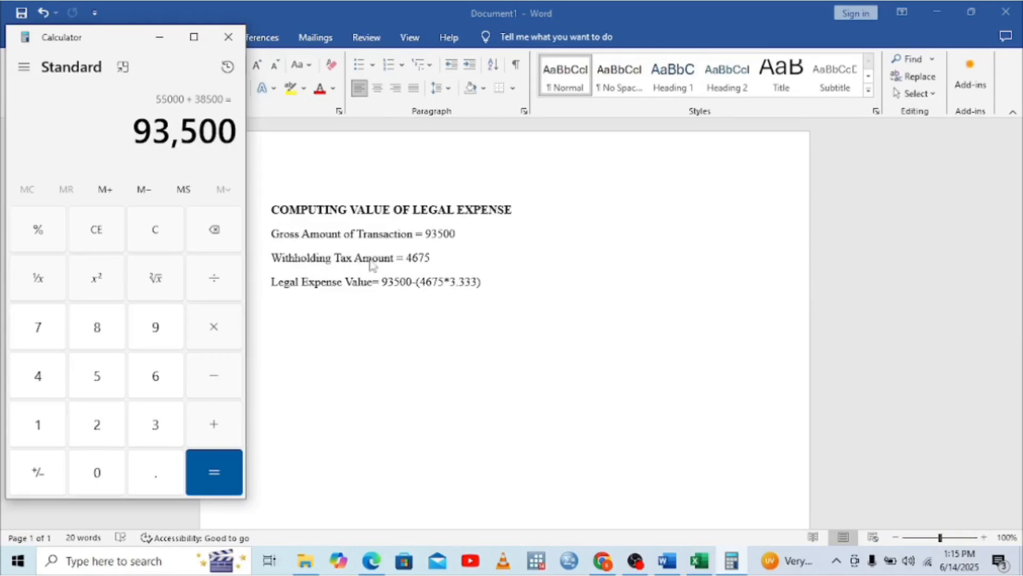
key("alt+Tab")
left_click(433, 261)
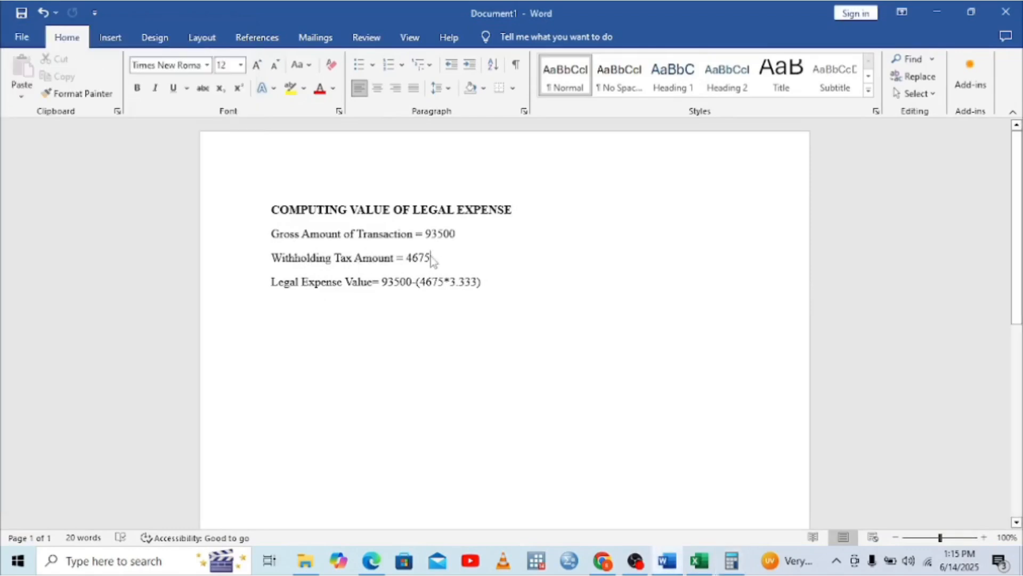
key("BackSpace")
key("BackSpace")
key("BackSpace")
key("BackSpace")
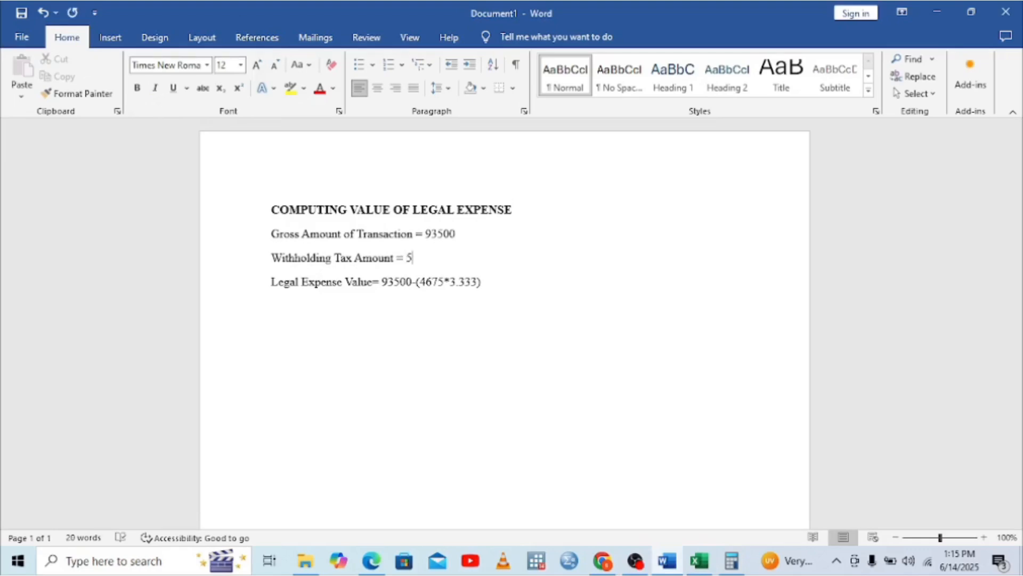
type("5% OF 93500")
Compute 93500 × 0.05 = 4,675 in Calculator
left_click(731, 560)
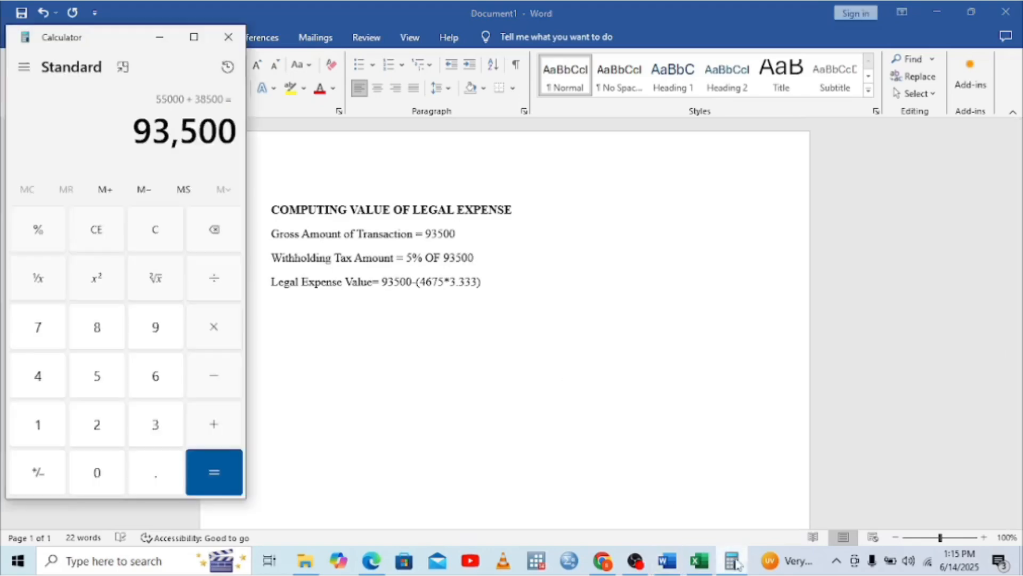
left_click(213, 329)
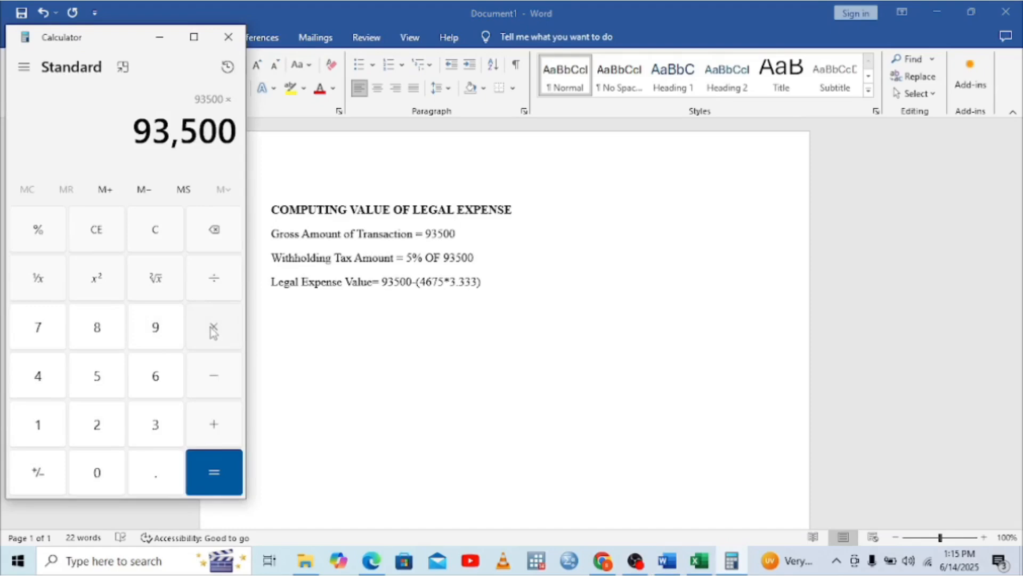
left_click(97, 476)
left_click(152, 475)
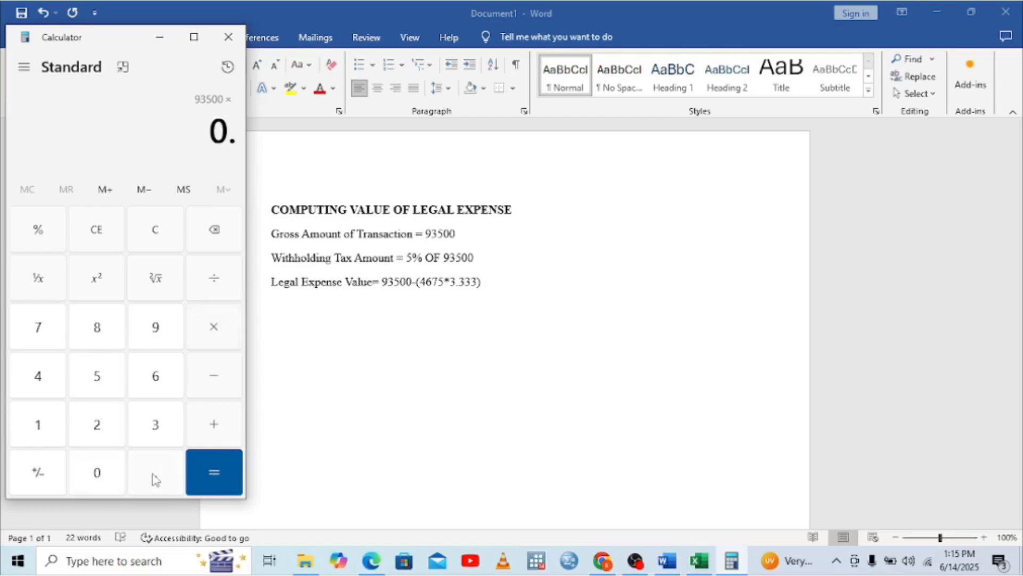
left_click(88, 474)
left_click(108, 379)
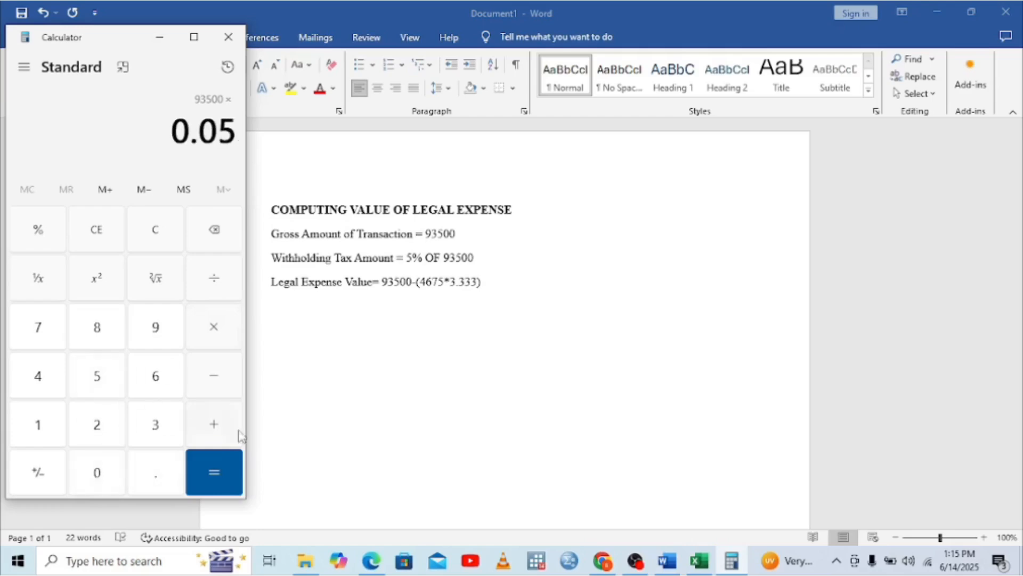
left_click(230, 474)
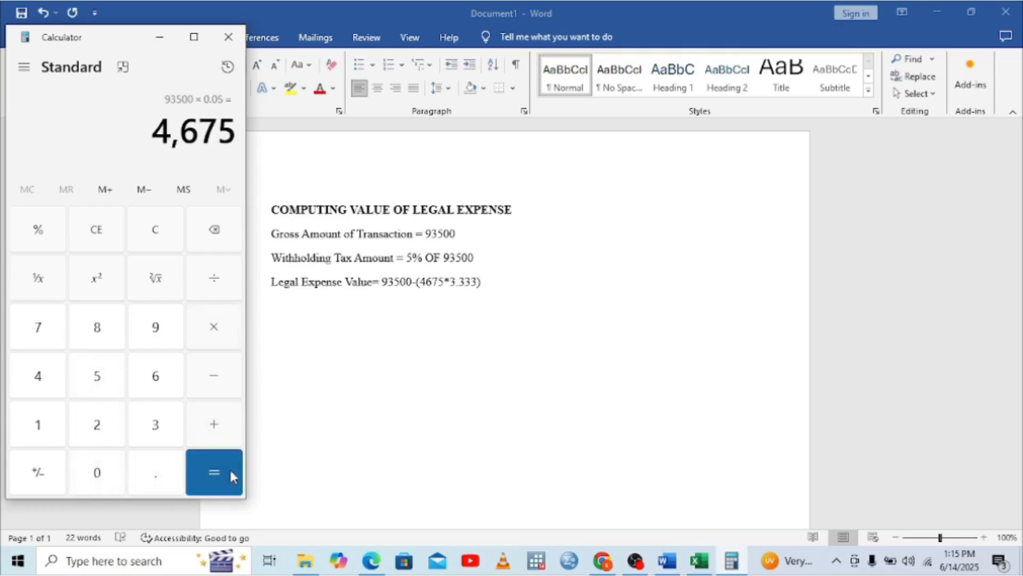
left_click(482, 260)
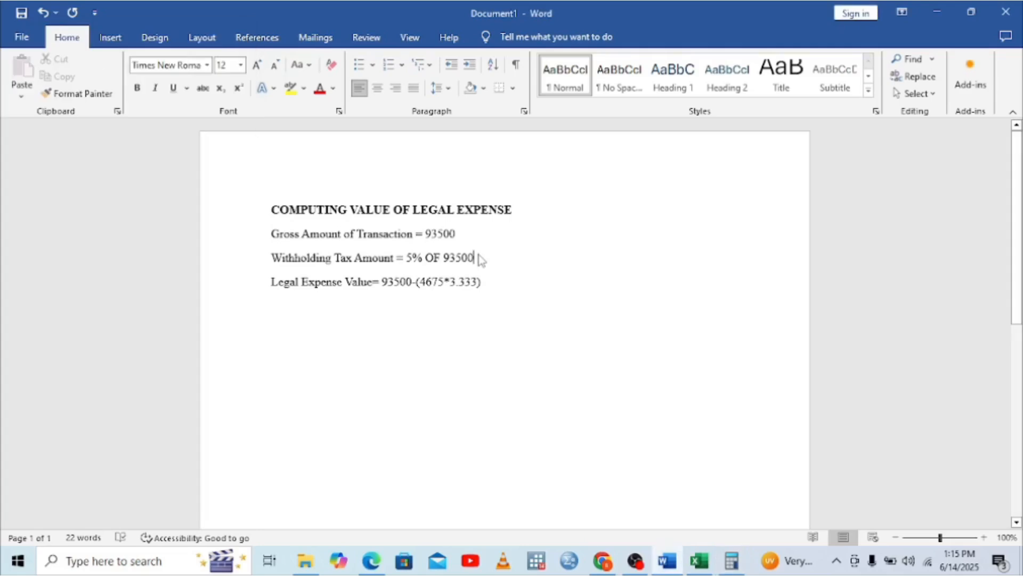
Append '= 4675' to the withholding line and place the cursor on the Legal Expense Value line
type("= 4675")
left_click(487, 288)
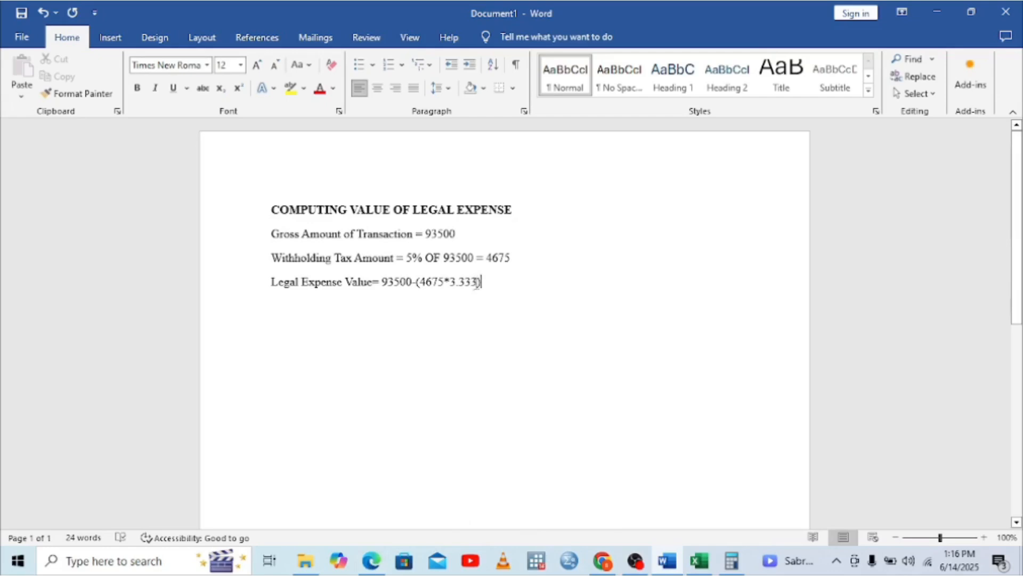
left_click(359, 289)
left_click(732, 560)
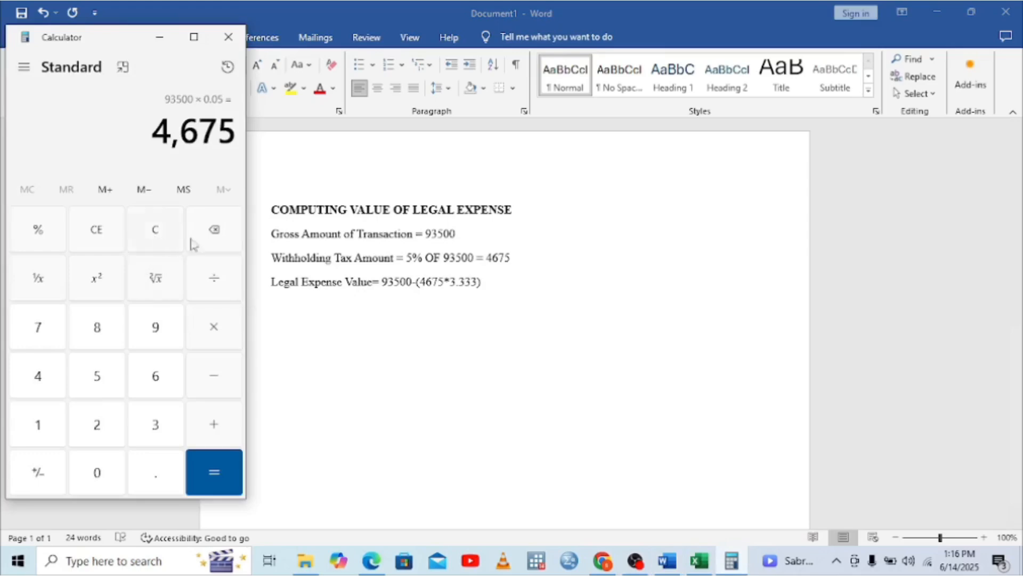
Multiply 3.333 by 4675 in Calculator, giving 15,581.775
left_click(214, 231)
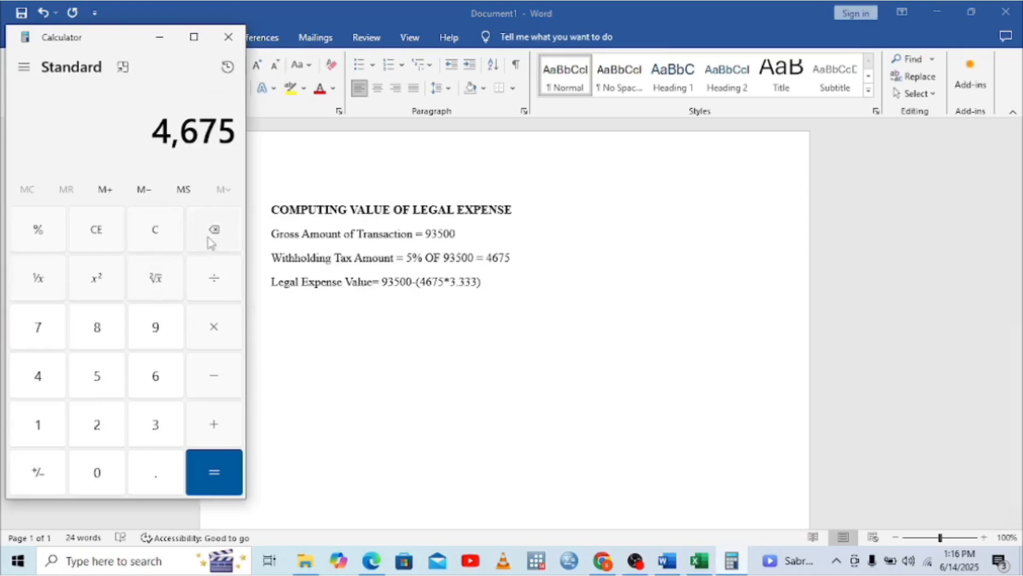
left_click(156, 229)
left_click(156, 436)
left_click(151, 479)
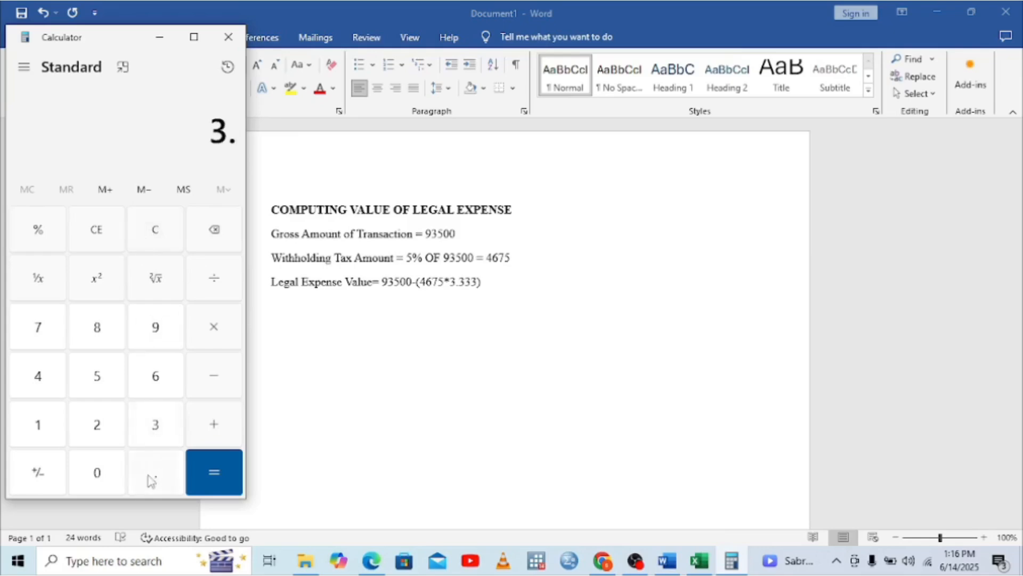
left_click(157, 425)
left_click(157, 425)
left_click(158, 425)
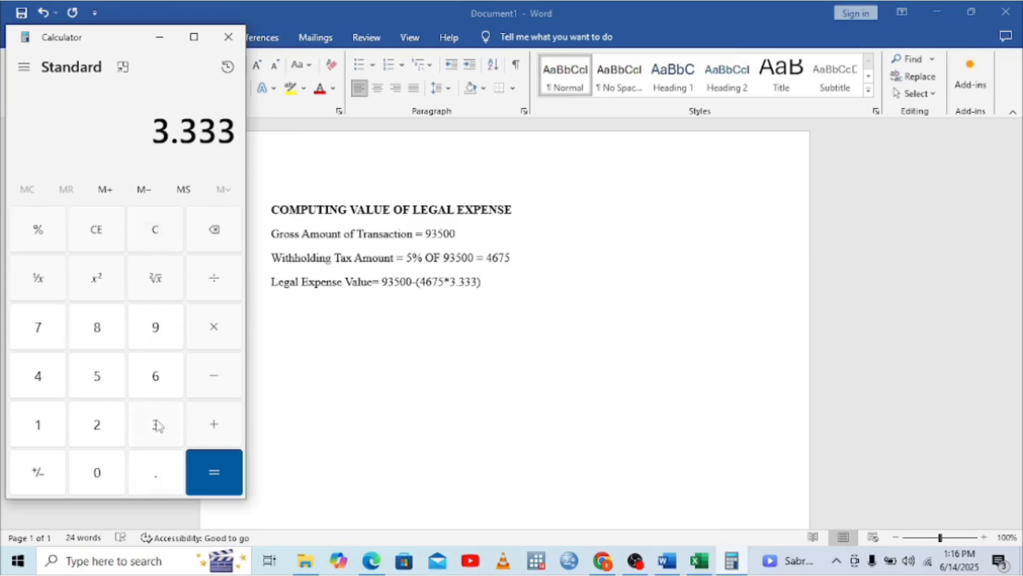
left_click(213, 326)
left_click(37, 378)
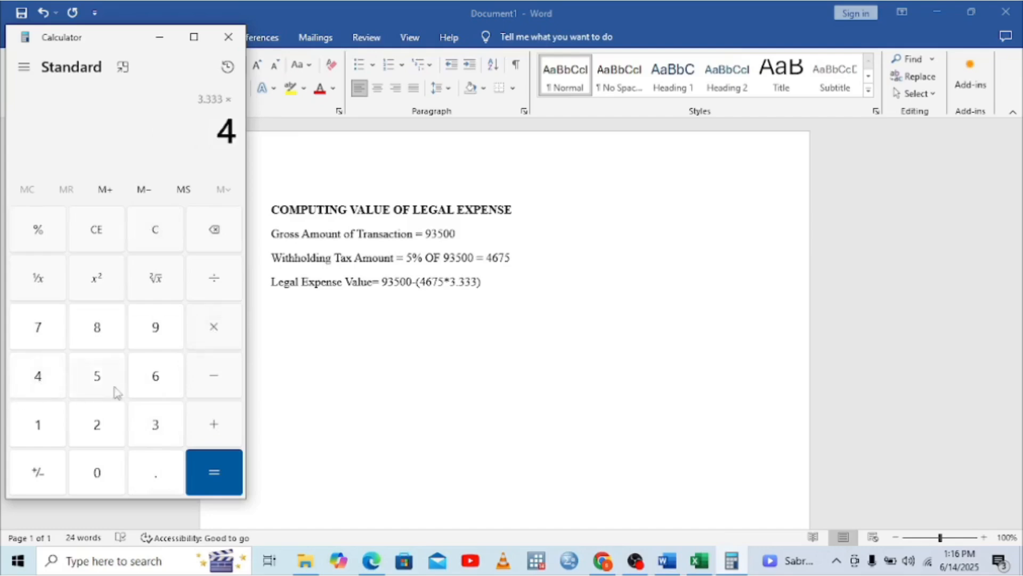
left_click(151, 378)
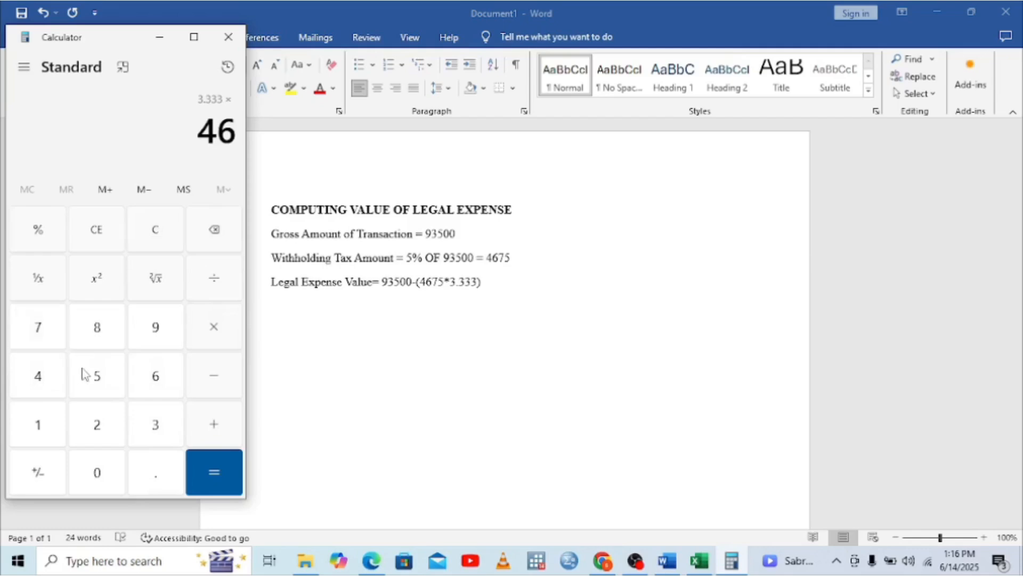
left_click(36, 327)
left_click(37, 328)
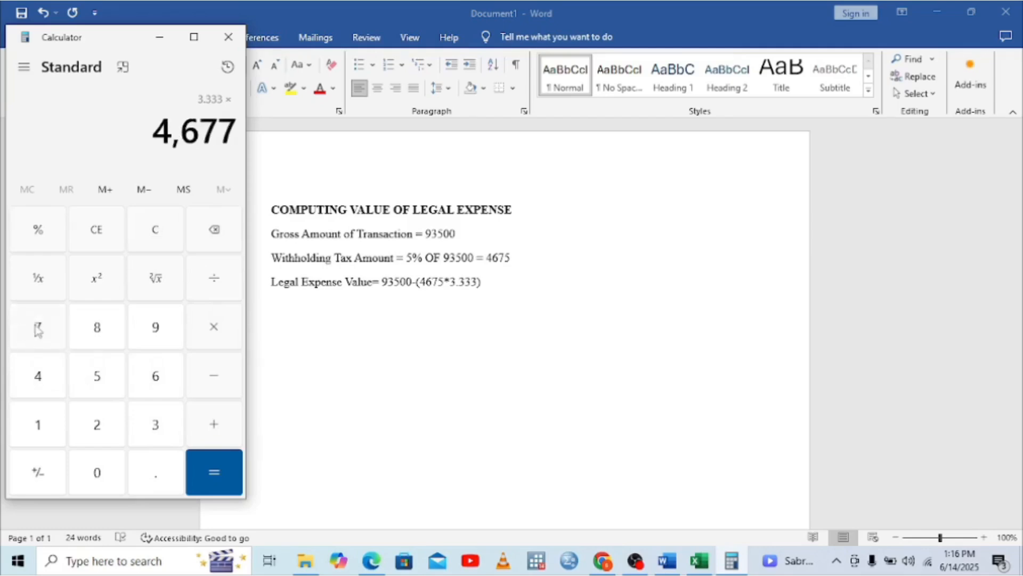
left_click(206, 240)
left_click(102, 377)
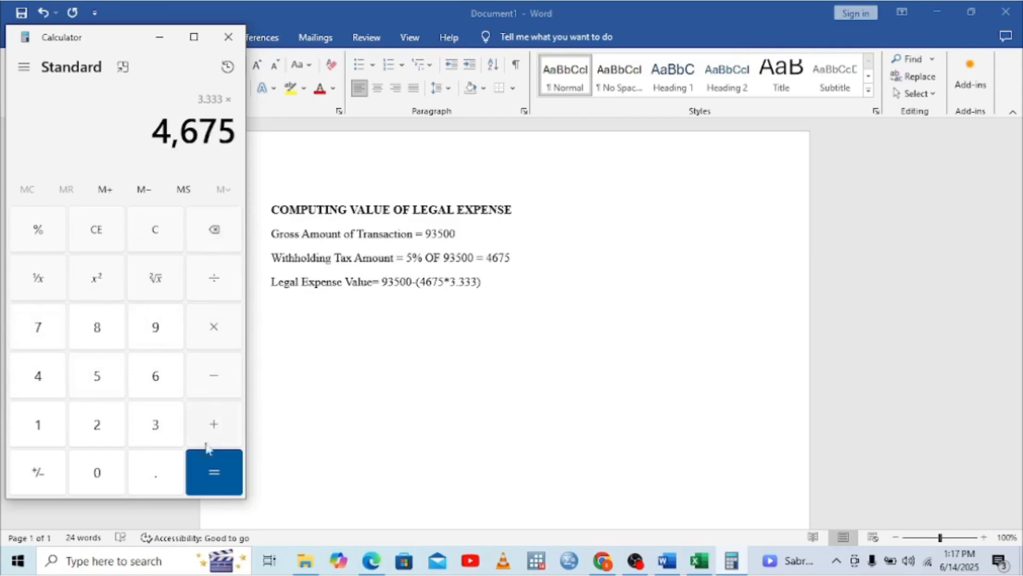
left_click(213, 469)
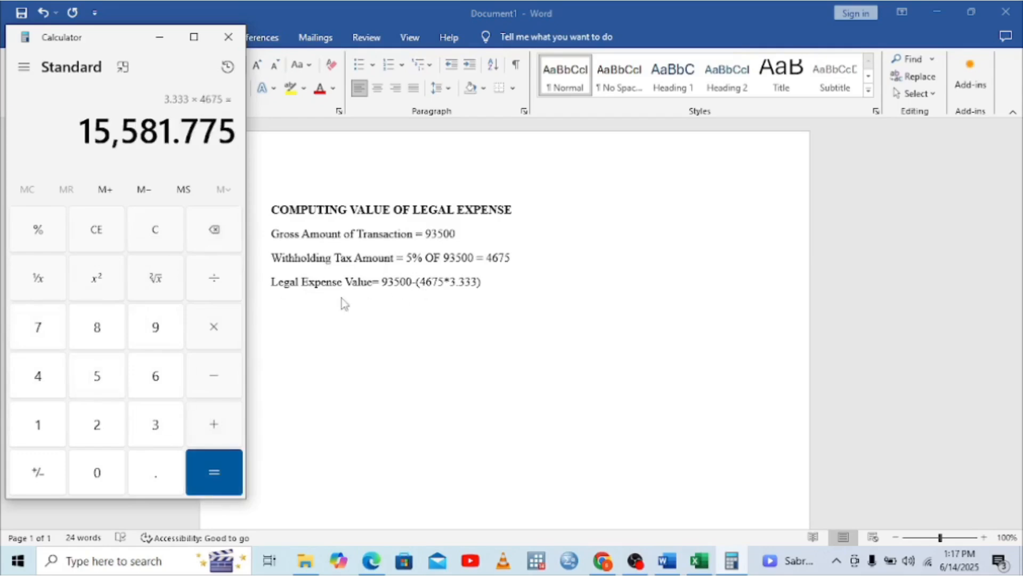
Subtract 93500 from 15,581.775, giving −77,918.225
left_click(214, 382)
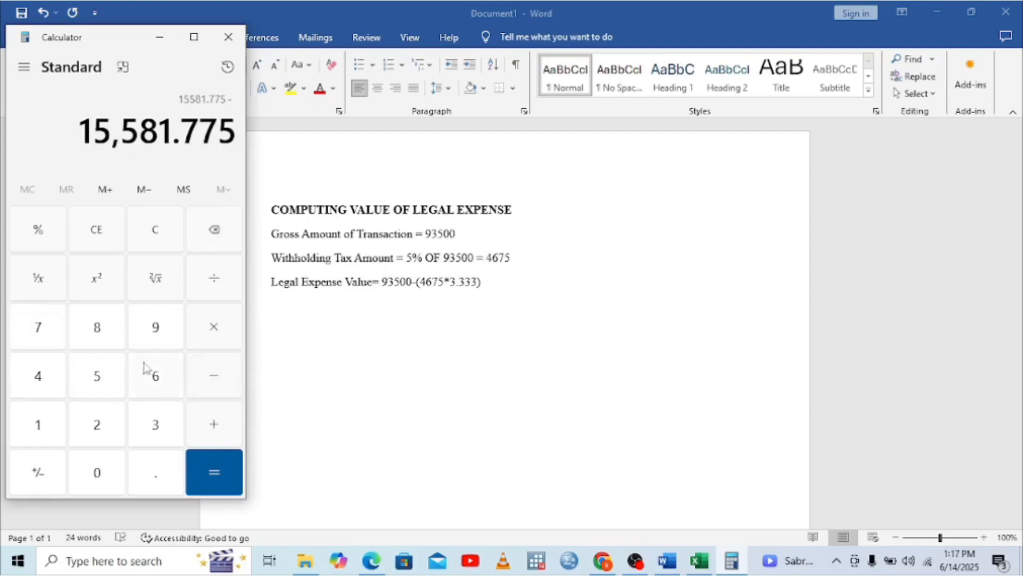
left_click(157, 328)
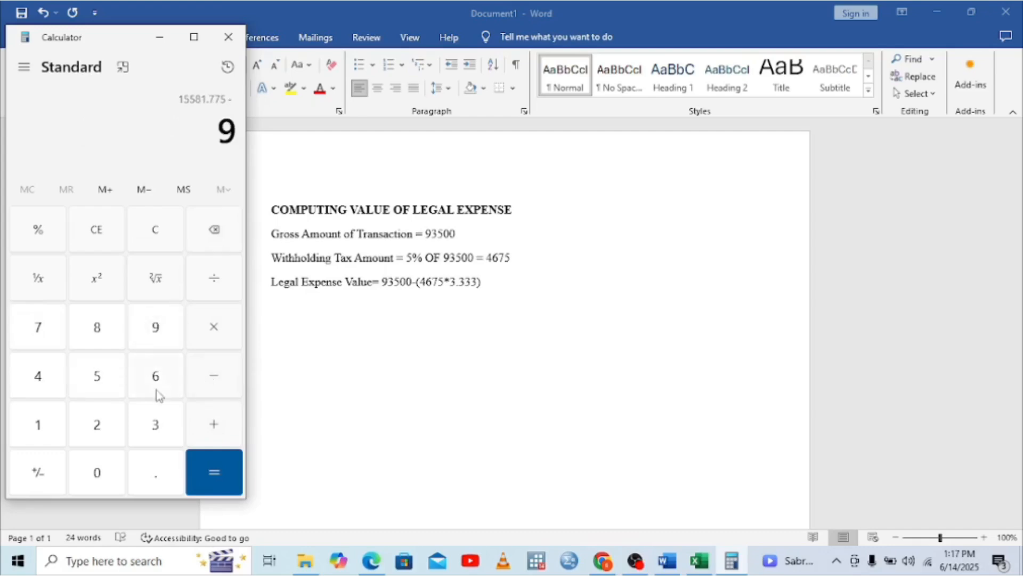
left_click(158, 425)
left_click(113, 385)
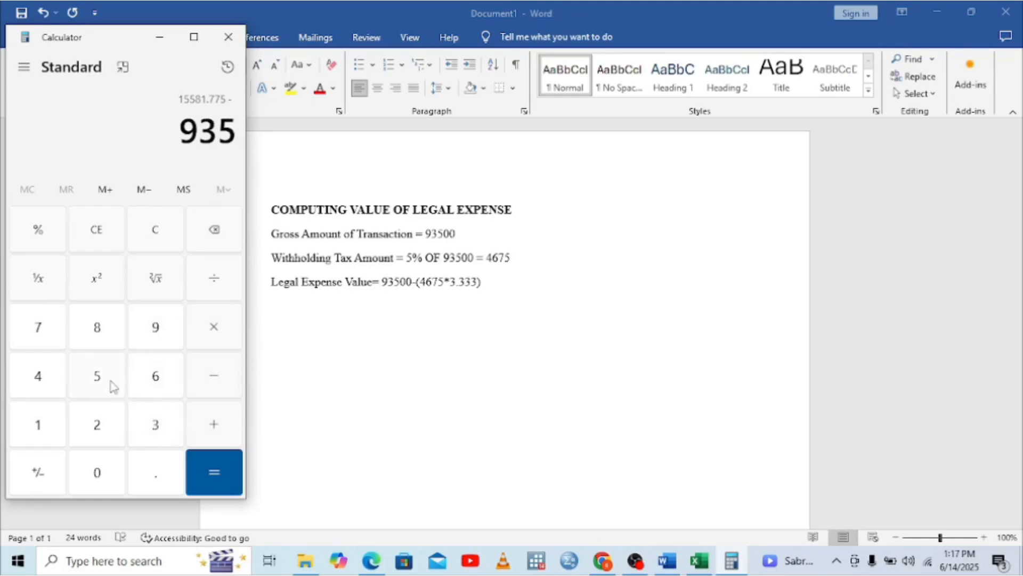
left_click(97, 469)
left_click(97, 469)
left_click(205, 462)
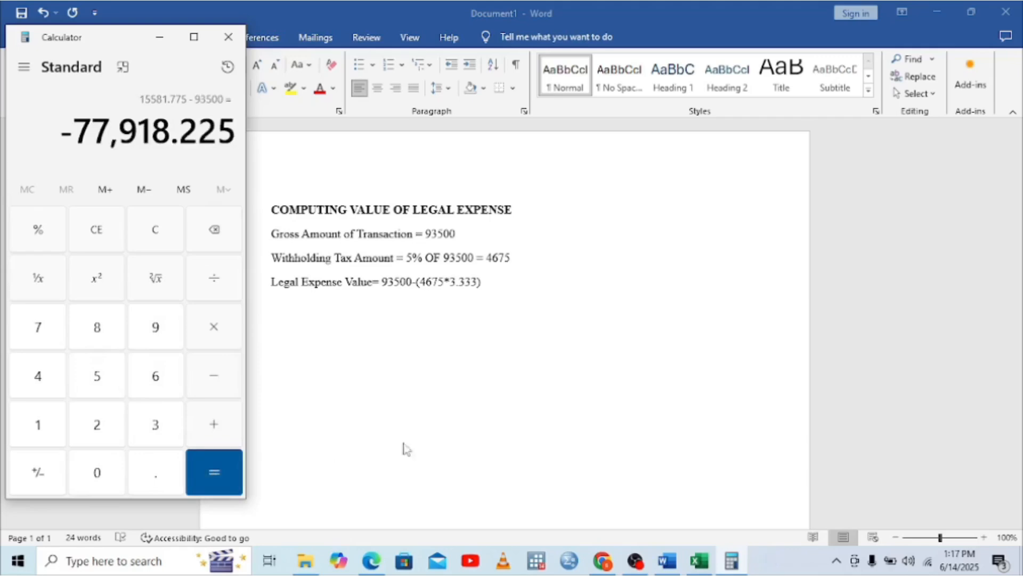
left_click(732, 563)
left_click(732, 564)
left_click(704, 559)
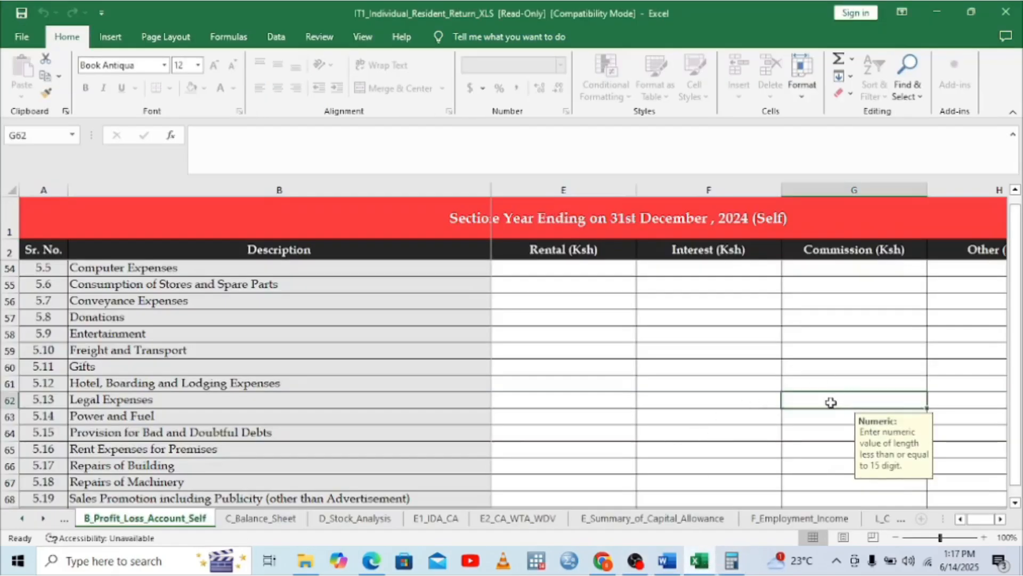
Work out the Legal Expenses figure on the calculator
type("77")
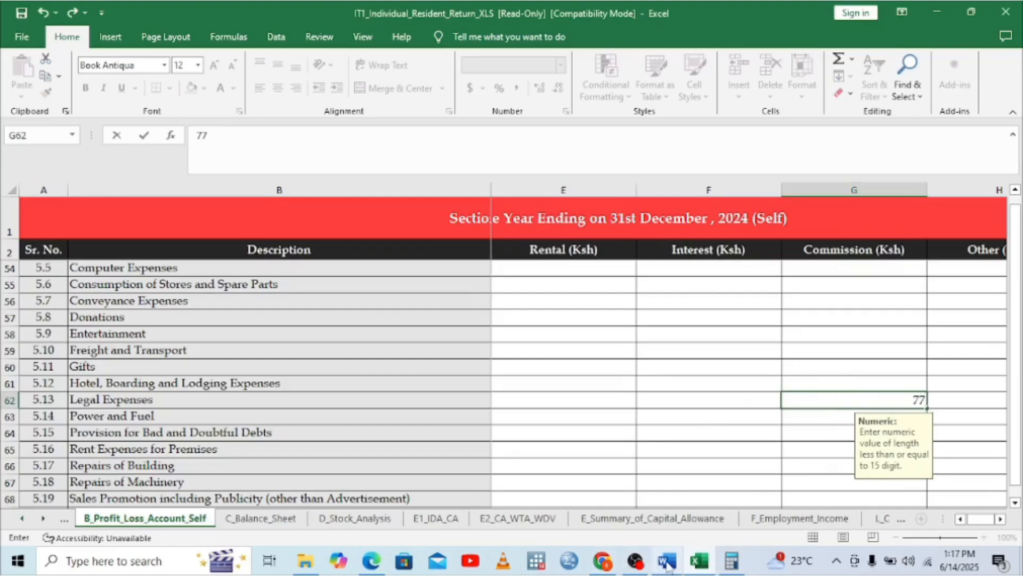
left_click(731, 565)
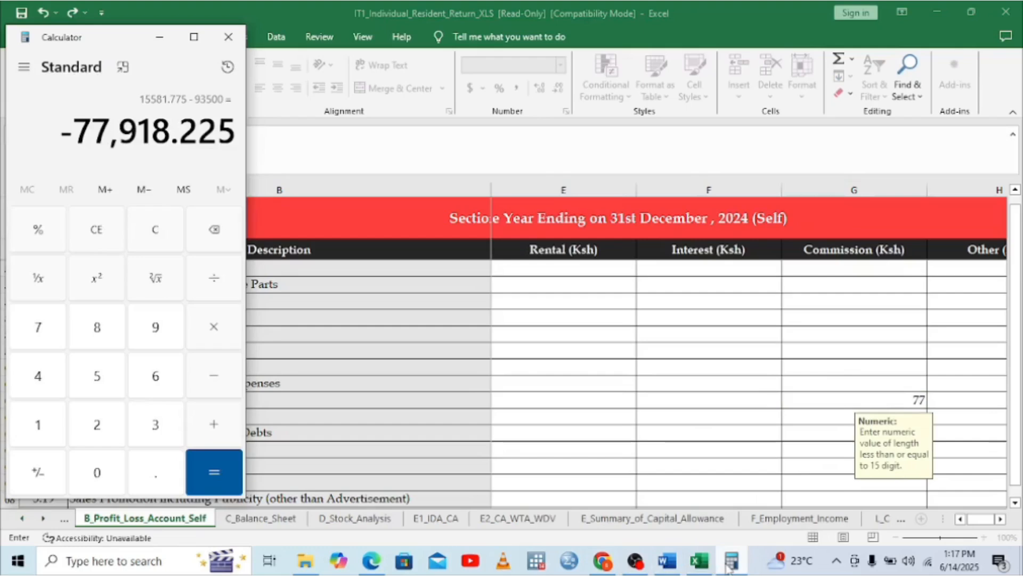
type("9")
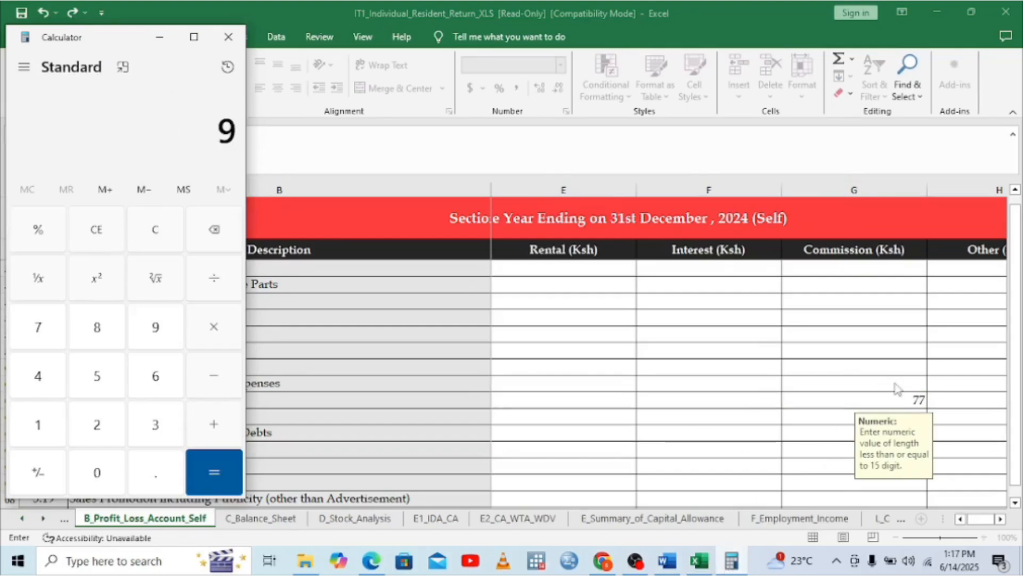
Discard the 77918.243 Legal Expenses entry in G62, visit C_Balance_Sheet, and open the certificate in Edge
left_click(926, 399)
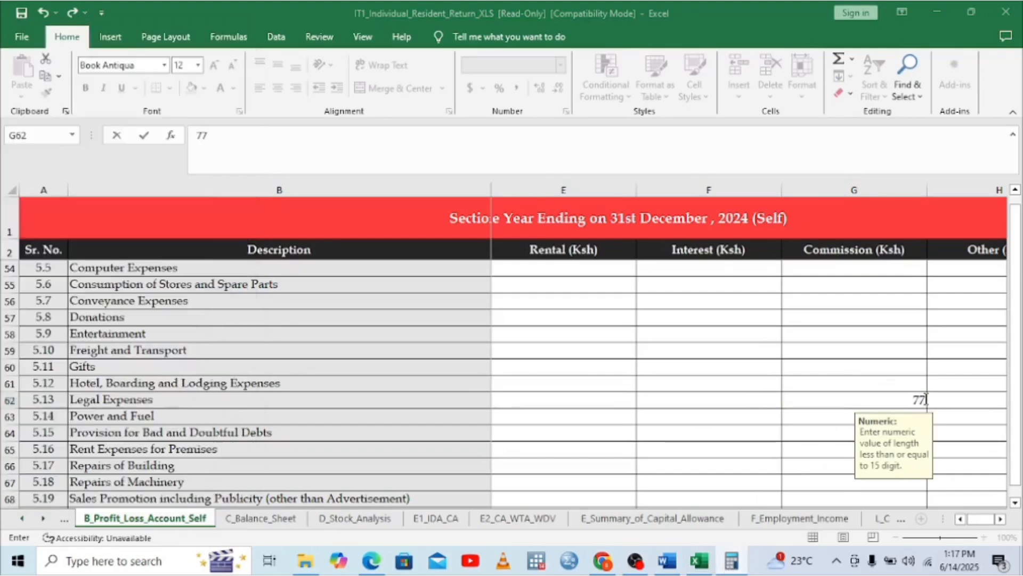
type("779")
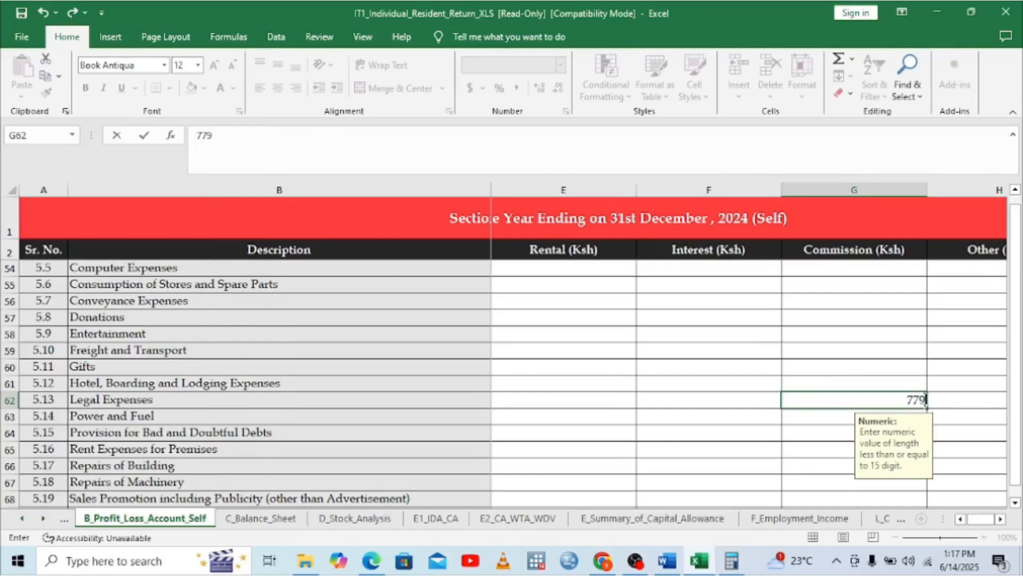
type("18.243")
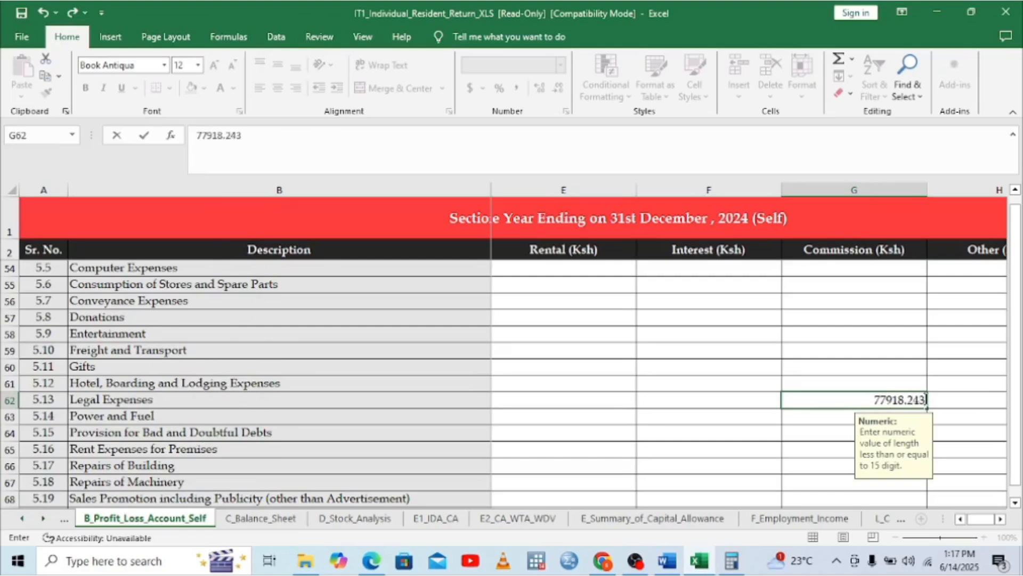
key("BackSpace")
key("BackSpace")
key("Escape")
left_click(846, 355)
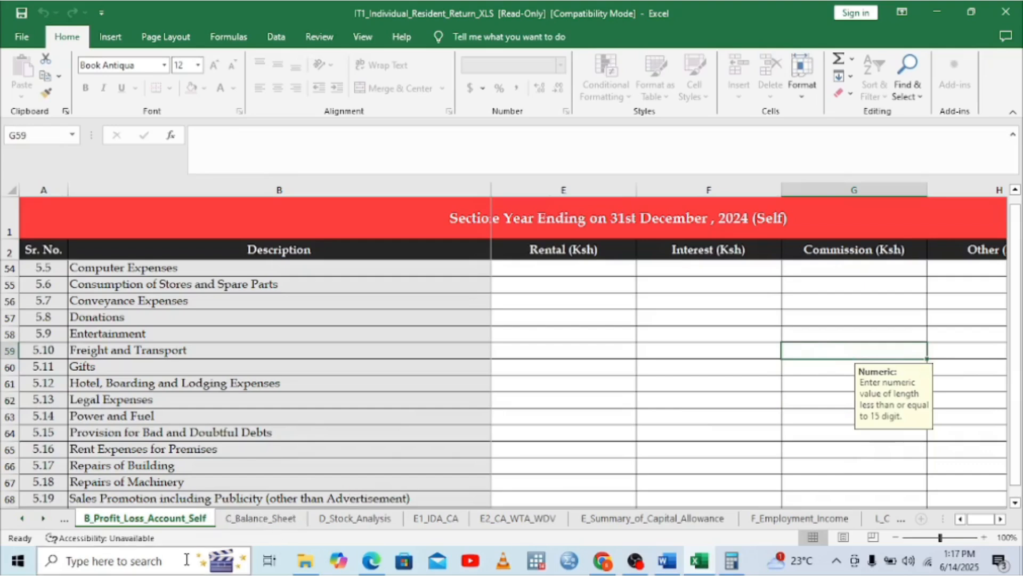
left_click(255, 520)
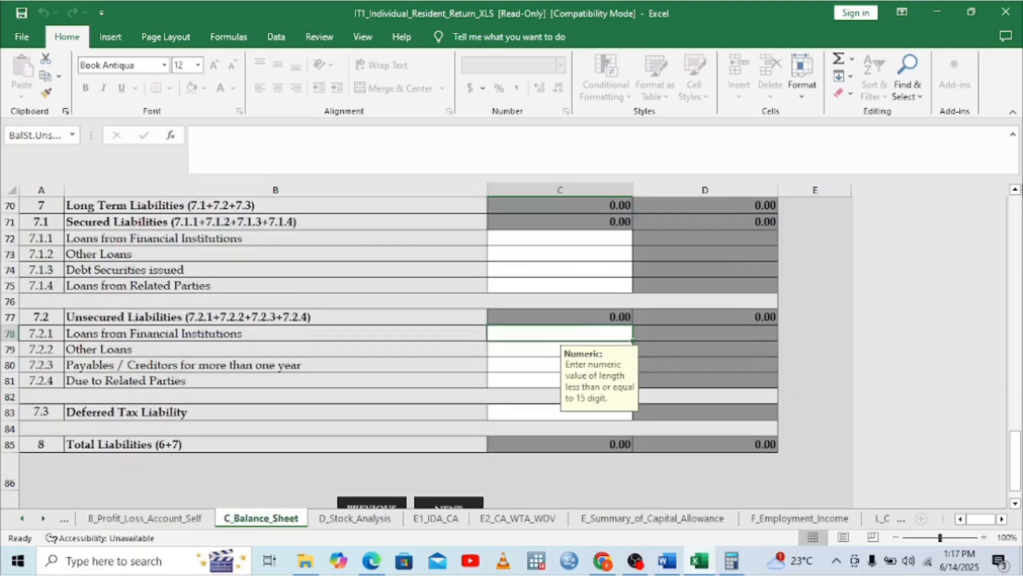
left_click(372, 561)
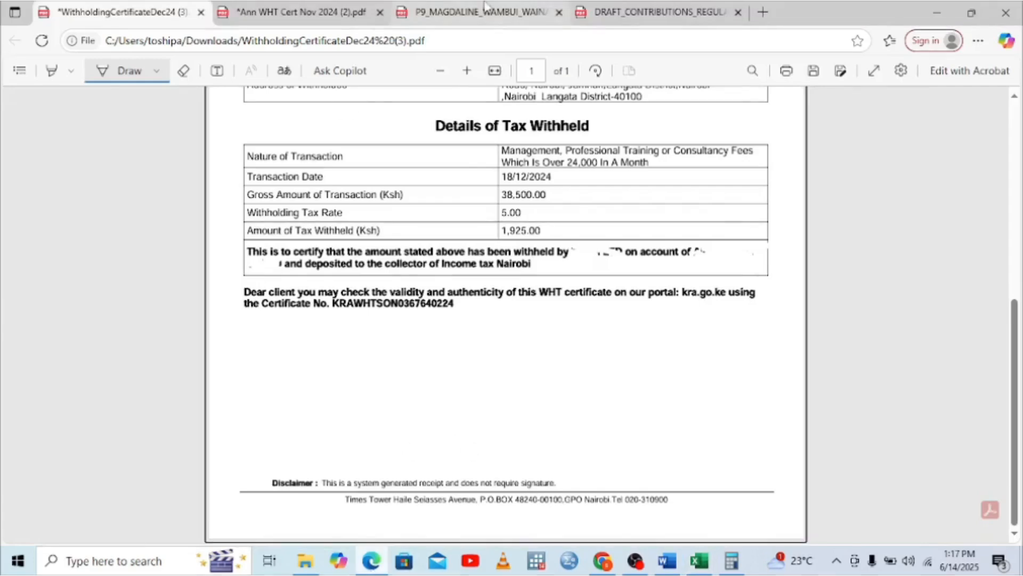
Look through both pages of the P9 tax deduction card, then return to the Excel workbook
left_click(459, 11)
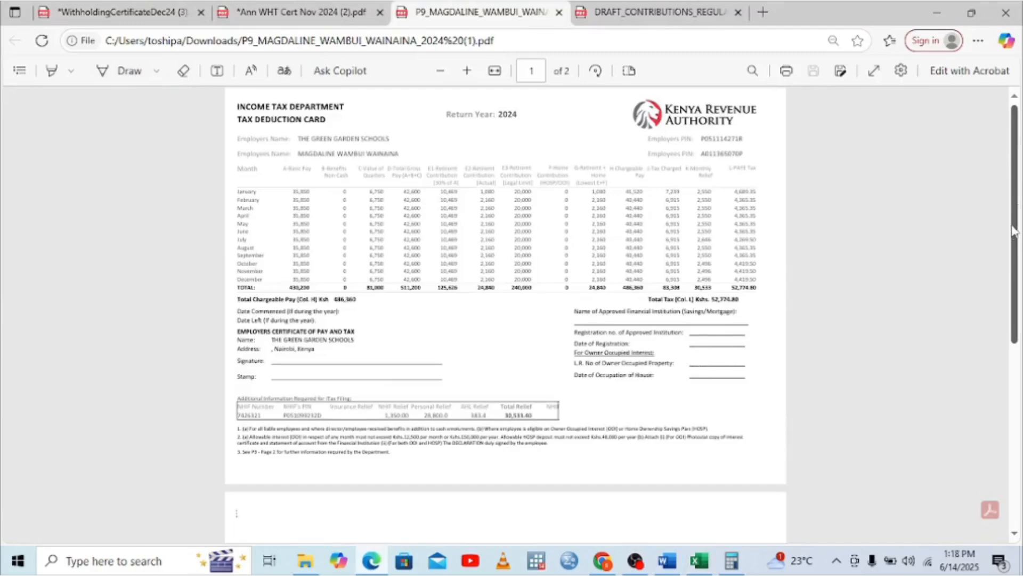
left_click(1018, 372)
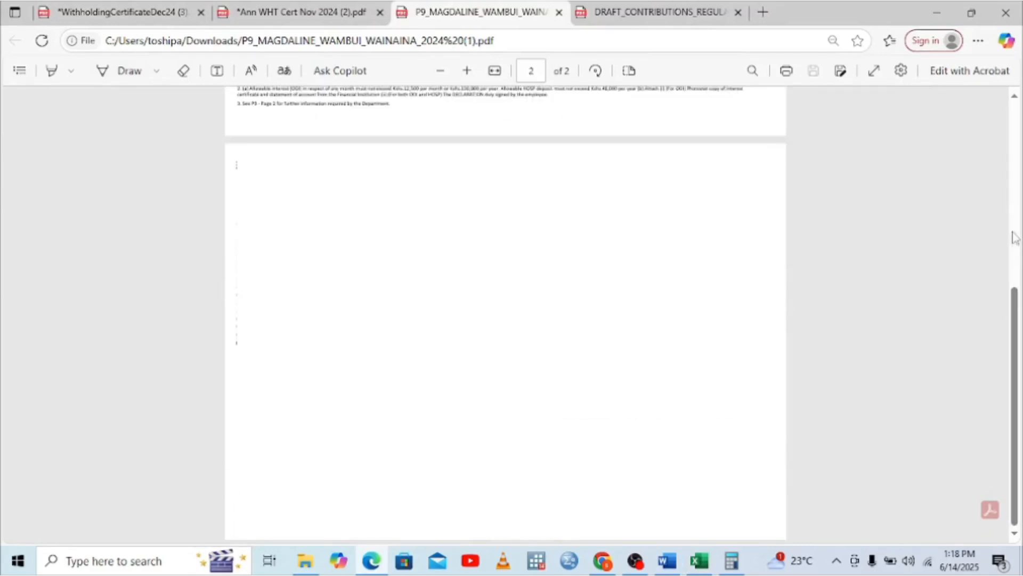
left_click(1012, 140)
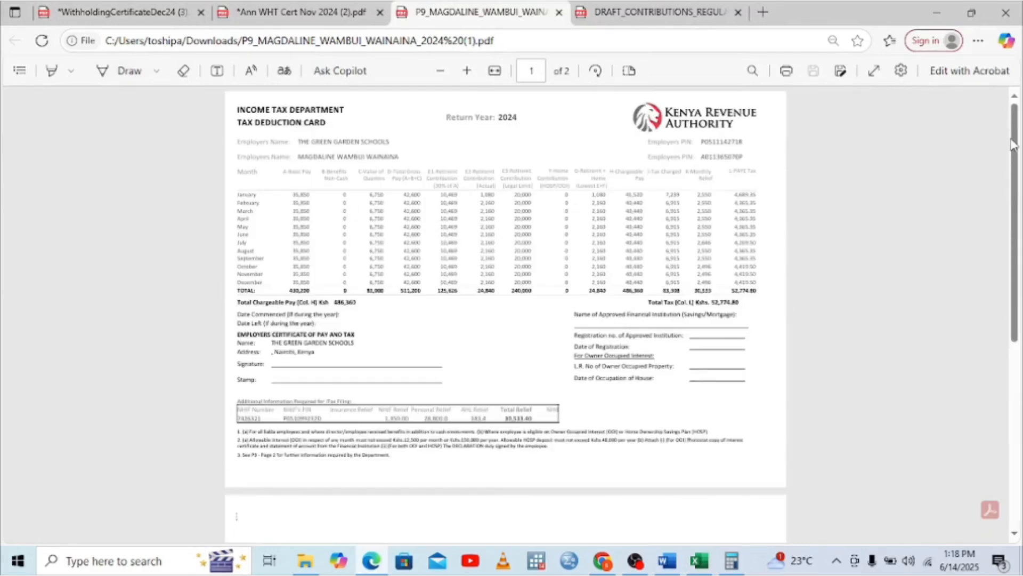
left_click(700, 561)
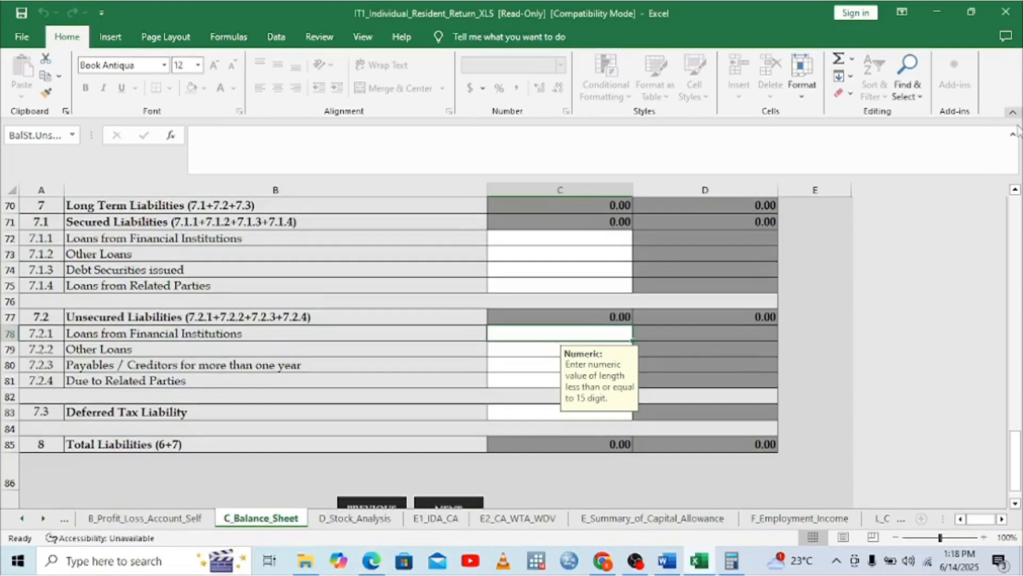
Enter 1 as the self amount for Intangible Assets in C10
scroll(1019, 244, "up", 4)
left_click_drag(1019, 245, 1019, 218)
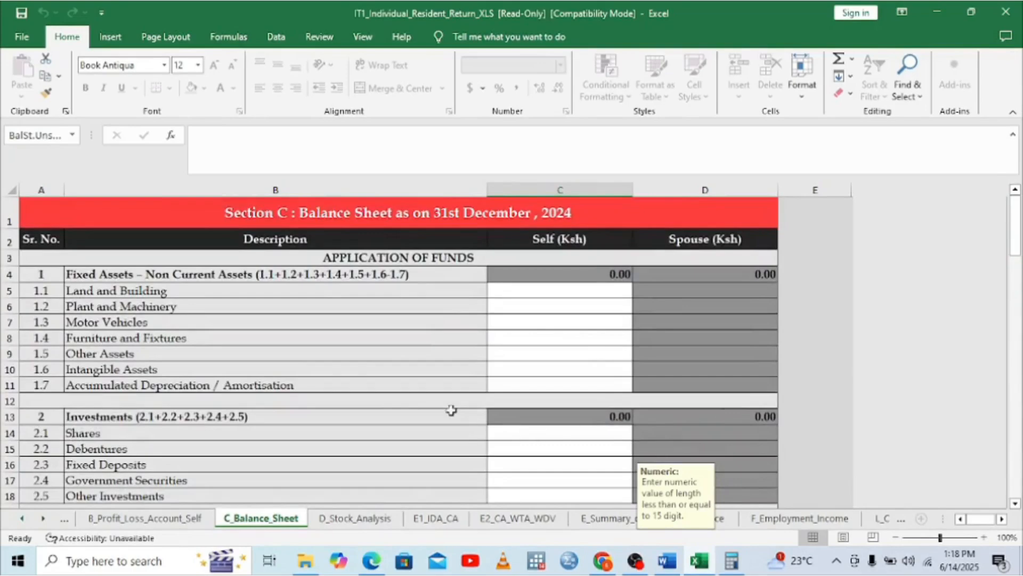
left_click(529, 367)
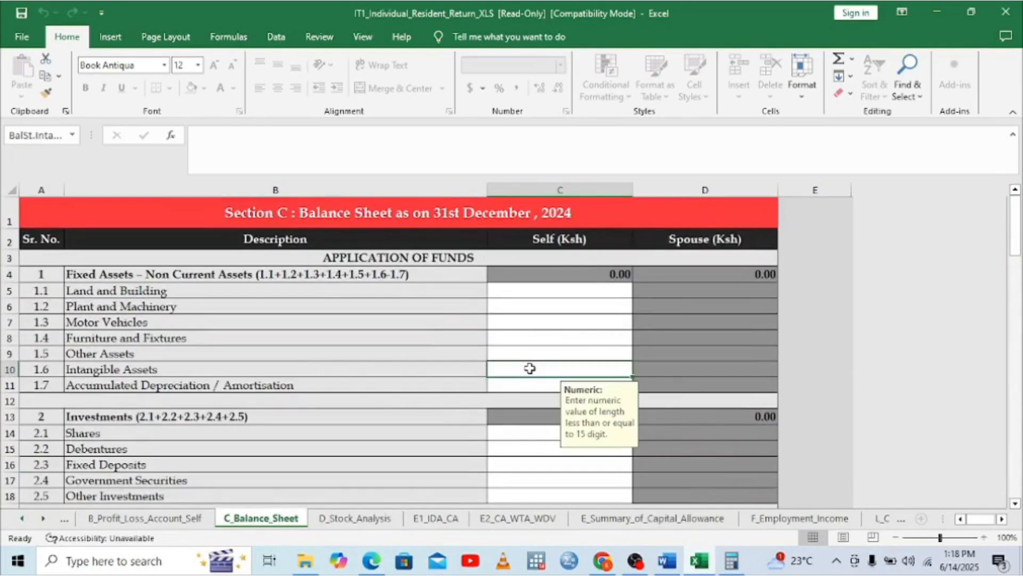
type("1")
key("ctrl+Return")
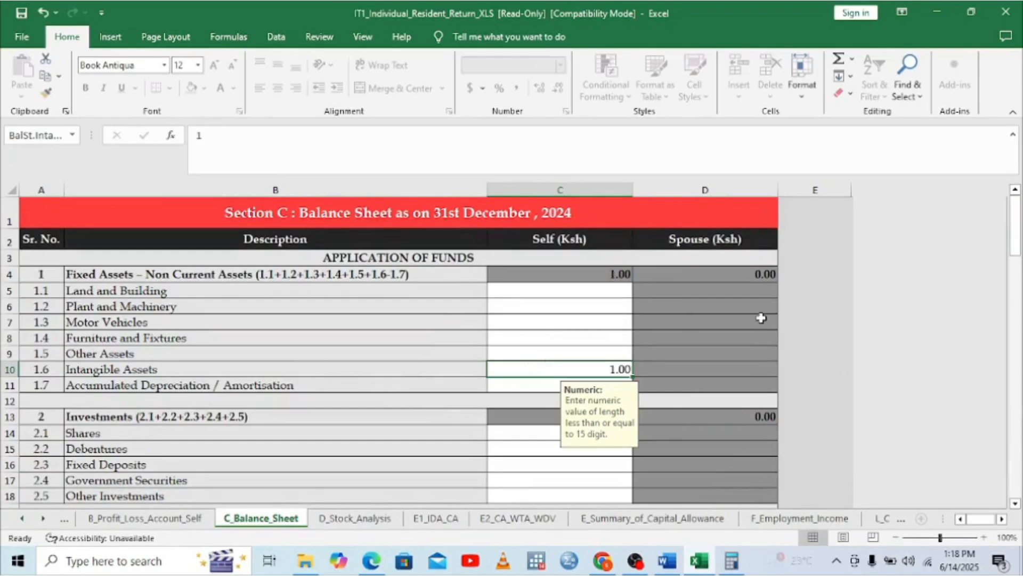
Enter 1 under Other Loans in C79, then go to the F_Employment_Income sheet
left_click(1018, 495)
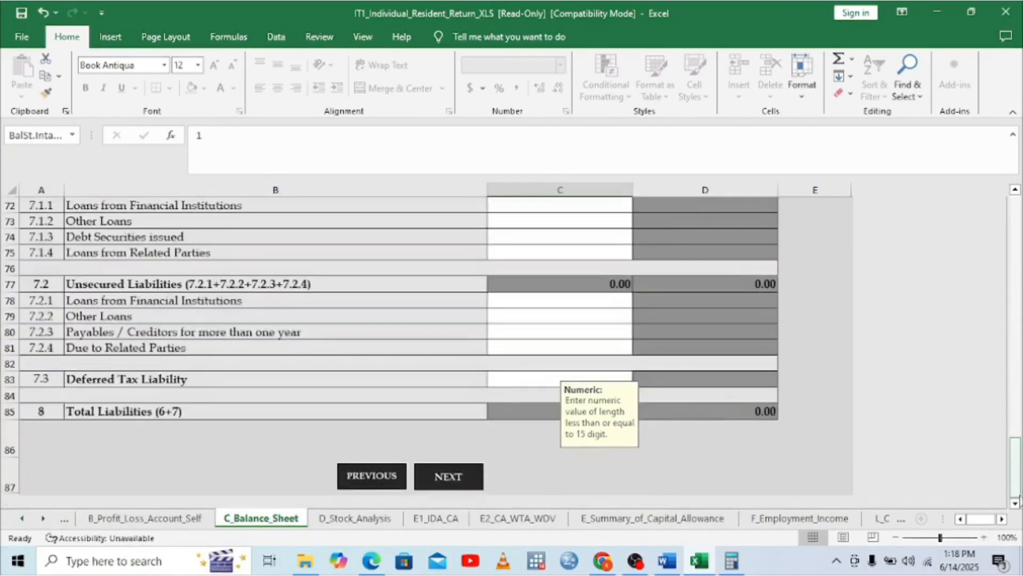
left_click(543, 317)
type("1")
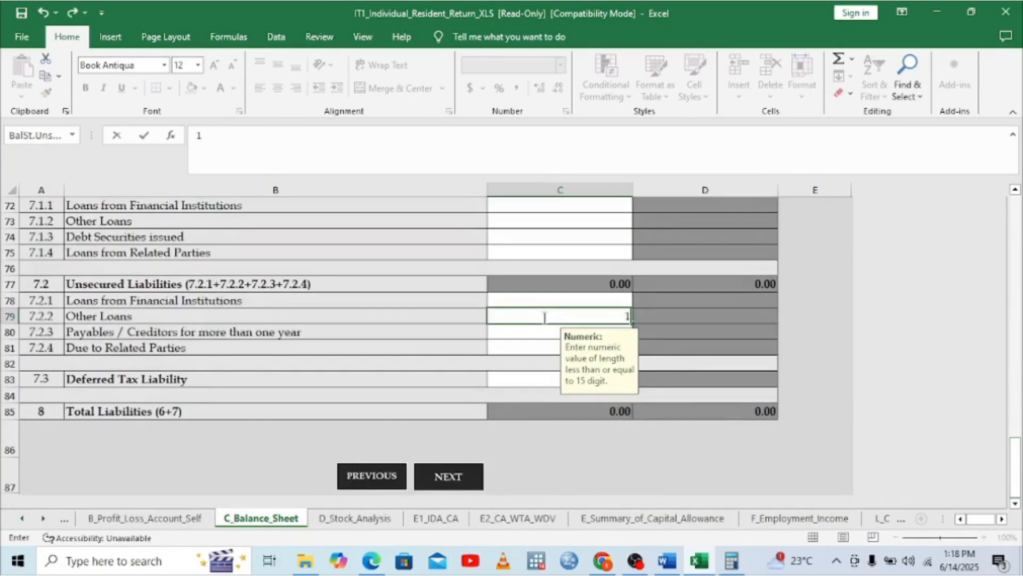
left_click(712, 332)
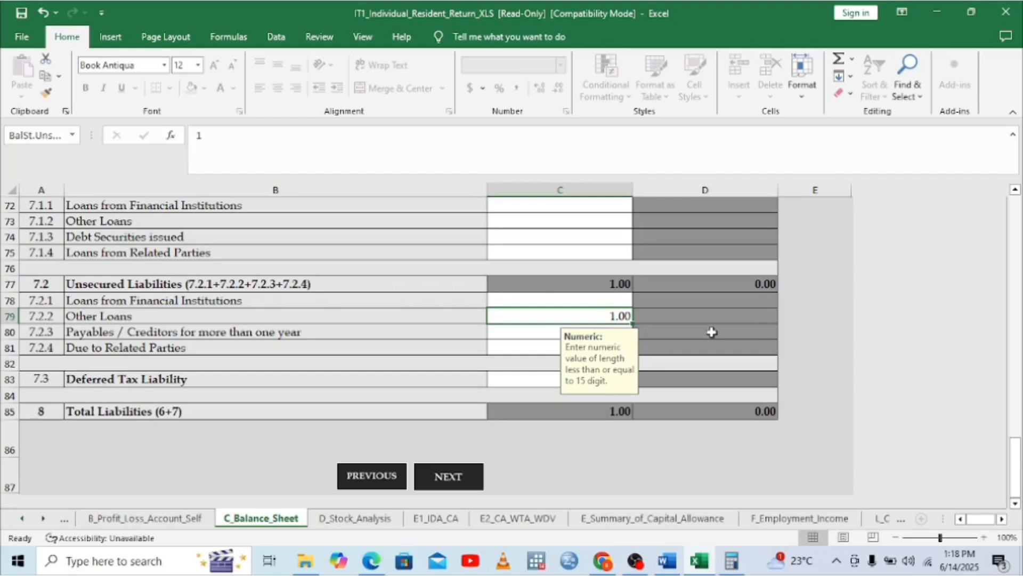
left_click(784, 520)
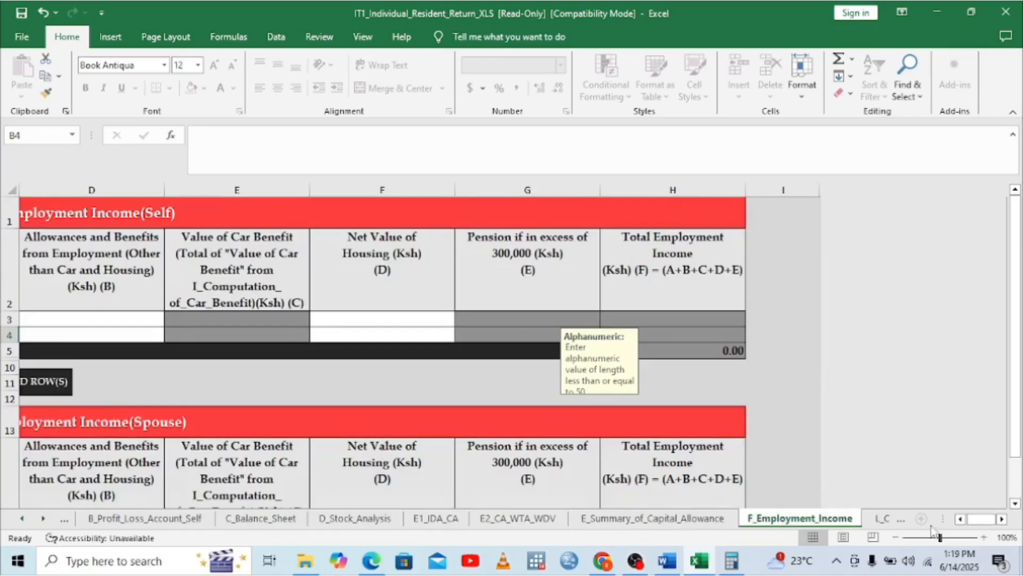
Select the first employer PIN cell in Section F, then bring up the P9 card in Edge
left_click(961, 520)
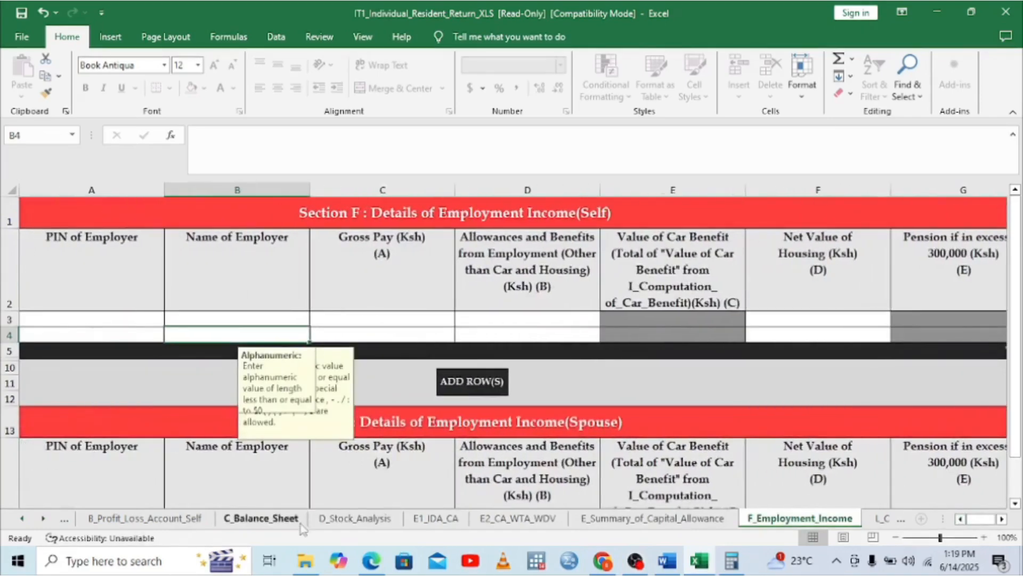
left_click(84, 318)
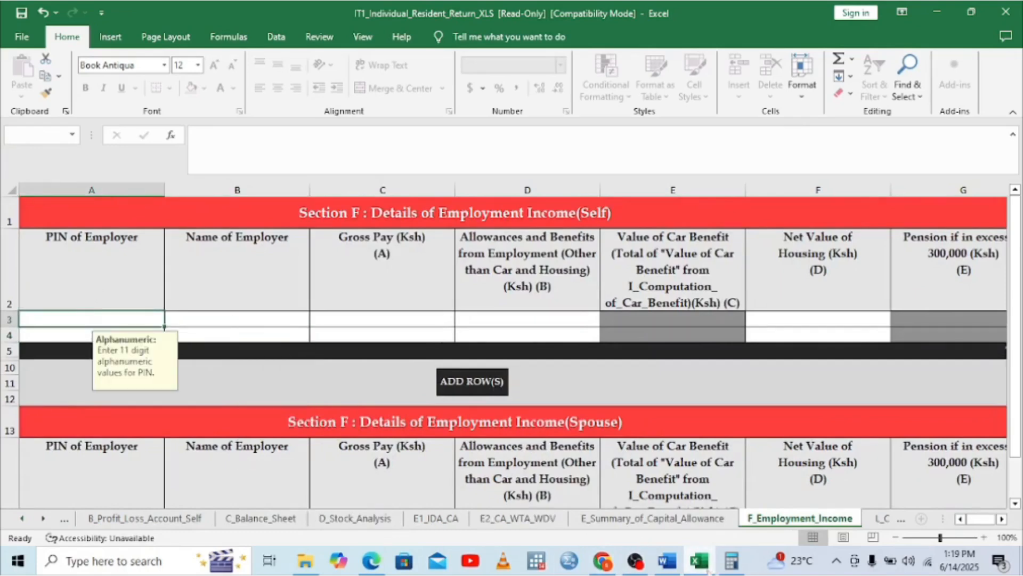
left_click(372, 561)
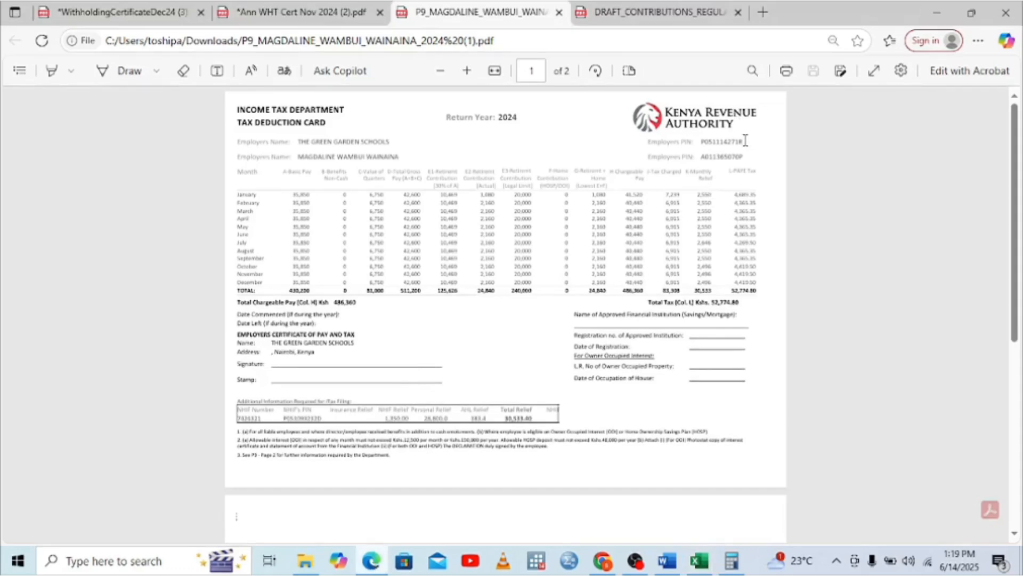
Check the employer's PIN on the P9 card, then return to the Section F sheet
left_click_drag(745, 140, 700, 143)
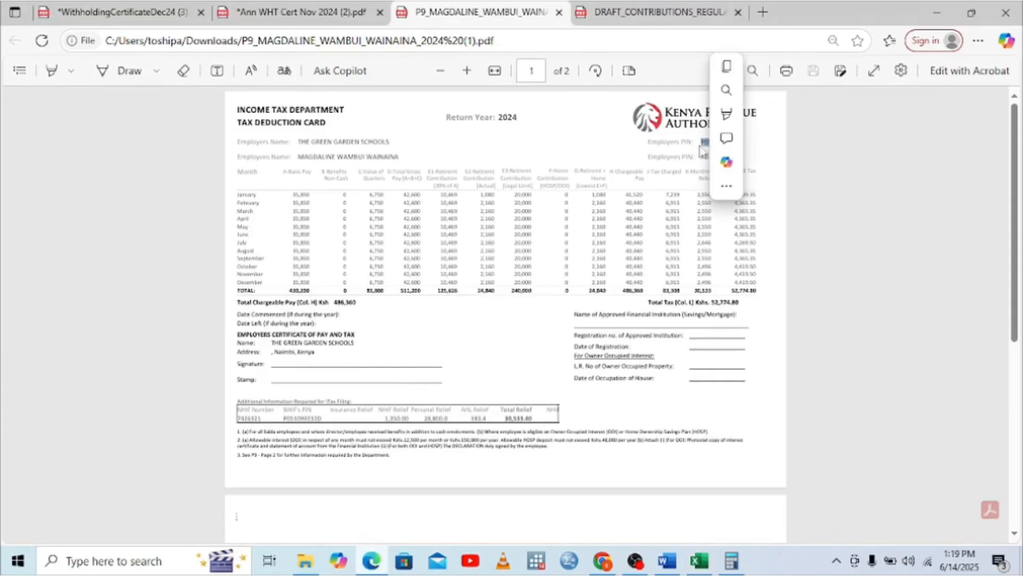
left_click(698, 147)
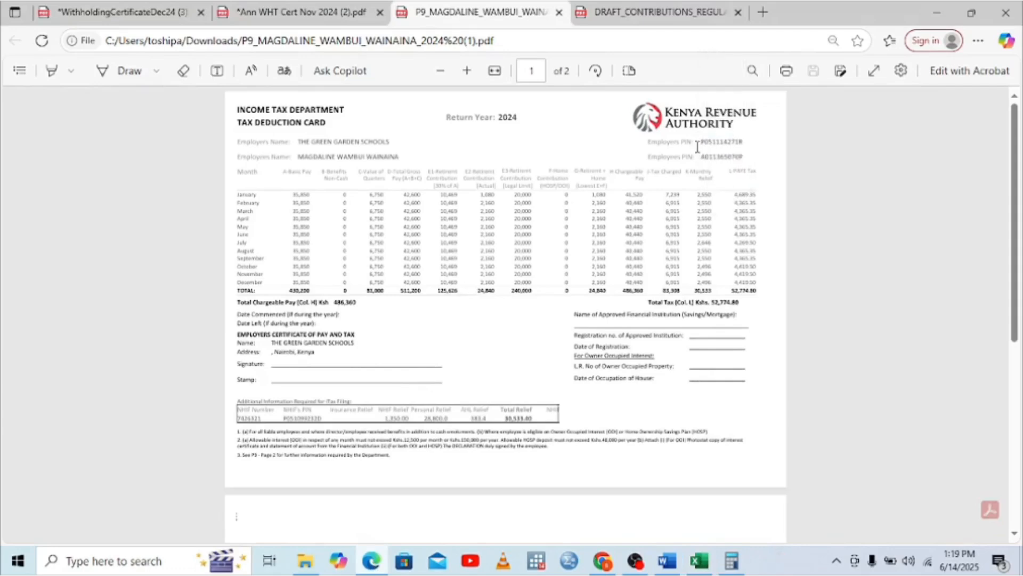
left_click(698, 560)
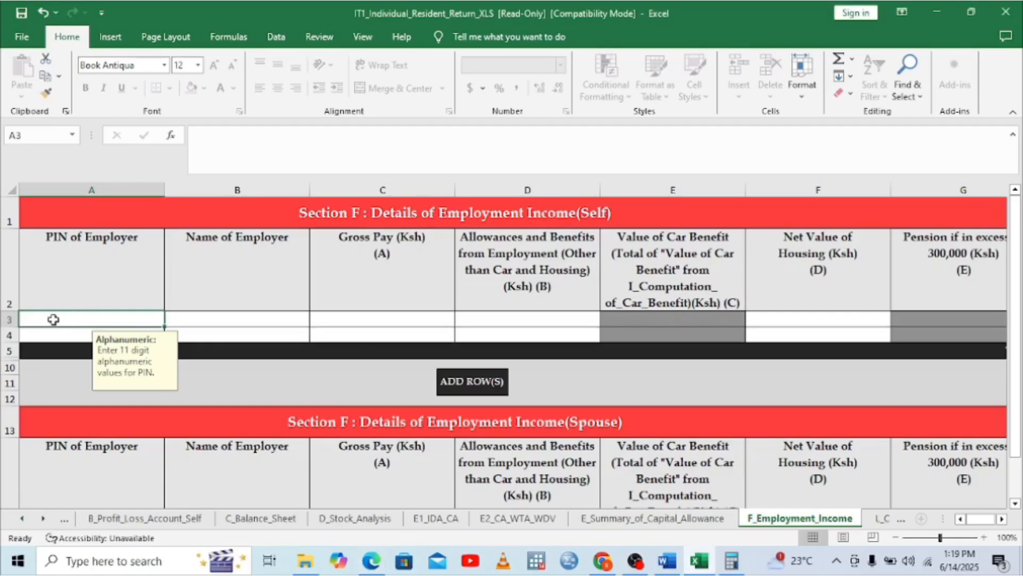
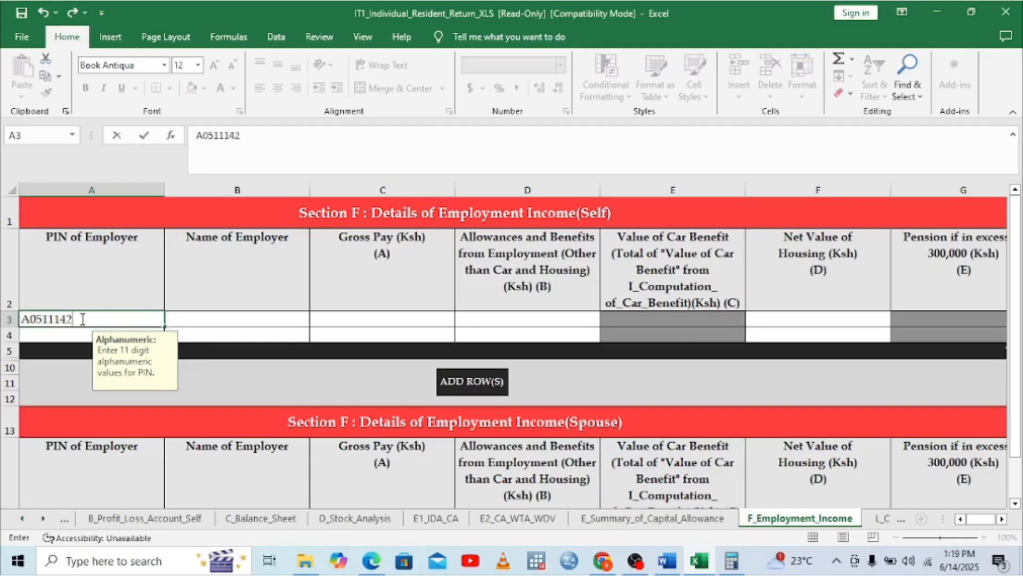
Enter the employer's PIN and the name THE GREEN GARDEN SCHOOLS in Section F row 3
left_click(197, 323)
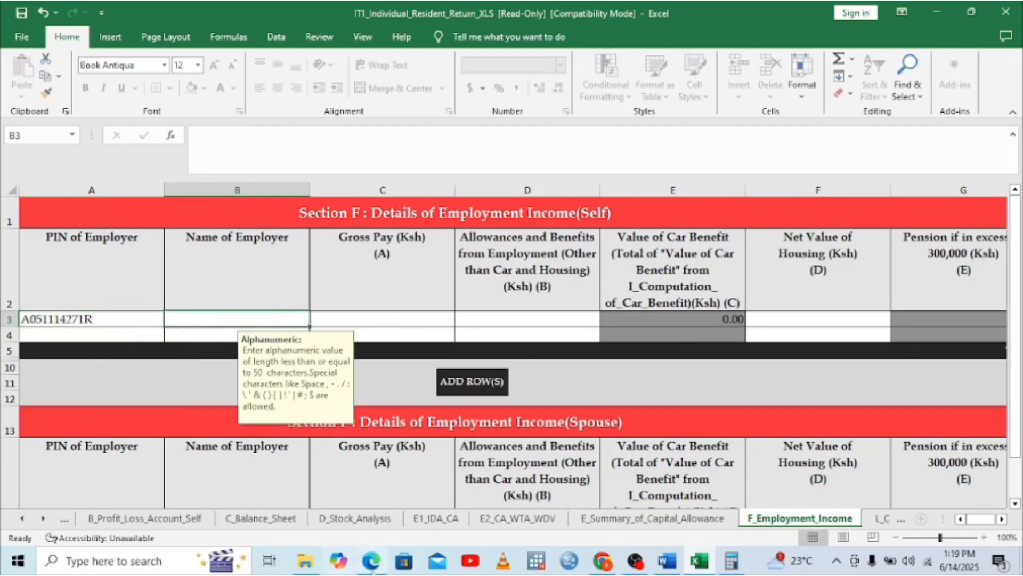
left_click(372, 566)
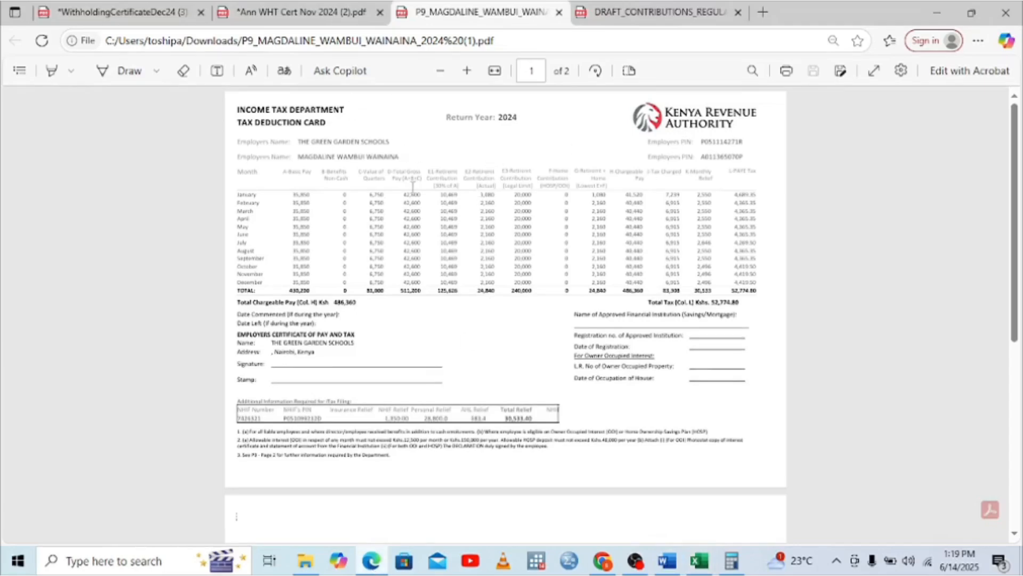
left_click(699, 567)
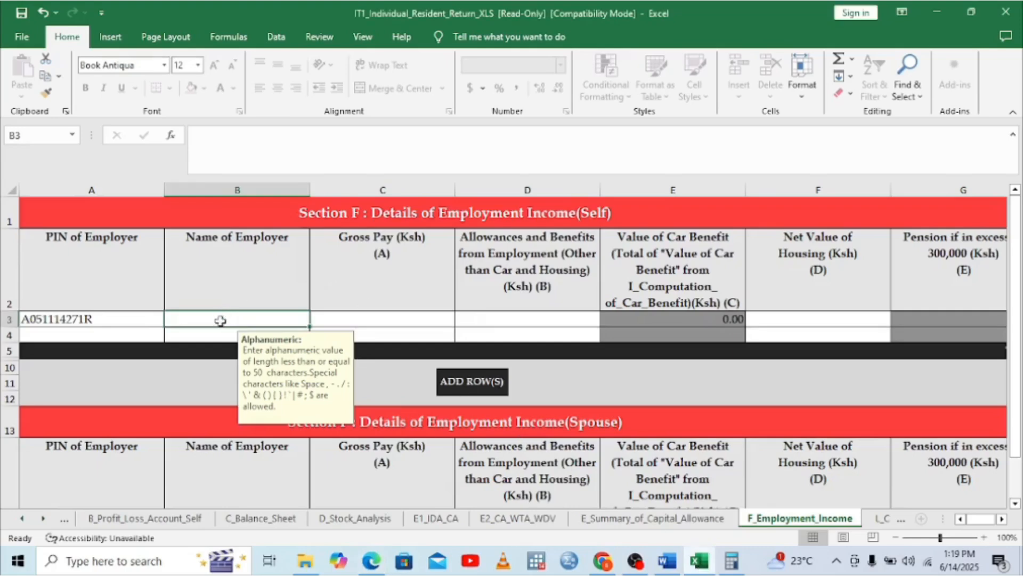
type("TH")
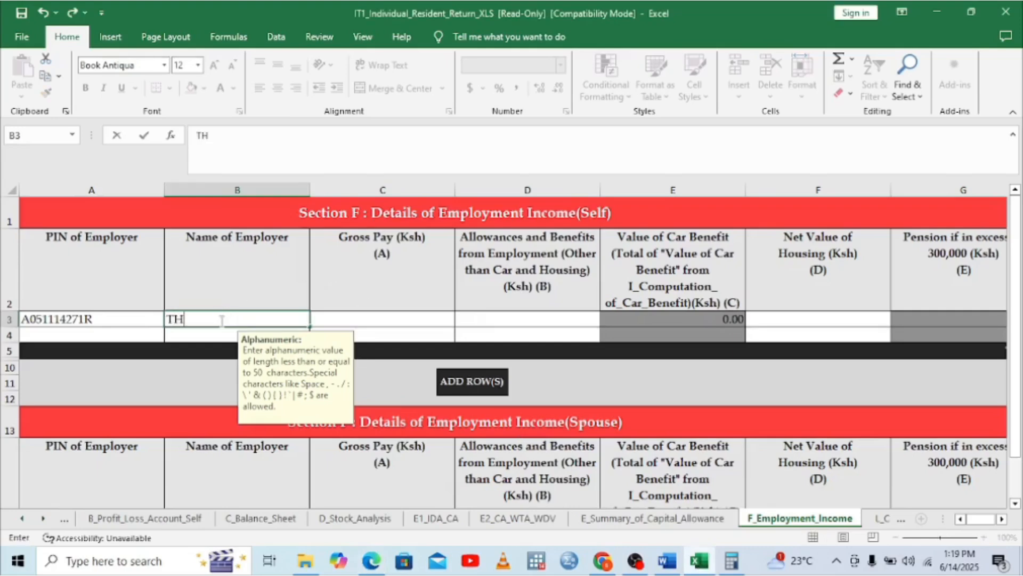
type("E GREEN G")
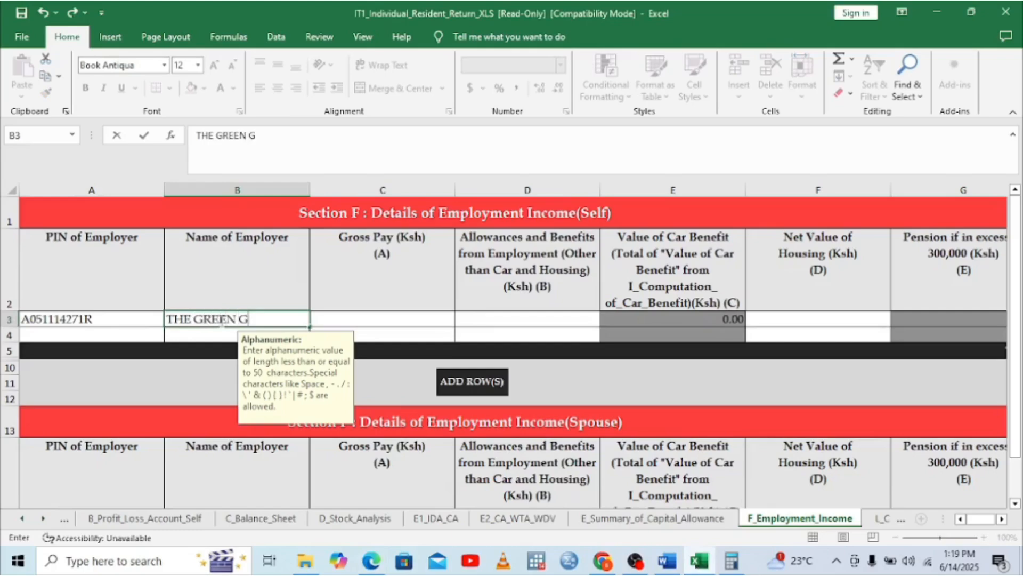
type("ARDEN")
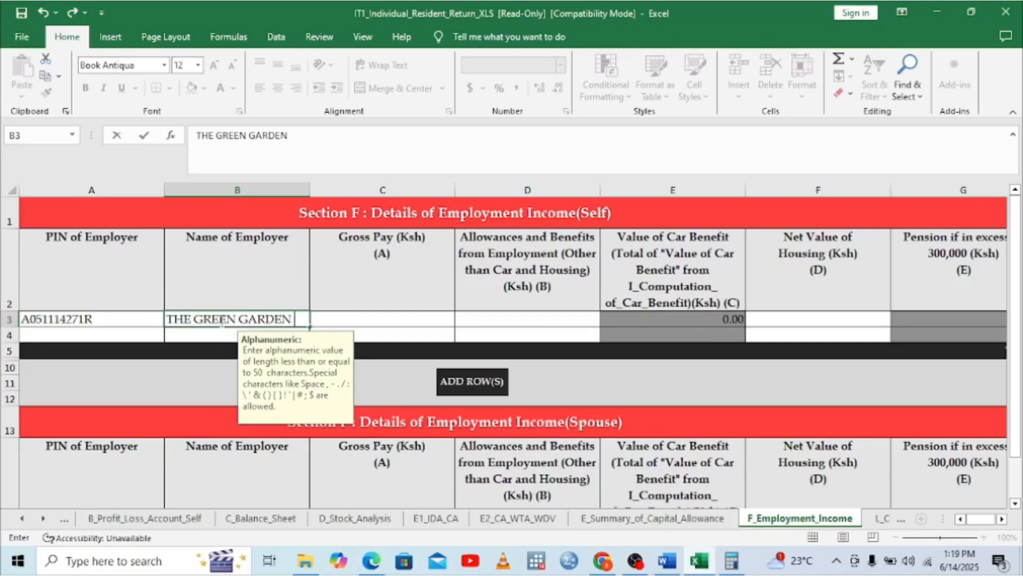
type(" SCH")
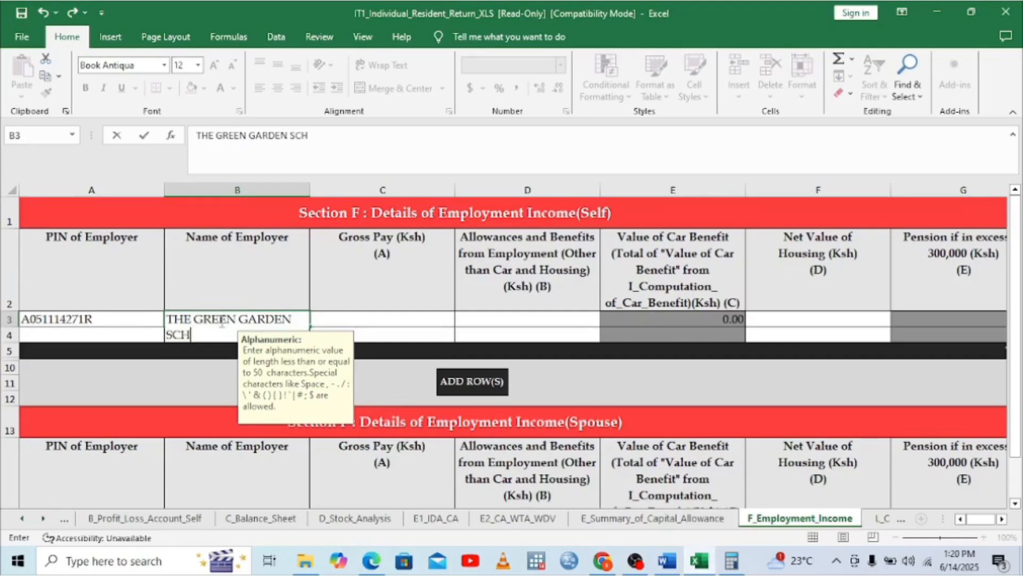
type("OOLS")
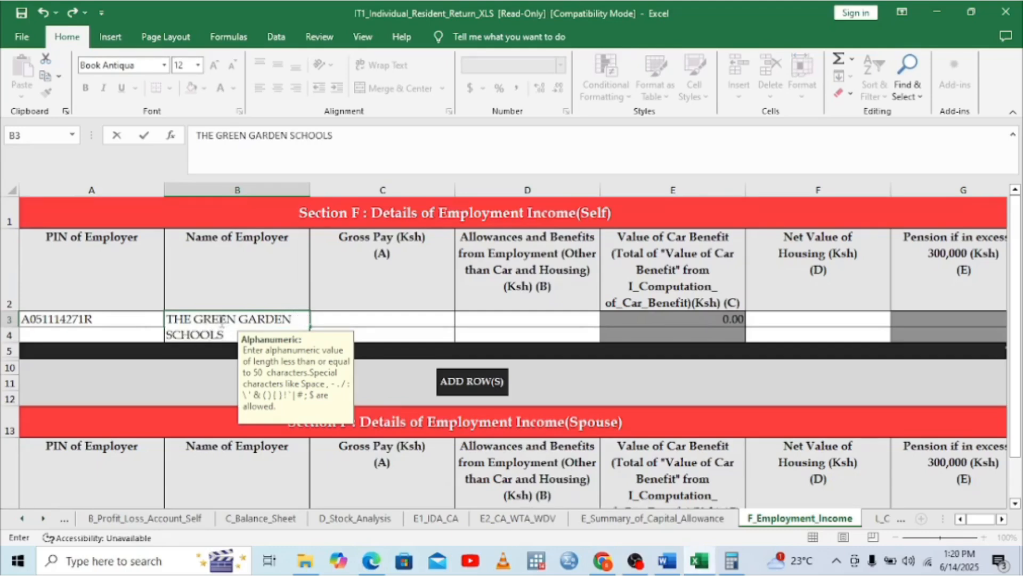
left_click(383, 321)
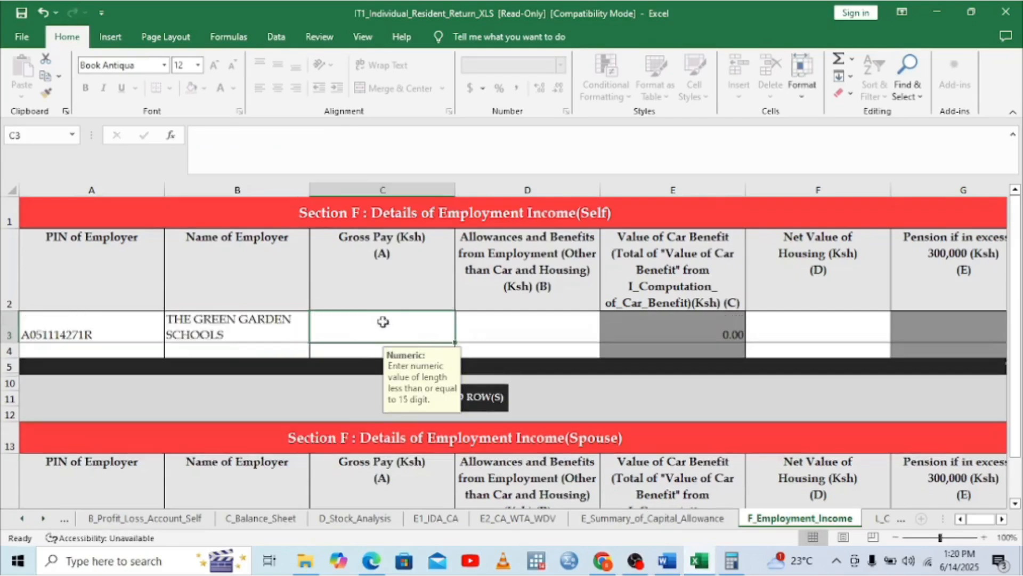
Enter gross pay 511200 from the P9 card and 0 for allowances and benefits
left_click(373, 564)
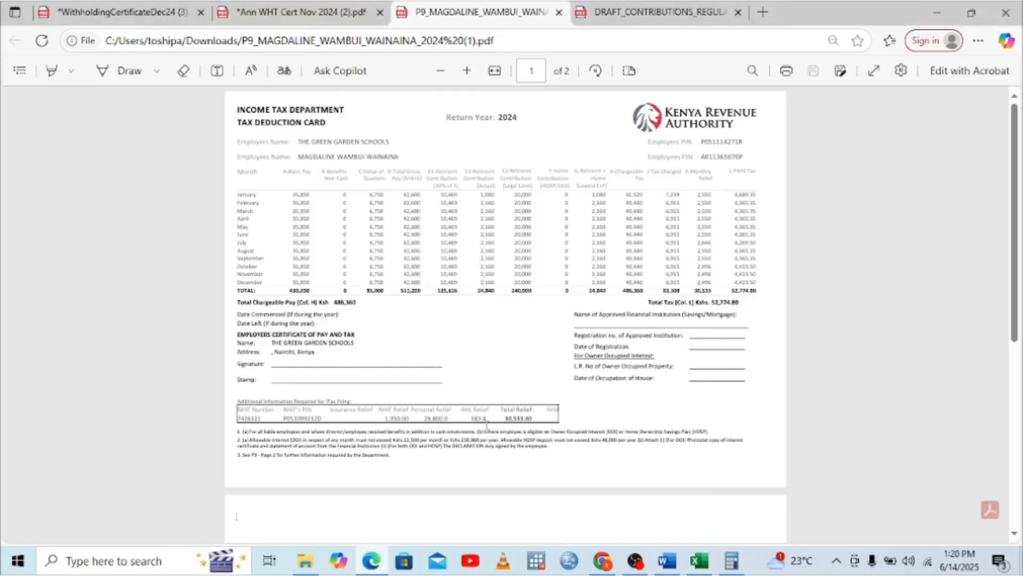
left_click(701, 564)
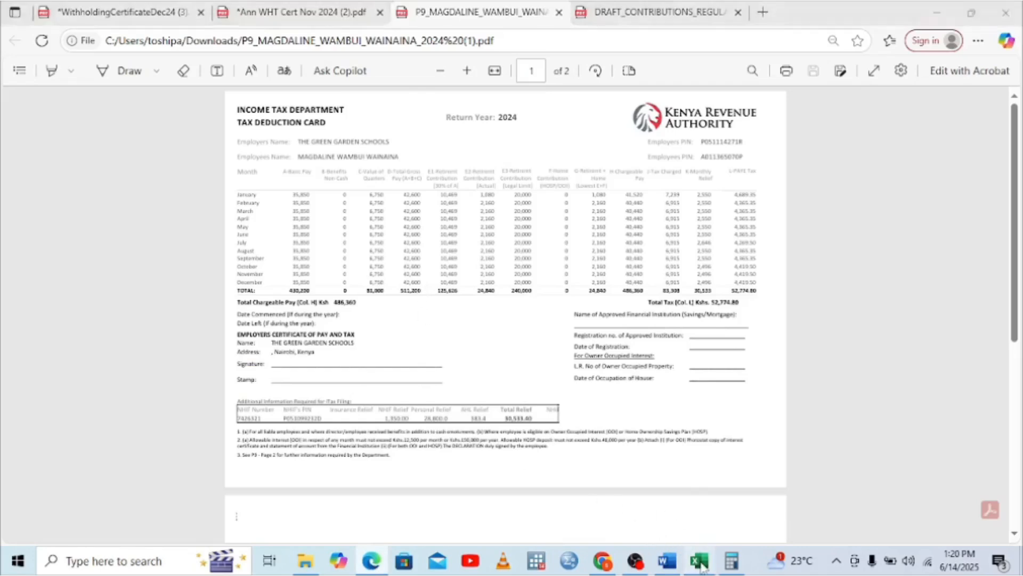
type("511")
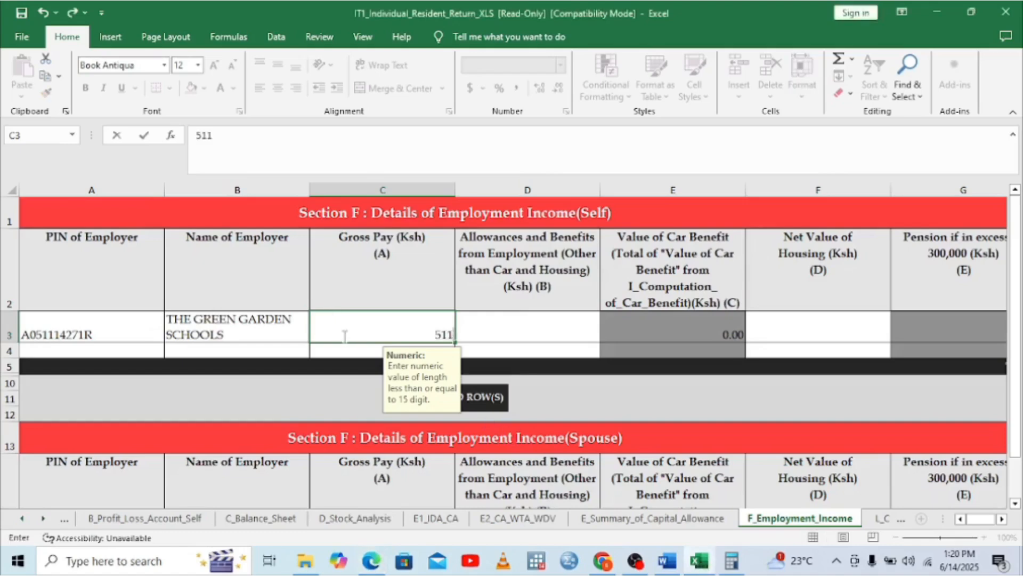
type("200")
left_click(524, 336)
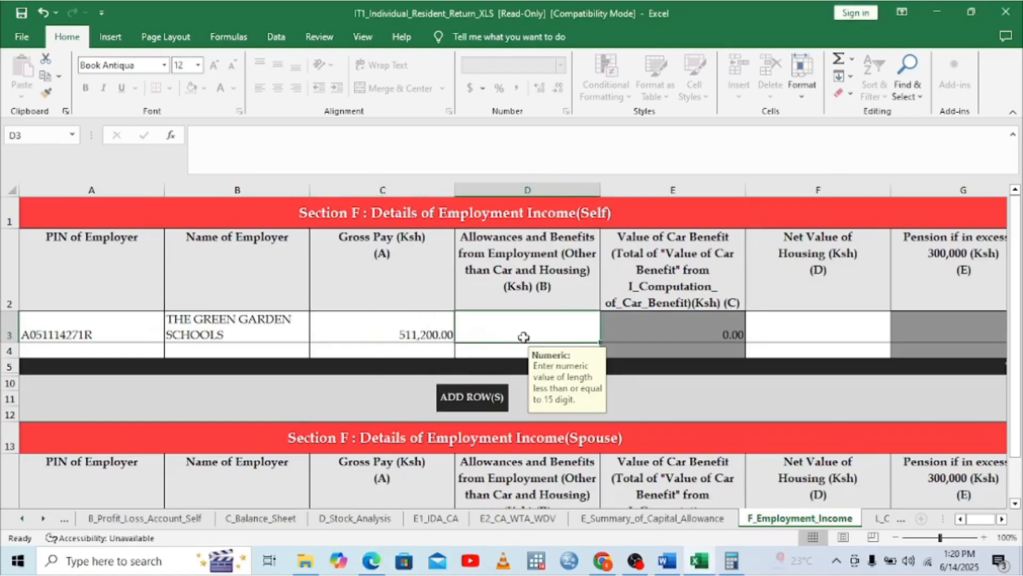
type("0")
key("Return")
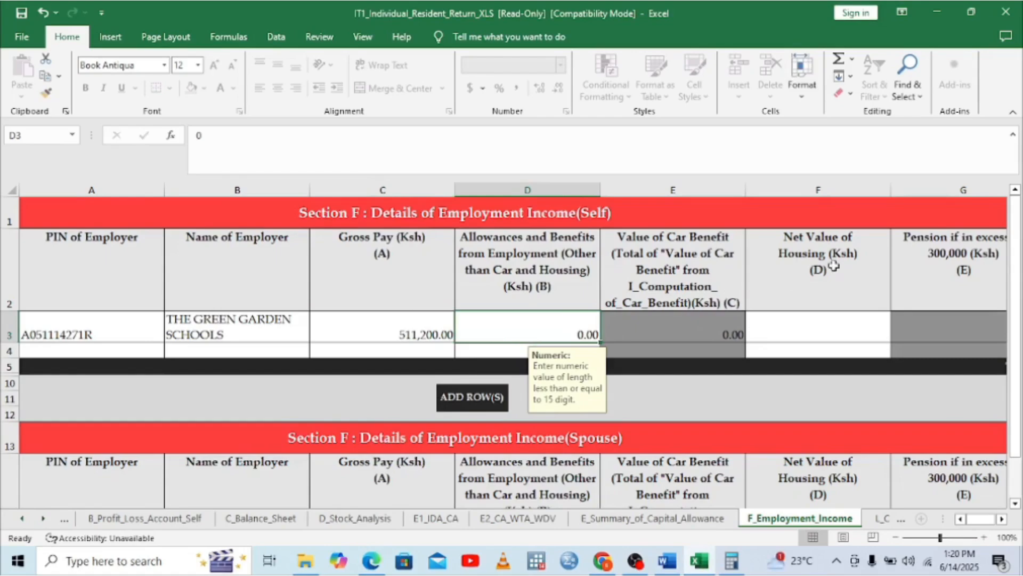
Set Net Value of Housing to 0, check the total column, and open L_Computation_of_Insu_Relief
left_click(821, 330)
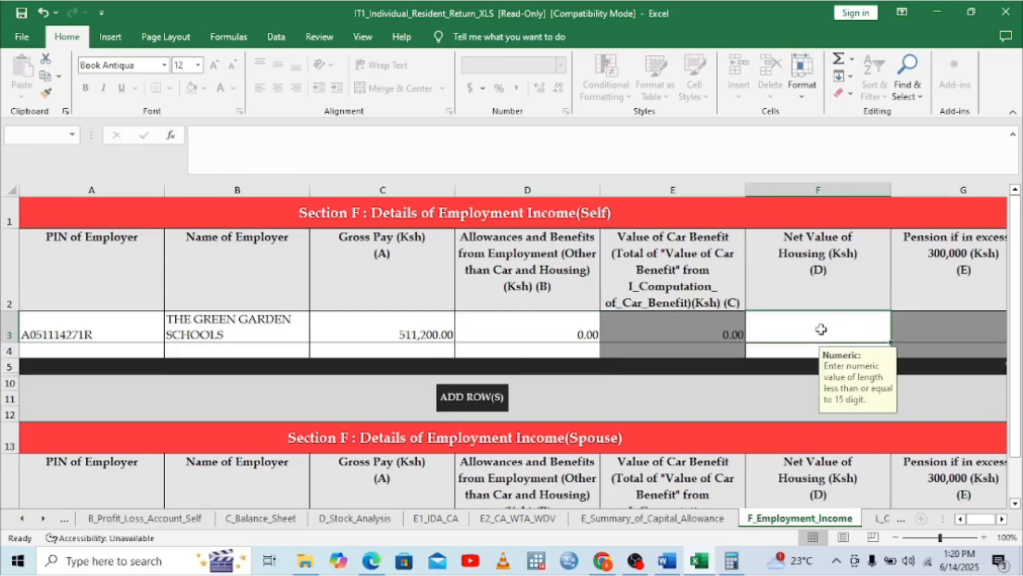
type("0")
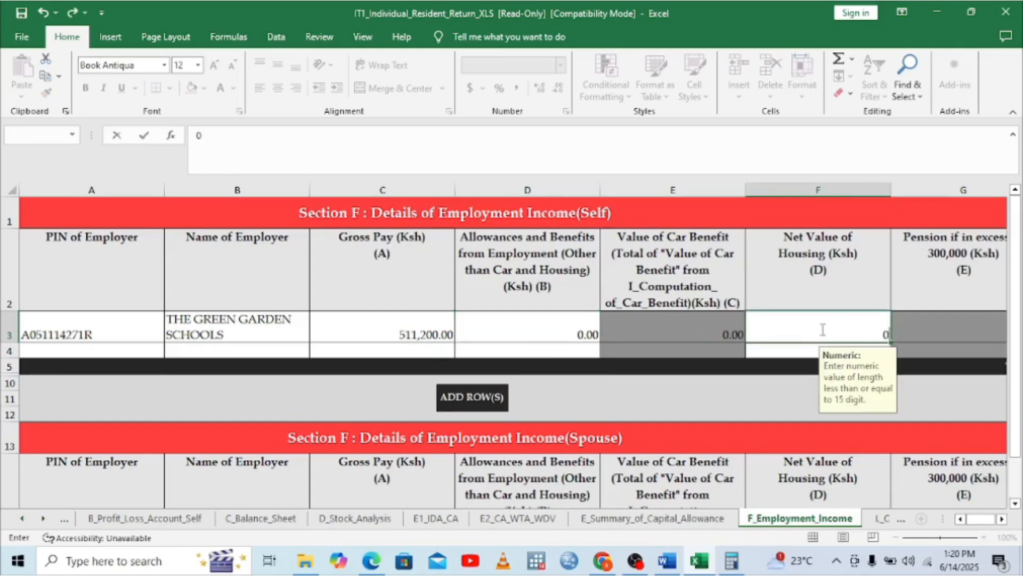
left_click(1002, 518)
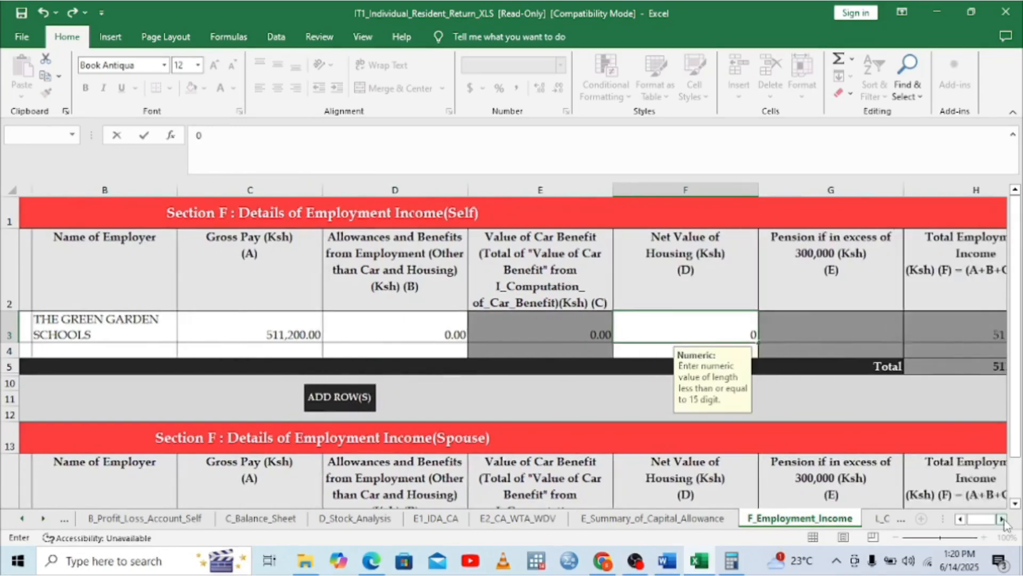
left_click(858, 326)
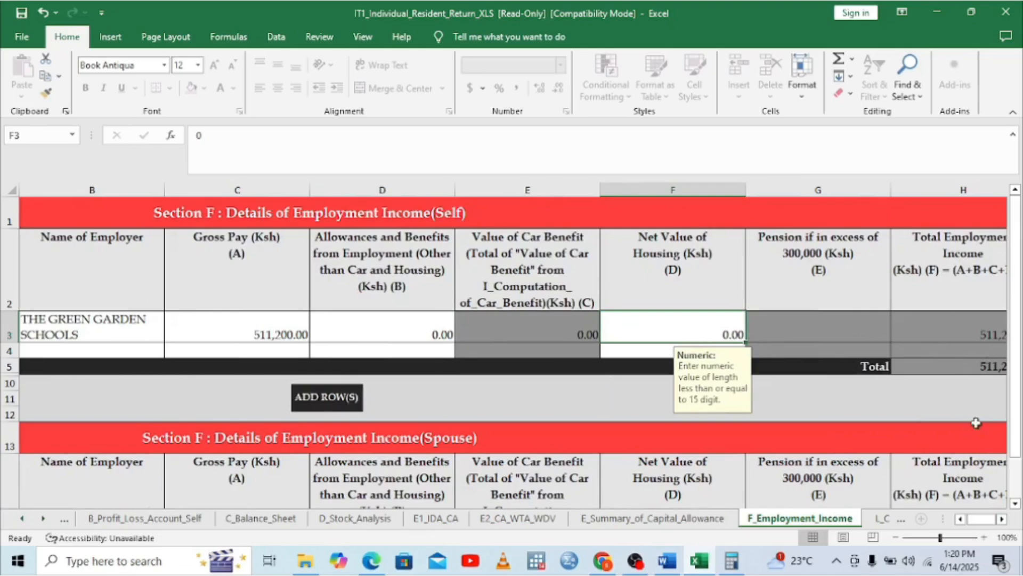
left_click(1002, 519)
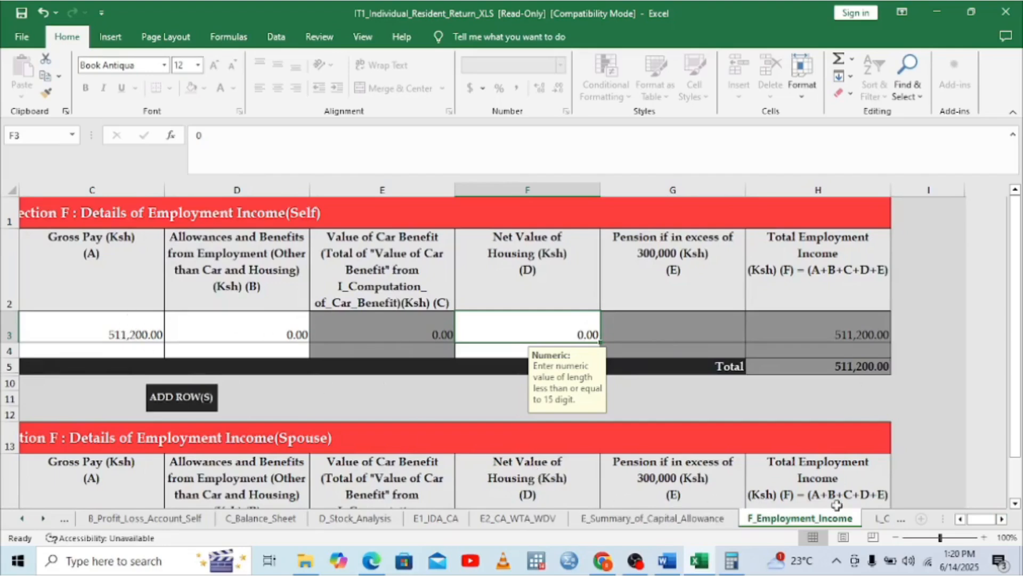
left_click(44, 519)
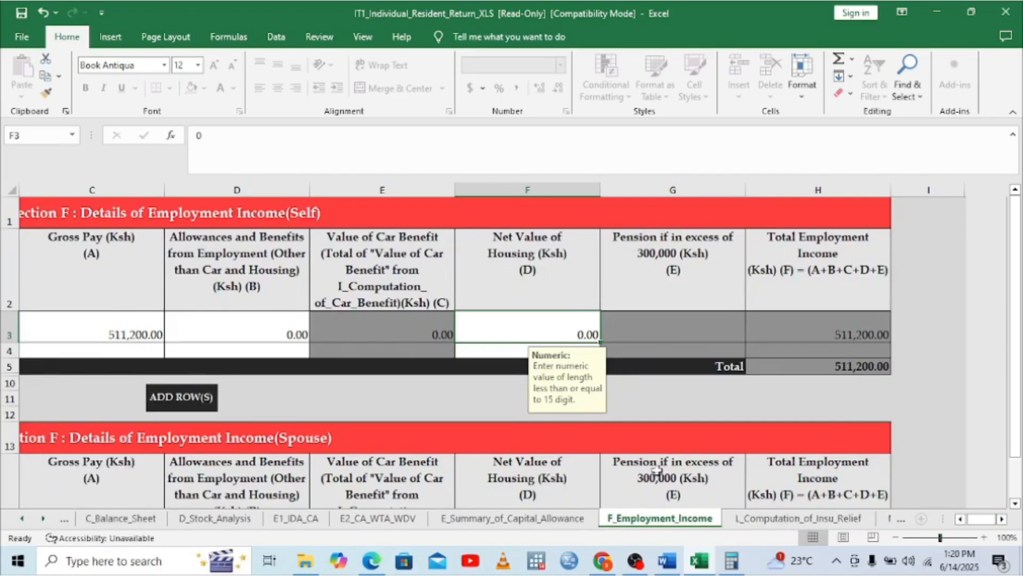
left_click(783, 519)
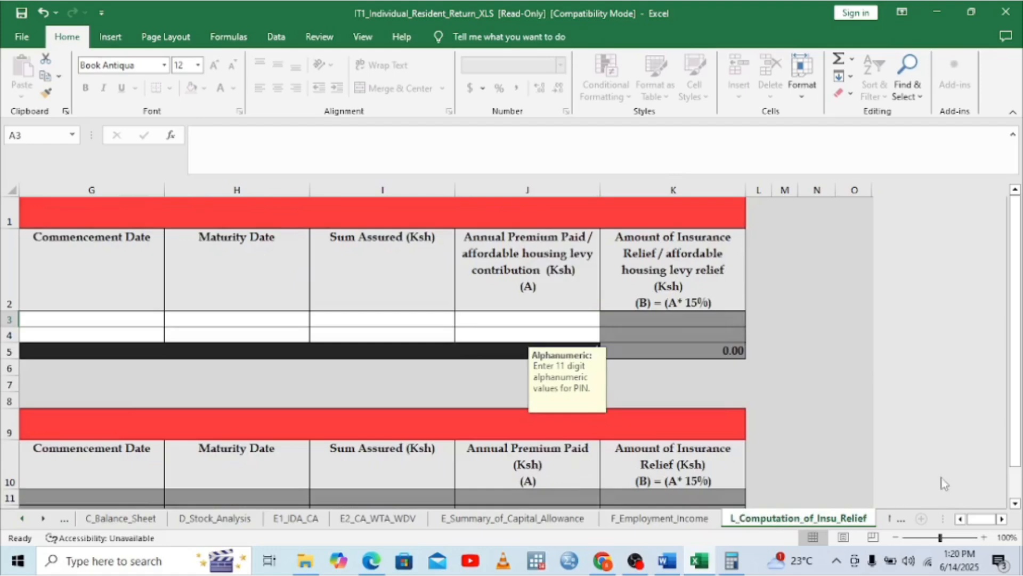
Pick NHIF from the policy type dropdown in C3 of Section L and bring column A into view
left_click(961, 519)
left_click(961, 520)
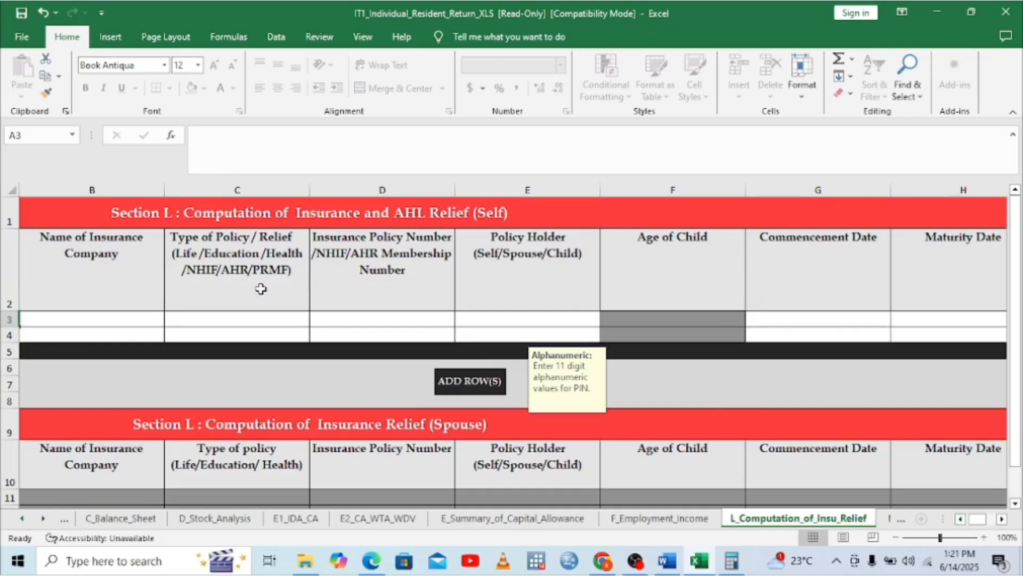
left_click(297, 321)
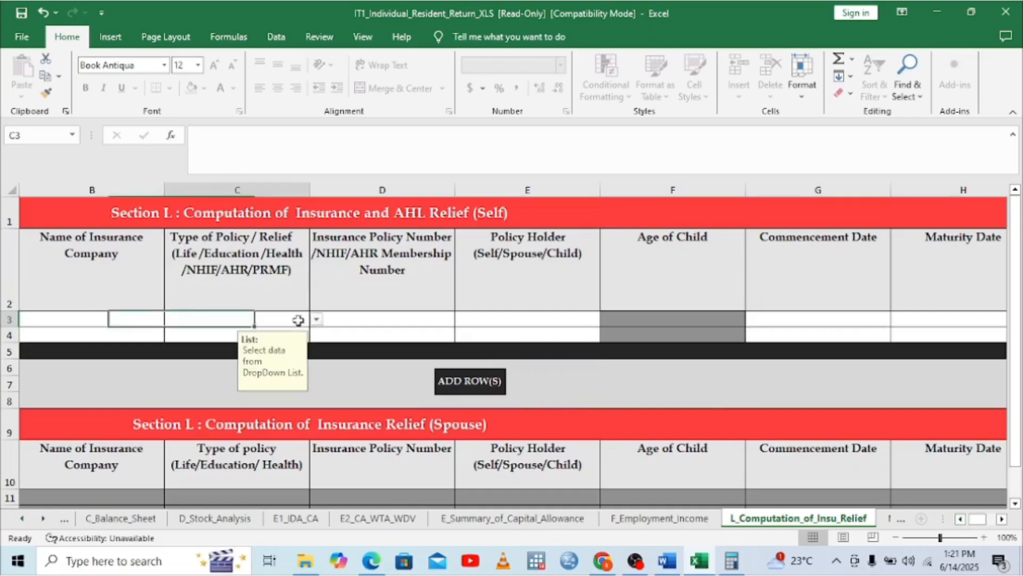
left_click(318, 320)
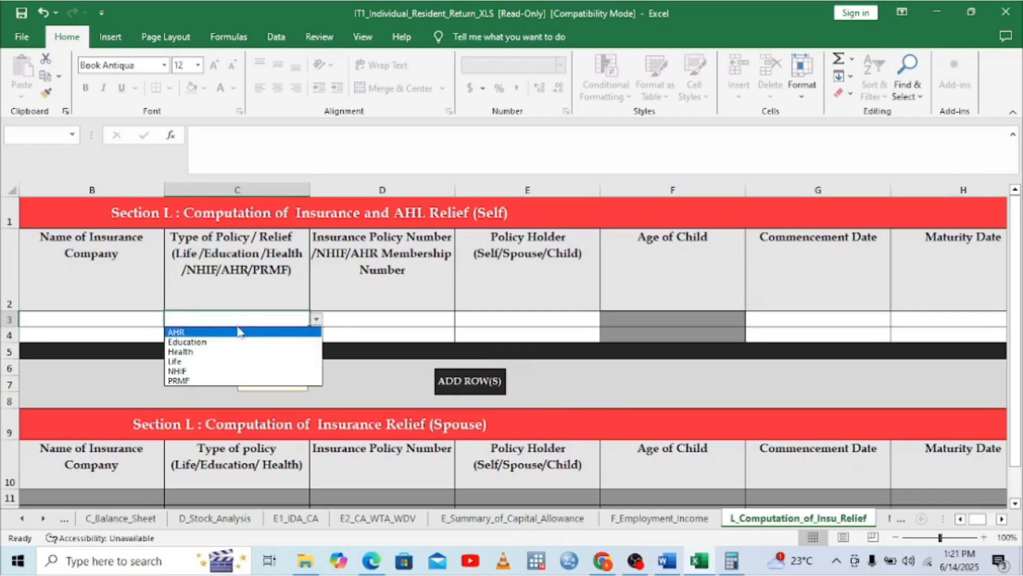
left_click(181, 371)
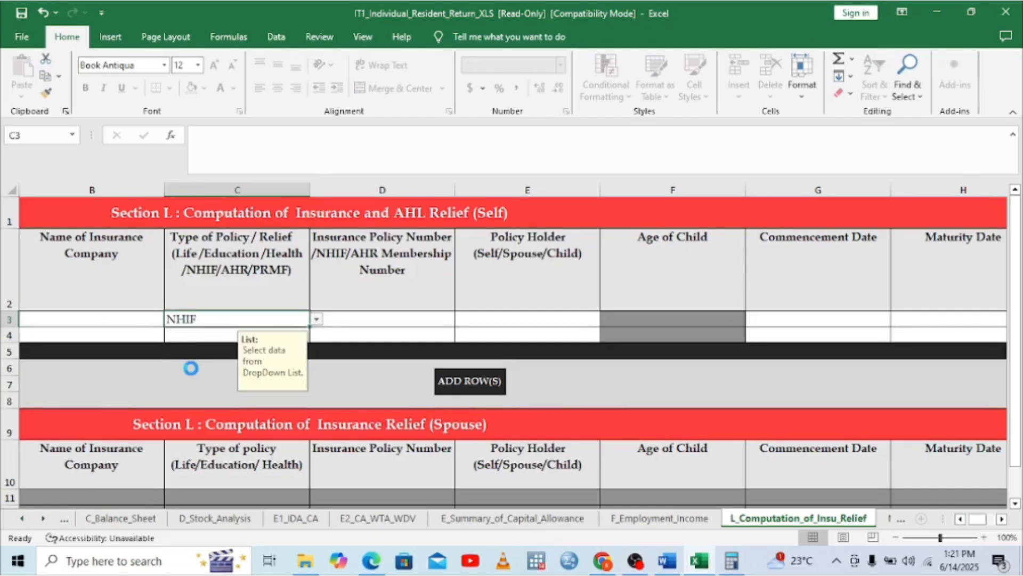
left_click(110, 318)
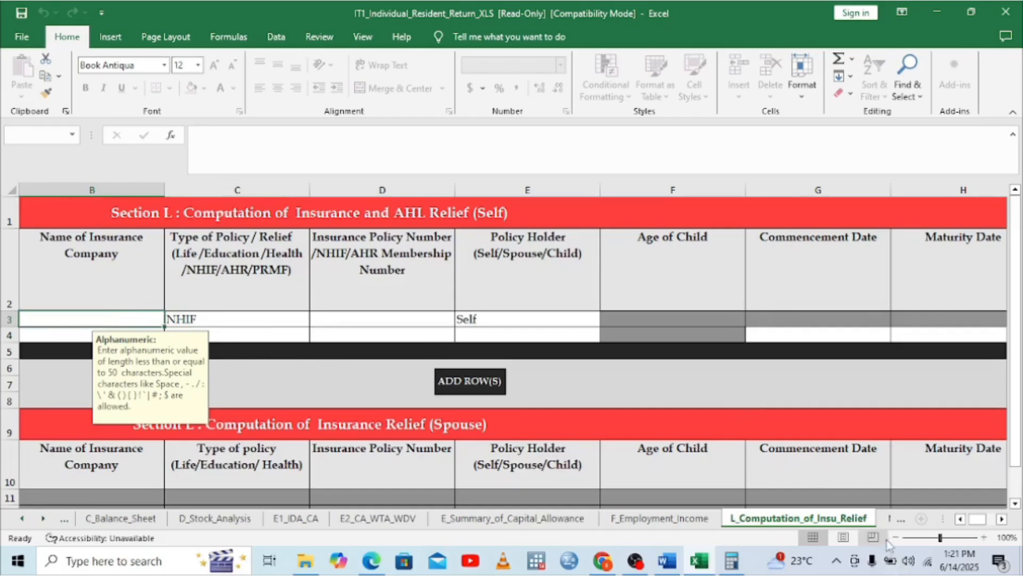
left_click(962, 520)
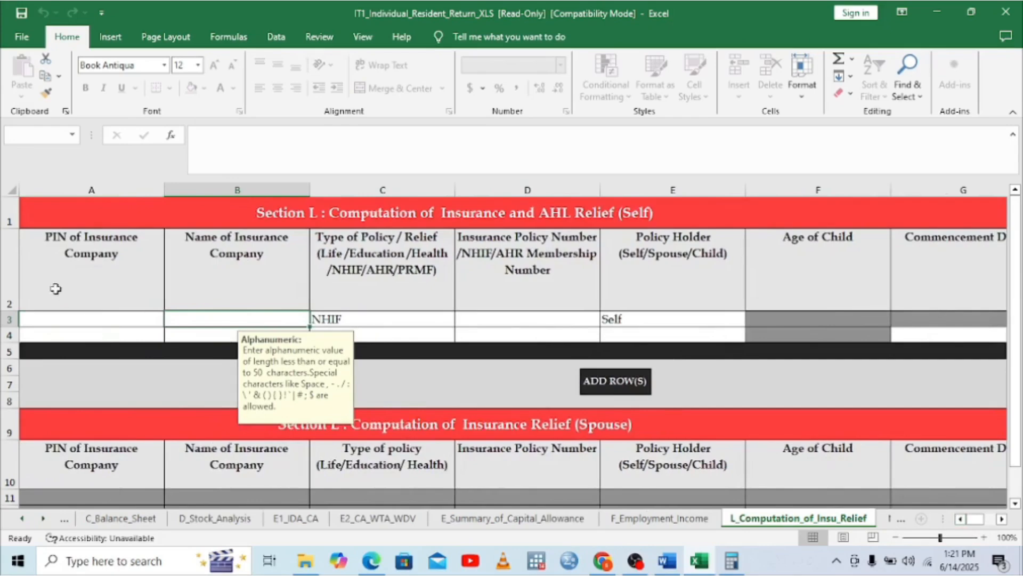
Type the insurance company's PIN into A3, triggering Excel's PIN-format warning
left_click(57, 320)
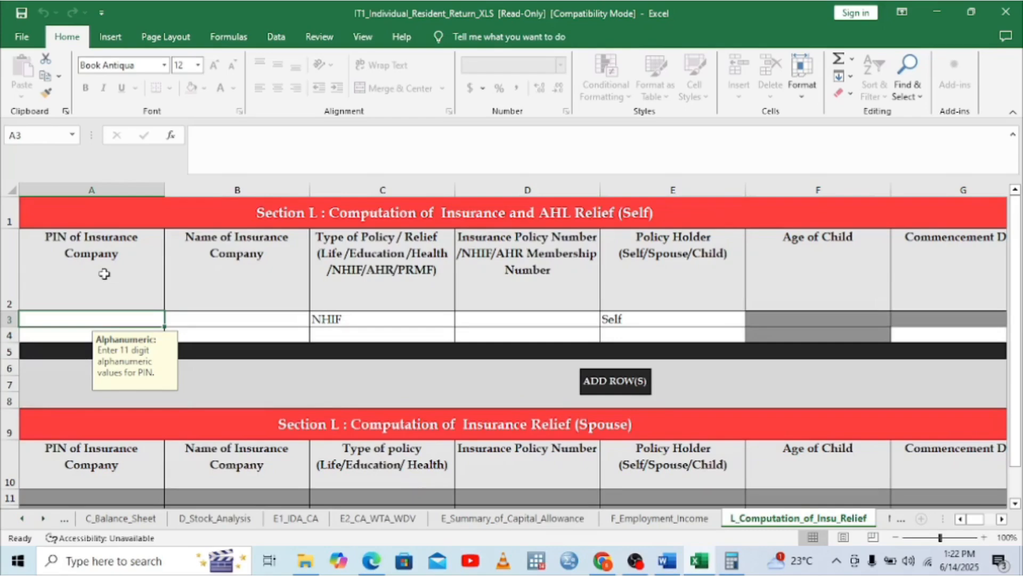
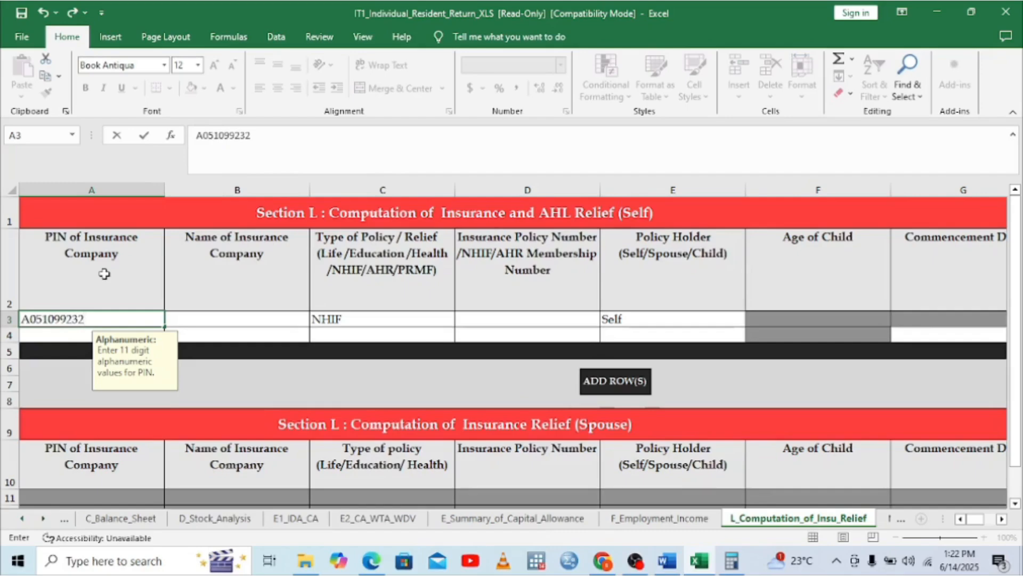
left_click(209, 321)
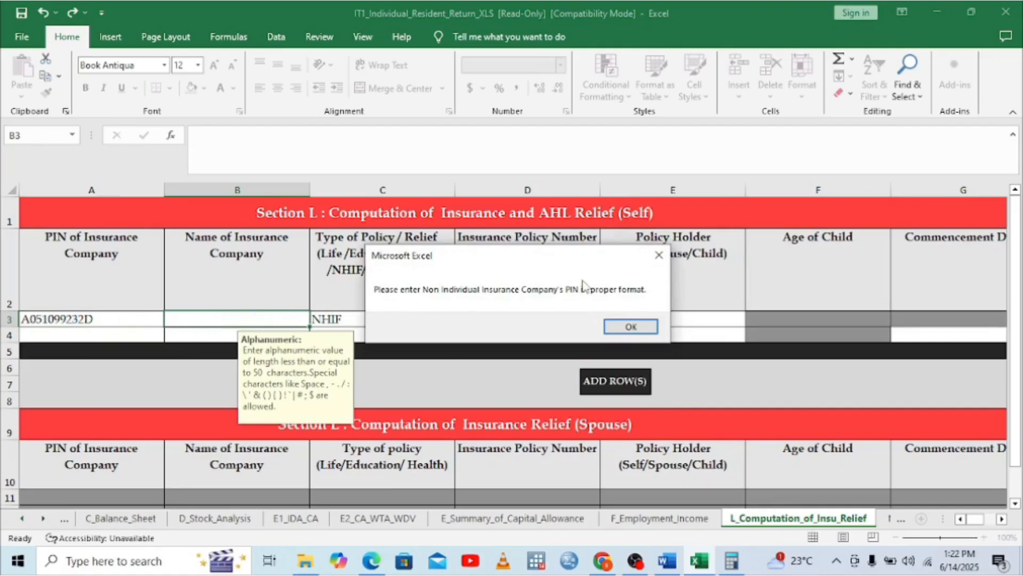
Dismiss the warning and re-enter the insurer's PIN in A3 starting with P
left_click(630, 325)
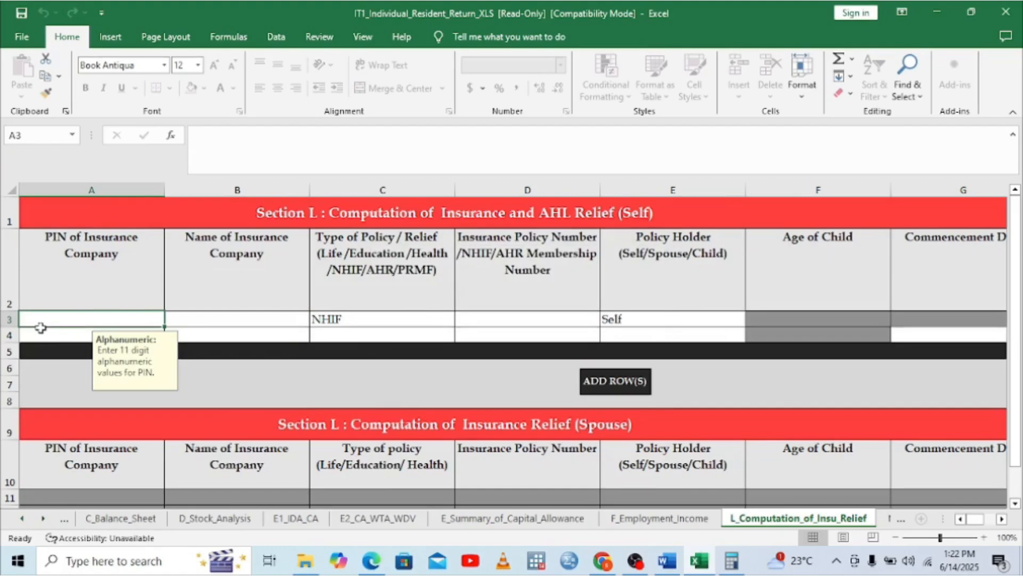
type("P0")
key("BackSpace")
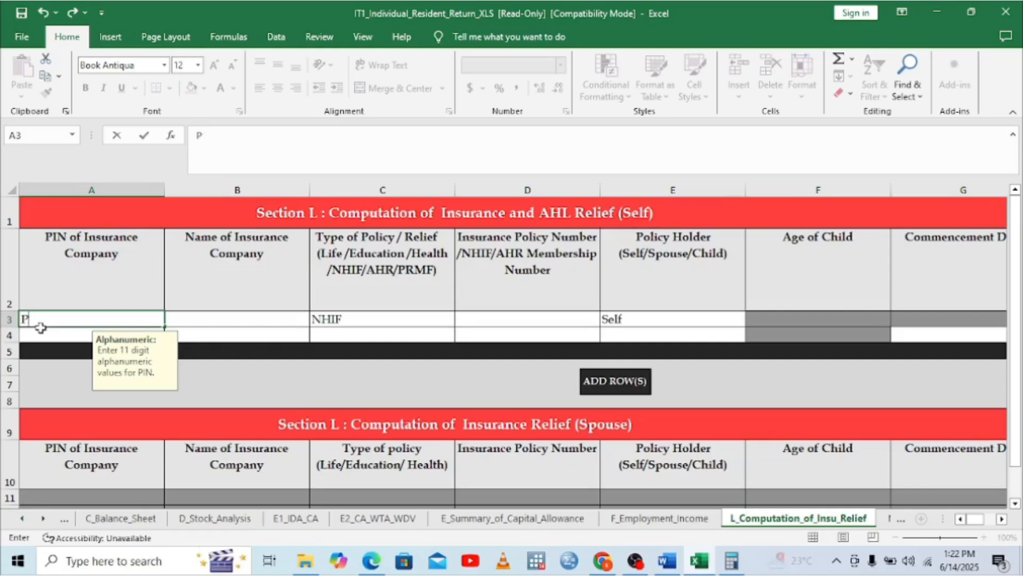
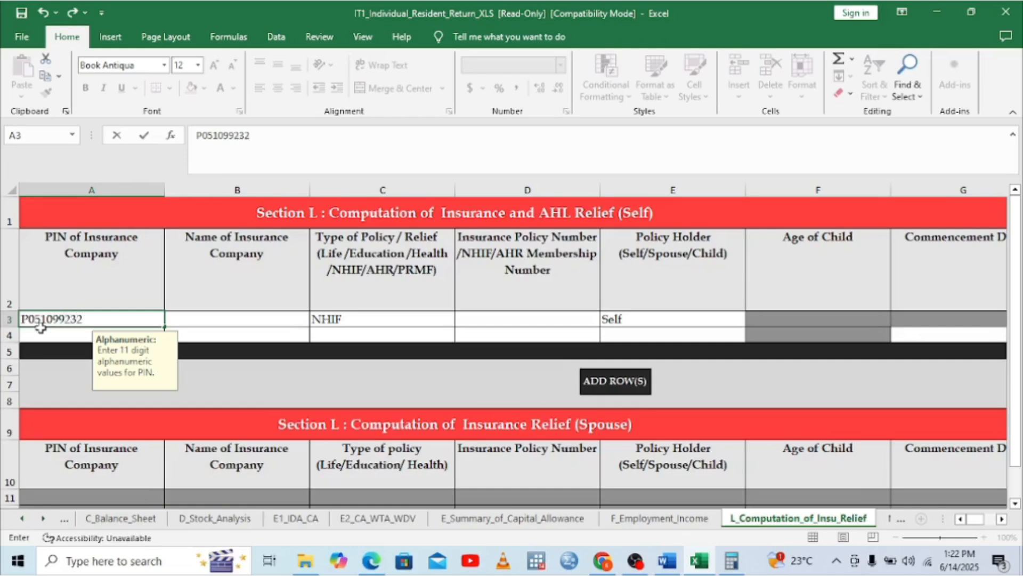
left_click(188, 317)
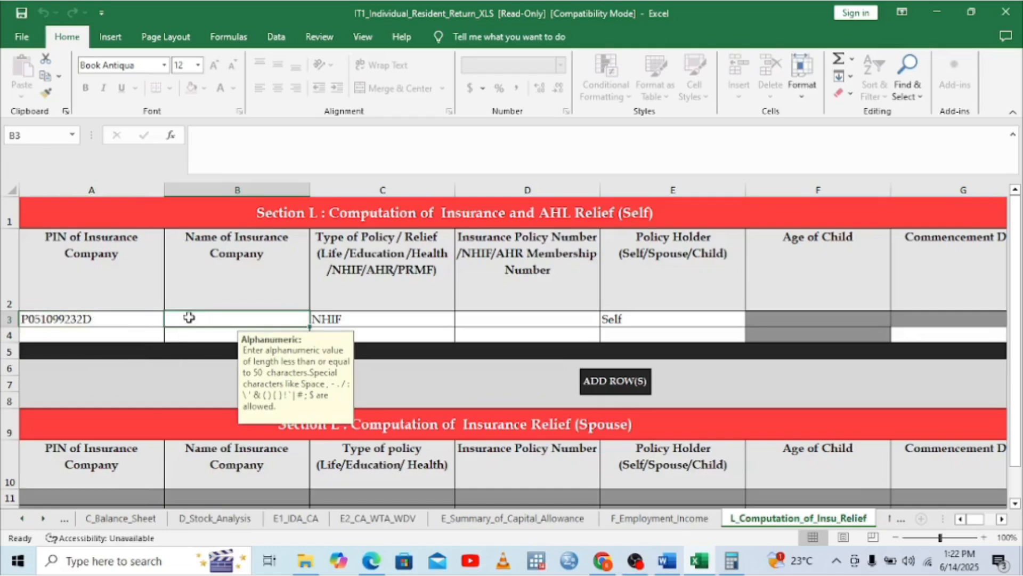
Enter NATIONAL HEALTH INSURANCE FUND as the insurance company name in B3
type("NATI")
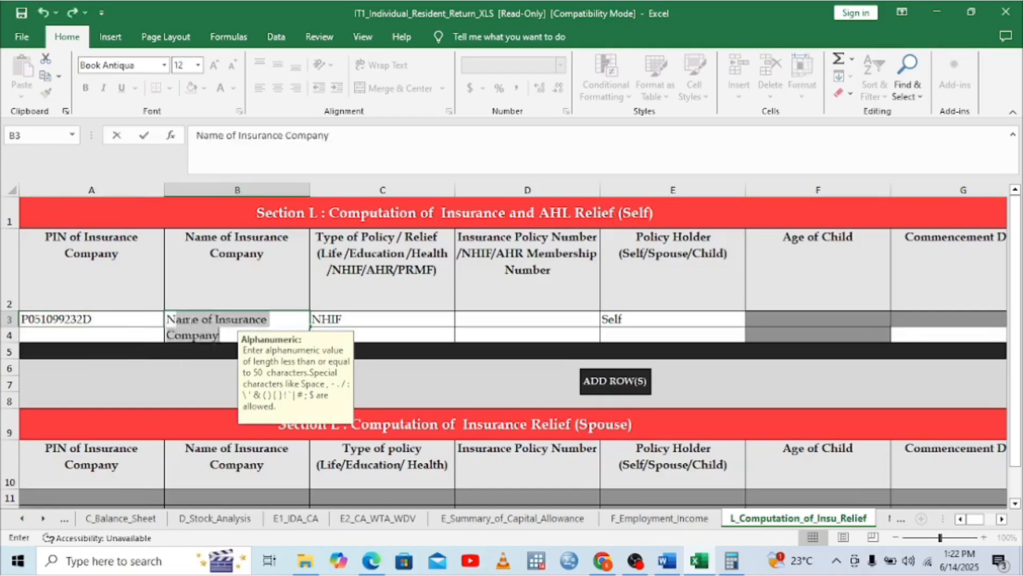
type("ON")
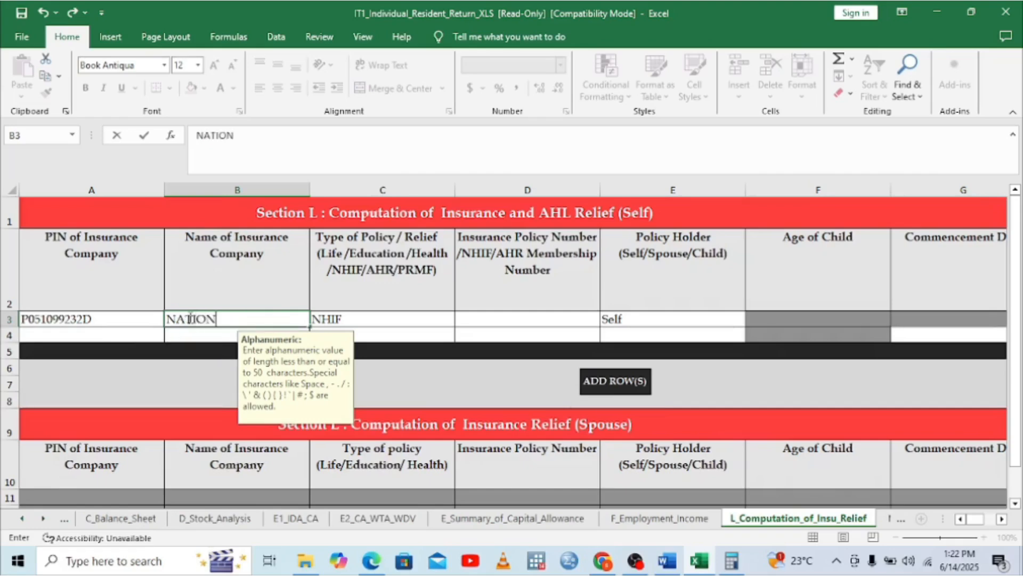
type("AL HW")
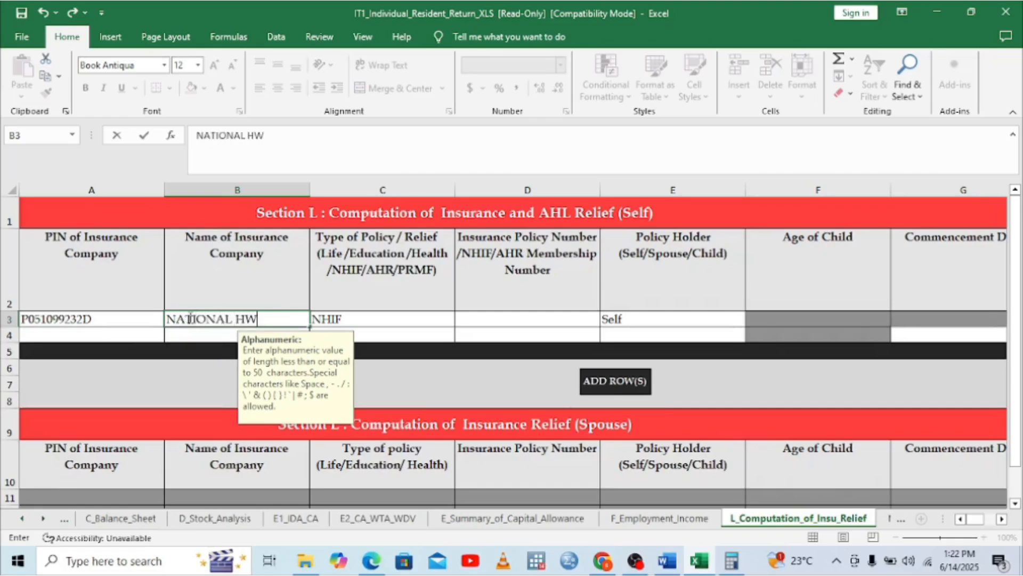
key("BackSpace")
type("EALTH I")
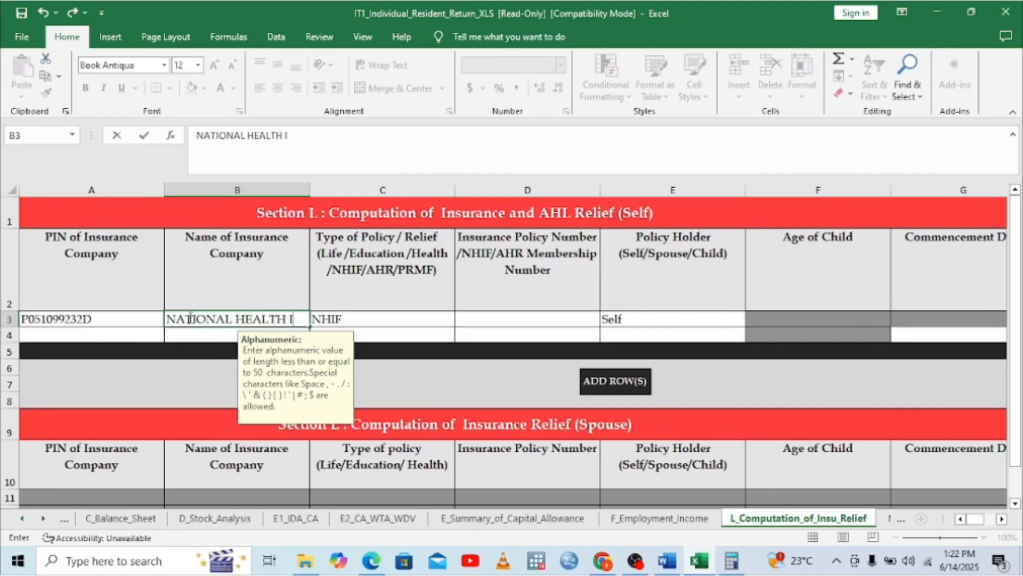
type("NSURA")
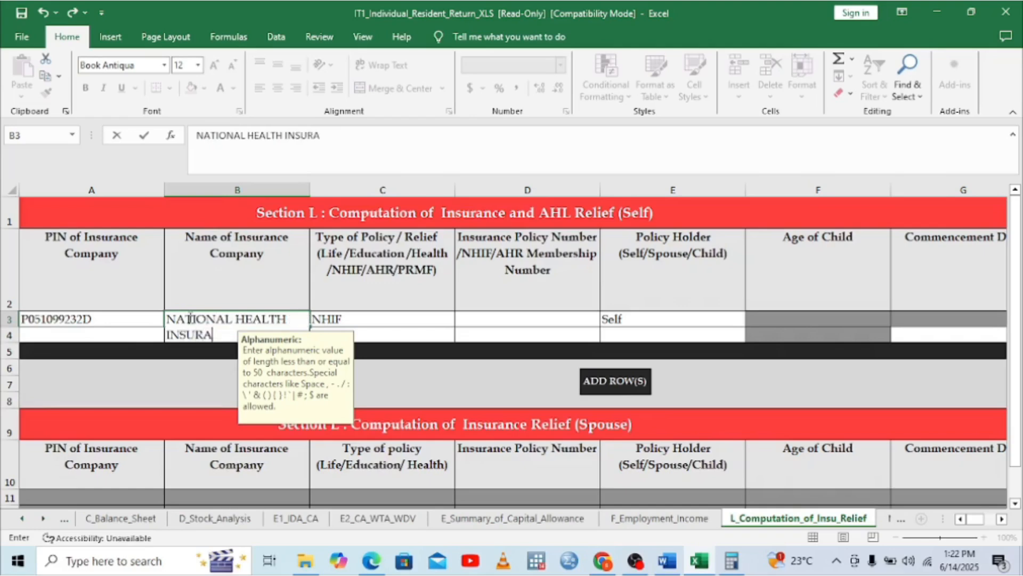
type("NCE FUND")
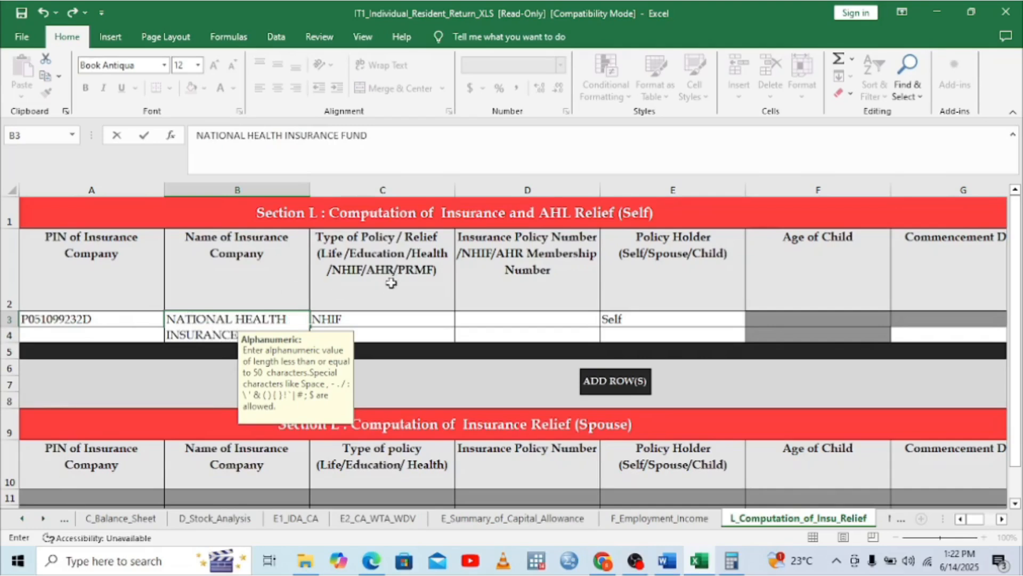
left_click(499, 324)
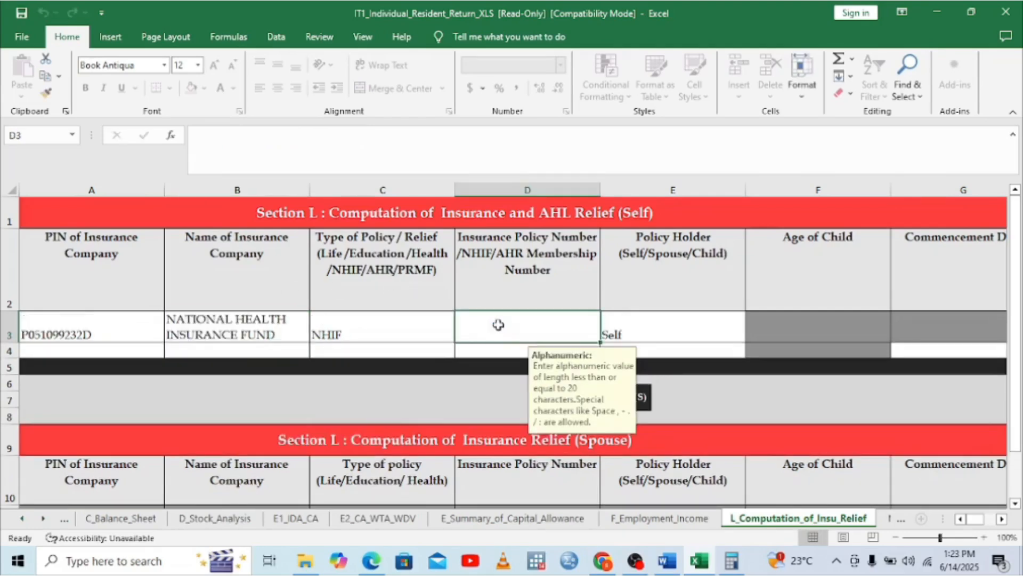
Look up the NHIF membership number on the P9 card and type it into D3
left_click(372, 563)
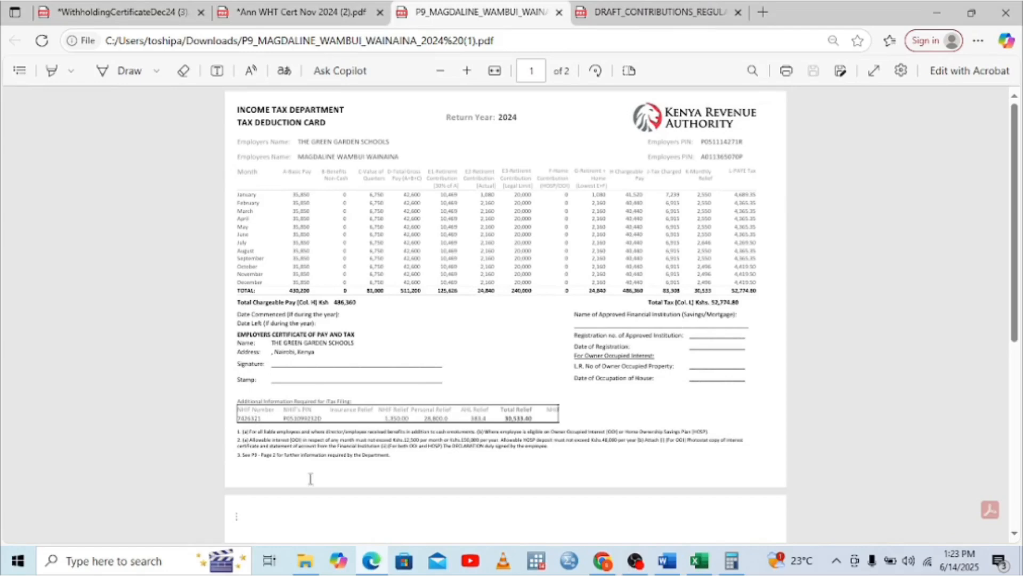
left_click(700, 561)
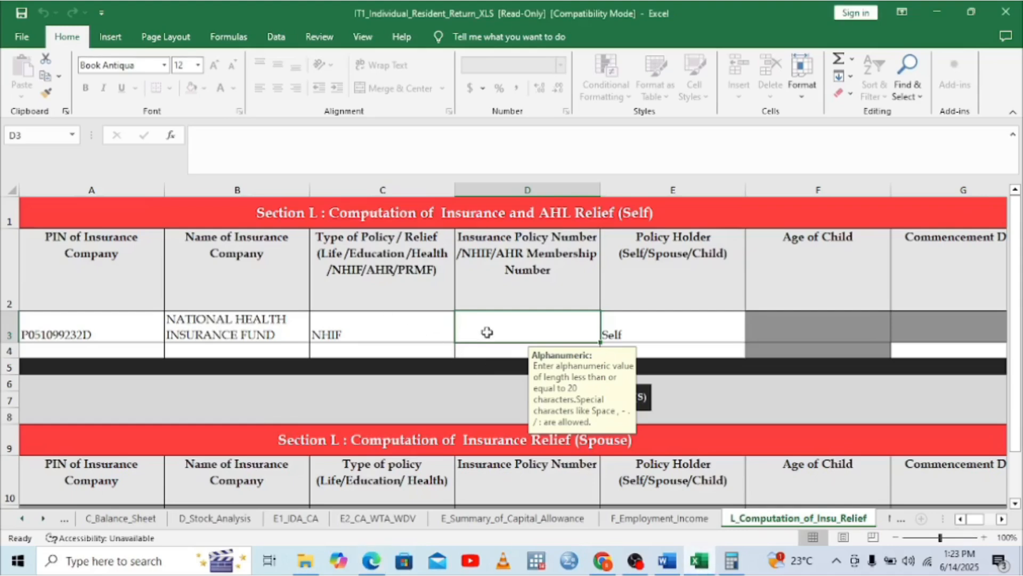
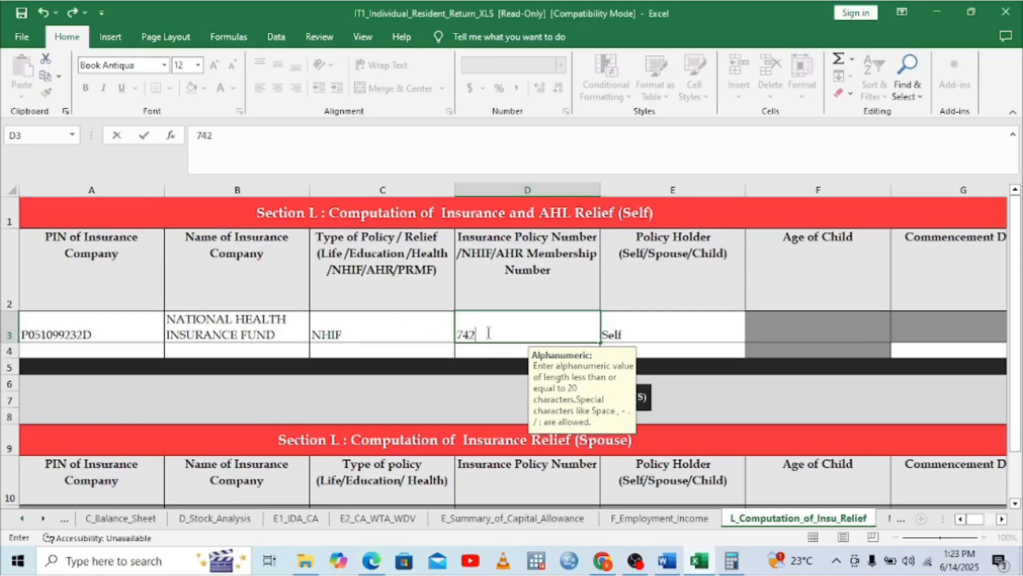
Commit the NHIF membership number in D3, select the annual premium cell J3, and bring the P9 card forward in Edge
left_click(784, 335)
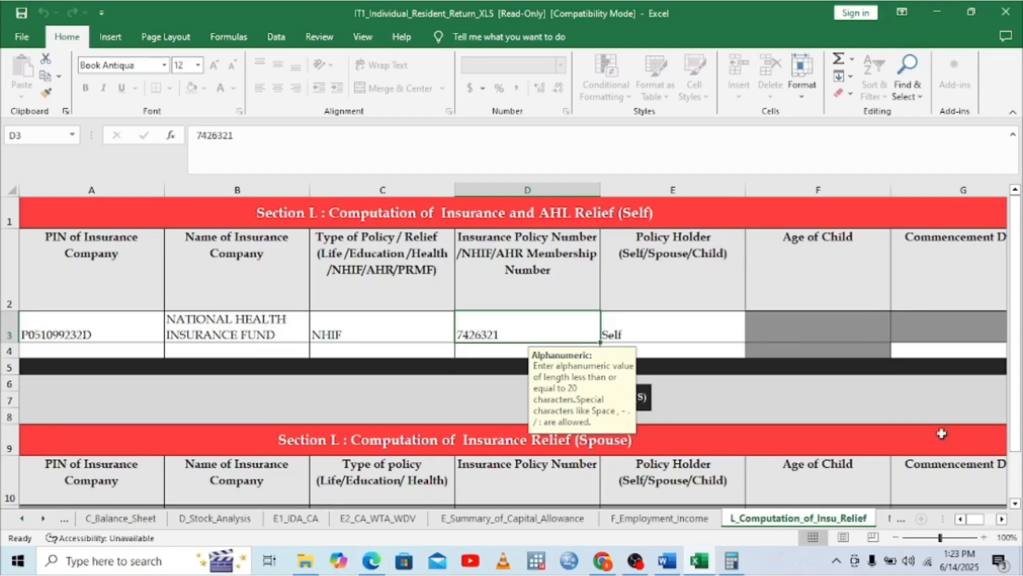
left_click(1002, 519)
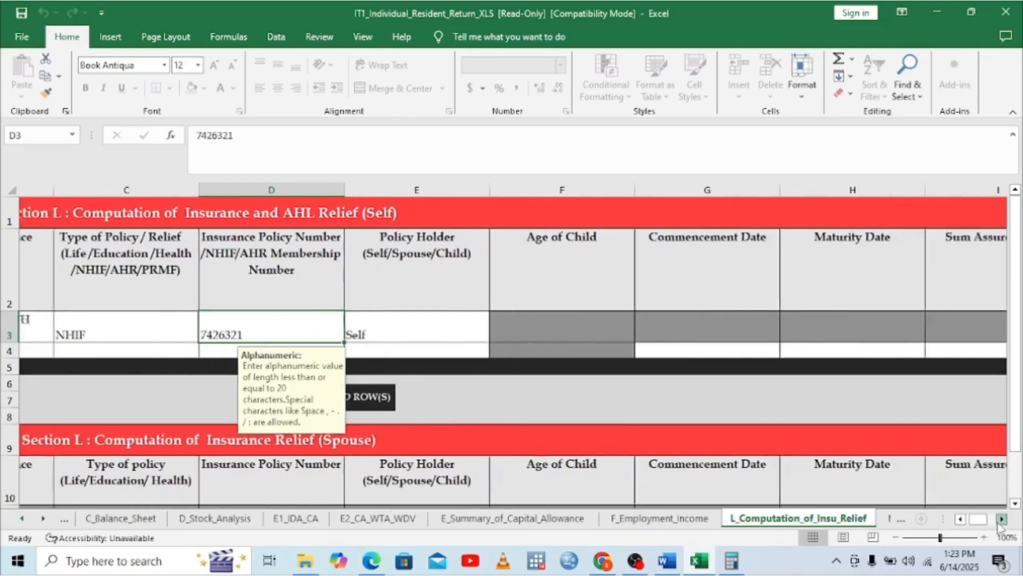
left_click(1002, 519)
left_click(1002, 519)
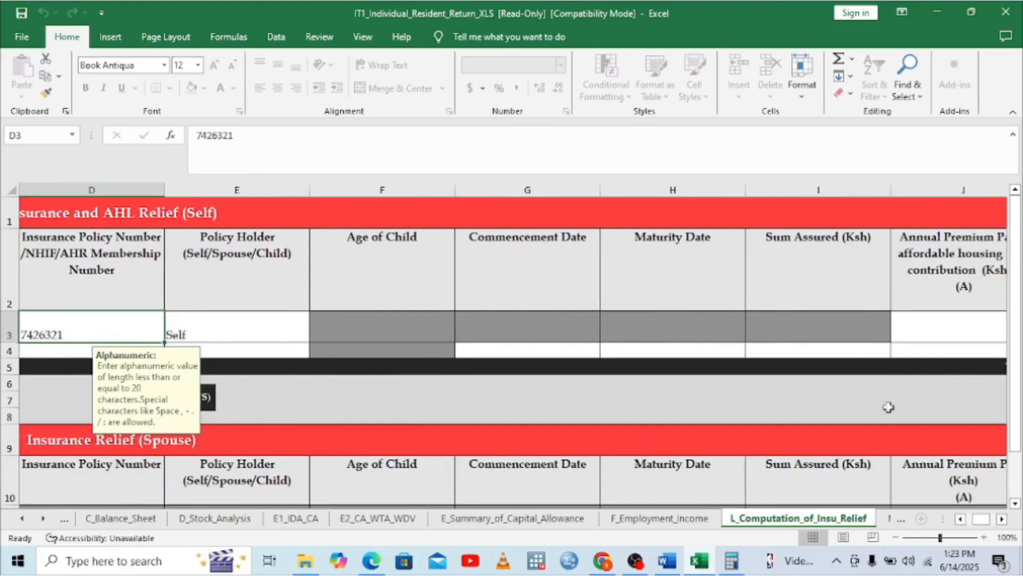
left_click(1001, 519)
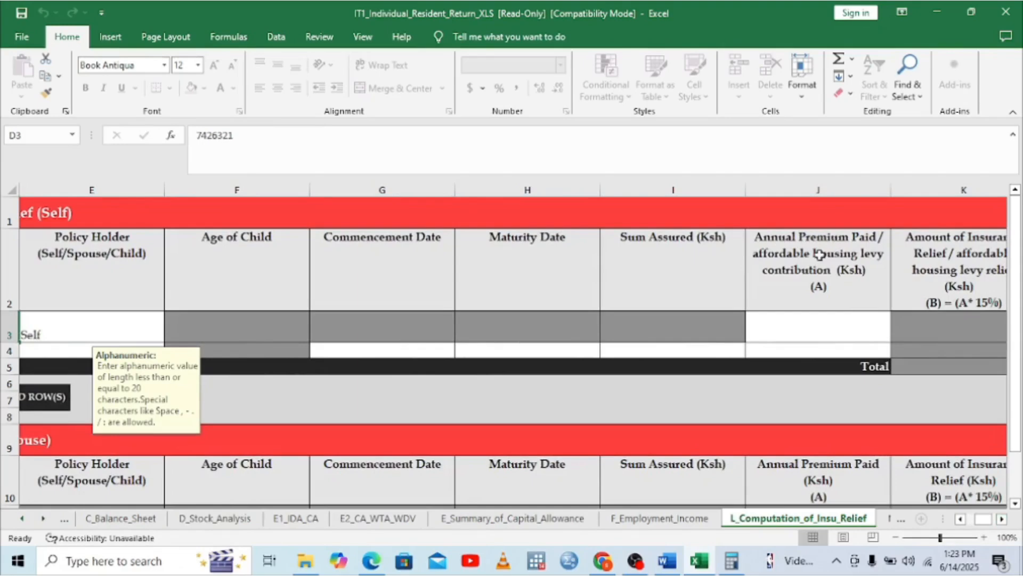
left_click(792, 320)
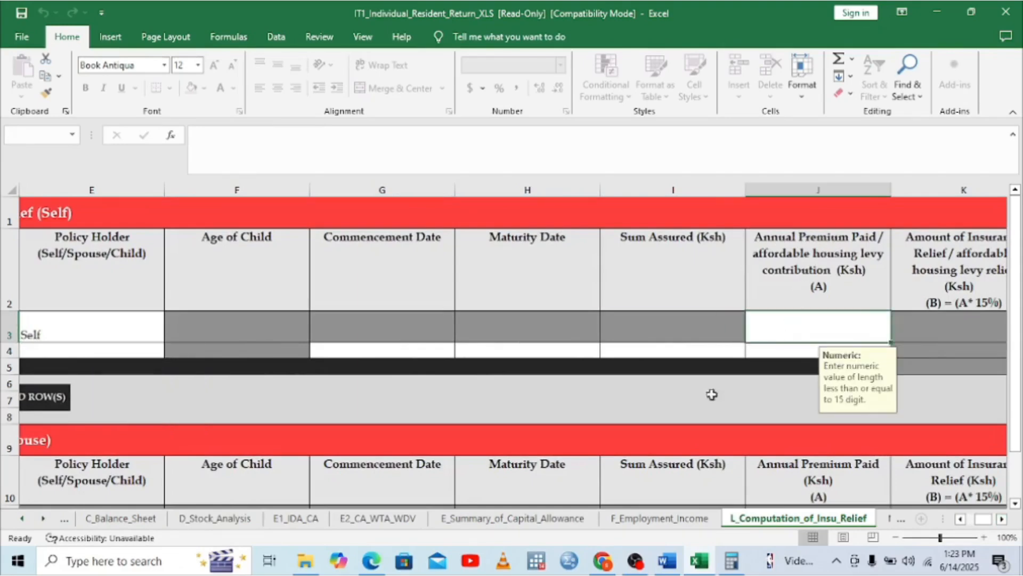
left_click(371, 561)
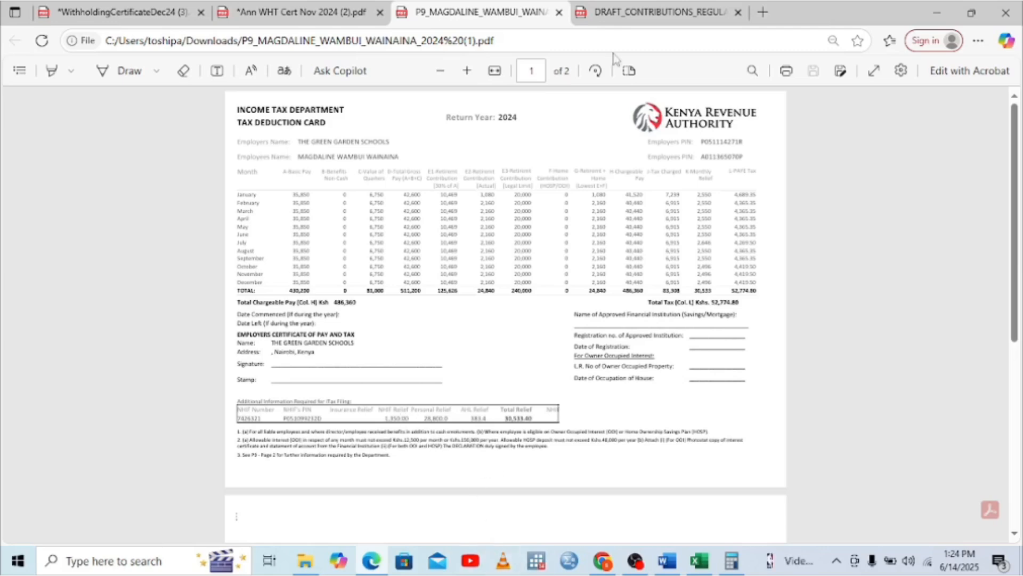
Compare the NHIF contribution rates table in the regulations document with the P9 tax card
left_click(627, 15)
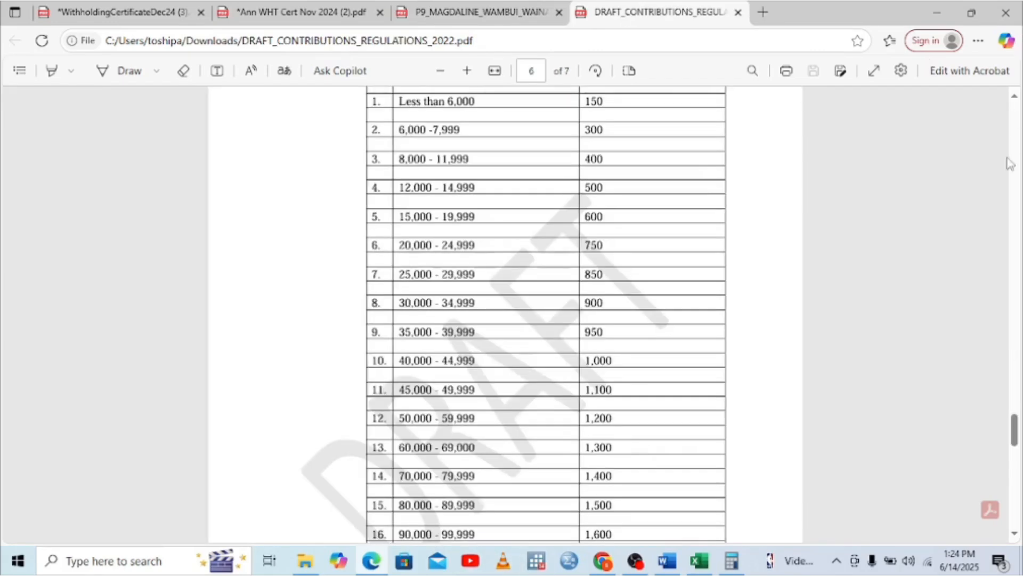
scroll(1013, 154, "up", 15)
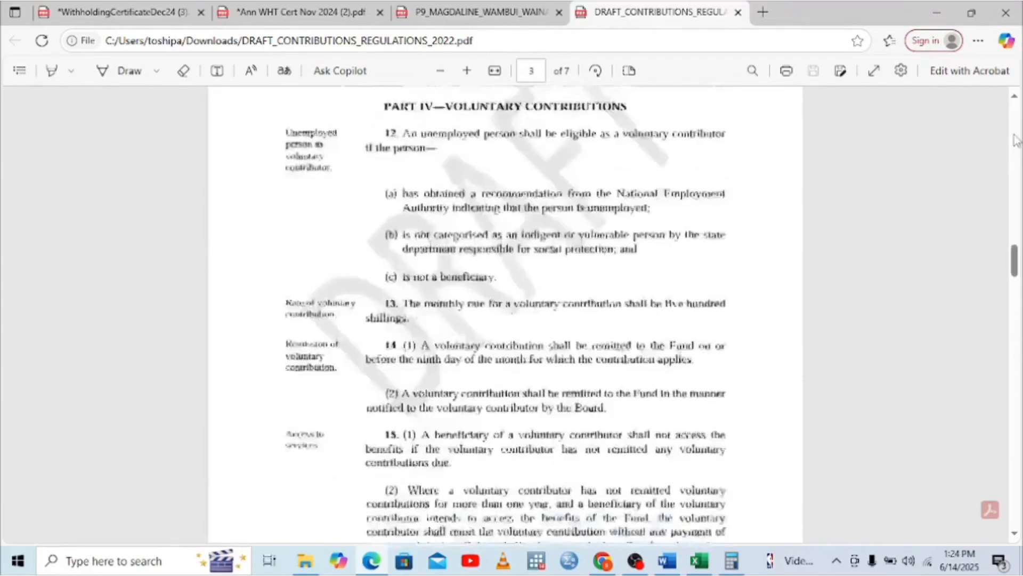
scroll(1015, 139, "up", 10)
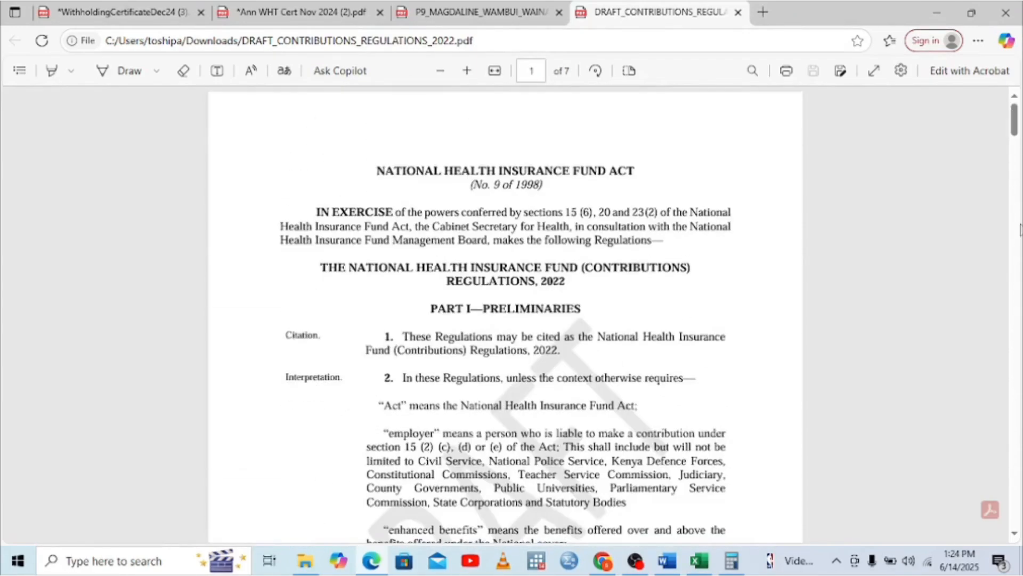
scroll(1018, 384, "down", 8)
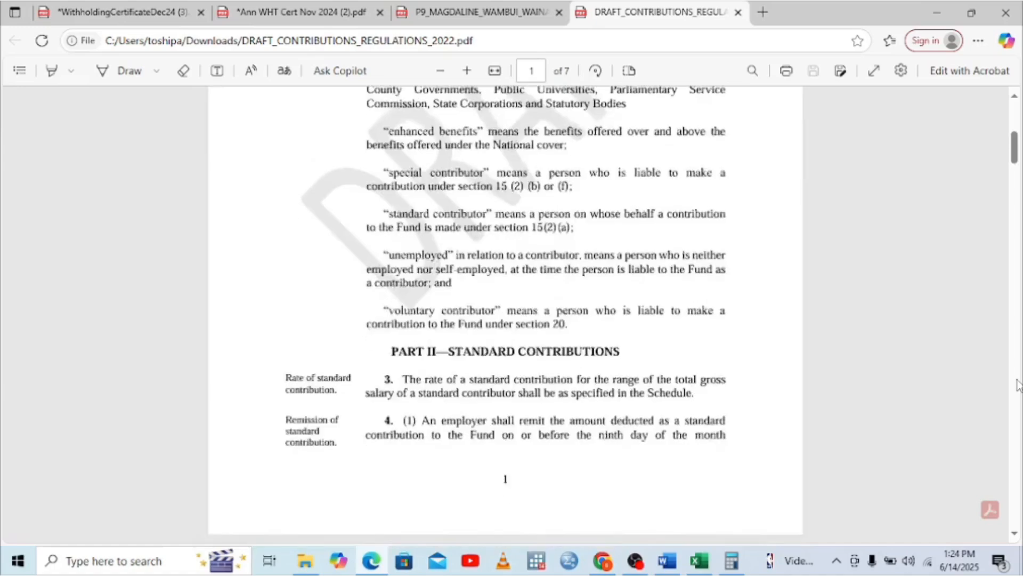
scroll(1018, 384, "down", 20)
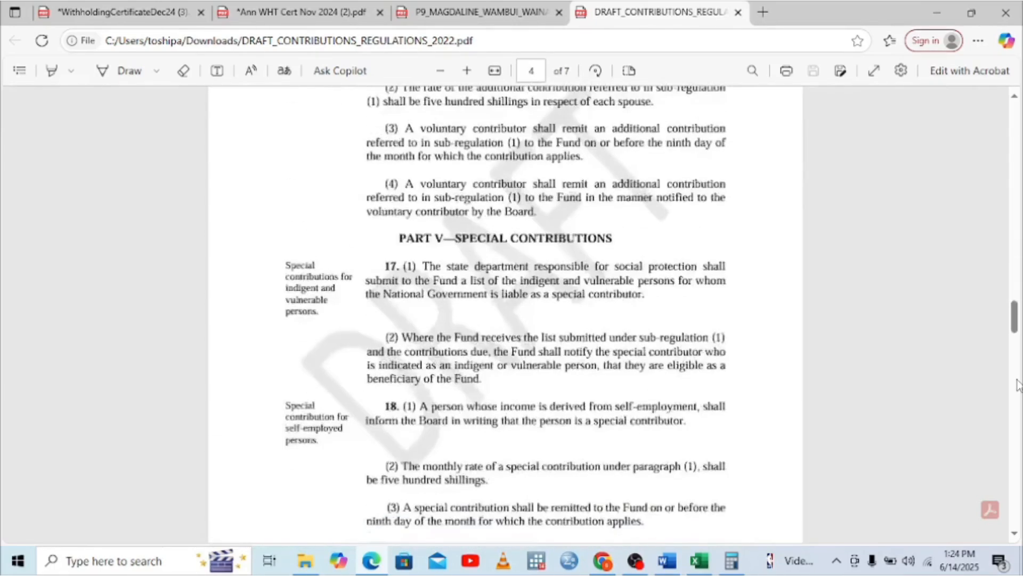
scroll(1018, 384, "down", 7)
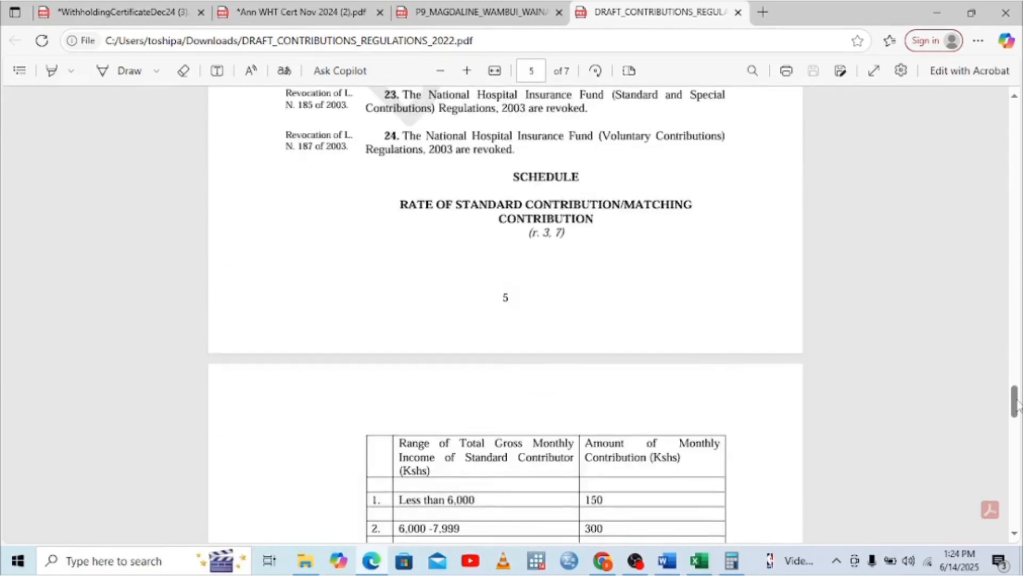
left_click(1014, 533)
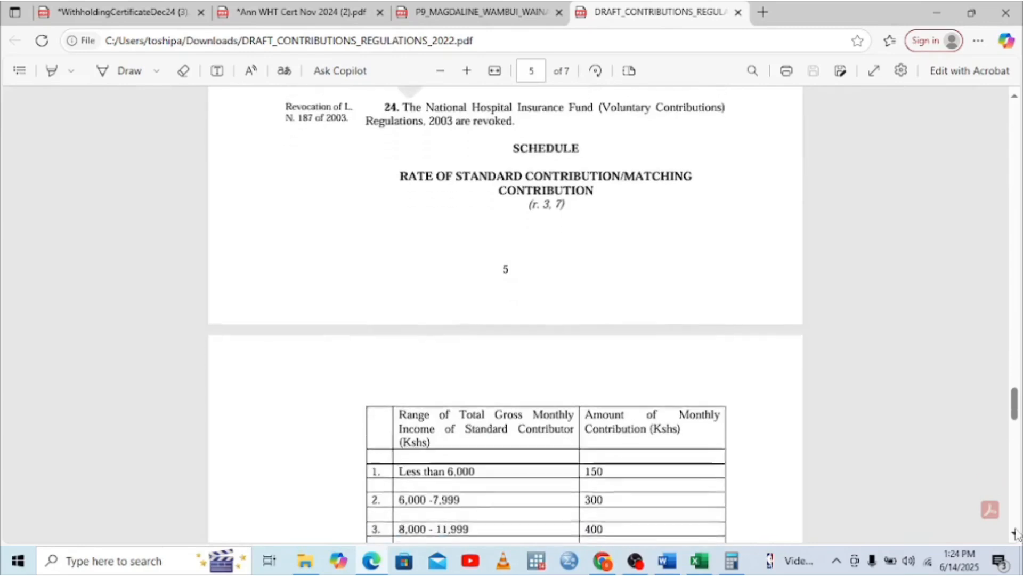
scroll(1016, 533, "down", 4)
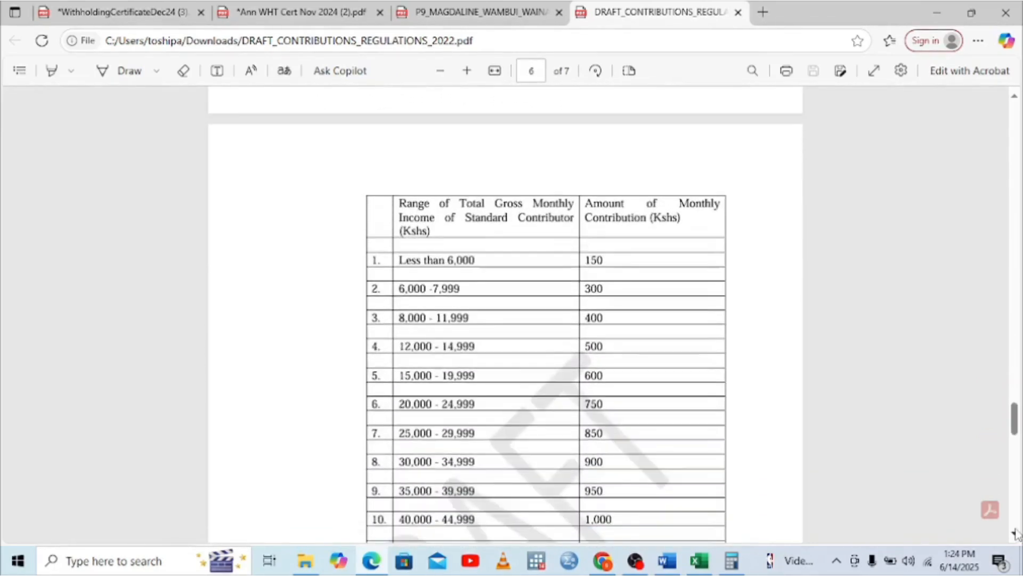
left_click(487, 17)
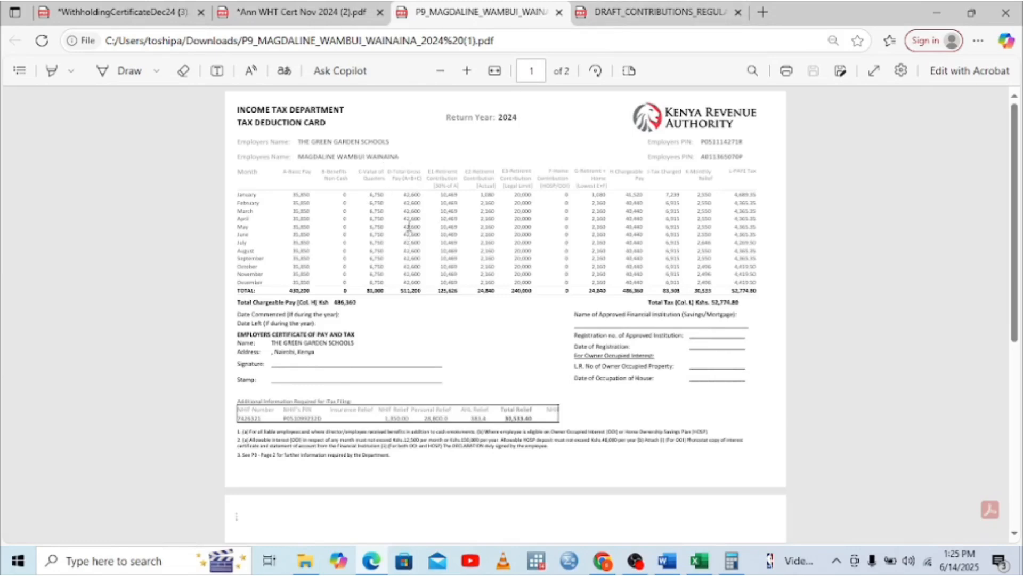
left_click(653, 11)
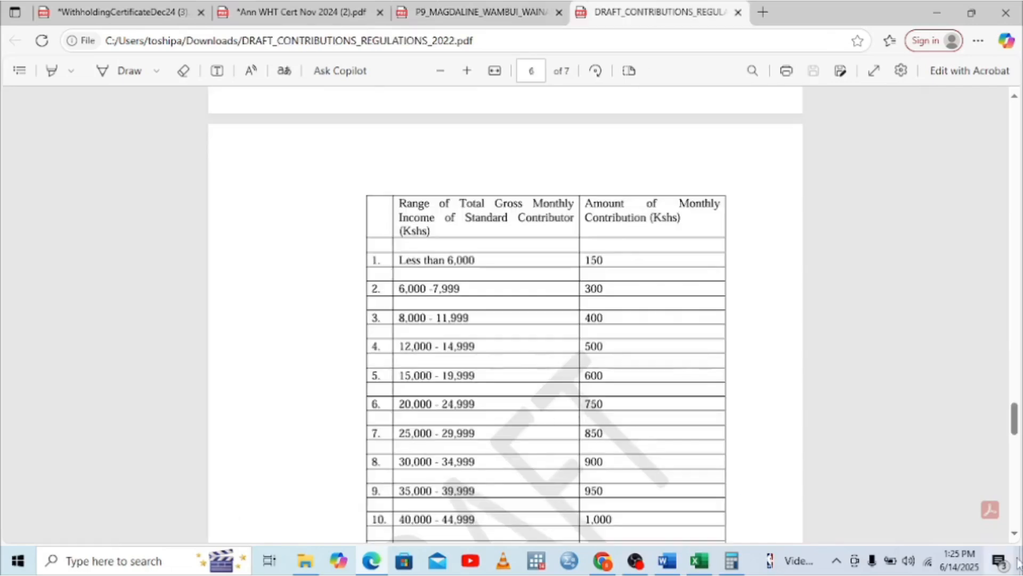
scroll(645, 464, "down", 2)
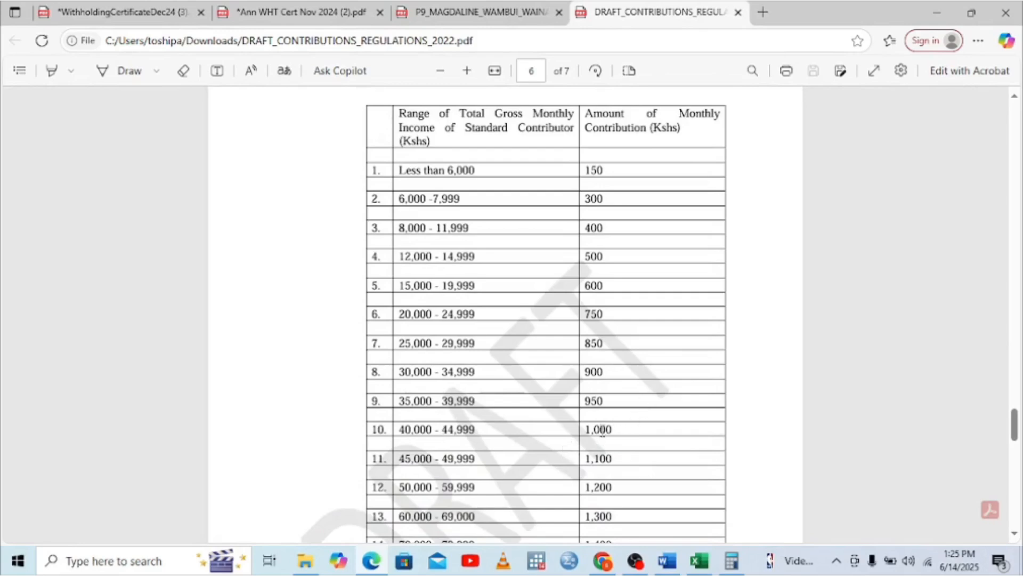
left_click(455, 14)
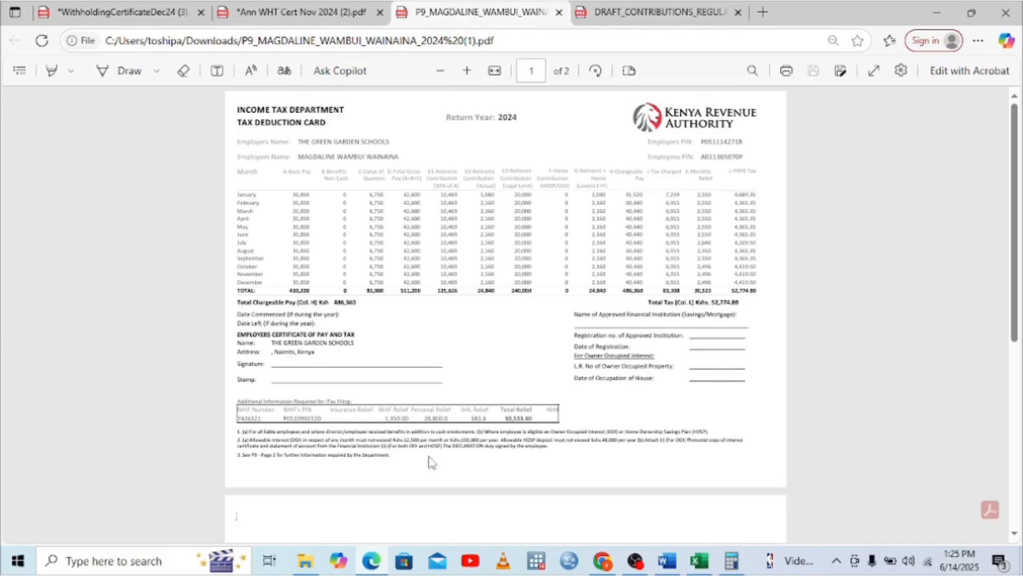
Work out 9000 × 0.15 = 1,350 in Calculator, then close it
left_click(739, 565)
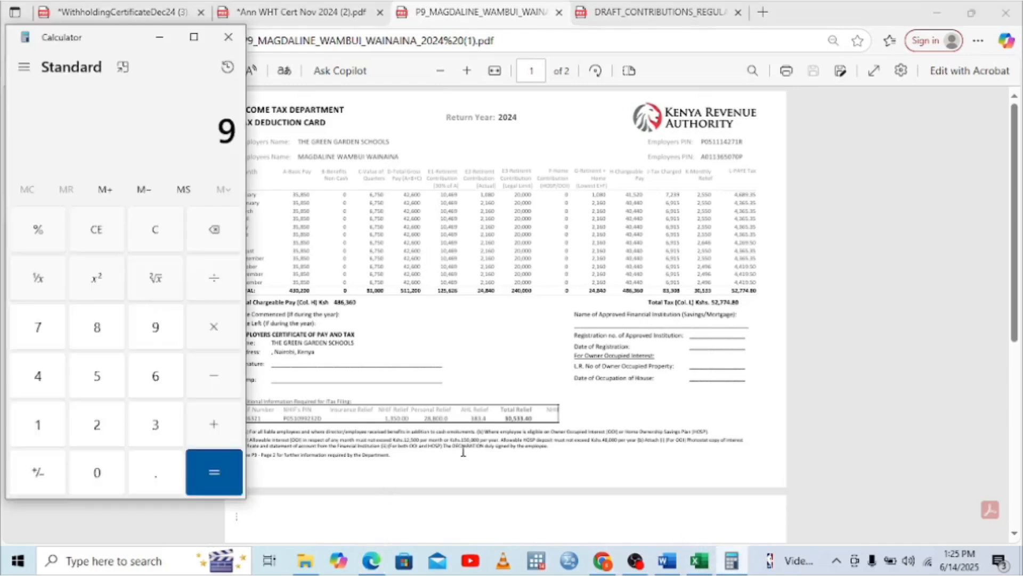
left_click(109, 467)
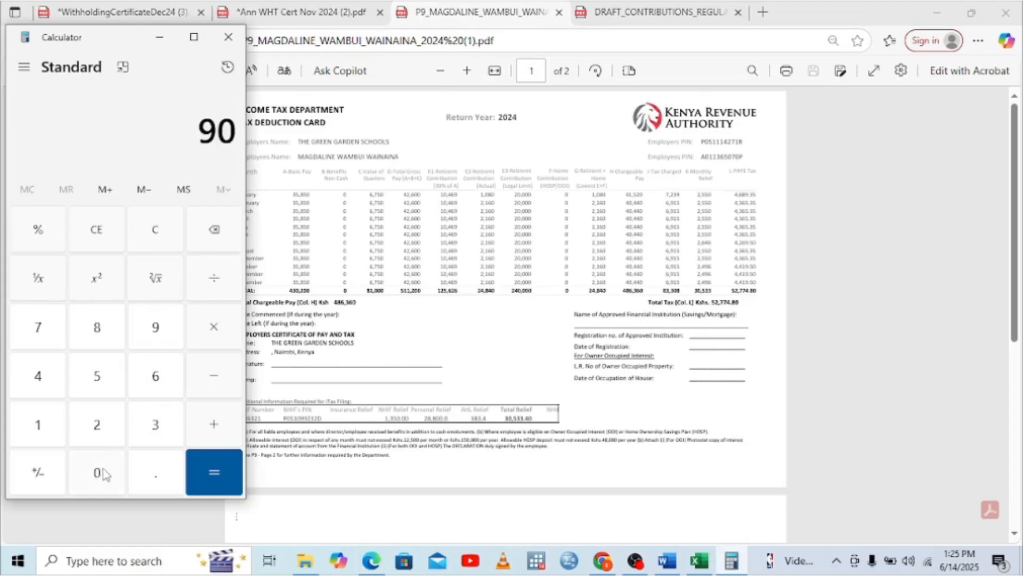
left_click(108, 466)
left_click(108, 467)
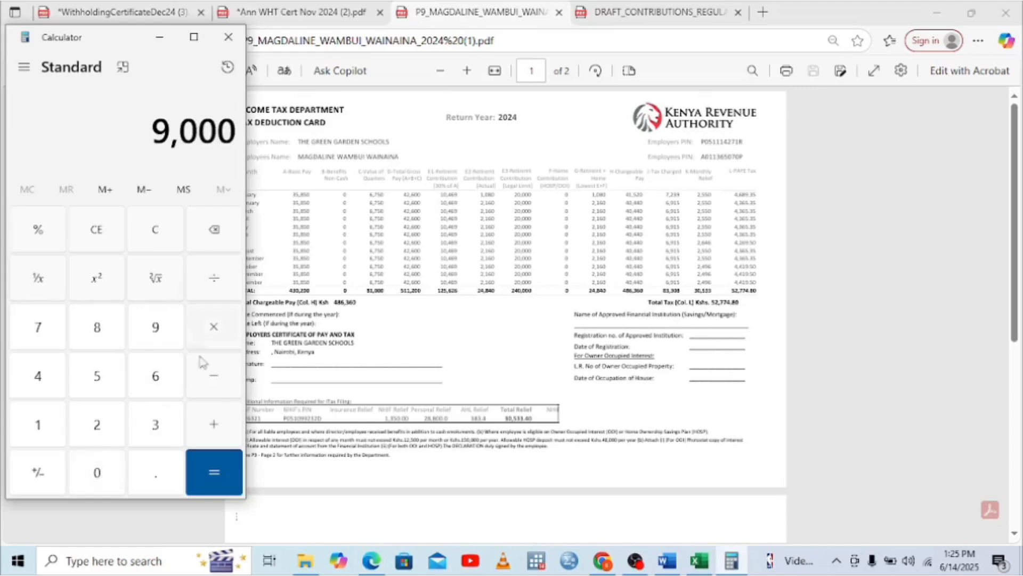
left_click(211, 328)
left_click(85, 476)
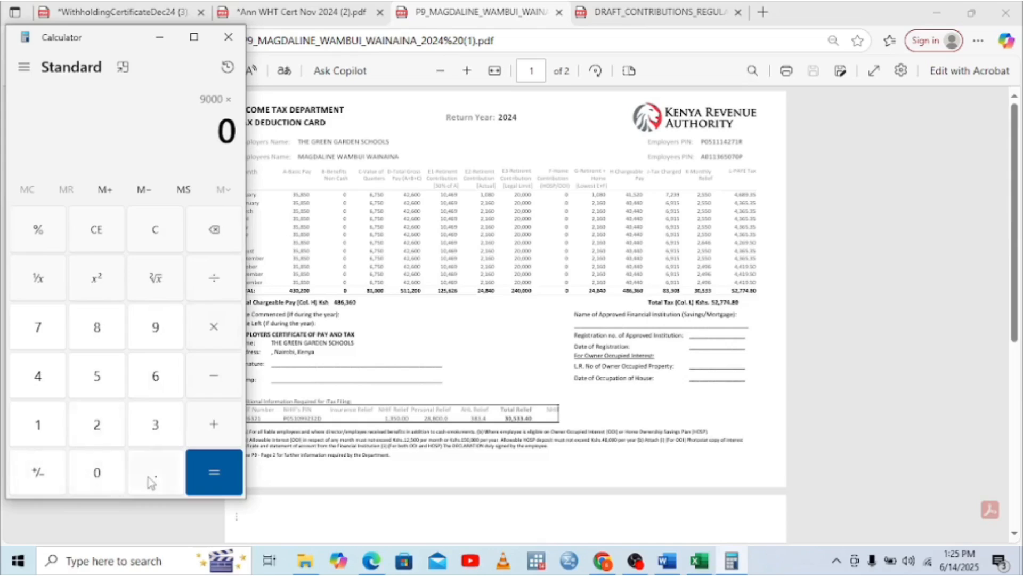
left_click(44, 442)
left_click(216, 241)
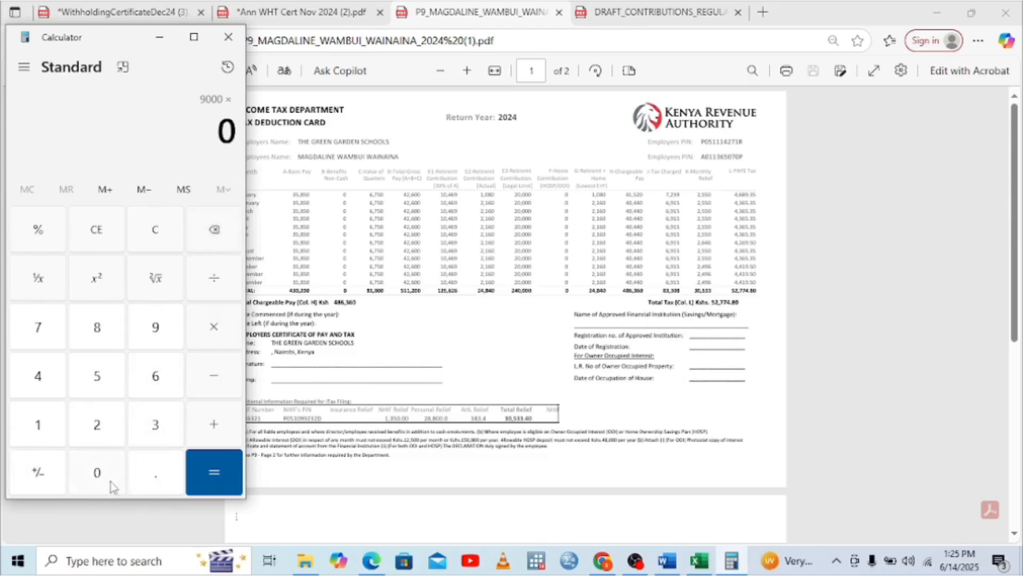
left_click(138, 480)
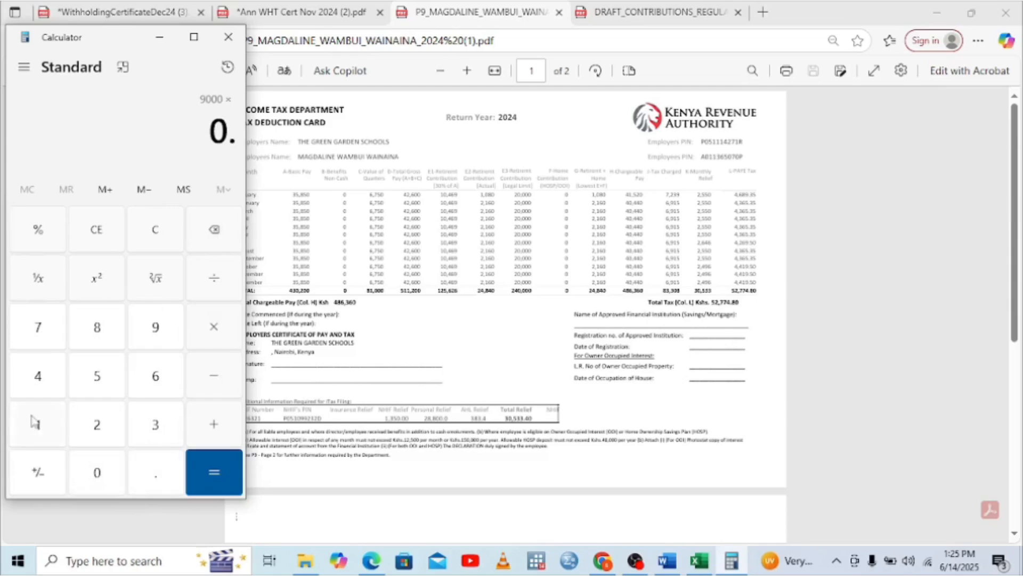
left_click(44, 431)
left_click(100, 373)
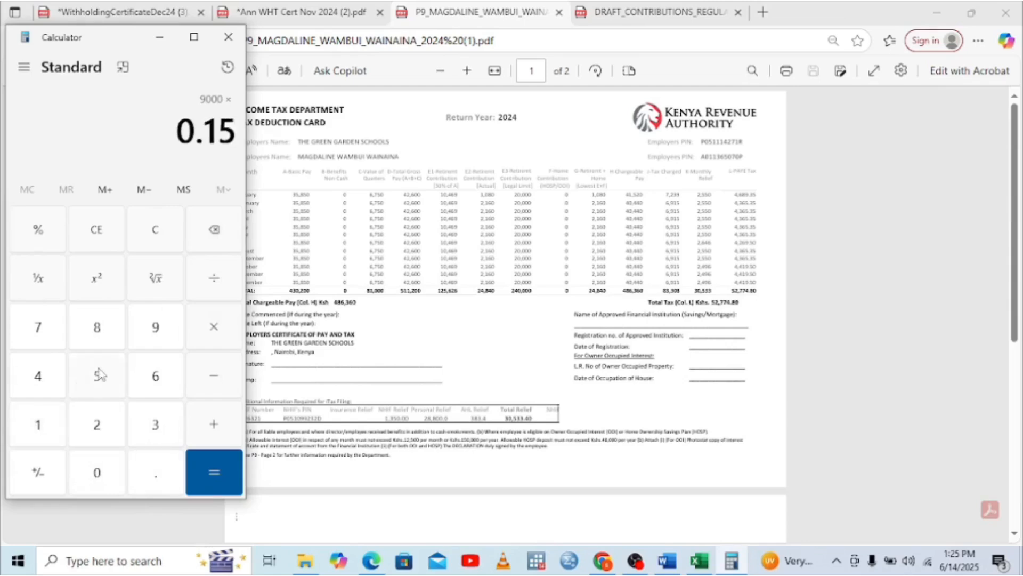
left_click(213, 465)
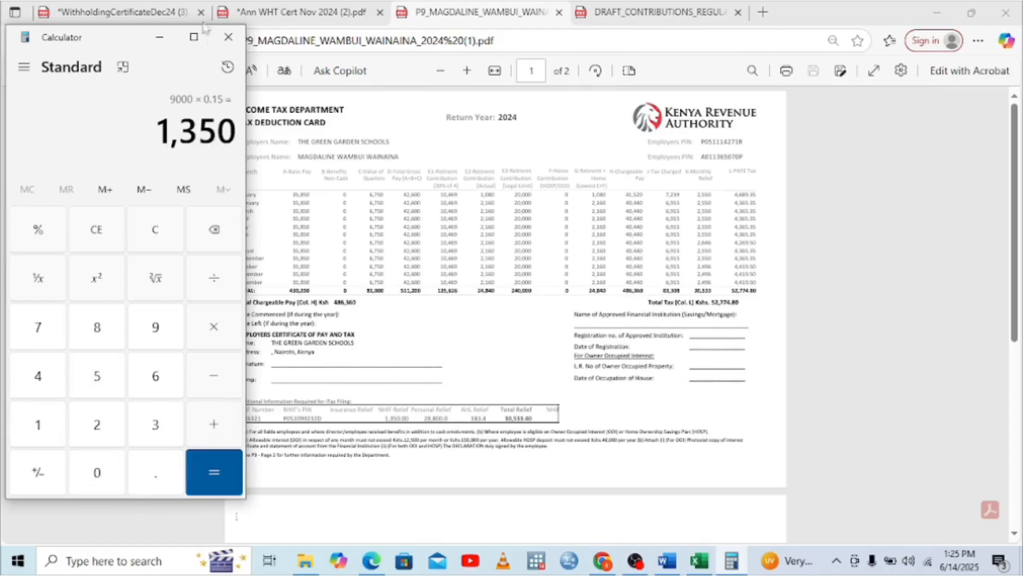
left_click(228, 37)
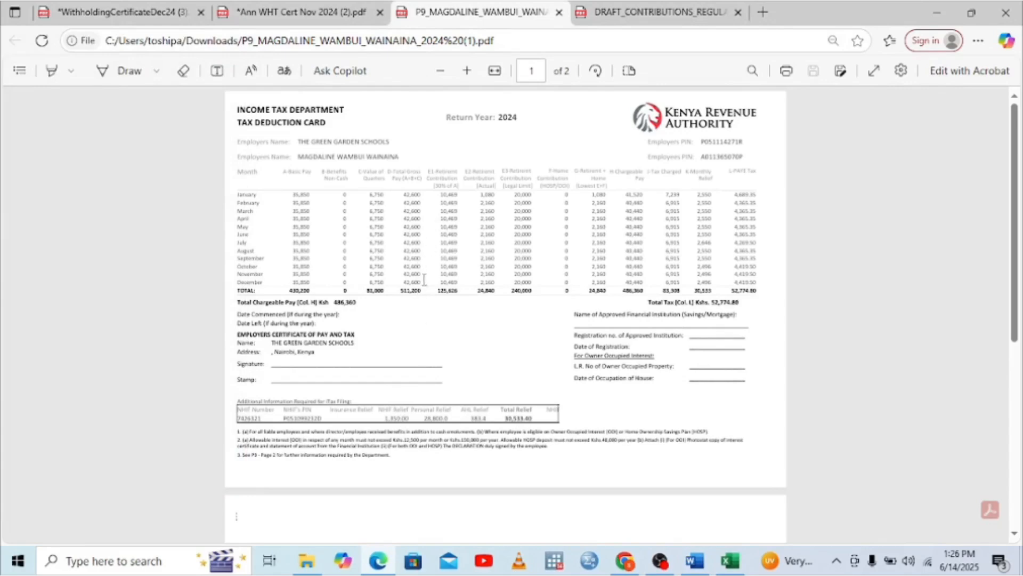
Add the heading COMPUTING VALUE OF ANNUAL RELIEF below the Legal Expense Value line in Word
left_click(694, 560)
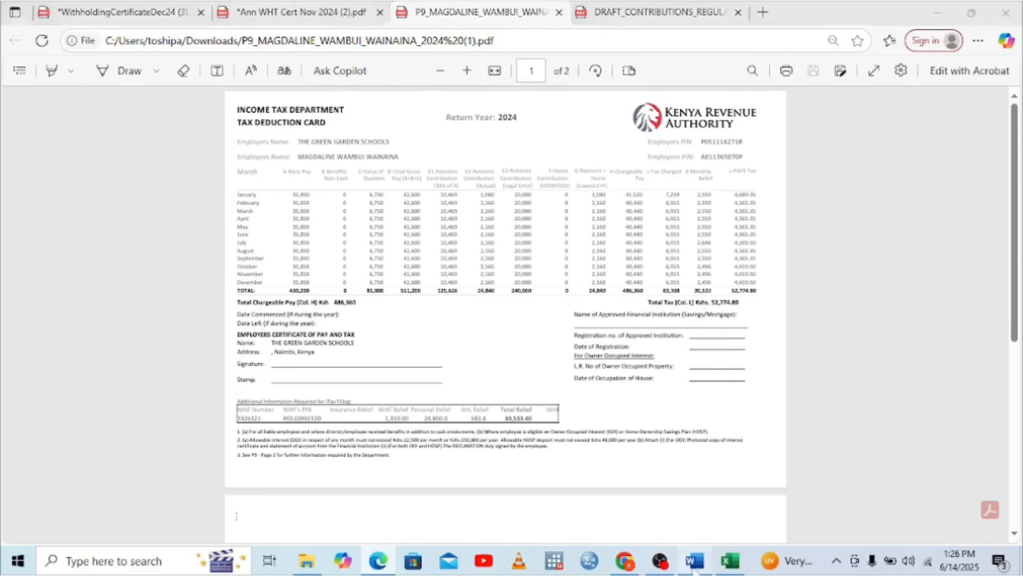
left_click(477, 283)
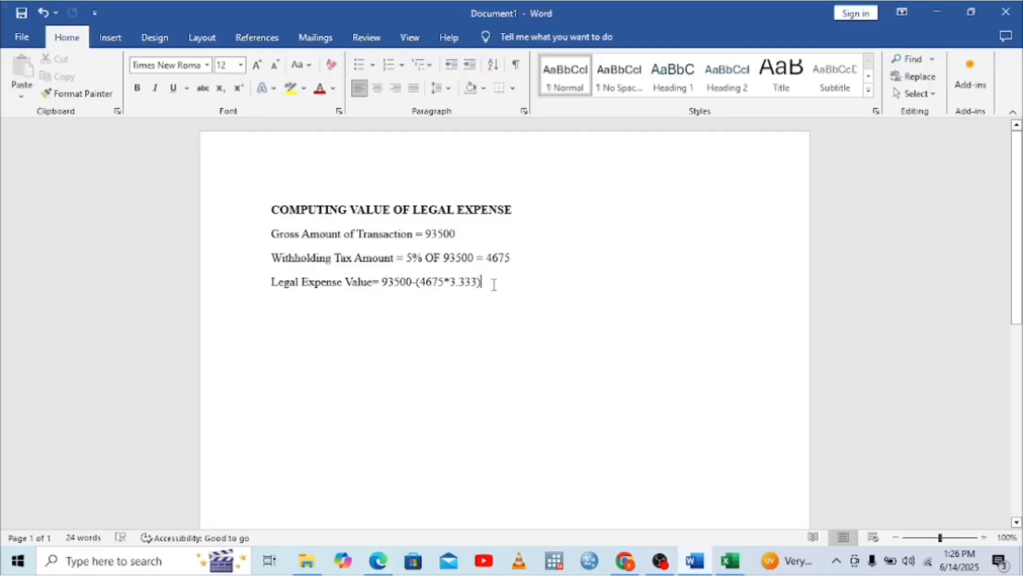
key("Return")
type("CO")
key("BackSpace")
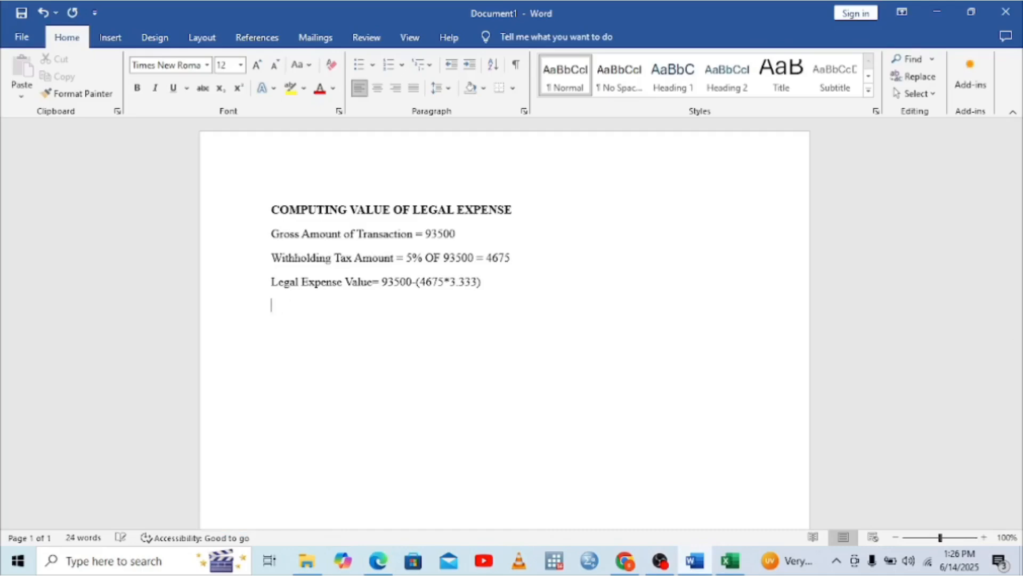
type("COMPUTITIO")
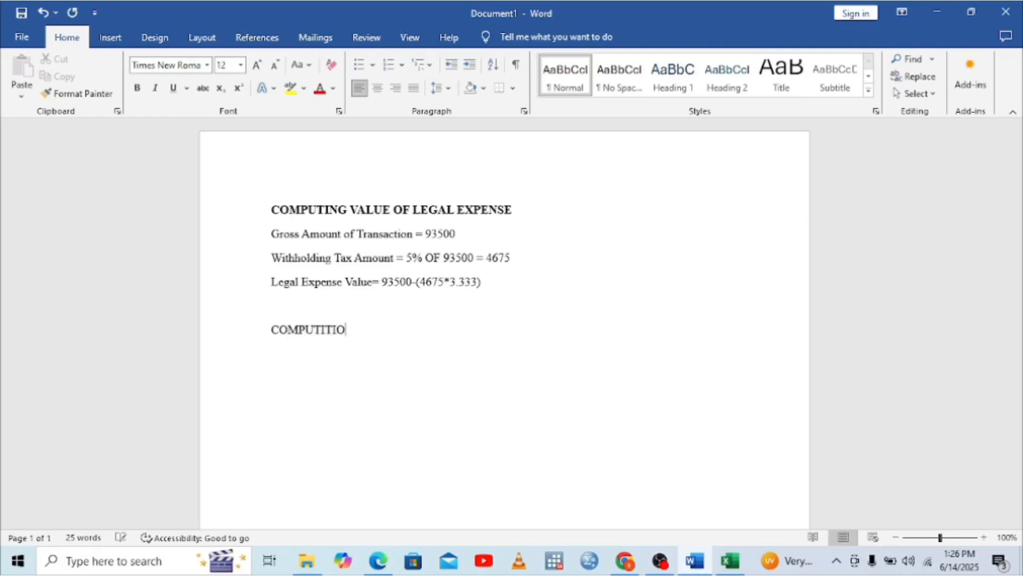
key("BackSpace")
type("NG VALUE OF")
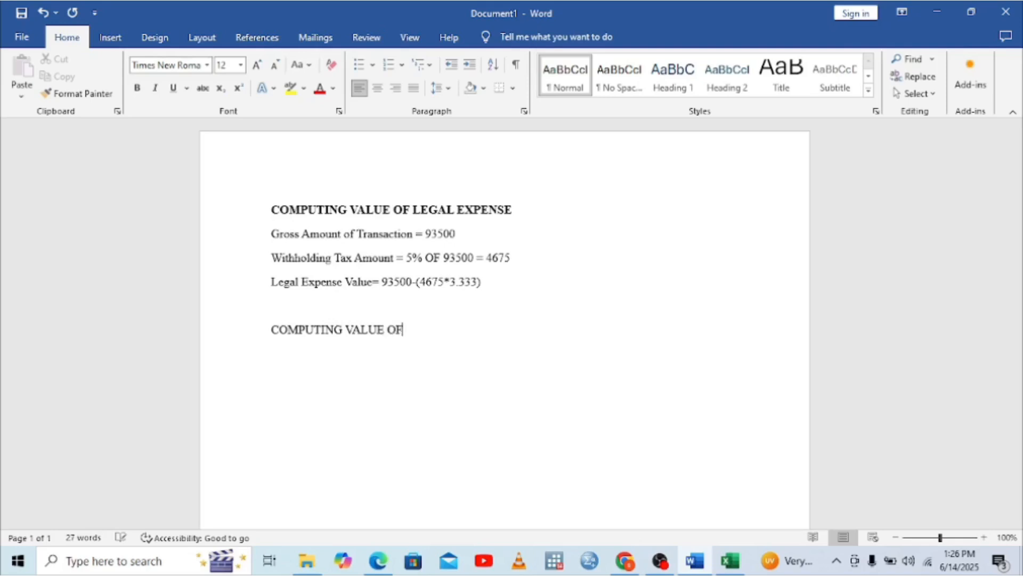
type(" ANNUAL RE")
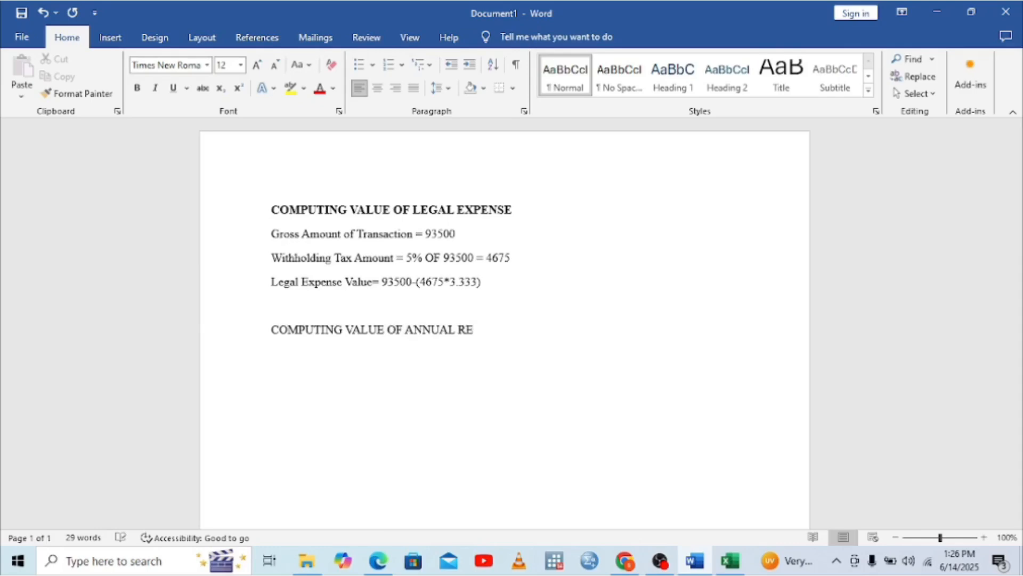
type("LIEF")
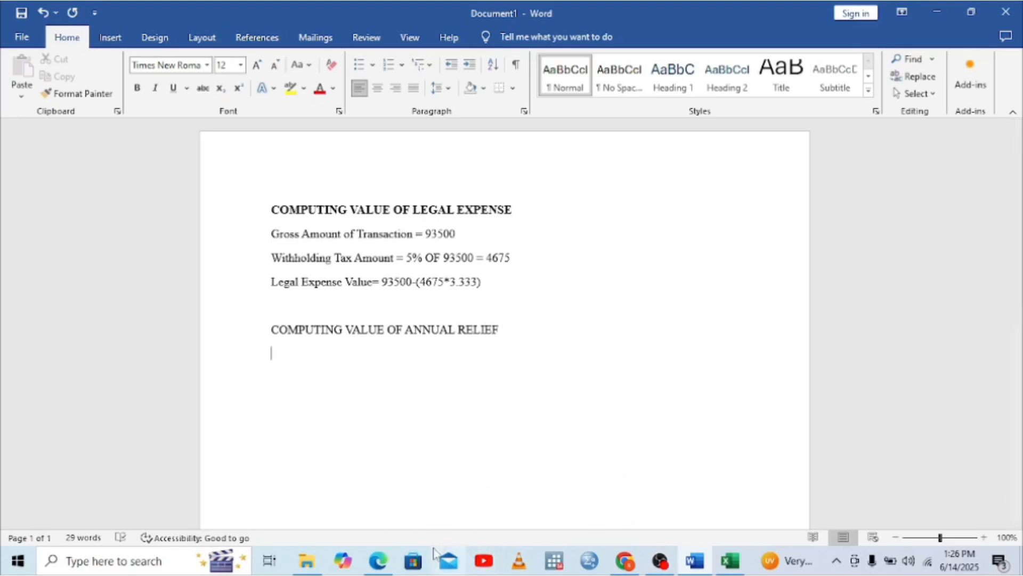
left_click(375, 563)
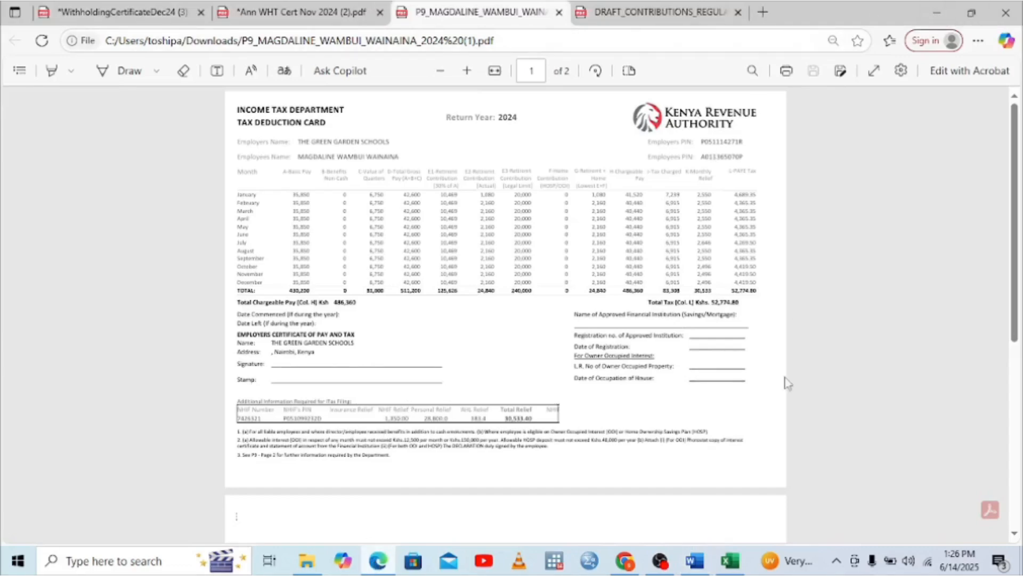
Write '1350 = 15%' under the annual relief heading, with '100%' on the line beneath
left_click(694, 560)
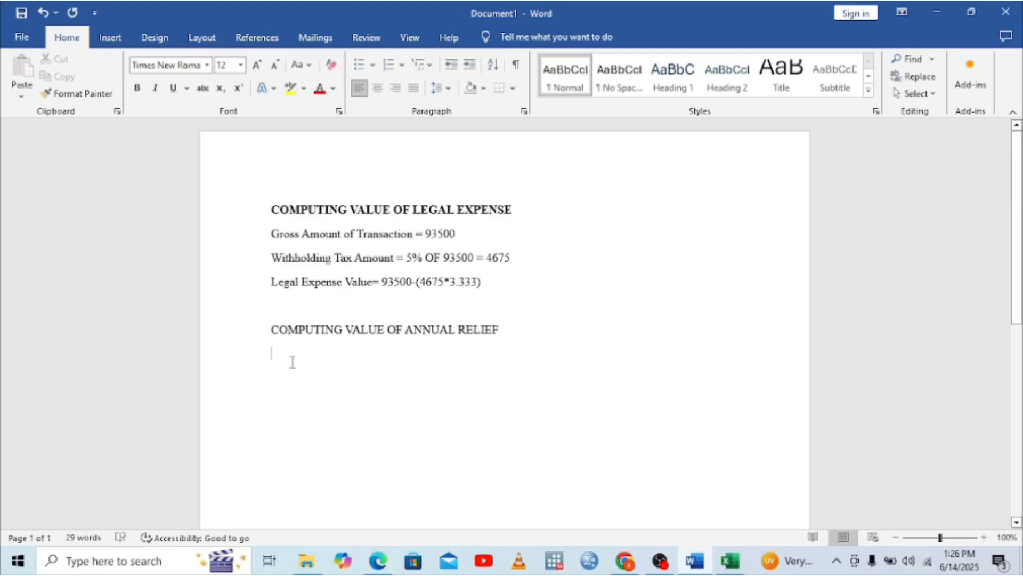
type("1350")
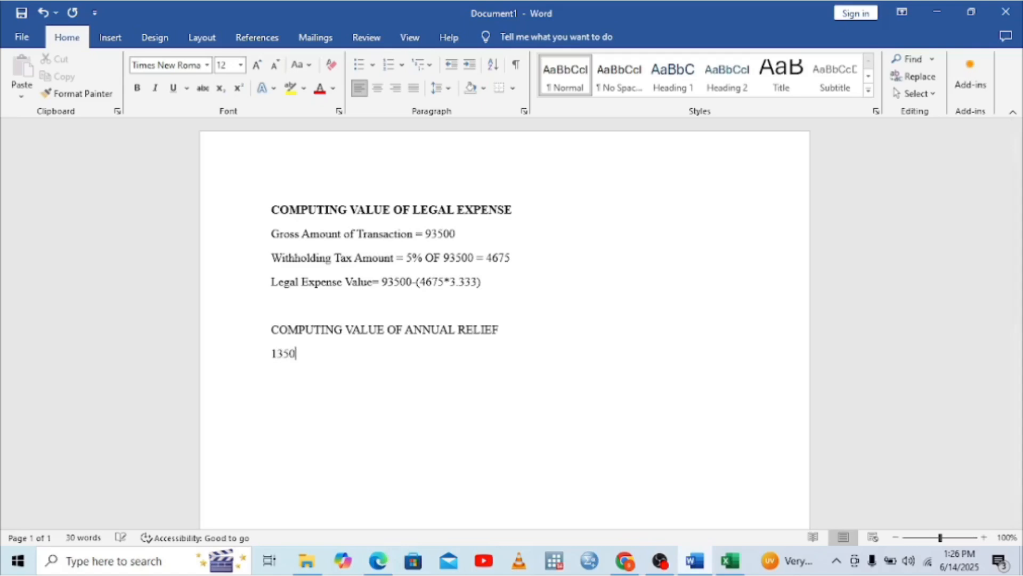
type("=")
key("BackSpace")
type("= 15%")
type("%")
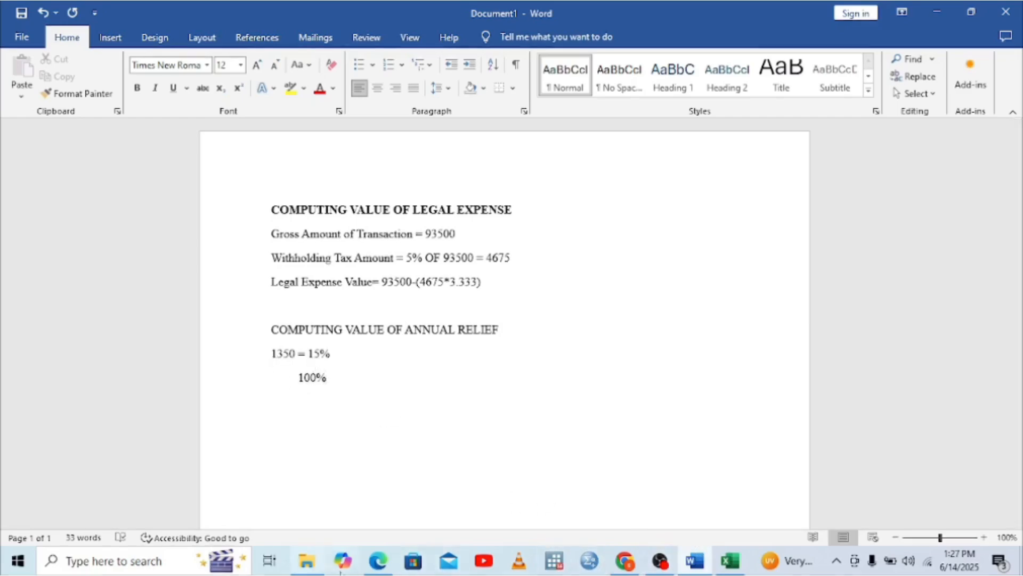
left_click(116, 561)
Open Calculator and compute 1350 × 100 = 135,000
type("CA")
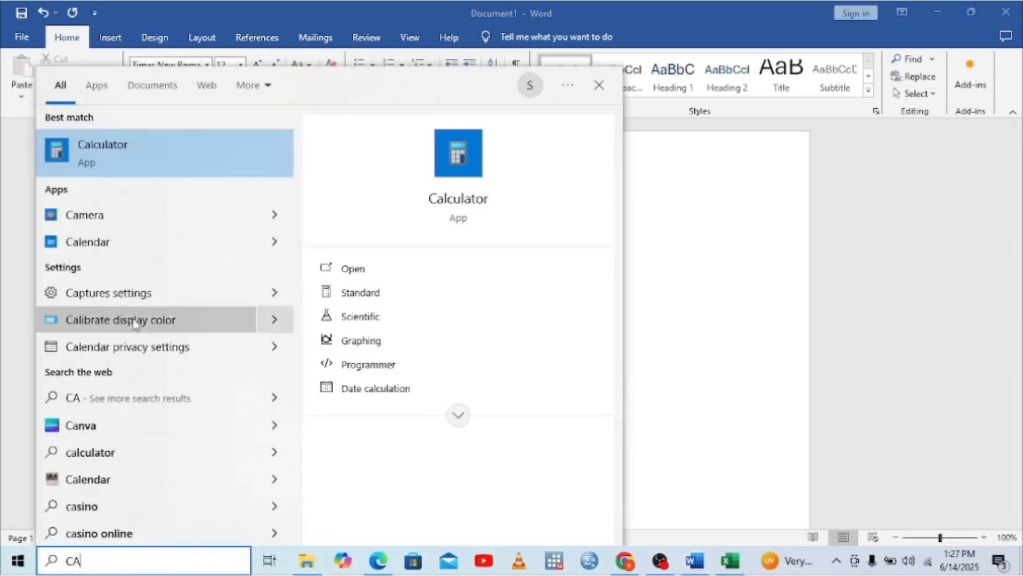
left_click(130, 158)
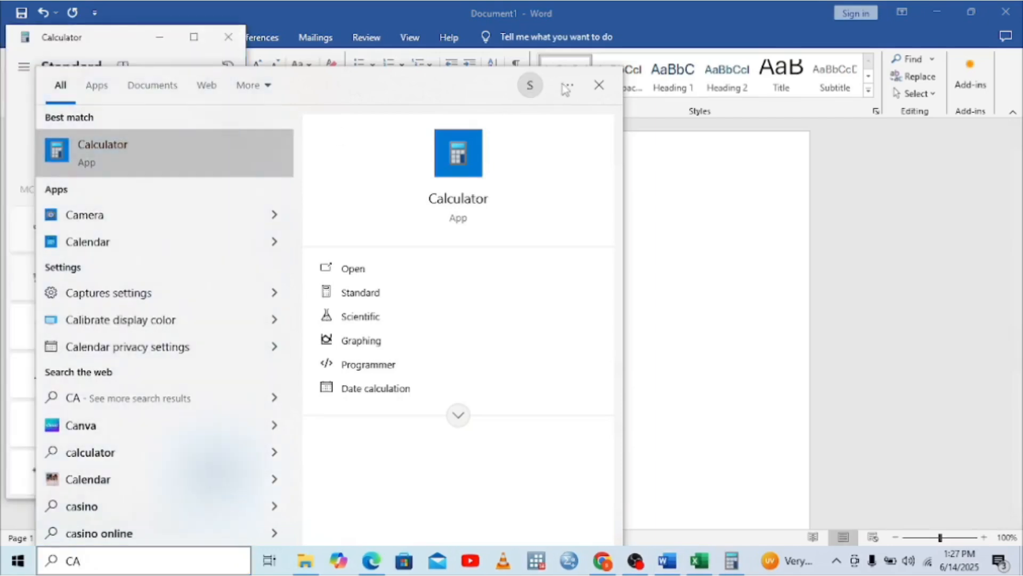
left_click(566, 89)
left_click(599, 85)
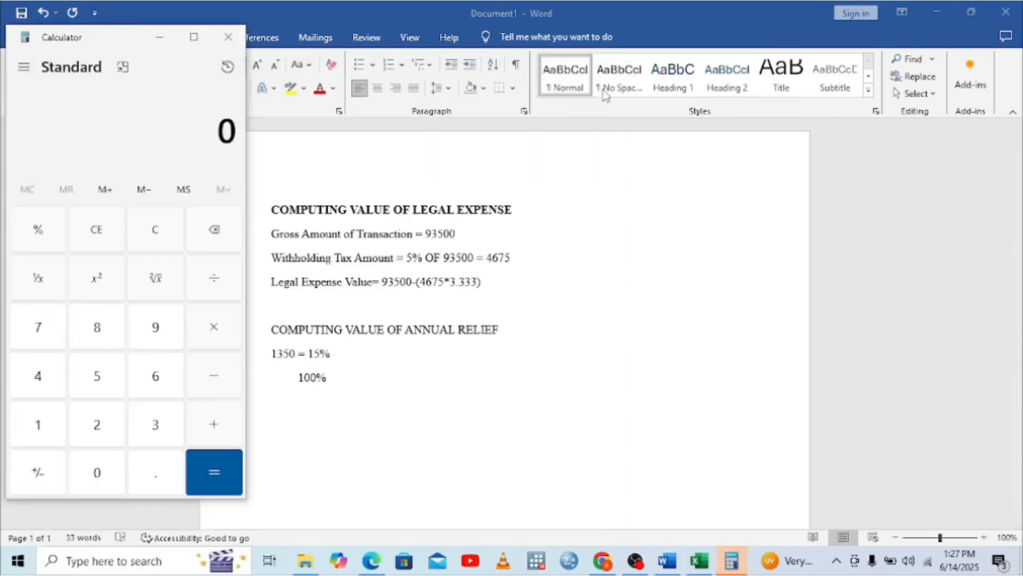
left_click(42, 426)
left_click(153, 425)
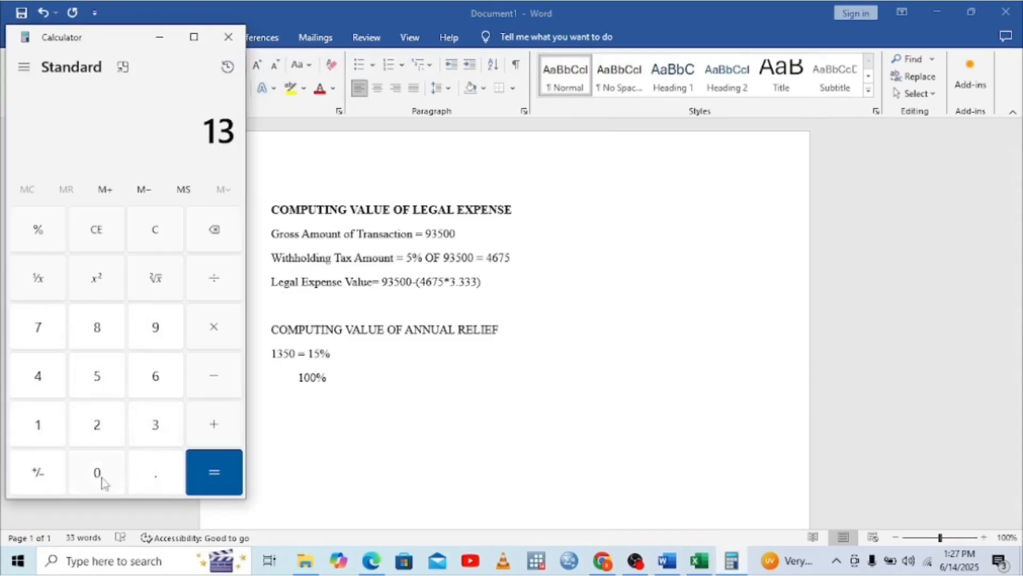
left_click(101, 480)
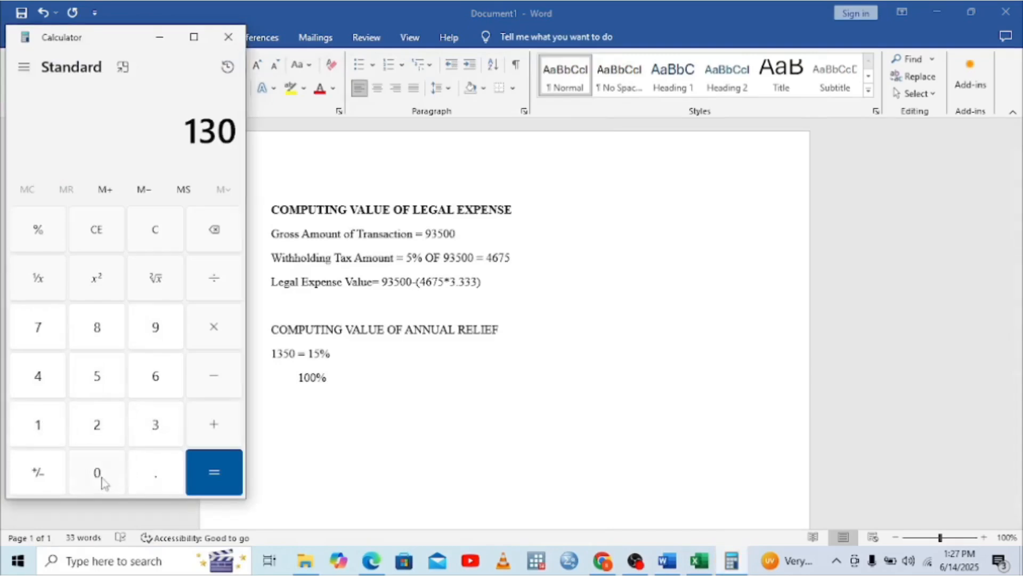
left_click(209, 234)
left_click(102, 377)
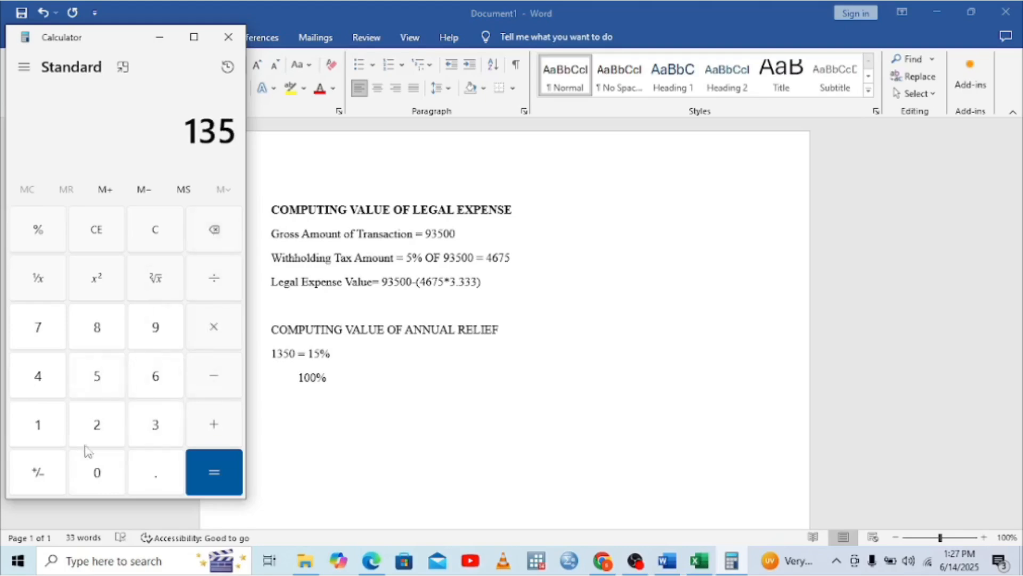
left_click(93, 473)
left_click(212, 326)
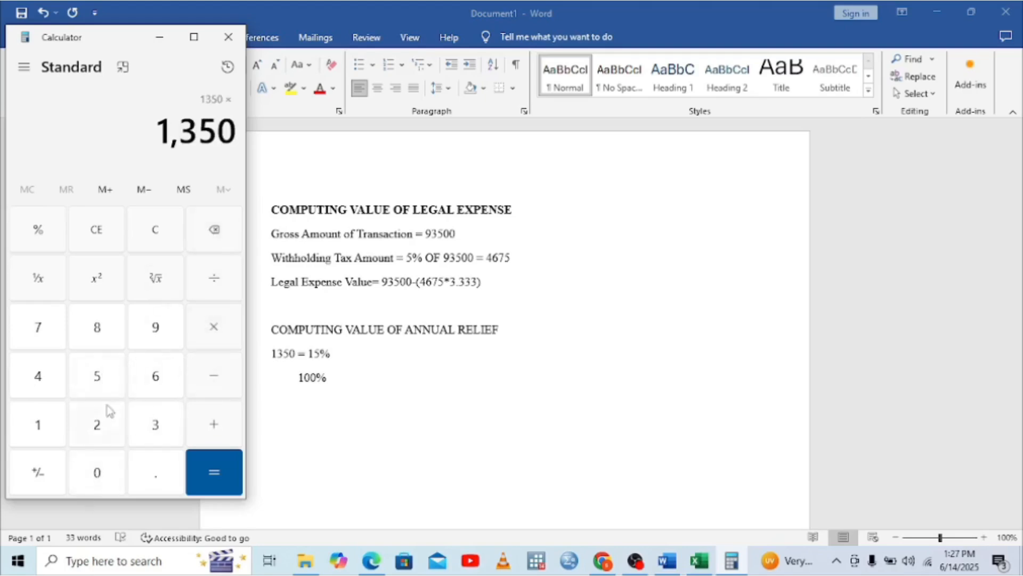
left_click(36, 429)
double_click(97, 471)
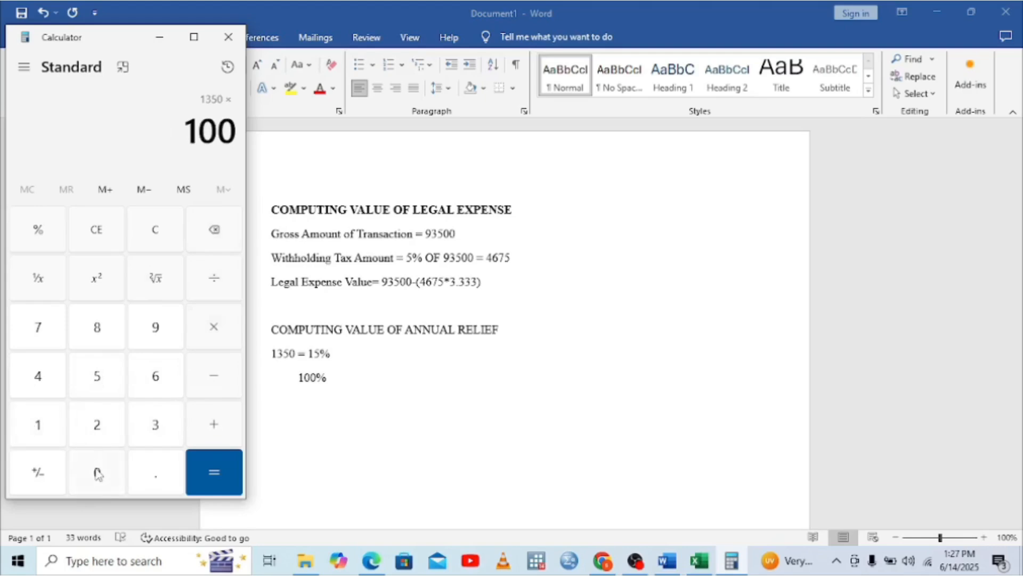
left_click(214, 471)
Divide 135,000 by 15 to get the 9,000 premium, then return to the Excel relief sheet
left_click(214, 280)
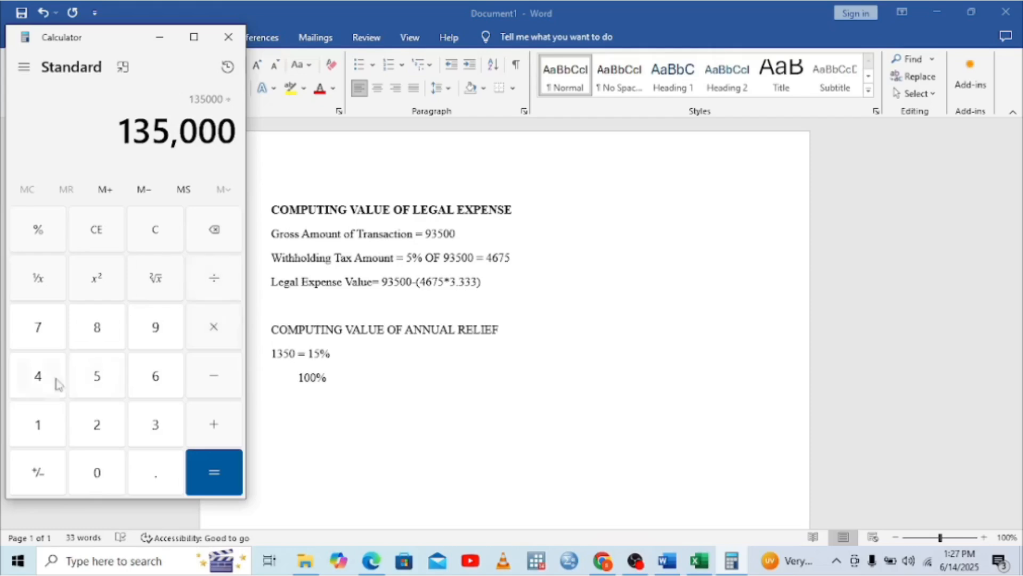
left_click(43, 430)
left_click(80, 393)
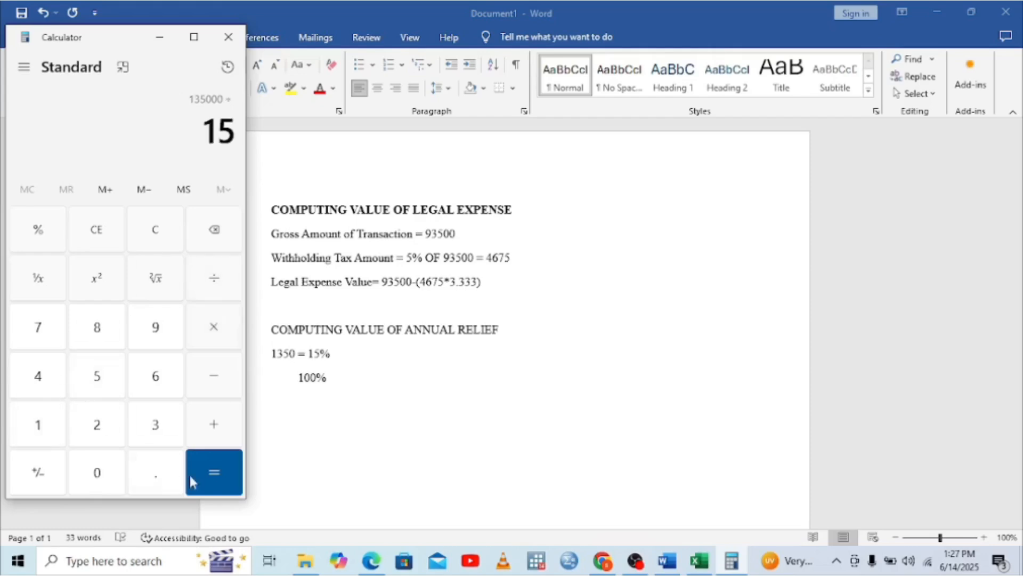
left_click(209, 465)
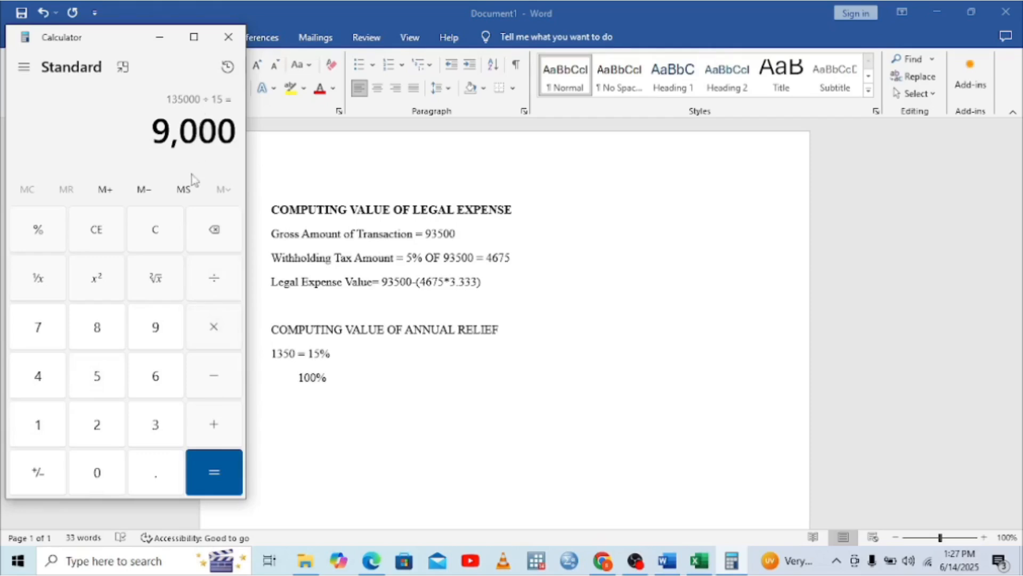
left_click(698, 564)
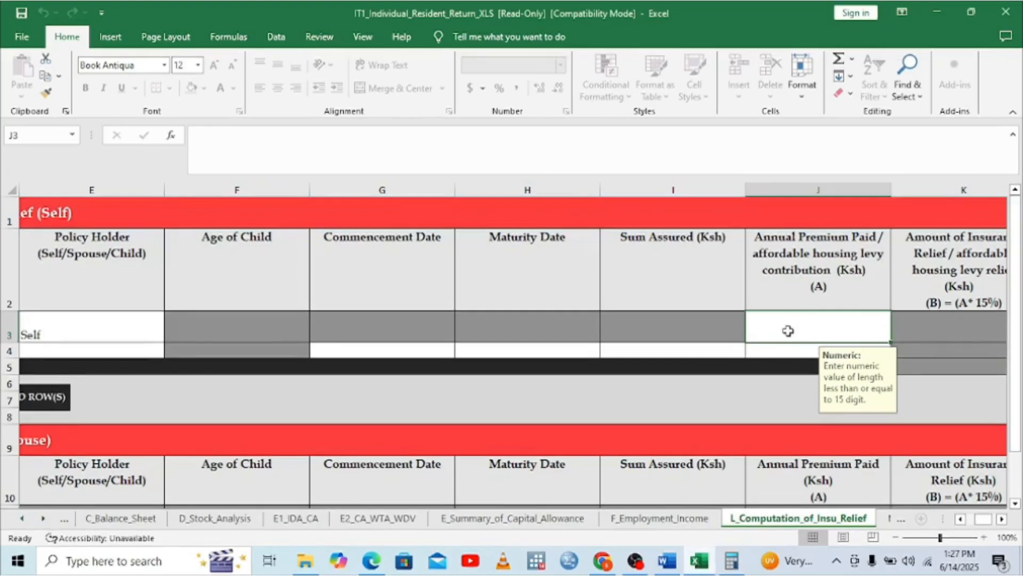
Enter the 9,000 annual premium in J3, giving 1,350.00 relief in K3 and the K5 total
type("9000")
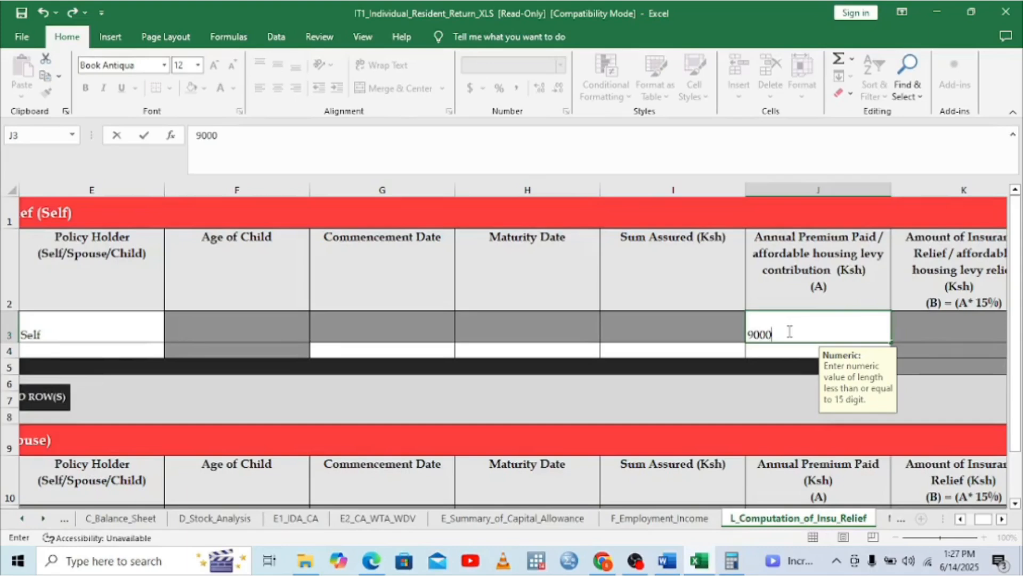
left_click(1002, 519)
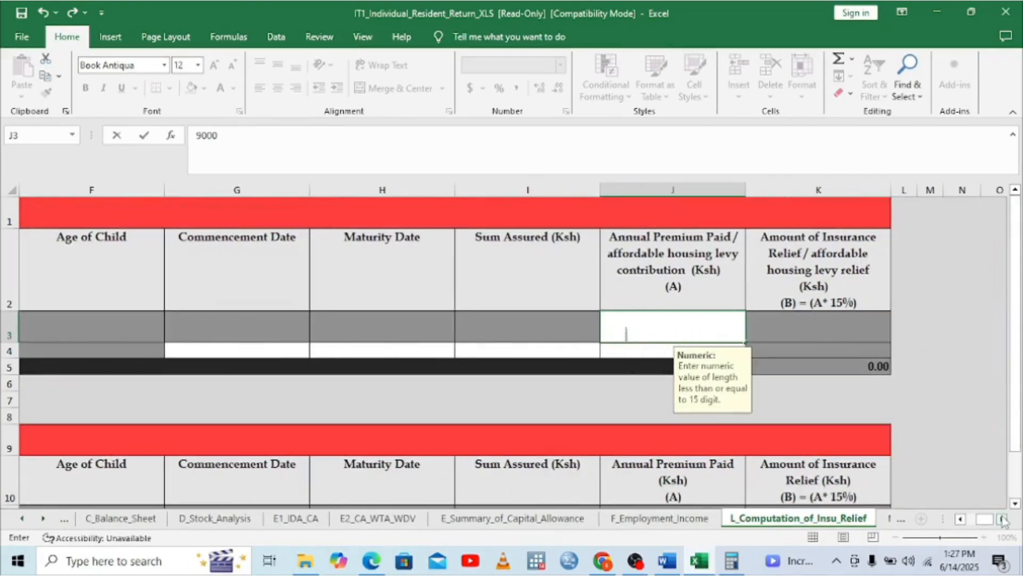
left_click(825, 340)
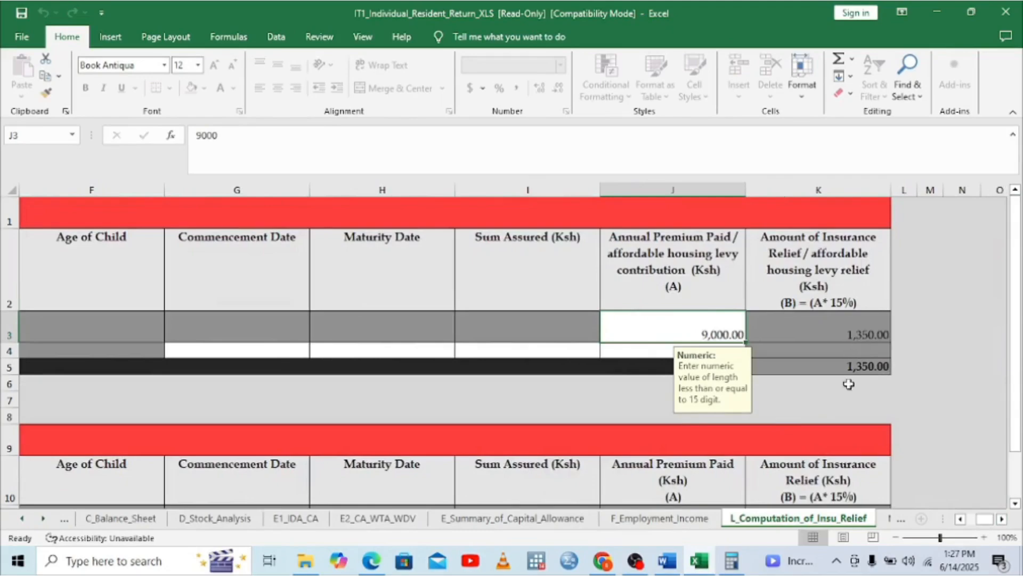
left_click(373, 563)
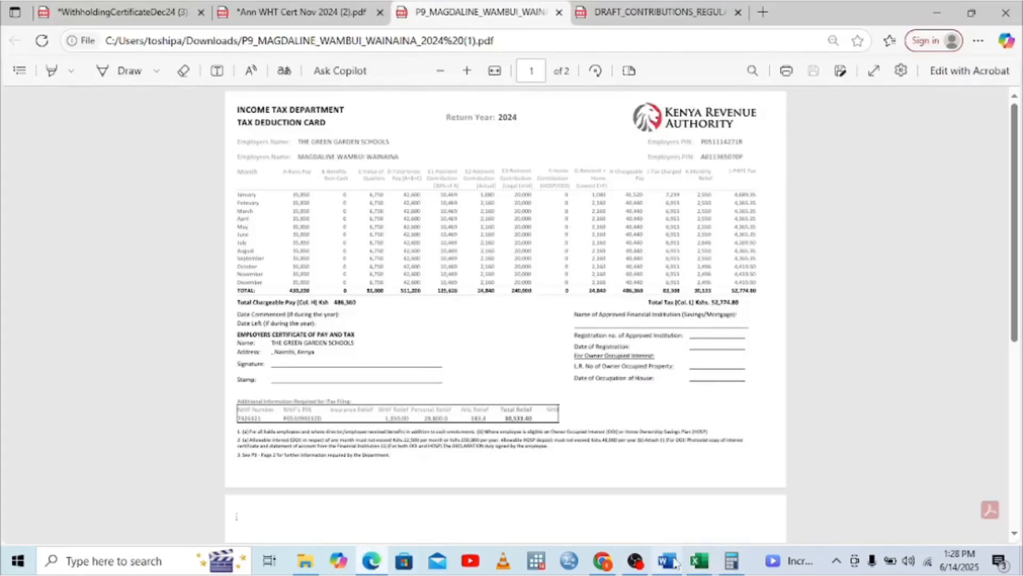
left_click(701, 562)
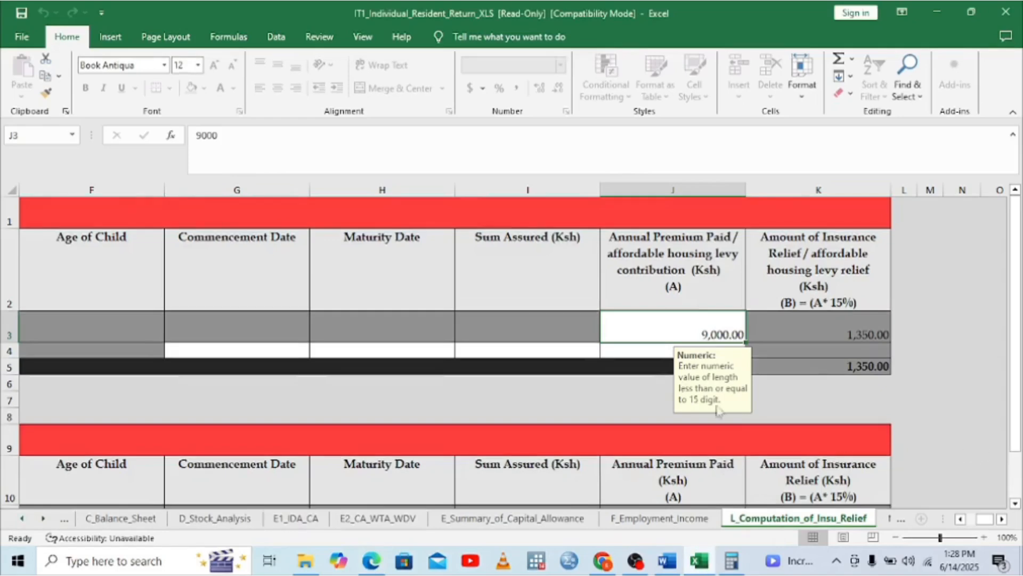
Set the policy type of the second relief row (C4) to AHR and review the row
left_click(960, 518)
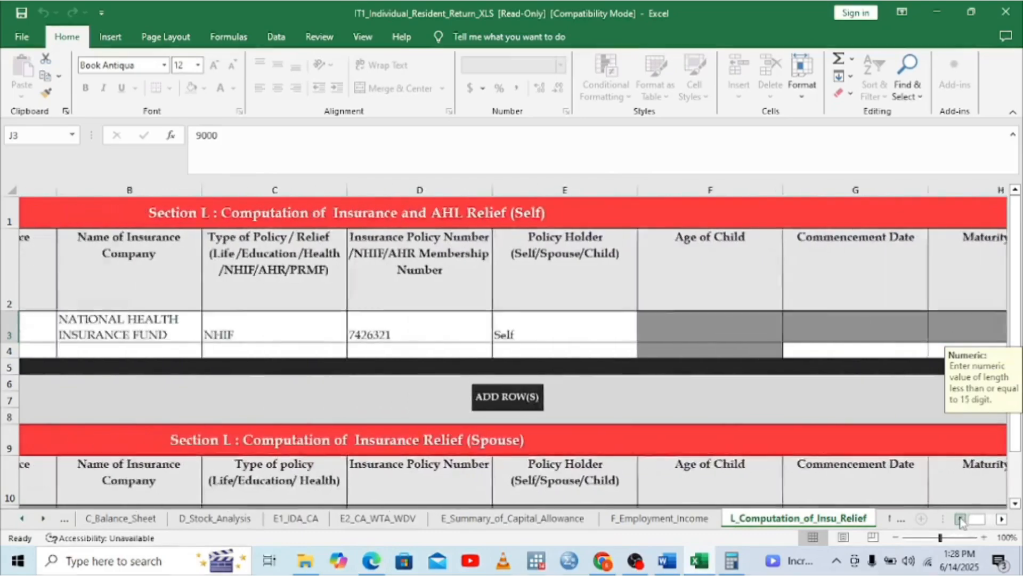
left_click(961, 518)
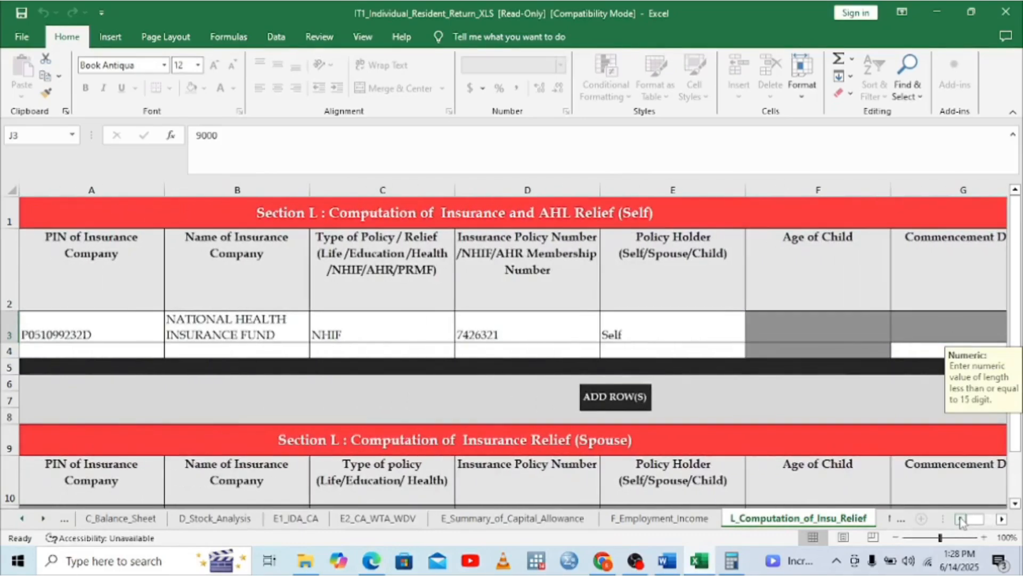
left_click(96, 353)
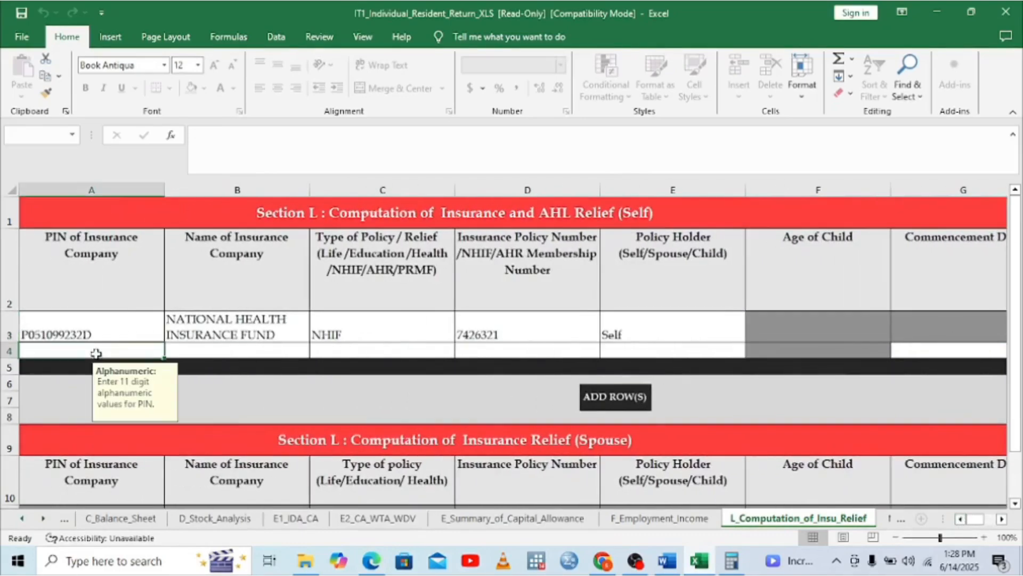
left_click(376, 351)
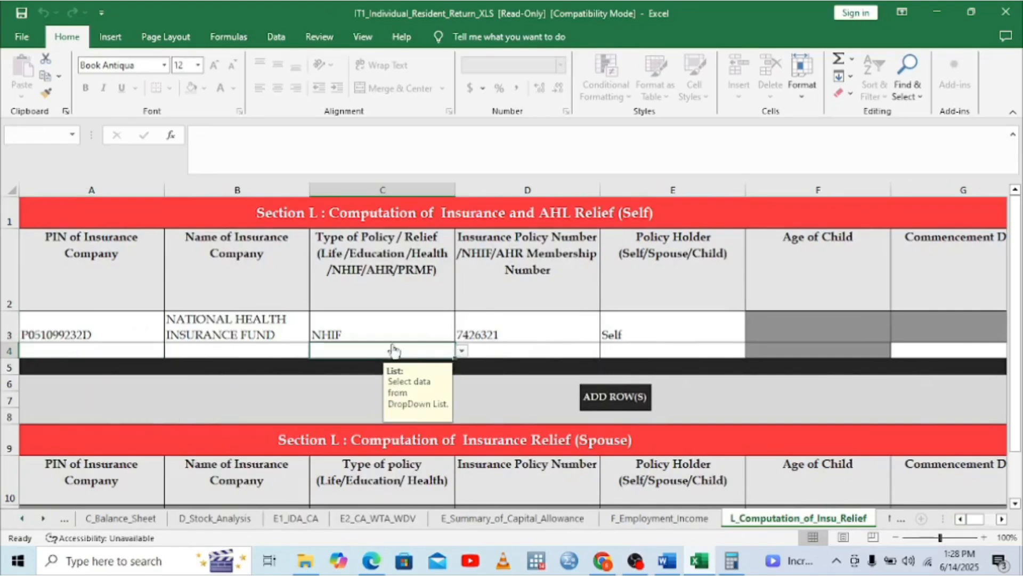
left_click(462, 352)
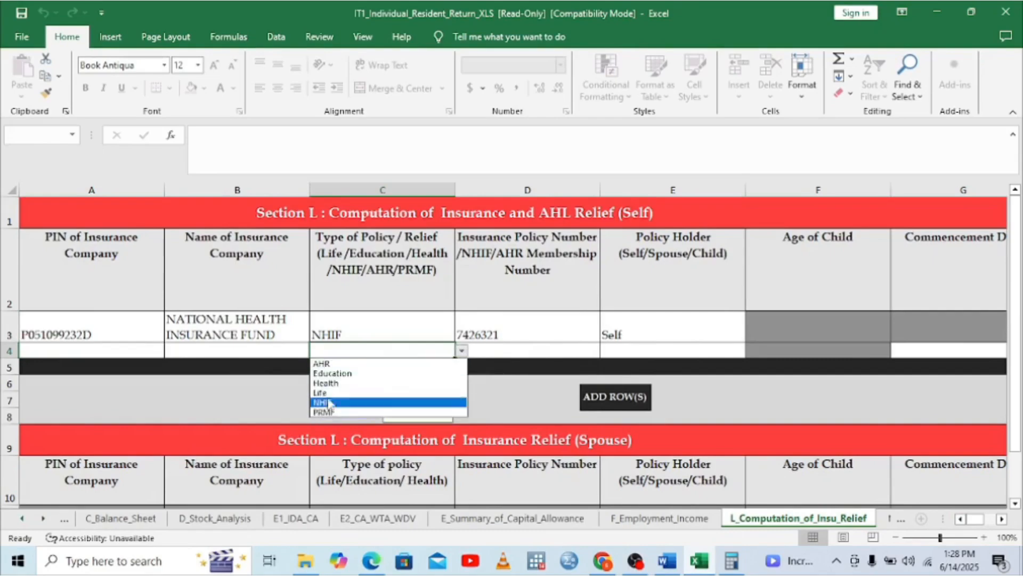
left_click(326, 364)
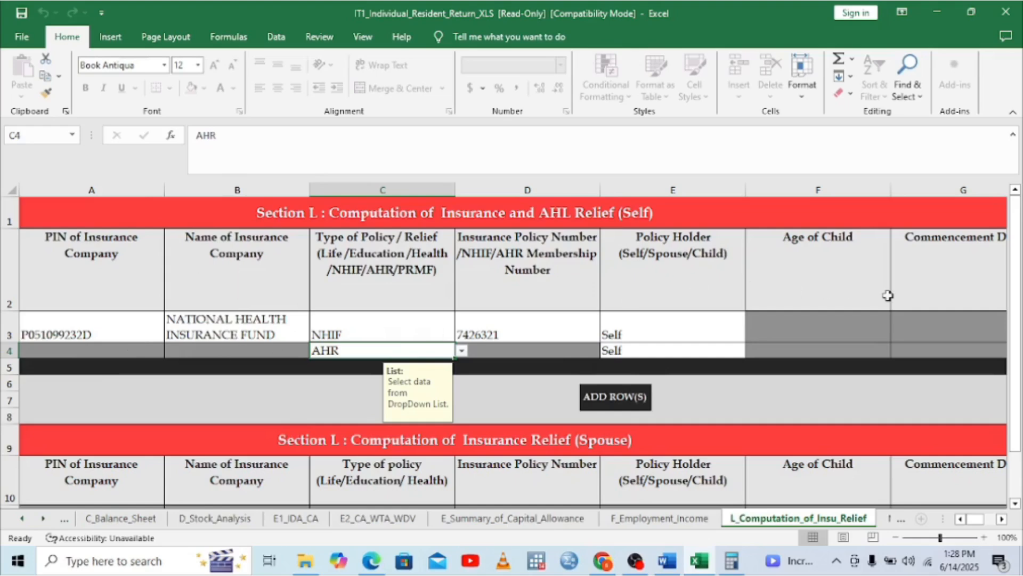
double_click(1001, 519)
left_click(1001, 520)
left_click(1001, 520)
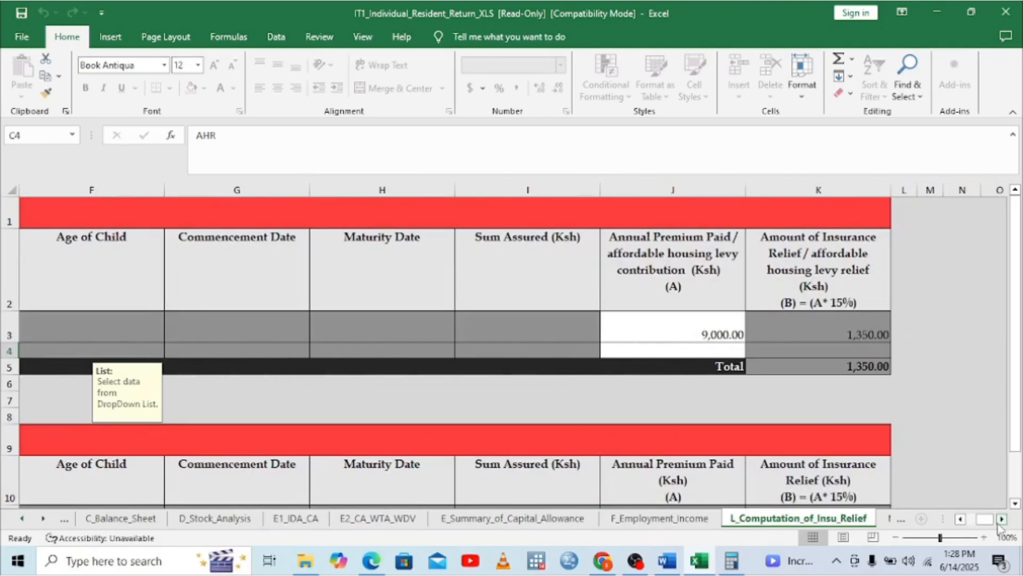
left_click(960, 518)
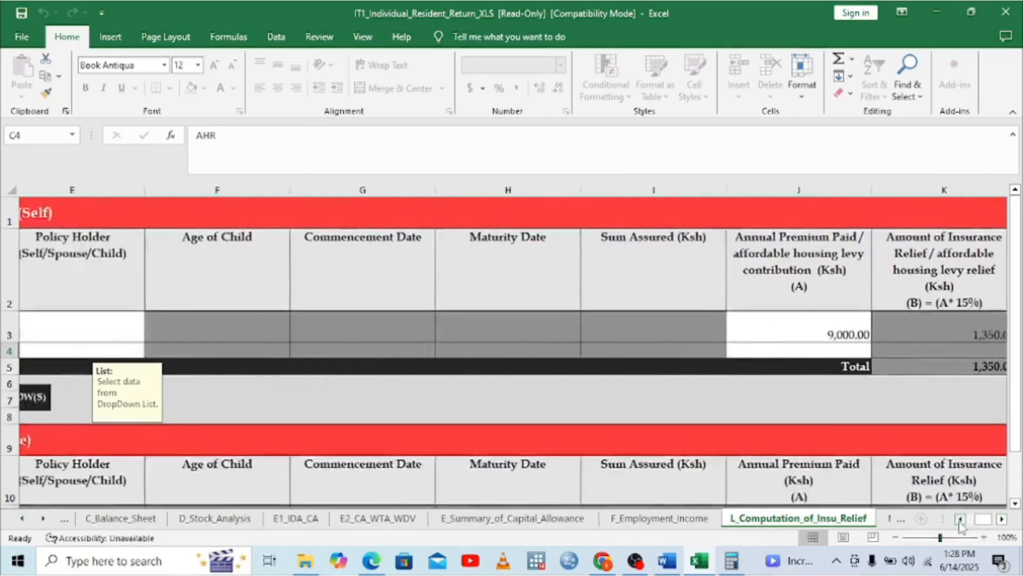
double_click(959, 519)
left_click(960, 519)
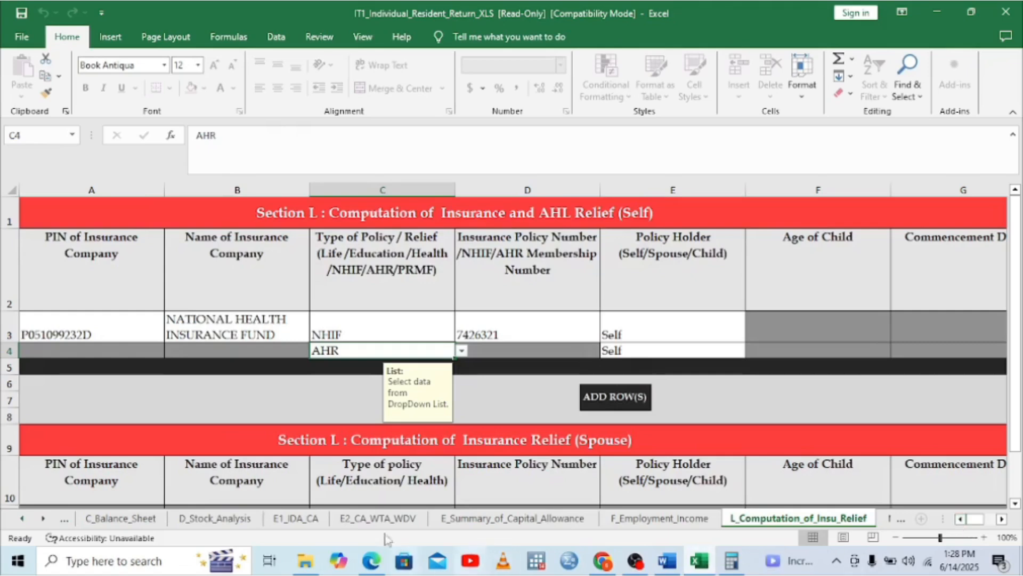
left_click(373, 564)
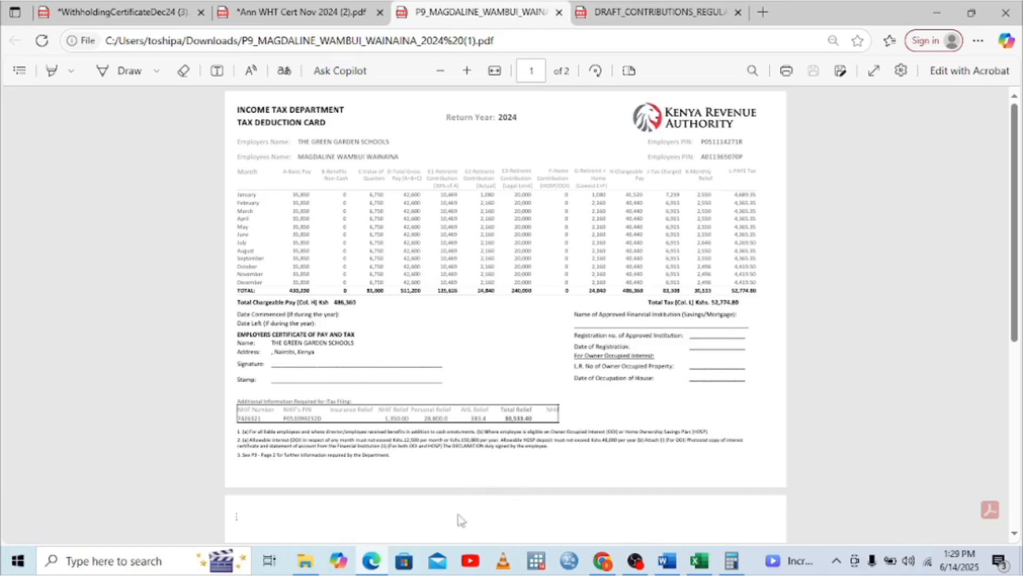
Clear Calculator, enter 511,200 and subtract 42,600, giving 468,600
left_click(732, 560)
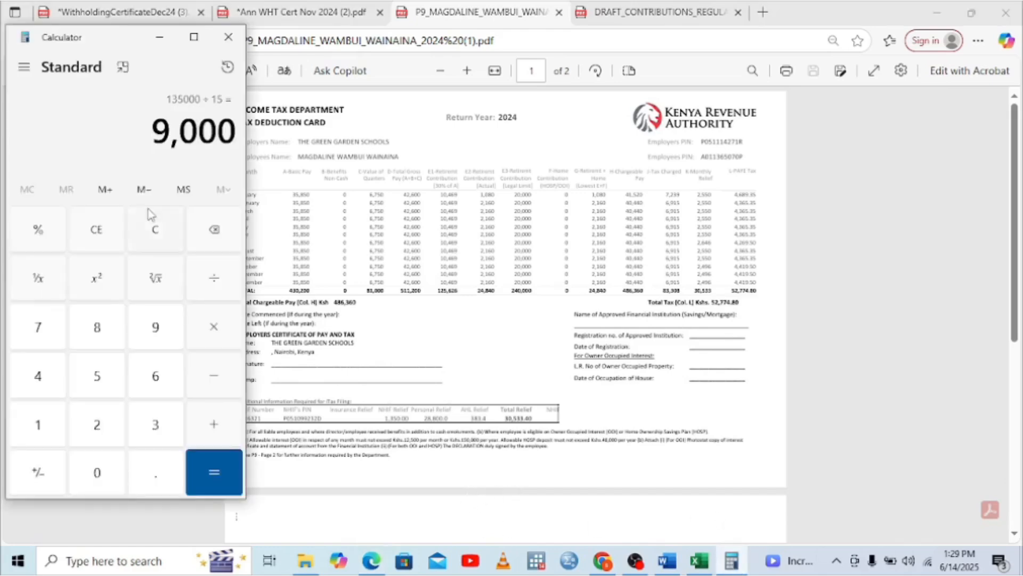
left_click(153, 234)
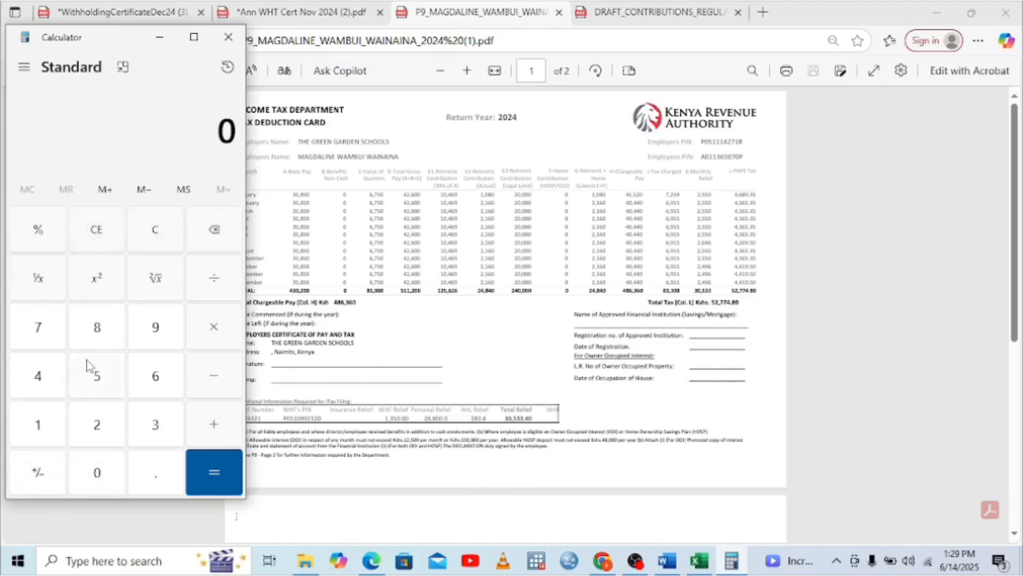
left_click(98, 389)
left_click(40, 434)
left_click(40, 434)
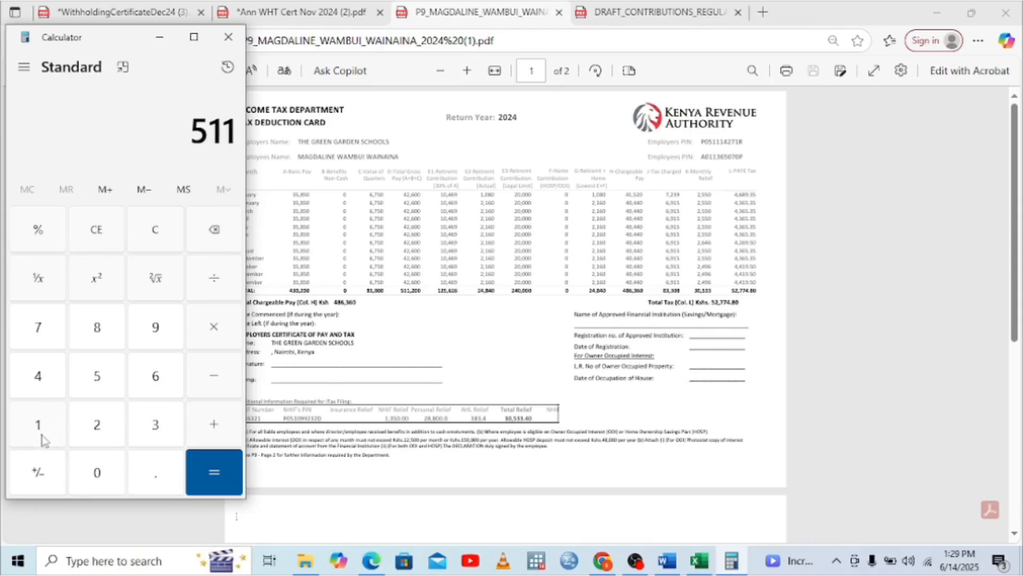
left_click(92, 429)
left_click(108, 471)
left_click(108, 470)
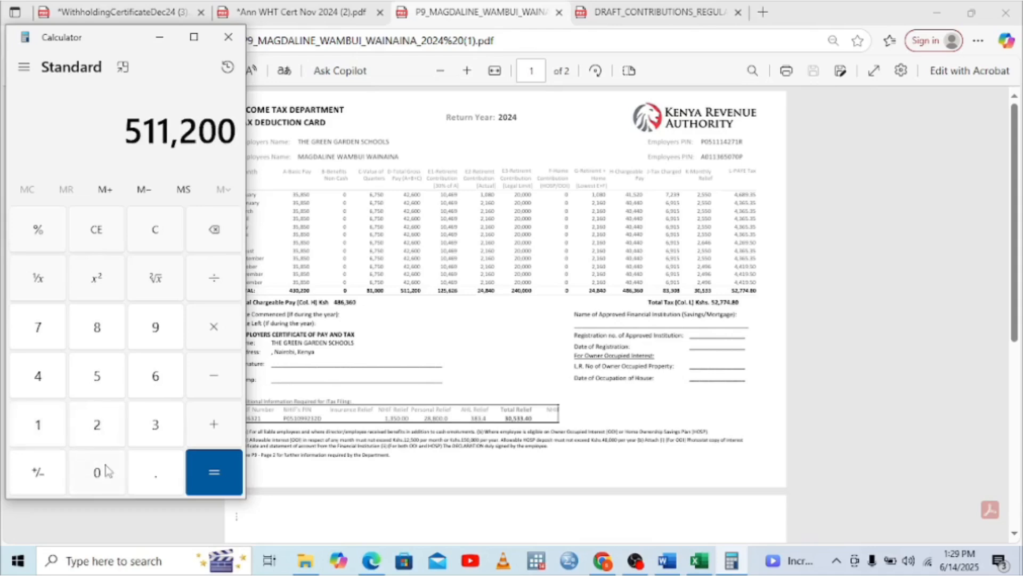
left_click(217, 386)
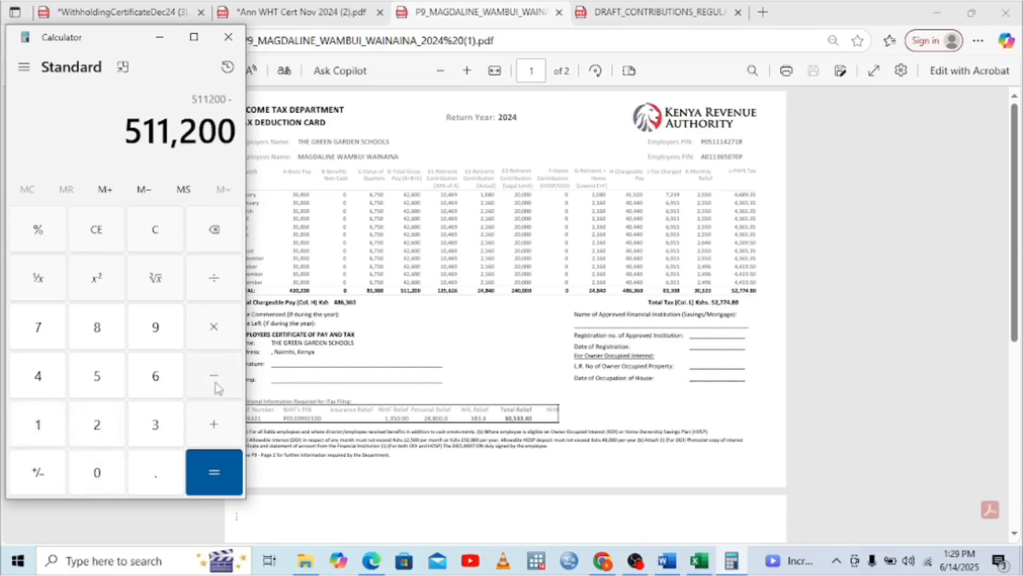
left_click(45, 376)
left_click(102, 421)
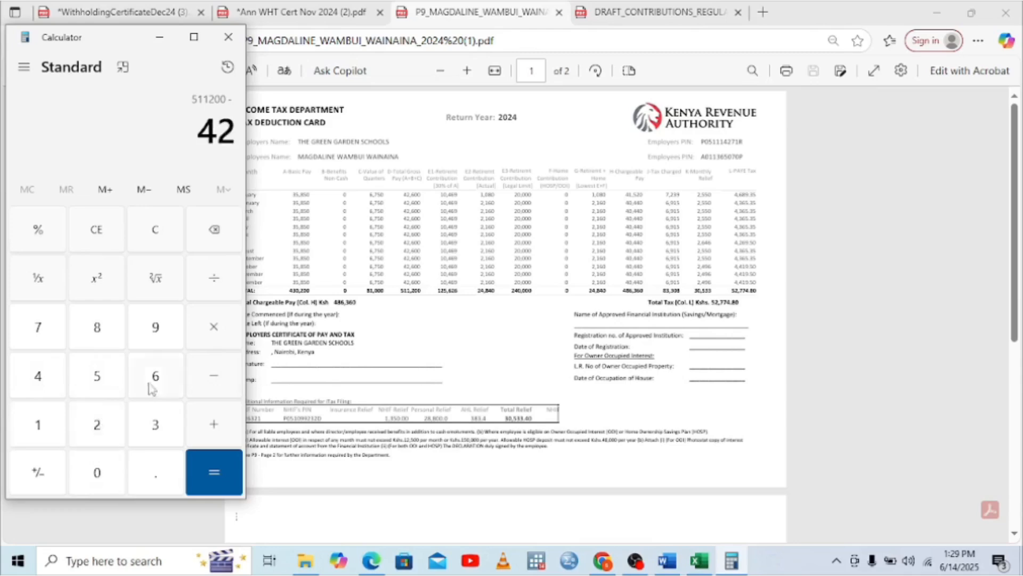
left_click(156, 379)
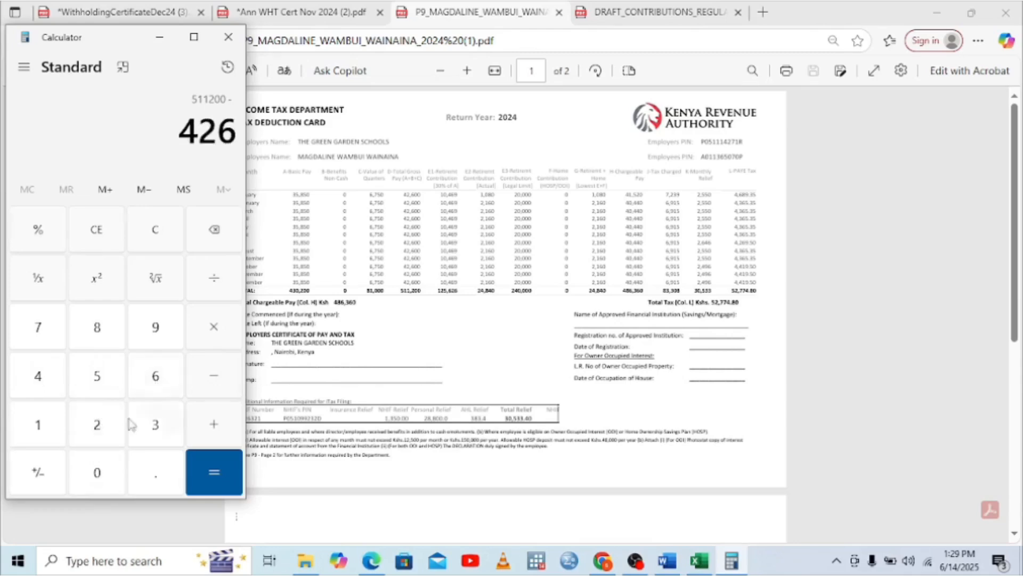
left_click(98, 472)
left_click(97, 472)
left_click(212, 459)
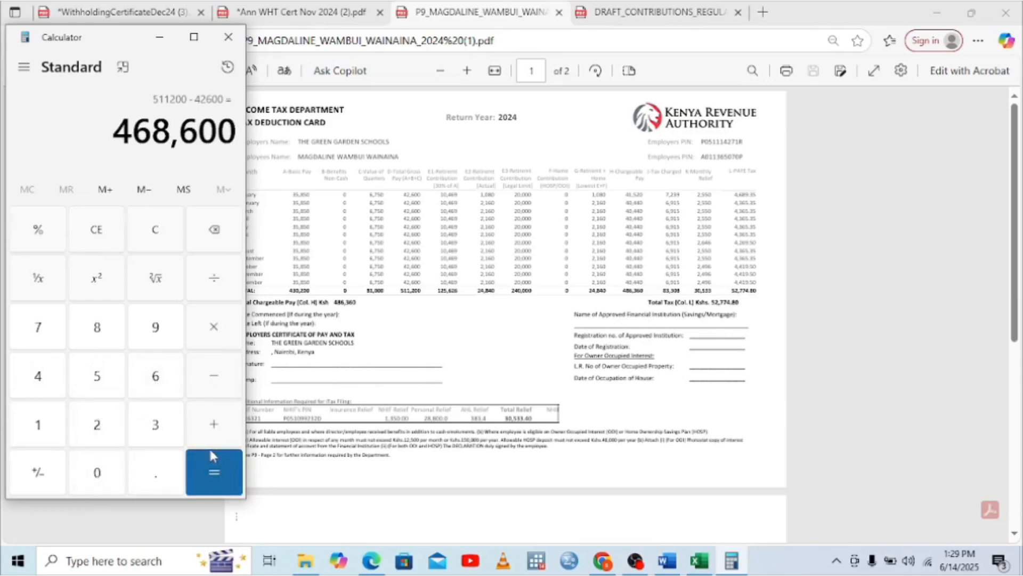
Subtract 42,600 twice more, bringing the total down to 383,400
left_click(217, 376)
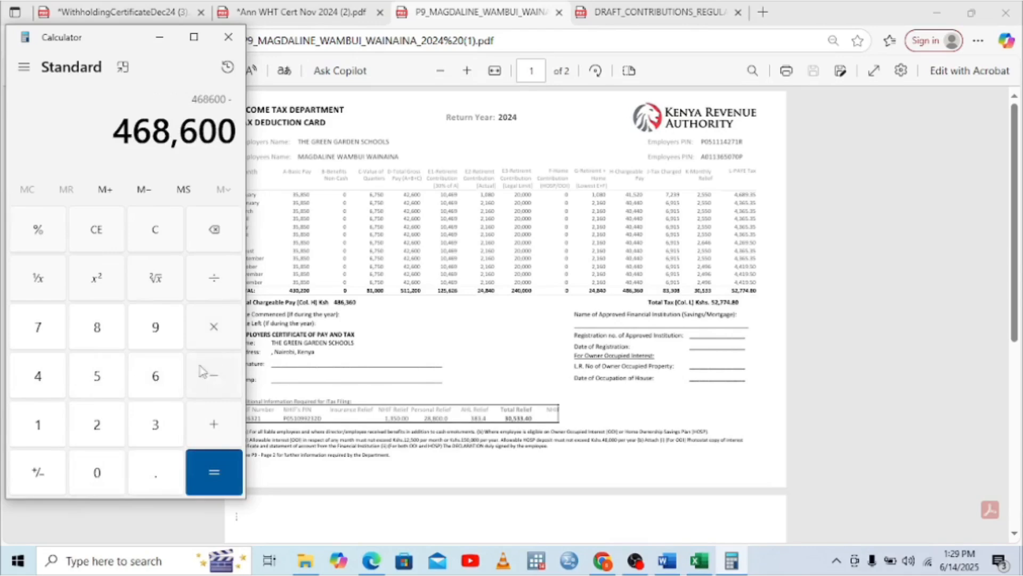
left_click(45, 381)
left_click(155, 378)
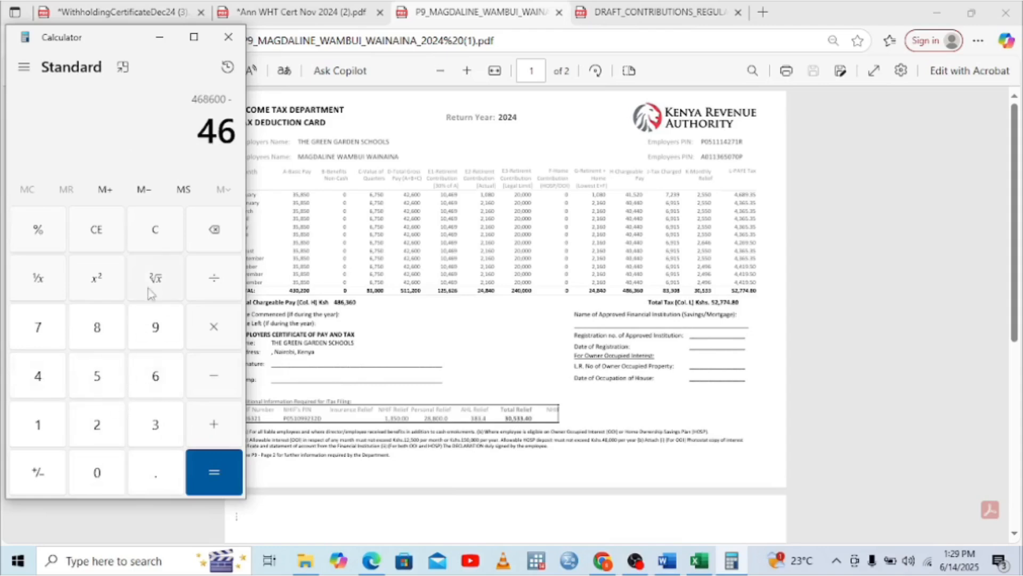
left_click(206, 230)
left_click(104, 425)
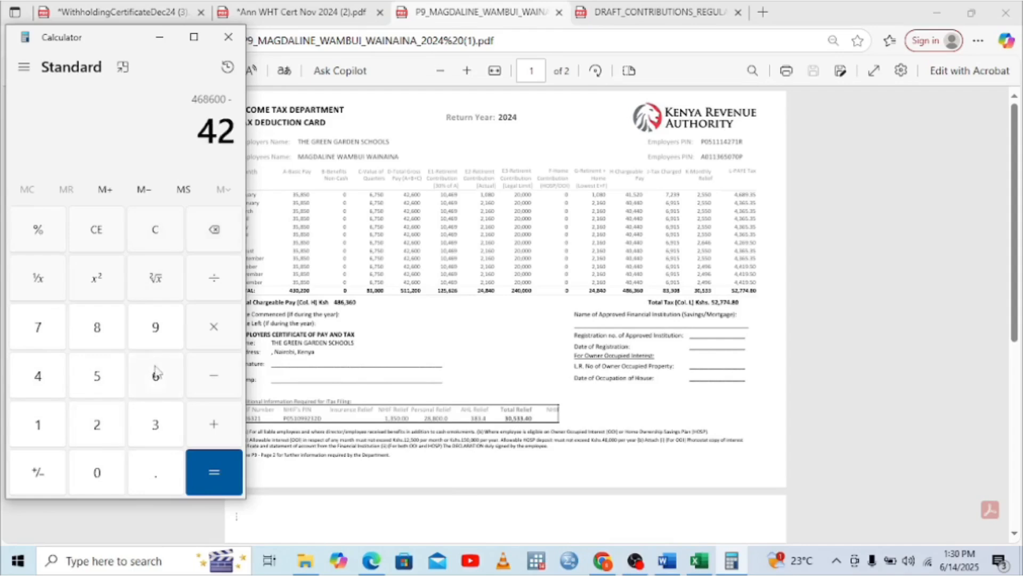
left_click(156, 373)
left_click(98, 474)
left_click(98, 473)
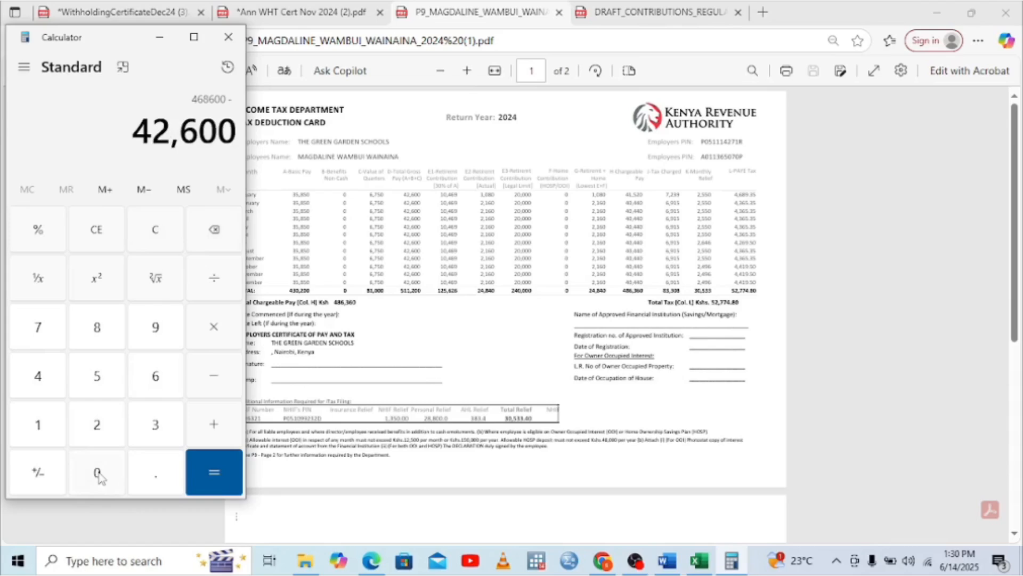
left_click(206, 468)
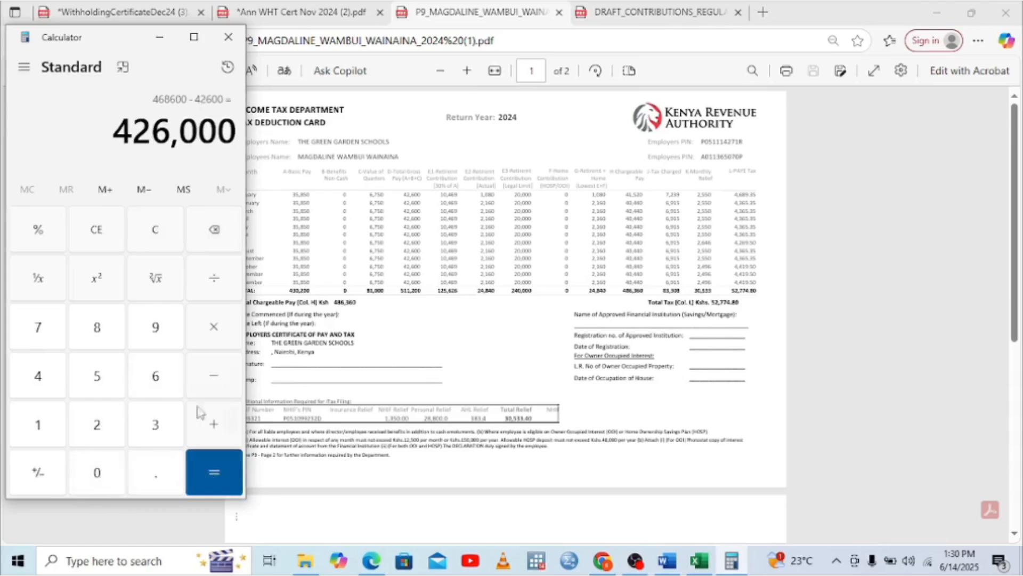
left_click(219, 385)
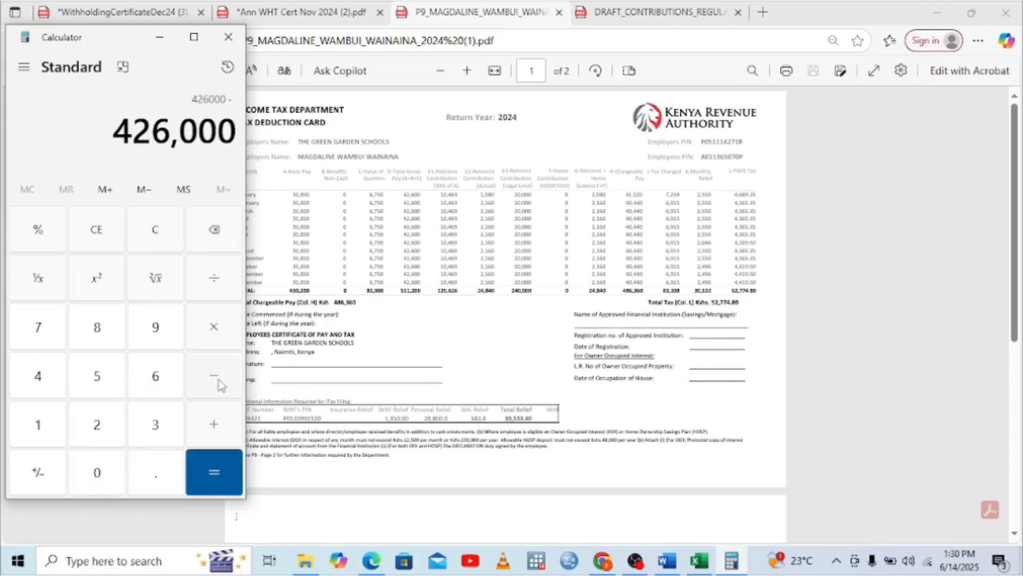
left_click(54, 384)
left_click(92, 429)
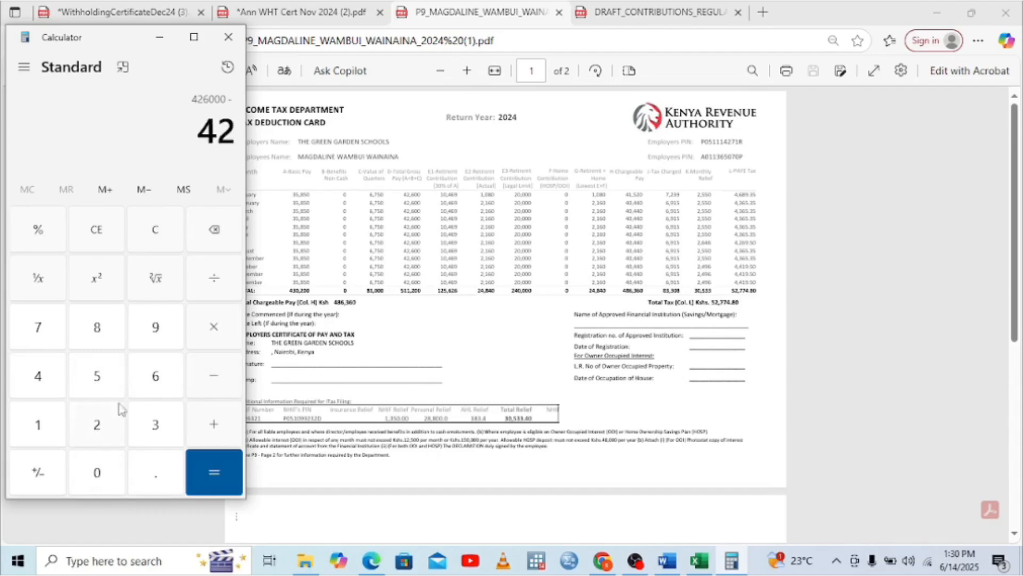
left_click(155, 377)
left_click(103, 470)
left_click(107, 471)
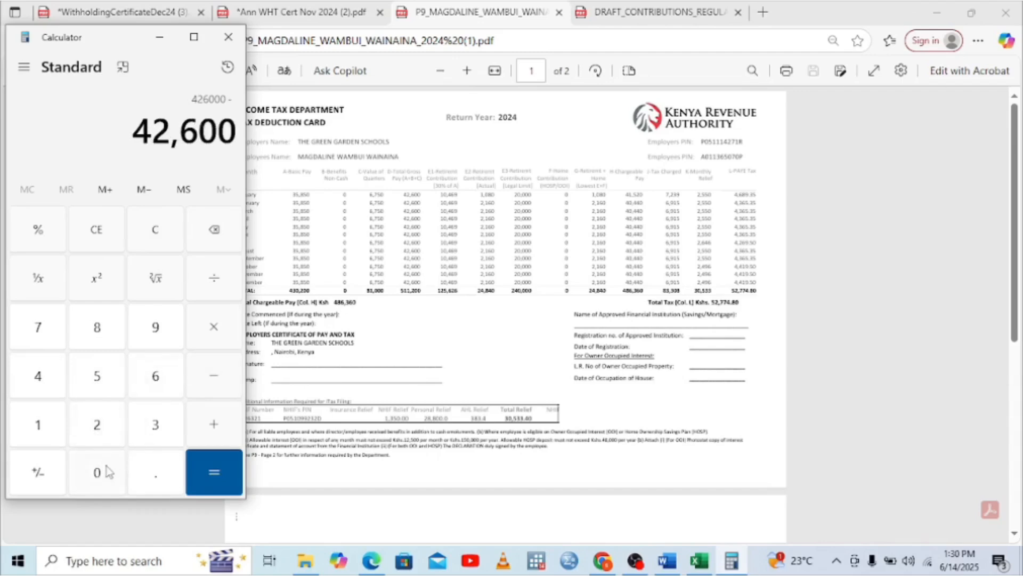
left_click(228, 473)
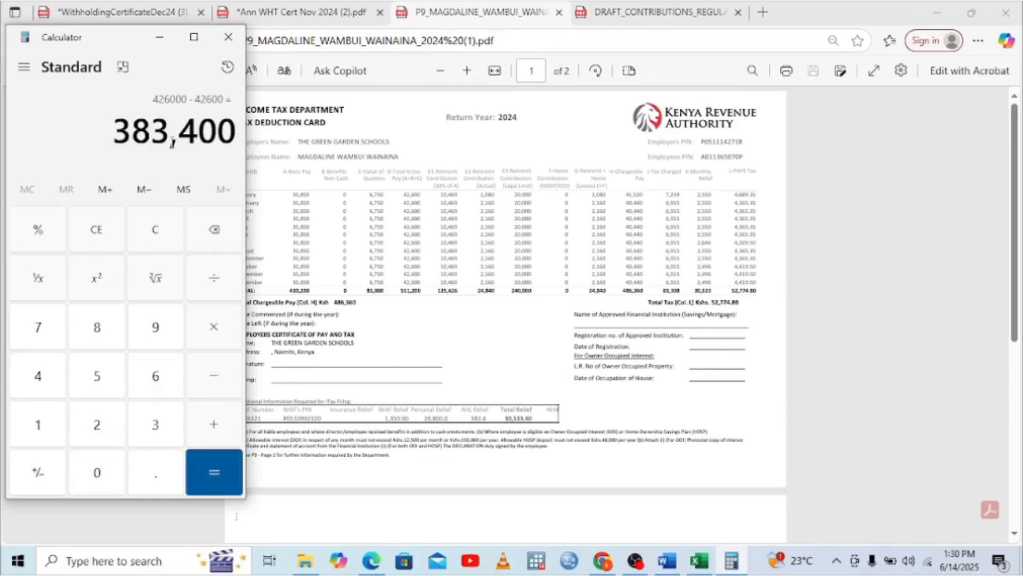
Multiply 383,400 by 0.015 to get the 1.5% figure of 5,751
left_click(215, 333)
left_click(92, 479)
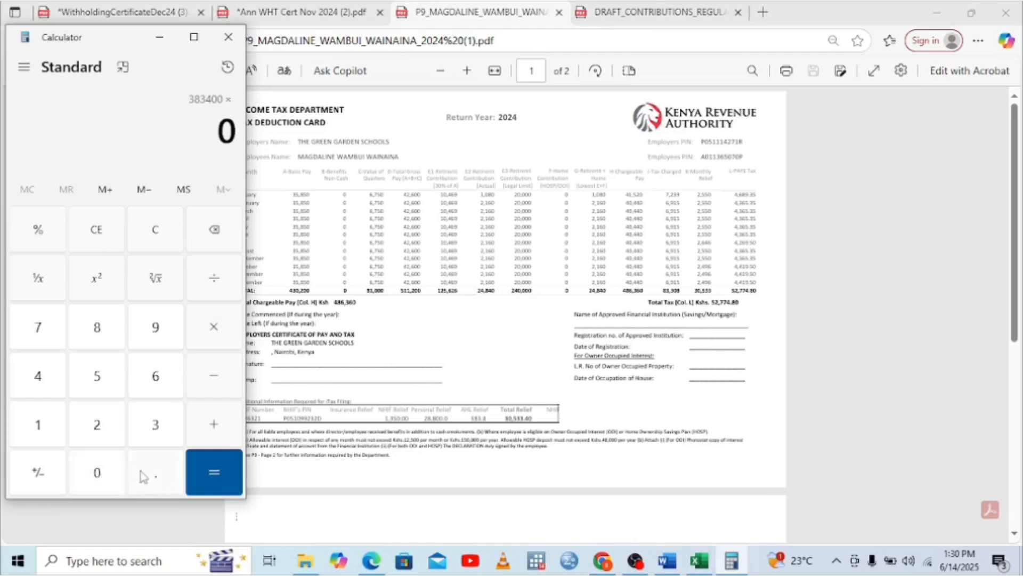
left_click(140, 475)
left_click(107, 474)
left_click(59, 434)
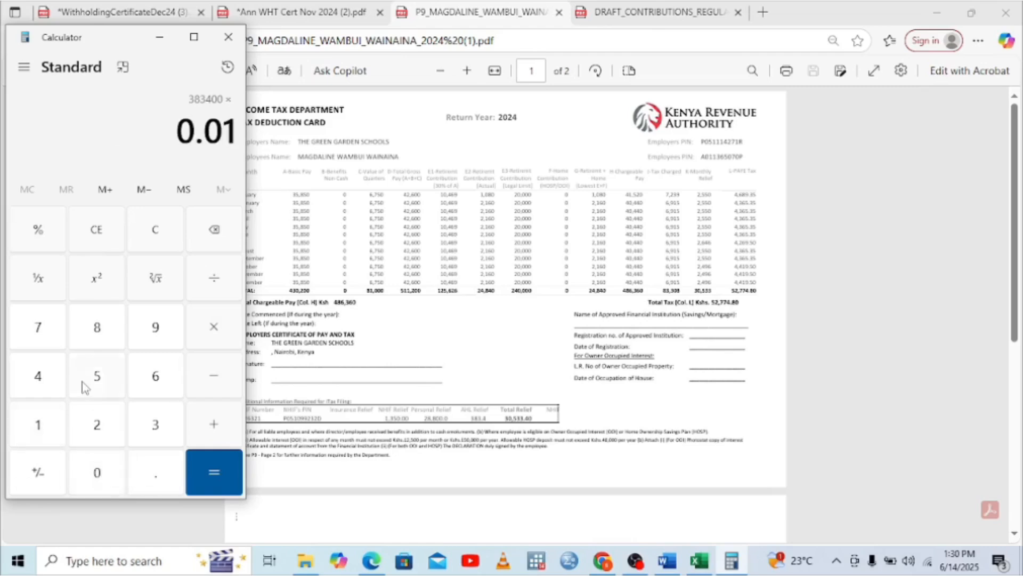
left_click(83, 387)
left_click(192, 472)
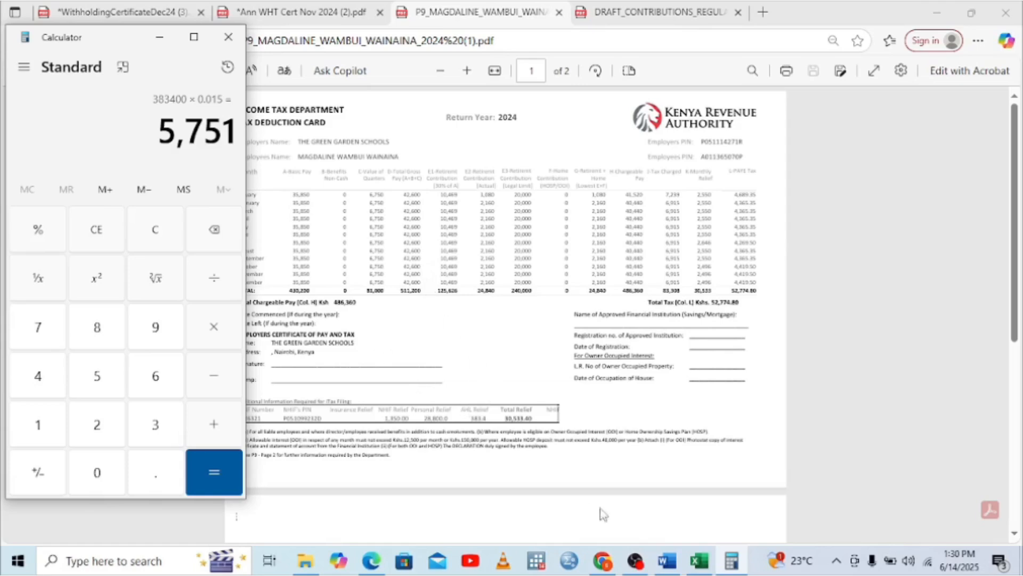
left_click(698, 560)
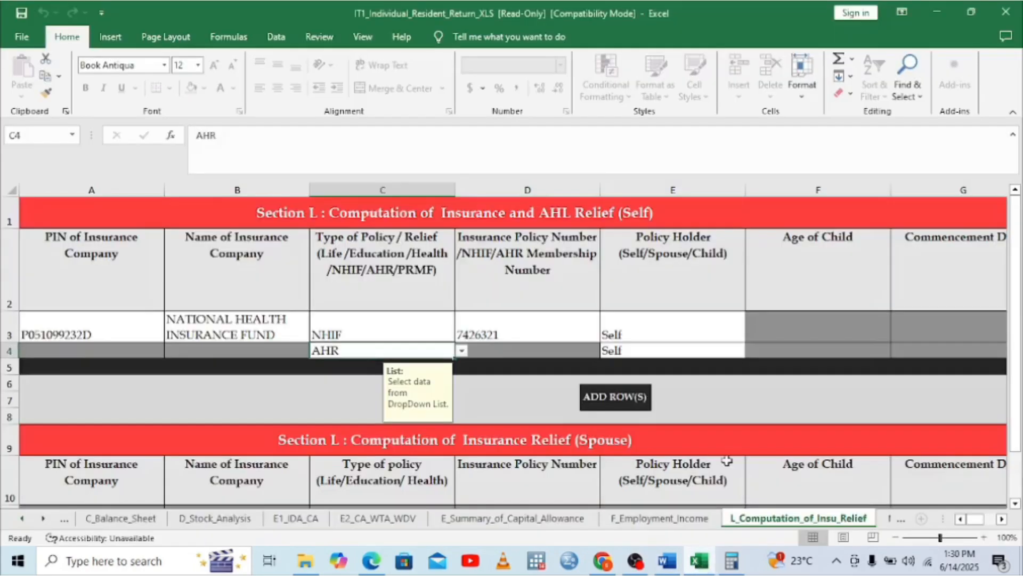
Enter the 5,751 AHR contribution in J4, giving 862.65 relief and a 2,212.65 total
left_click(698, 561)
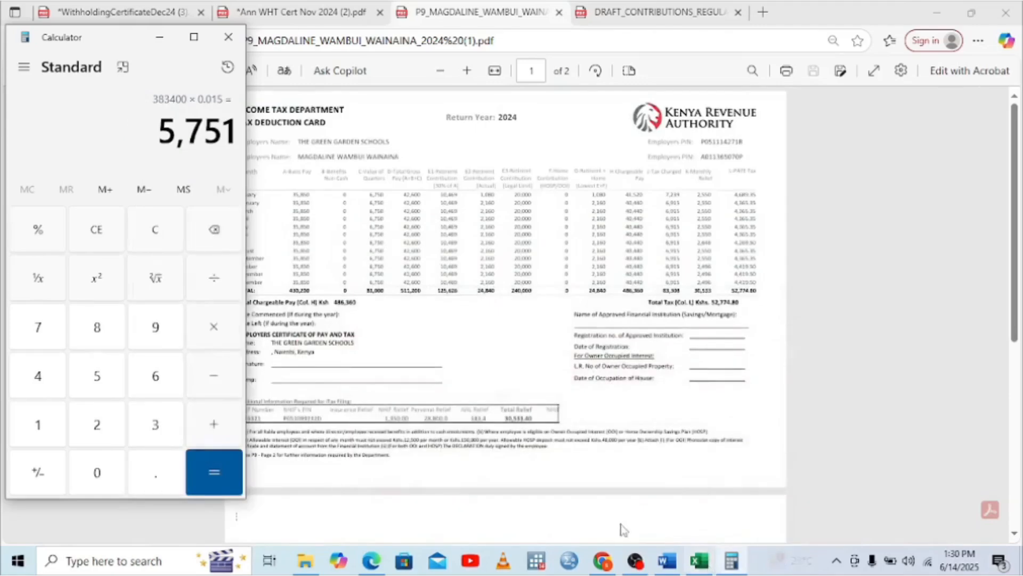
left_click(698, 561)
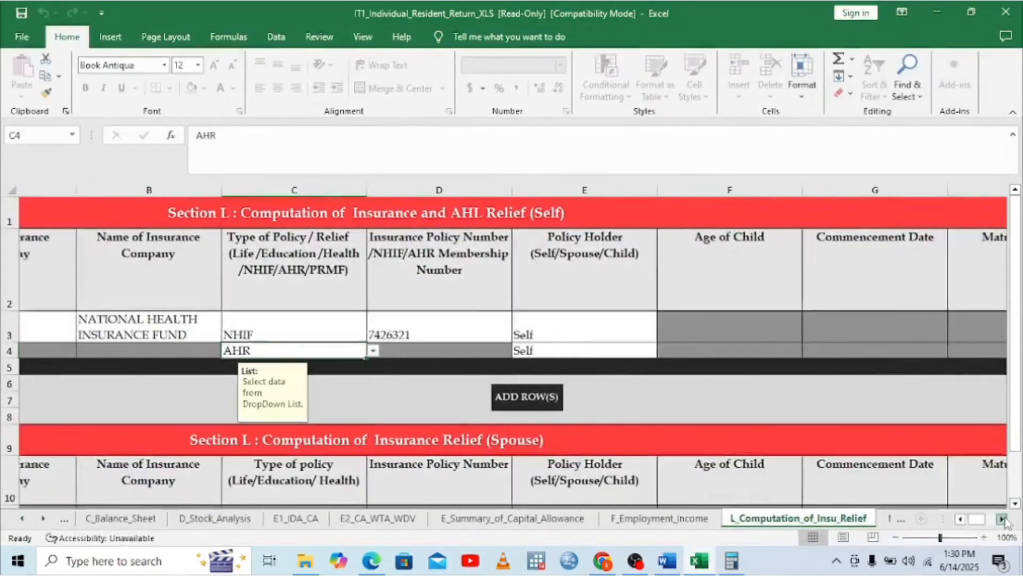
left_click(1002, 518)
left_click(1002, 519)
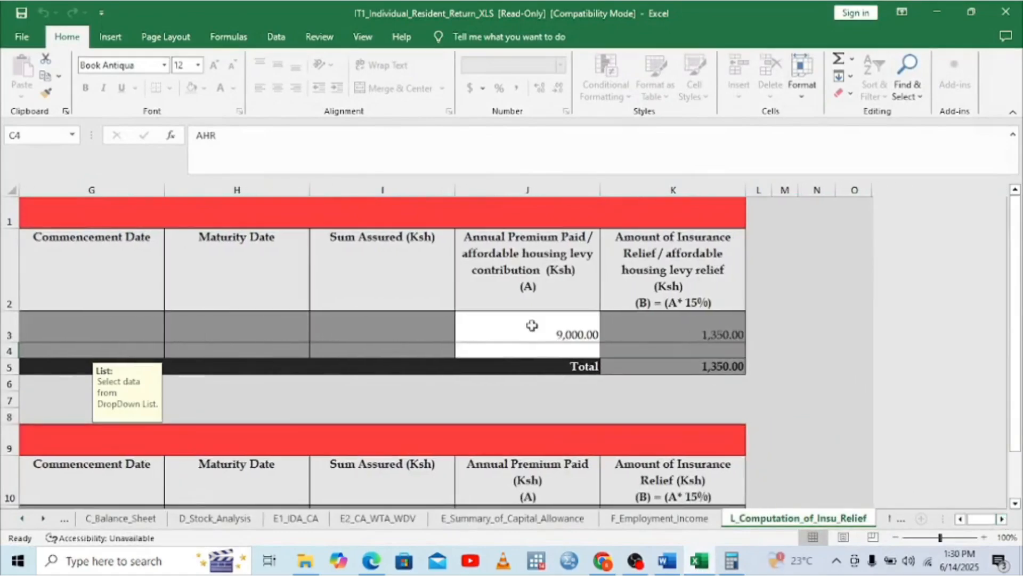
left_click(498, 347)
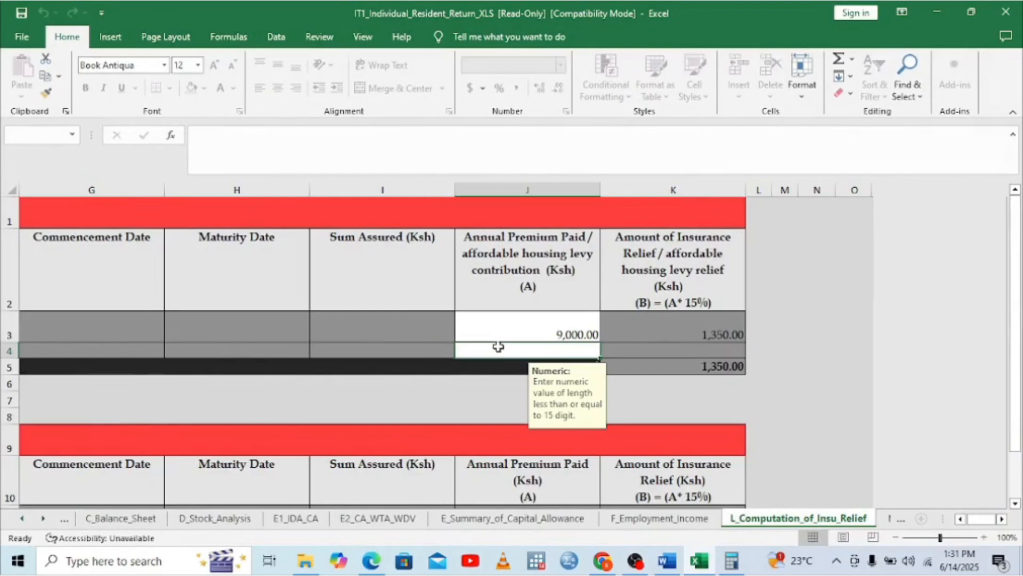
type("57")
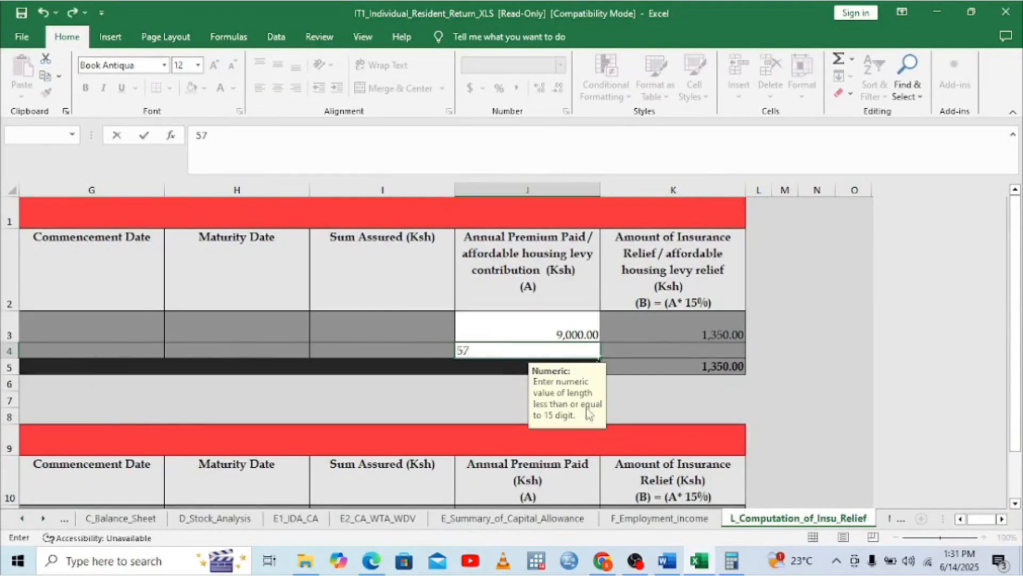
left_click(731, 560)
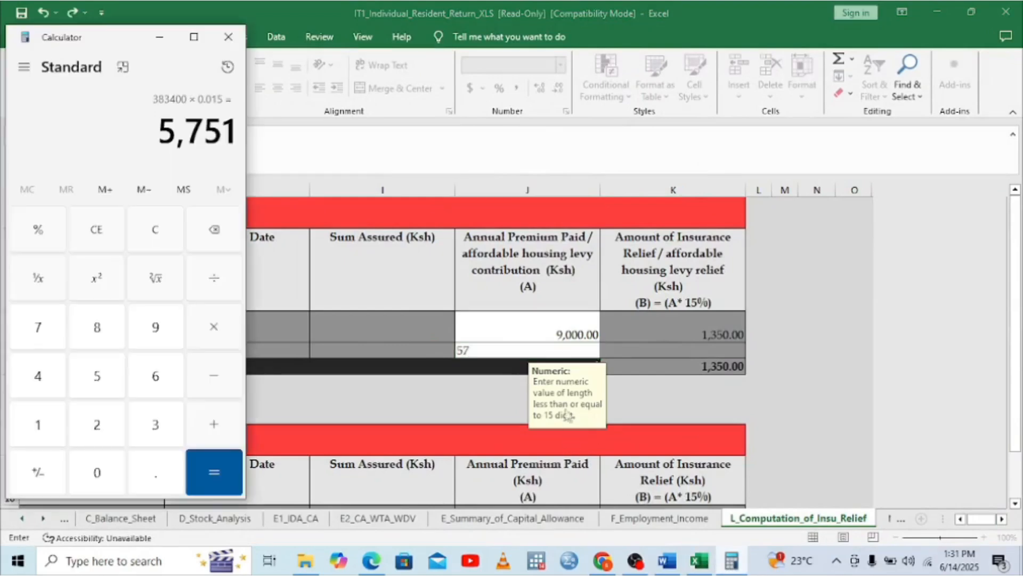
left_click(482, 347)
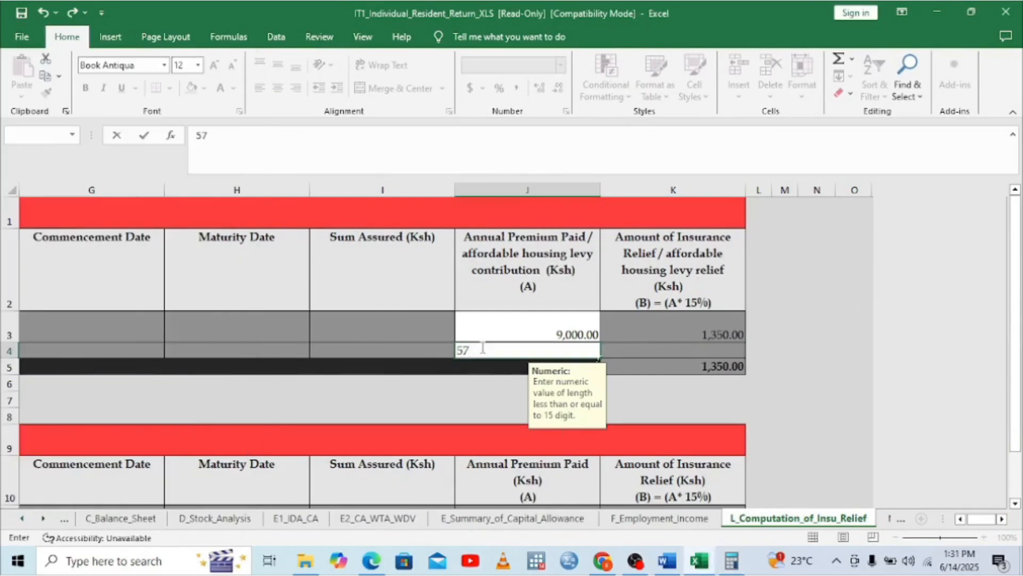
type("51")
left_click(634, 352)
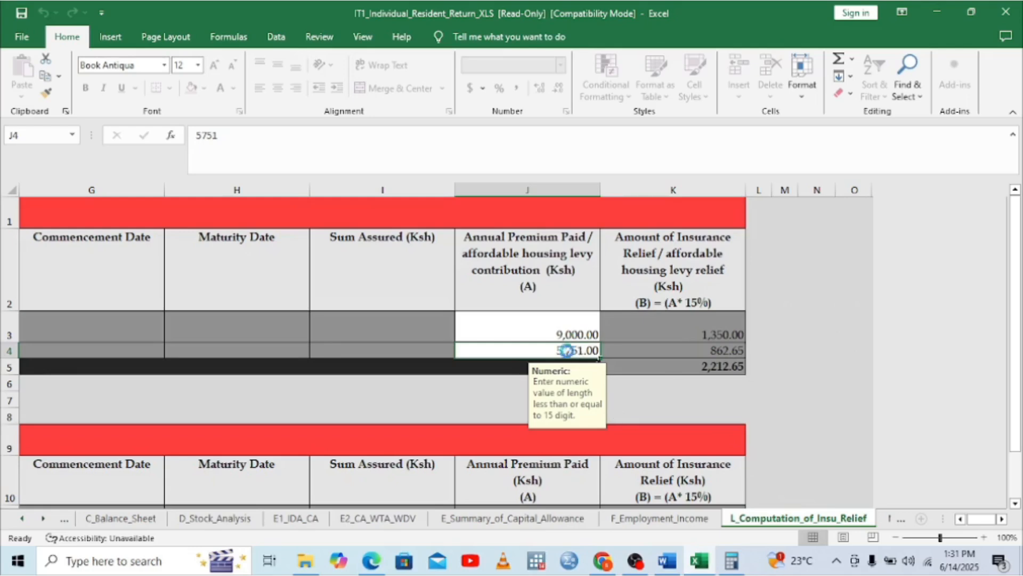
Clear the J4 contribution again and go back to the P9 card
double_click(574, 351)
left_click(642, 256)
key("BackSpace")
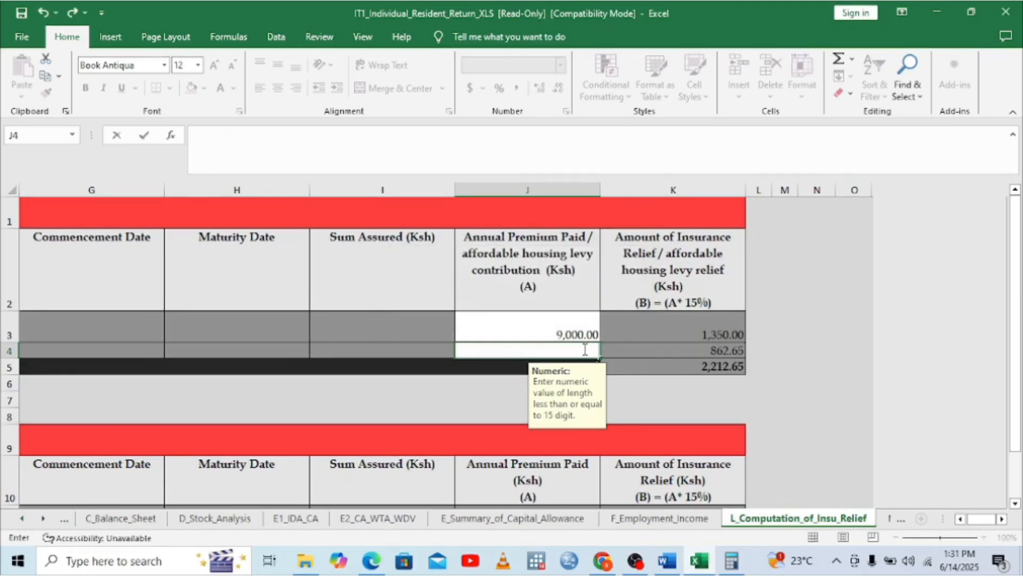
left_click(379, 563)
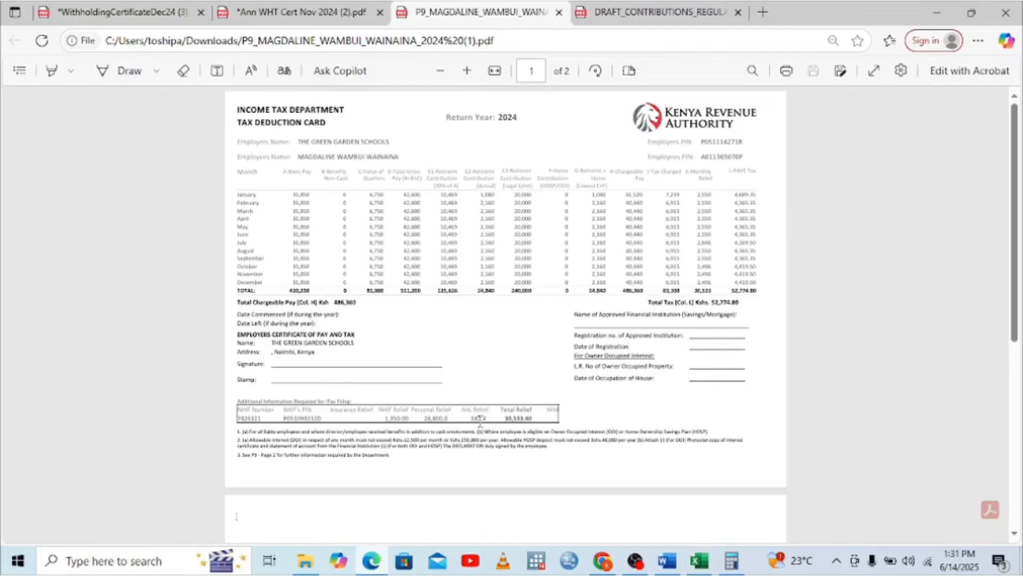
Select the AHL Relief figure on the P9 card, then bring up the Word calculation notes
left_click_drag(480, 420, 475, 425)
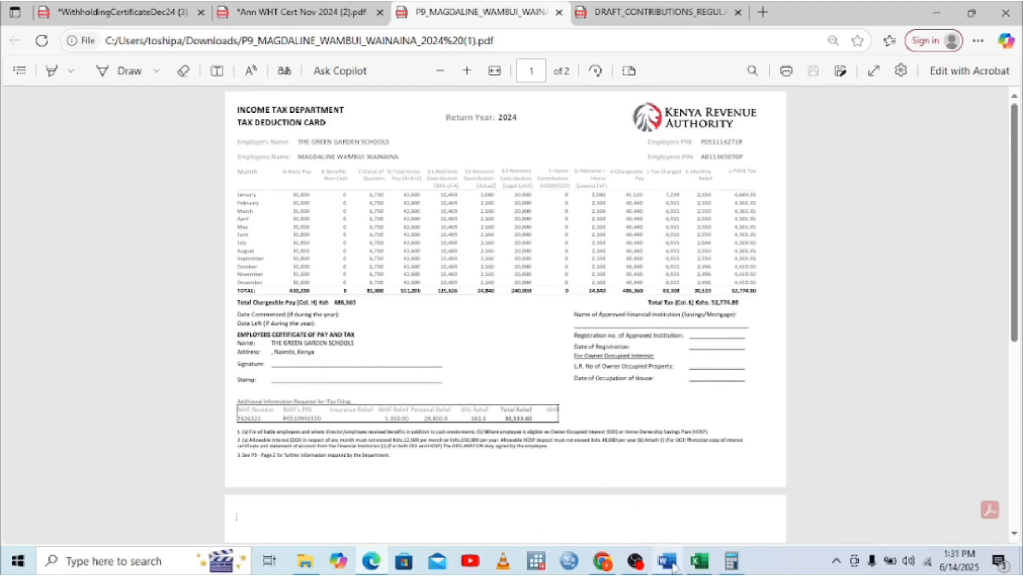
mouse_move(674, 566)
left_click(667, 510)
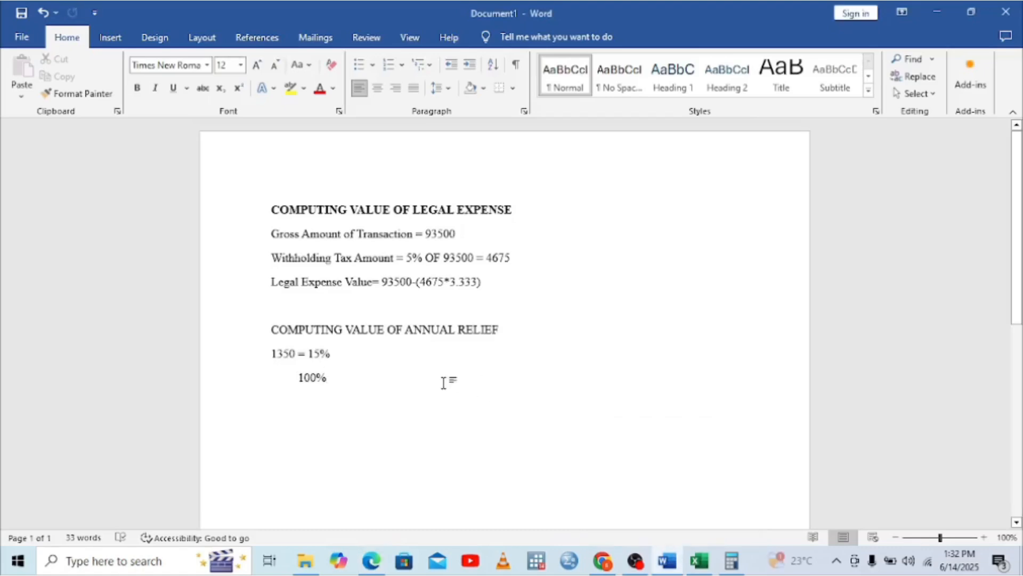
Add an AHL RELIEF heading with '383.4 = 15%' and '100%' below it
key("Return")
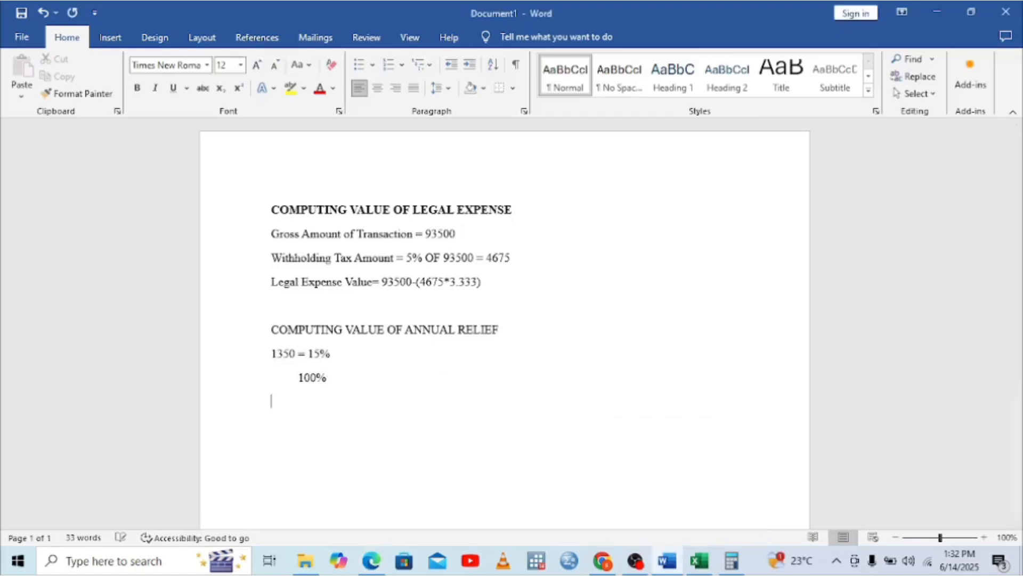
type("AHL RELIEF")
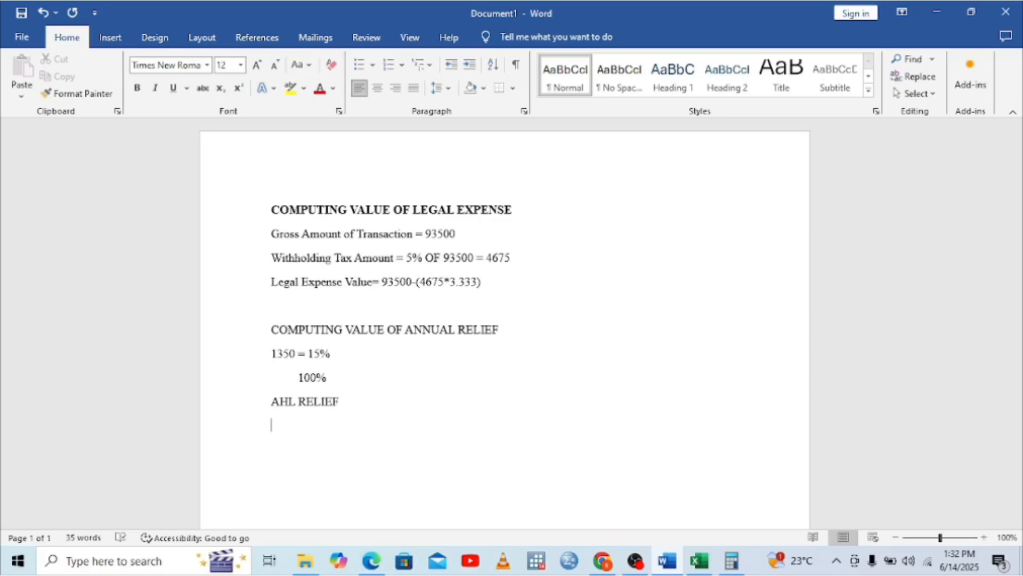
left_click(372, 561)
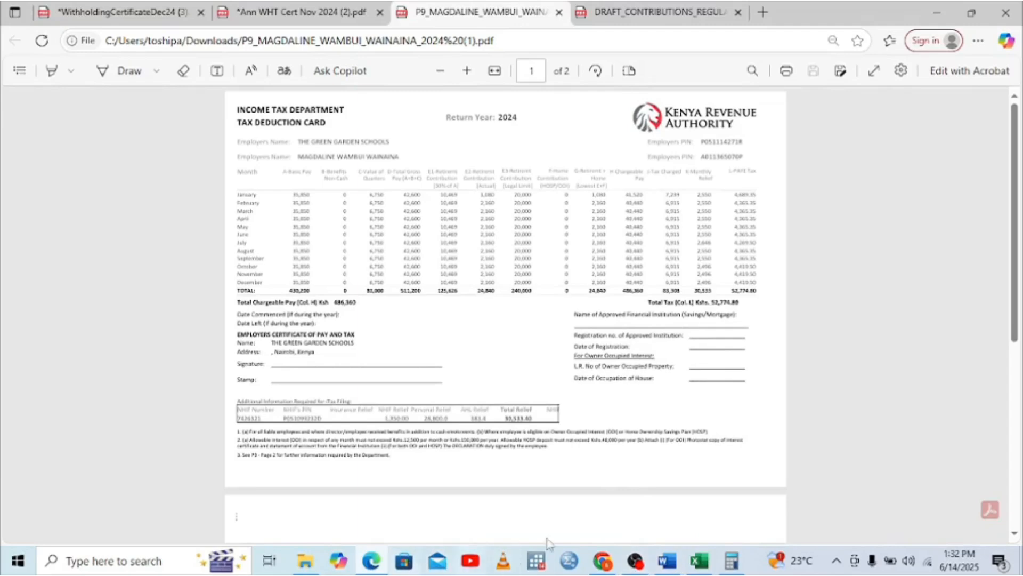
left_click(673, 566)
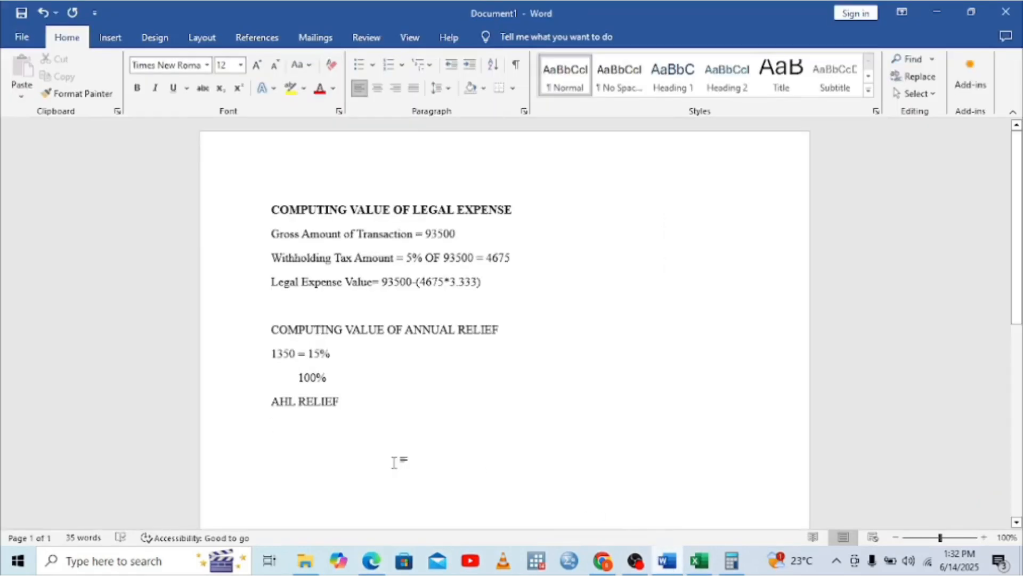
type("3")
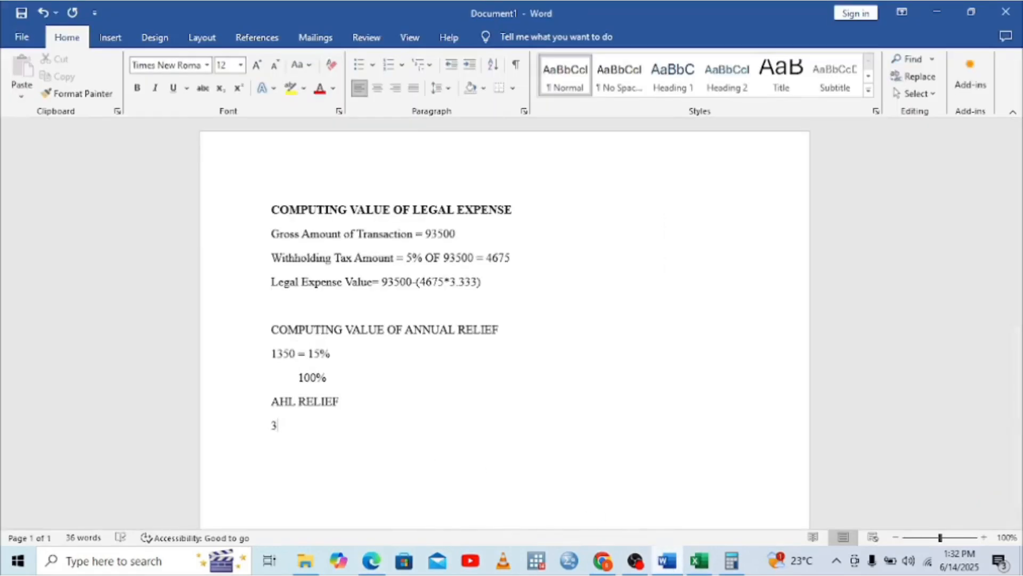
type("83.4 = 15%")
key("Return")
type("100")
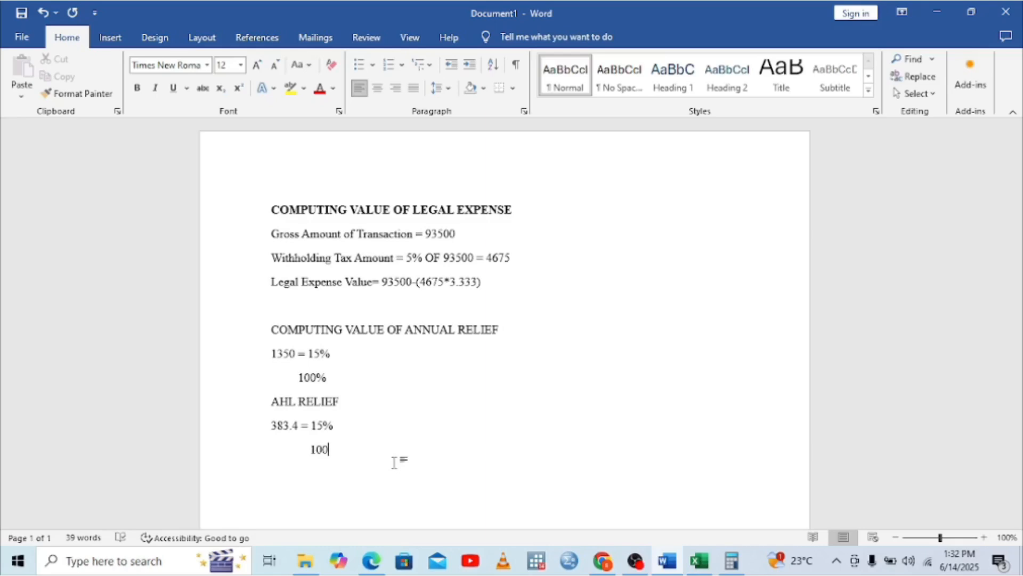
type("%")
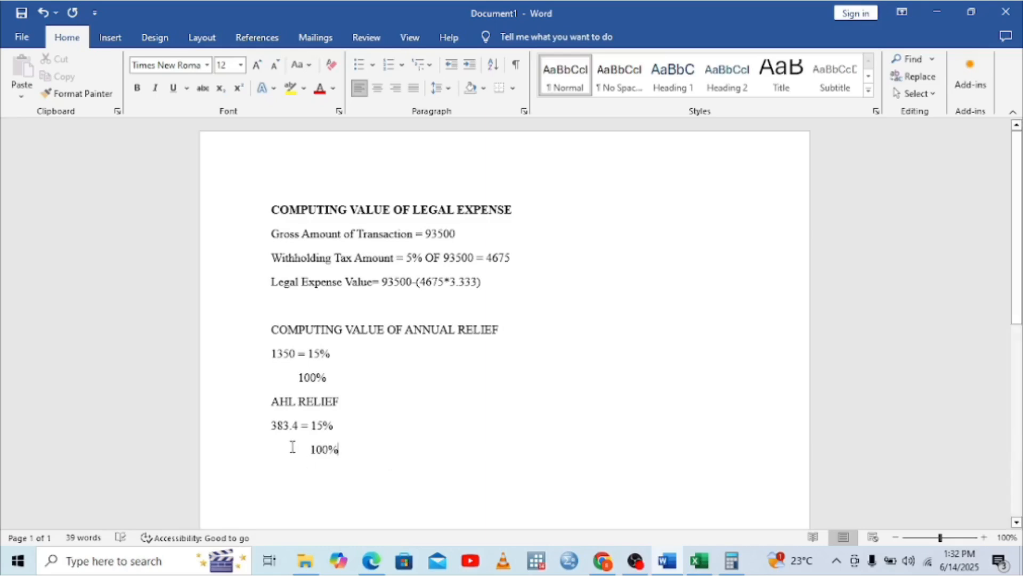
In a cleared Calculator, multiply 383.4 by 100 to get 38,340
left_click(733, 561)
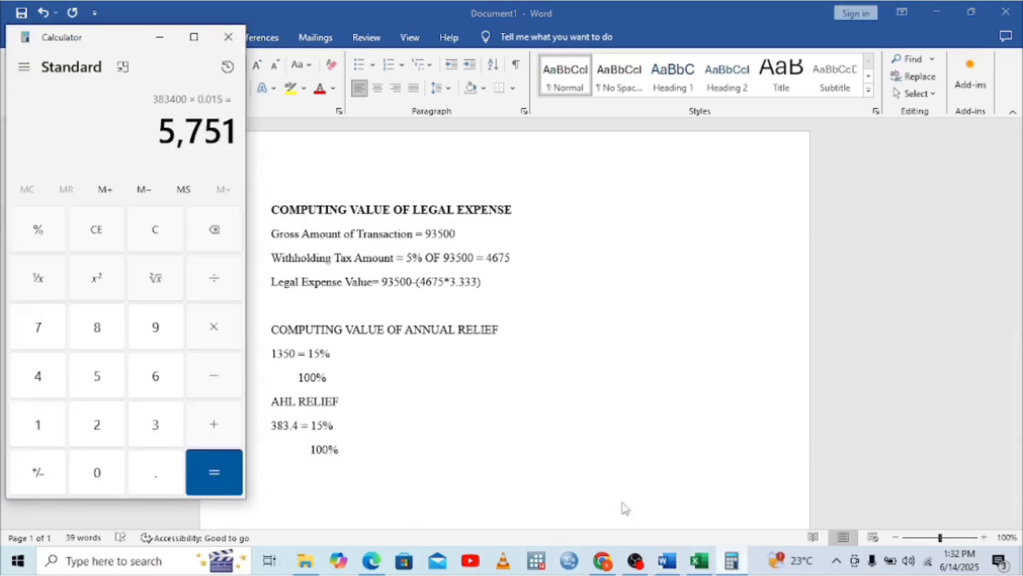
left_click(218, 231)
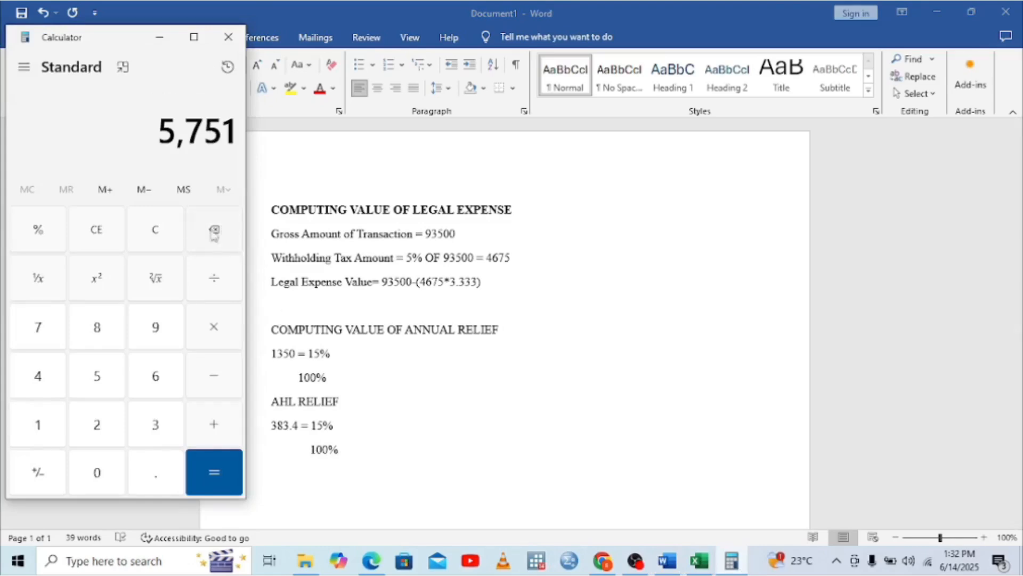
left_click(151, 235)
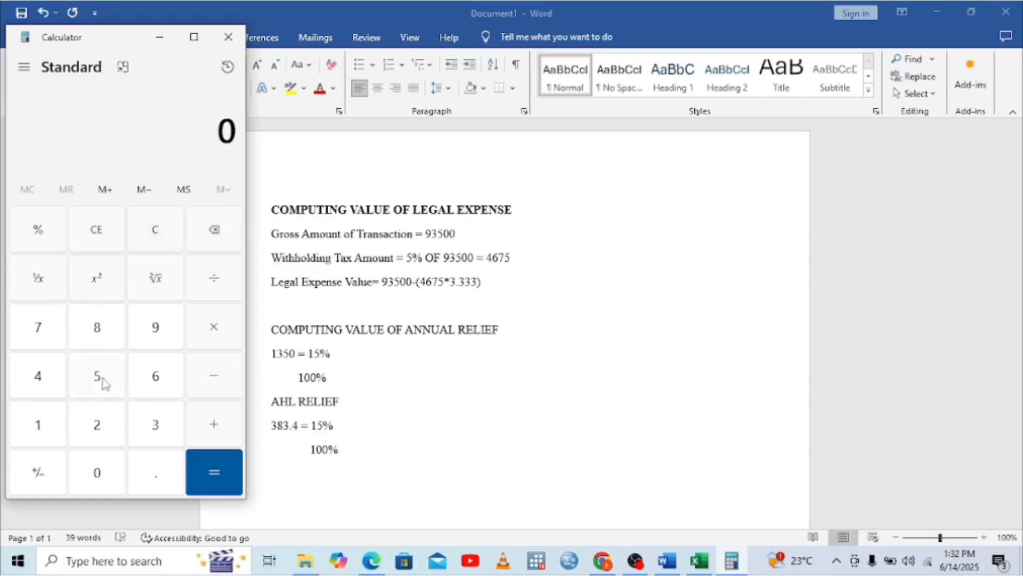
left_click(146, 427)
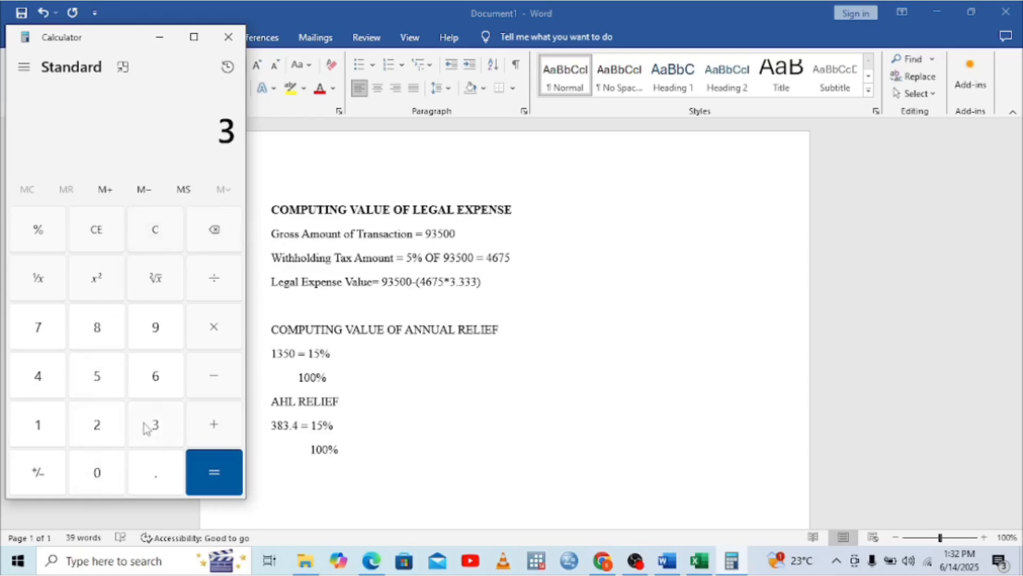
left_click(102, 352)
left_click(40, 379)
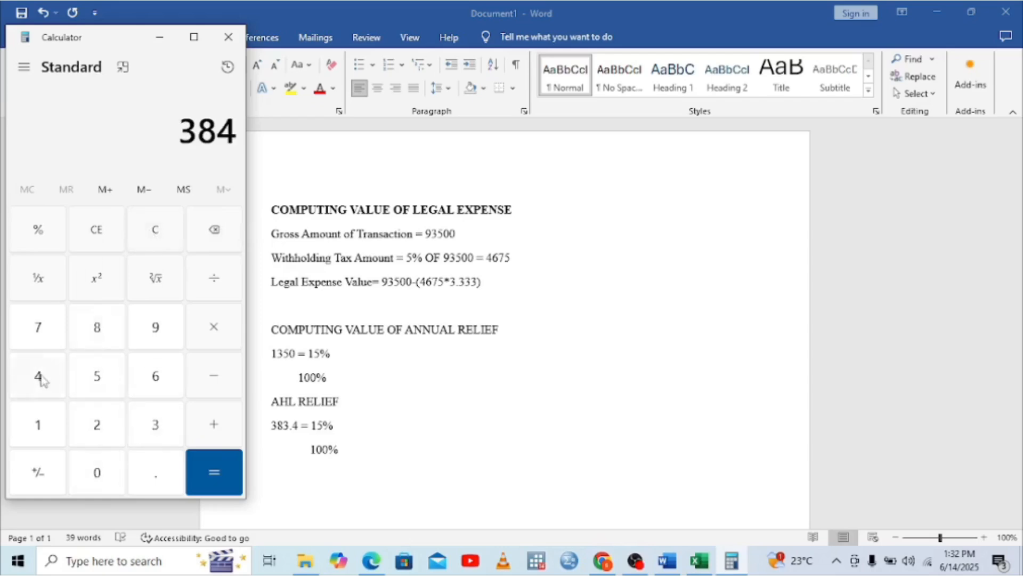
left_click(214, 230)
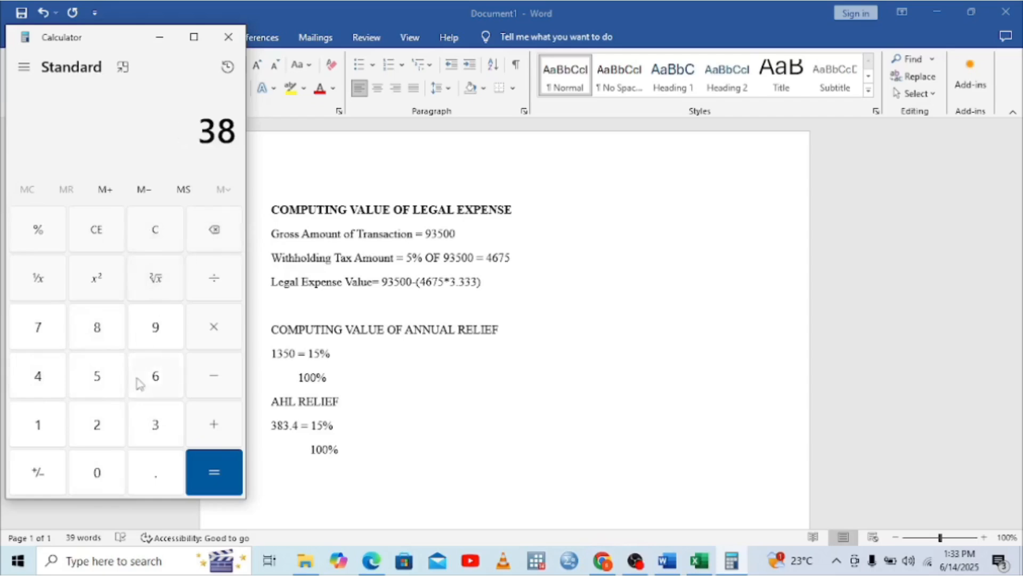
left_click(154, 433)
left_click(153, 474)
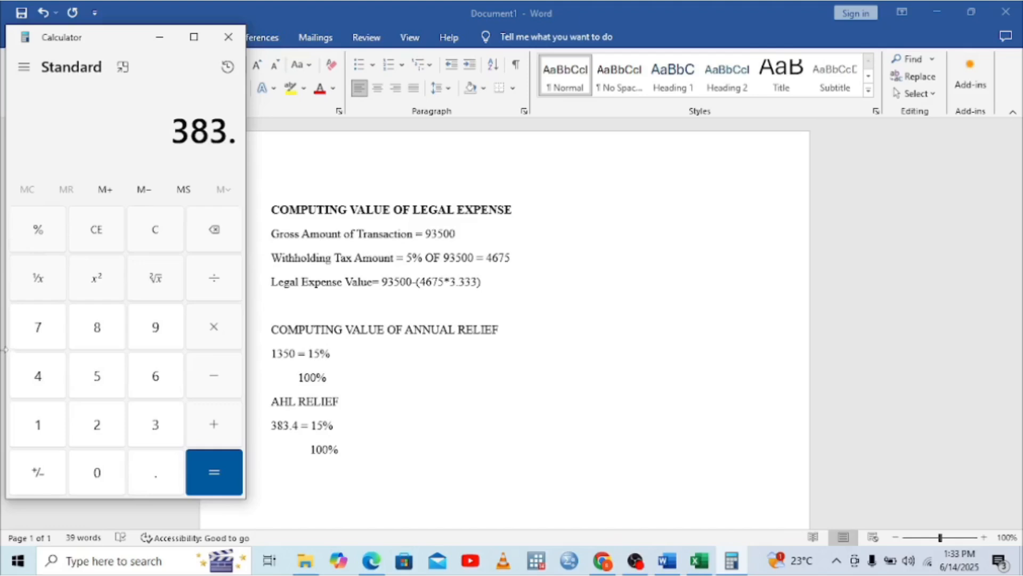
left_click(37, 376)
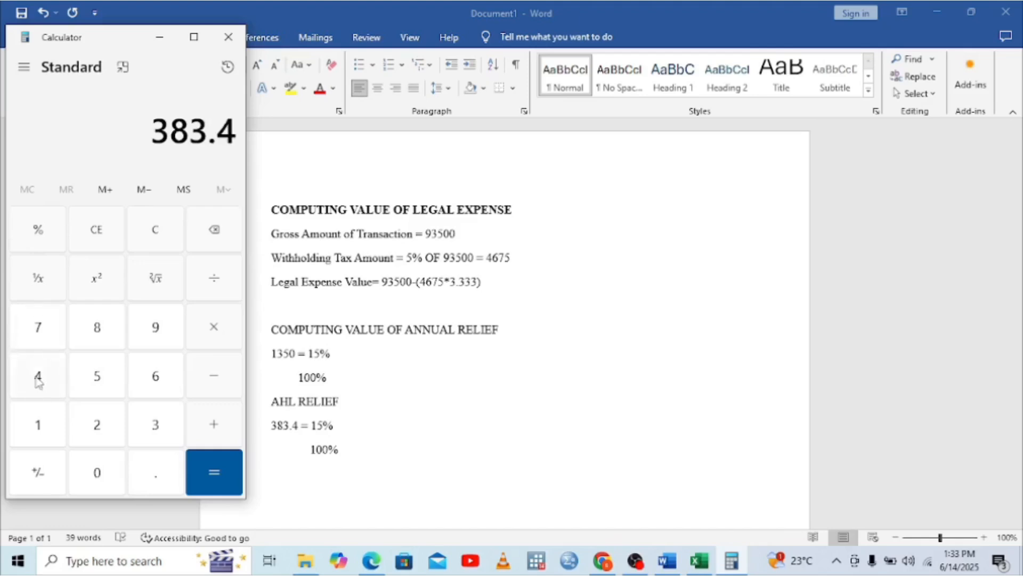
left_click(219, 321)
left_click(38, 433)
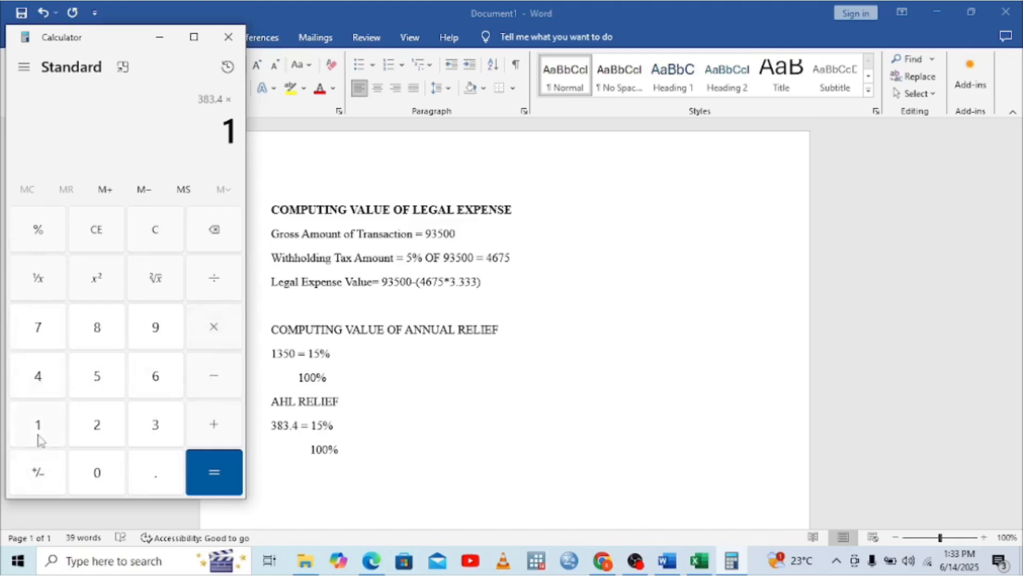
left_click(116, 480)
left_click(114, 480)
left_click(214, 473)
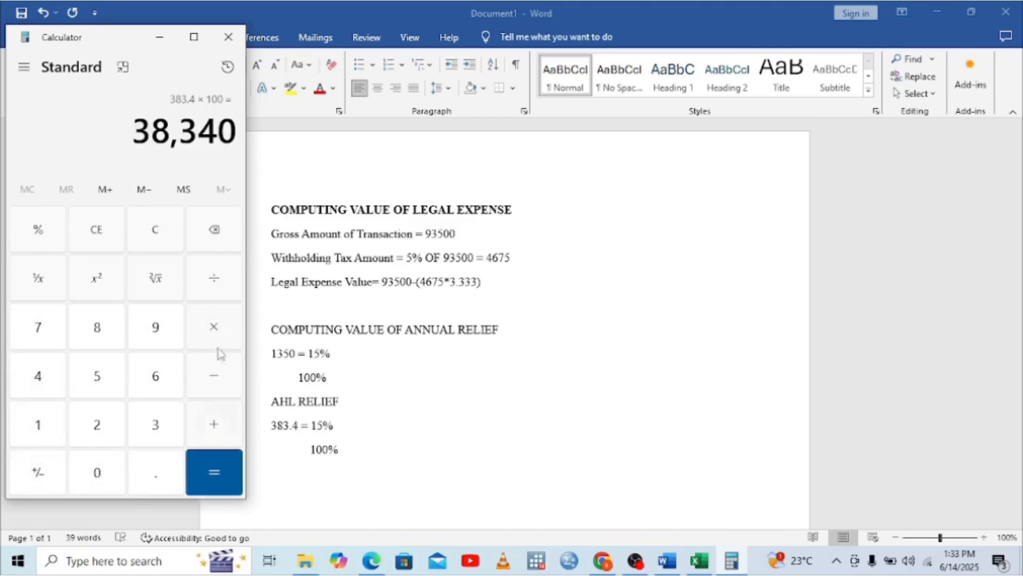
Divide 38,340 by 15 to get the 2,556 AHL contribution
left_click(213, 277)
left_click(36, 426)
left_click(118, 373)
left_click(196, 471)
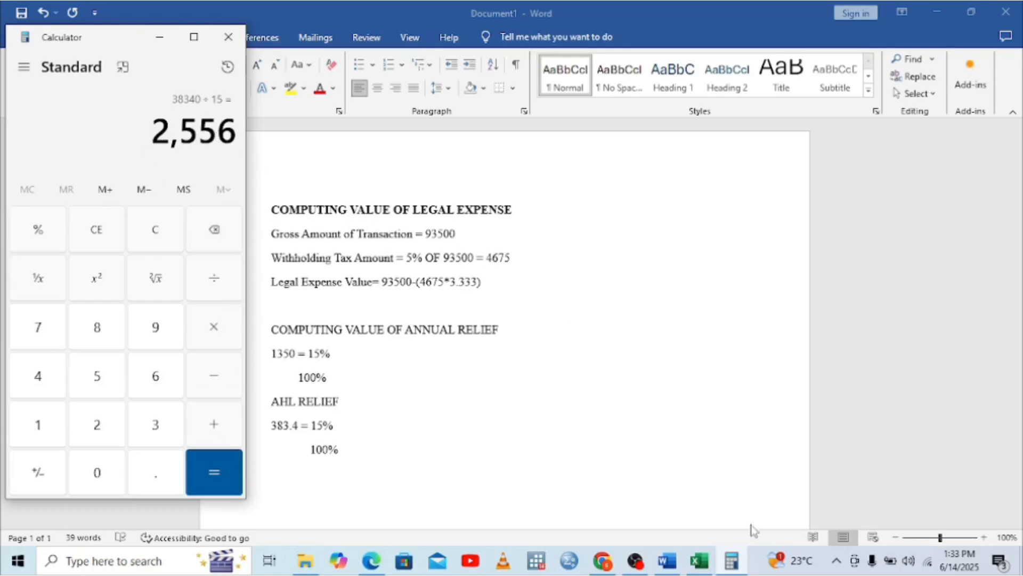
left_click(700, 560)
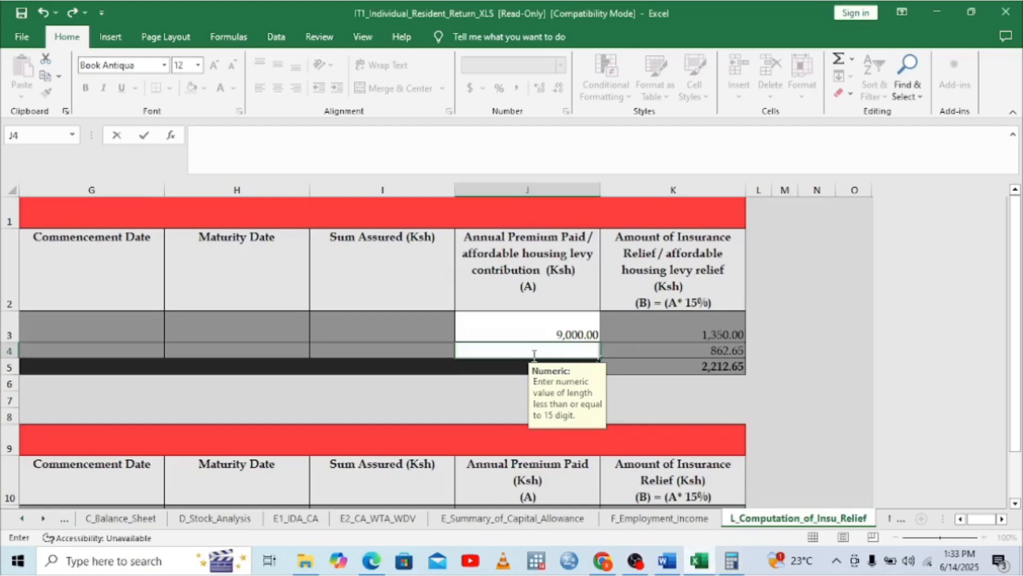
Enter 2,556 in J4, giving 383.40 AHL relief and a 1,733.40 total, matching the P9 card
type("2556")
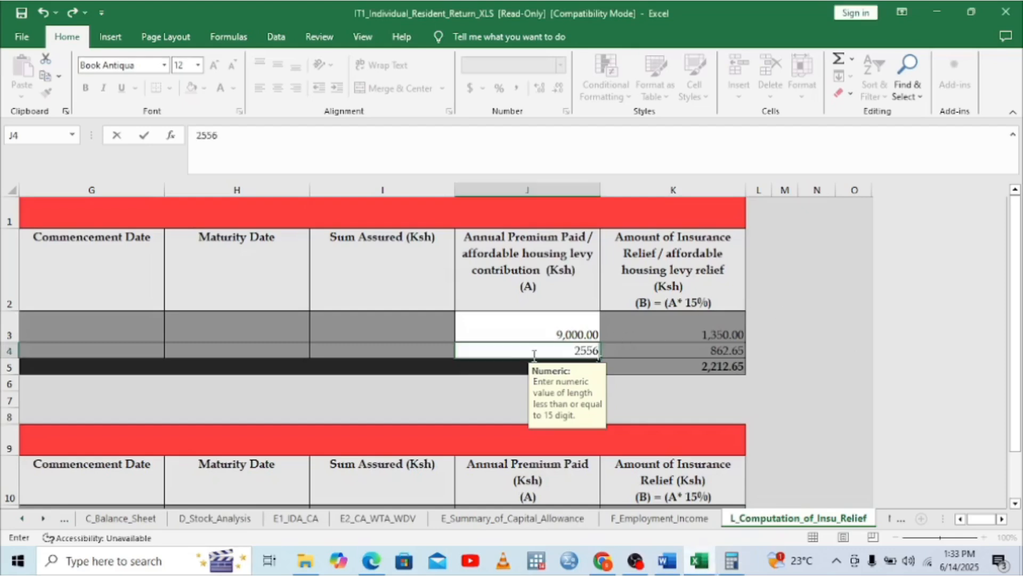
left_click(672, 349)
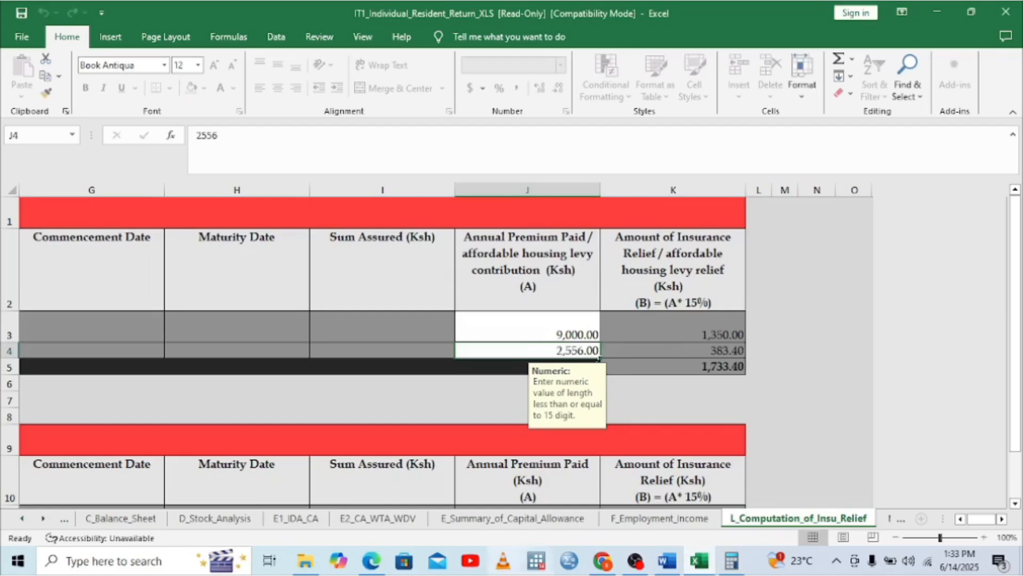
left_click(370, 570)
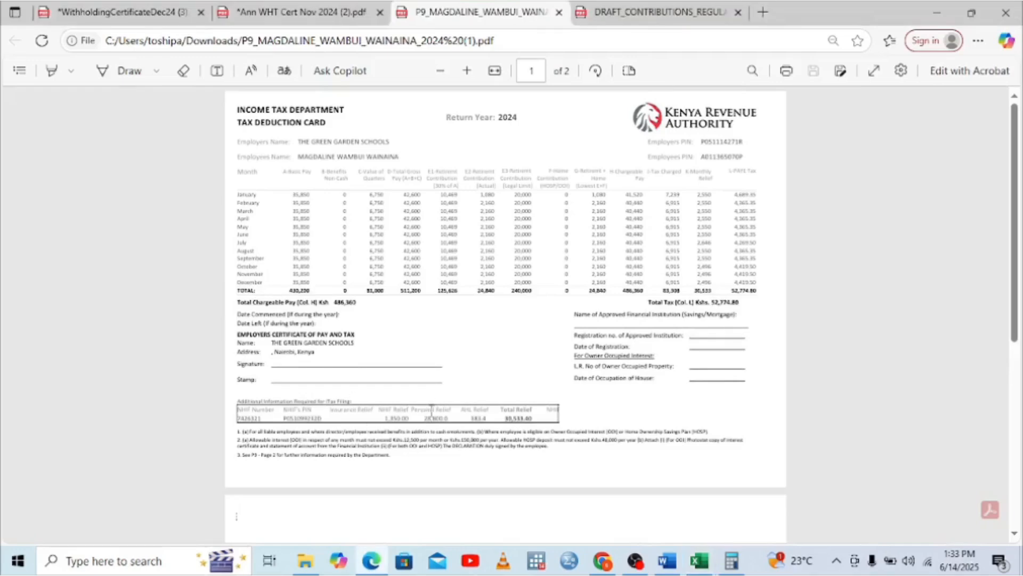
left_click(699, 562)
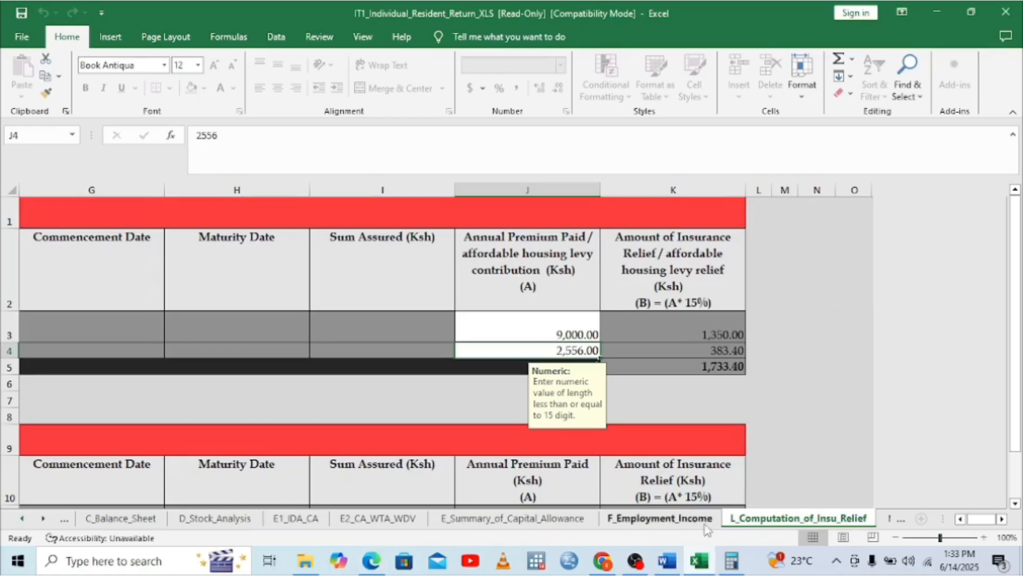
left_click(43, 518)
On M_Details_of_PAYE_Deducted, pick the employer PIN in A3 and enter 'THE GREEN GARDEN SCHOOLS' in B3
left_click(44, 518)
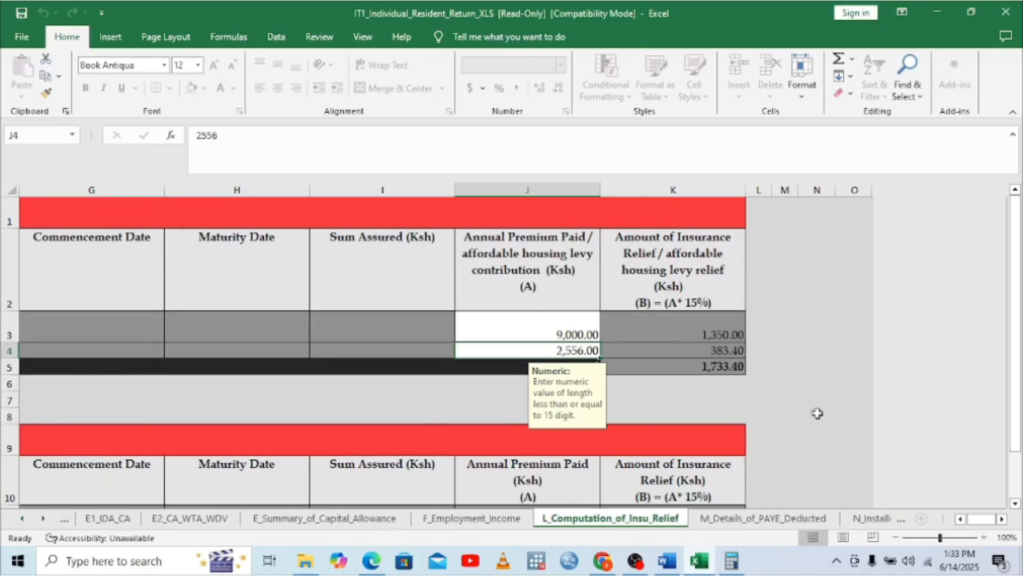
left_click(756, 520)
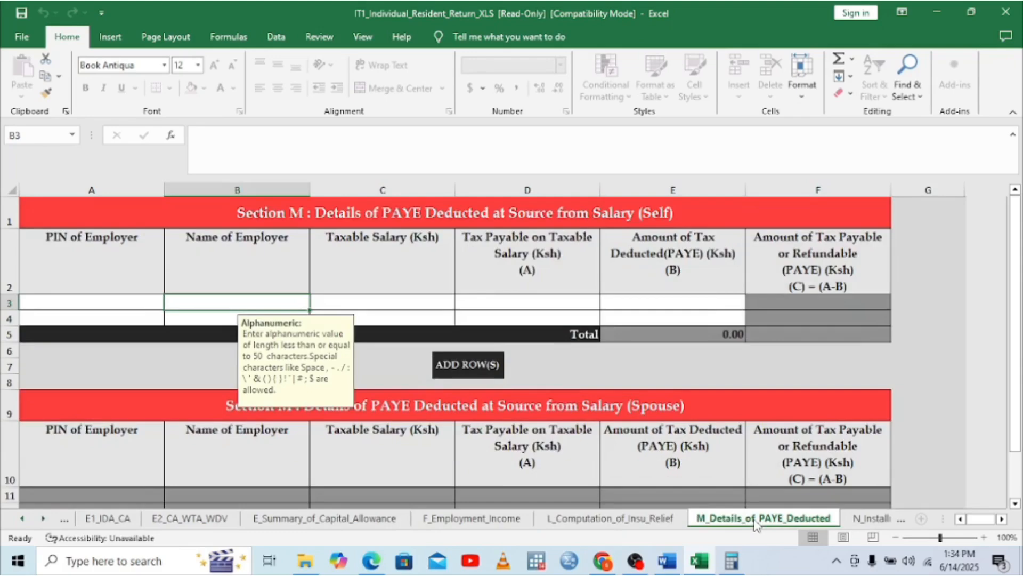
left_click(22, 519)
left_click(22, 519)
left_click(48, 305)
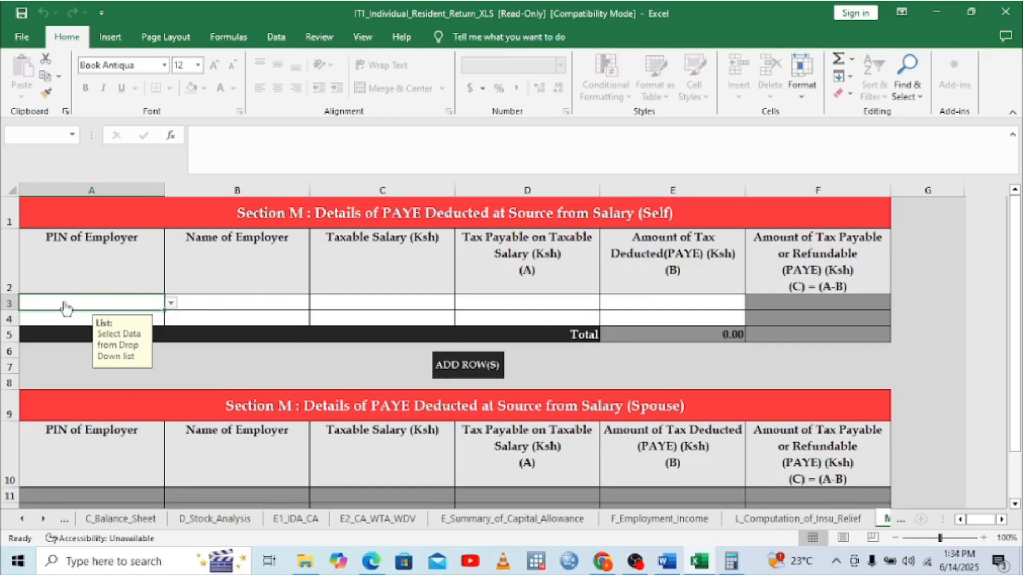
left_click(171, 302)
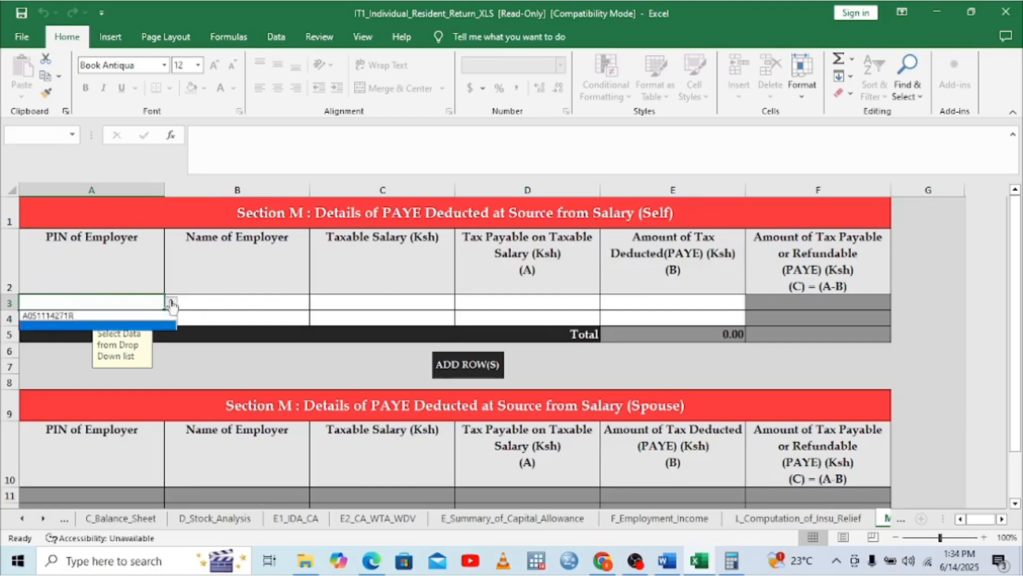
left_click(50, 315)
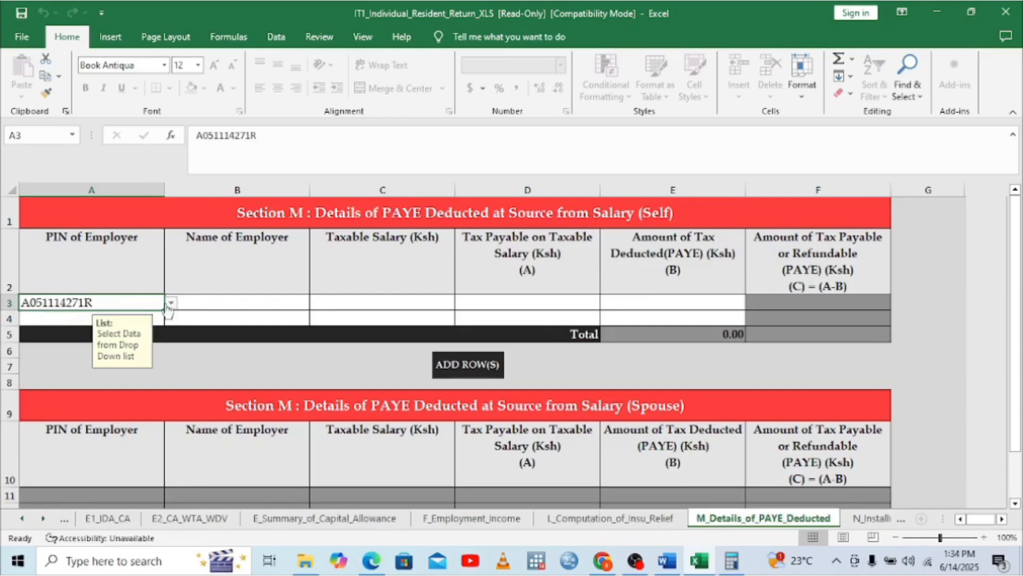
left_click(211, 308)
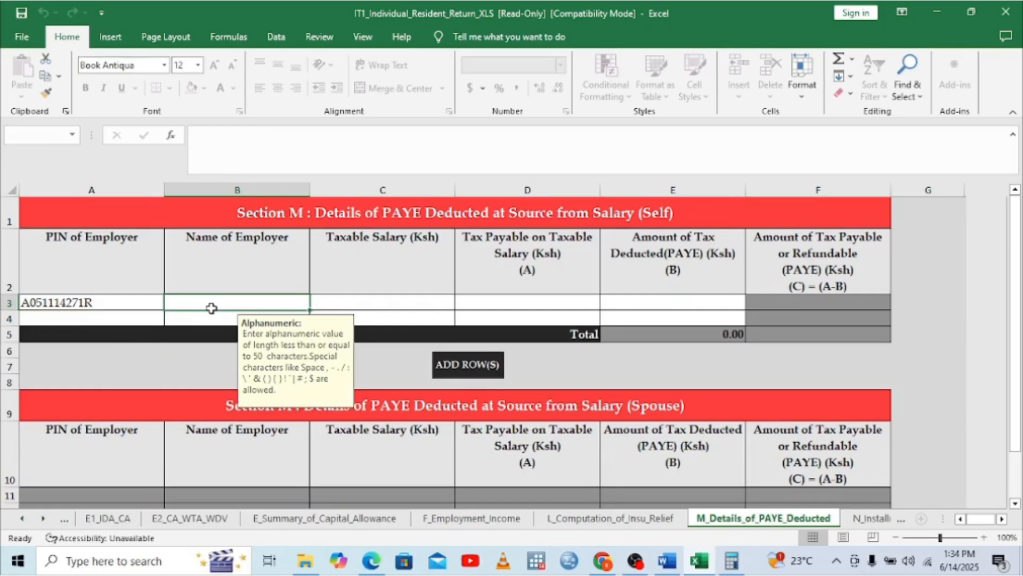
type("TH")
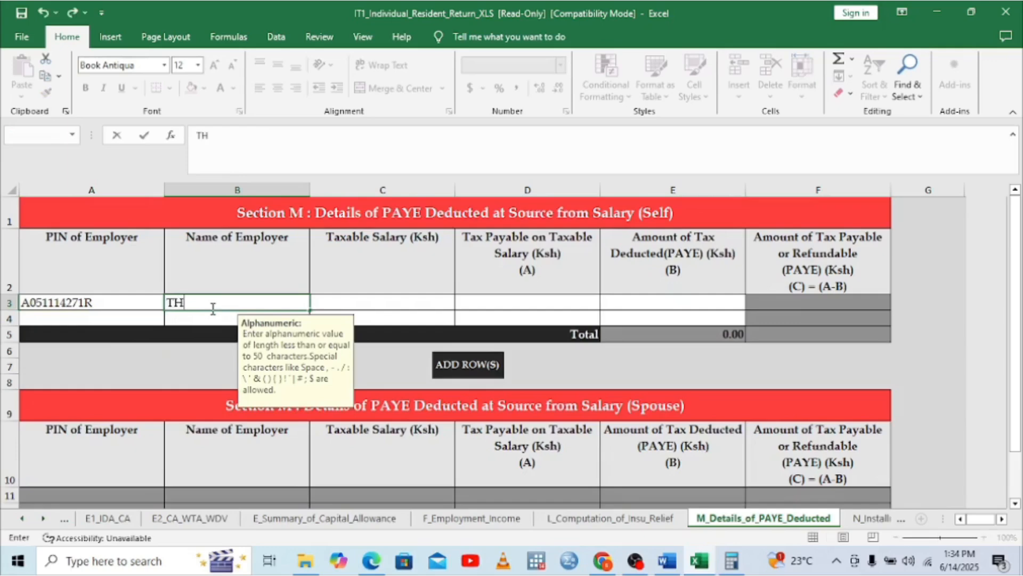
type("E GREEN GAR")
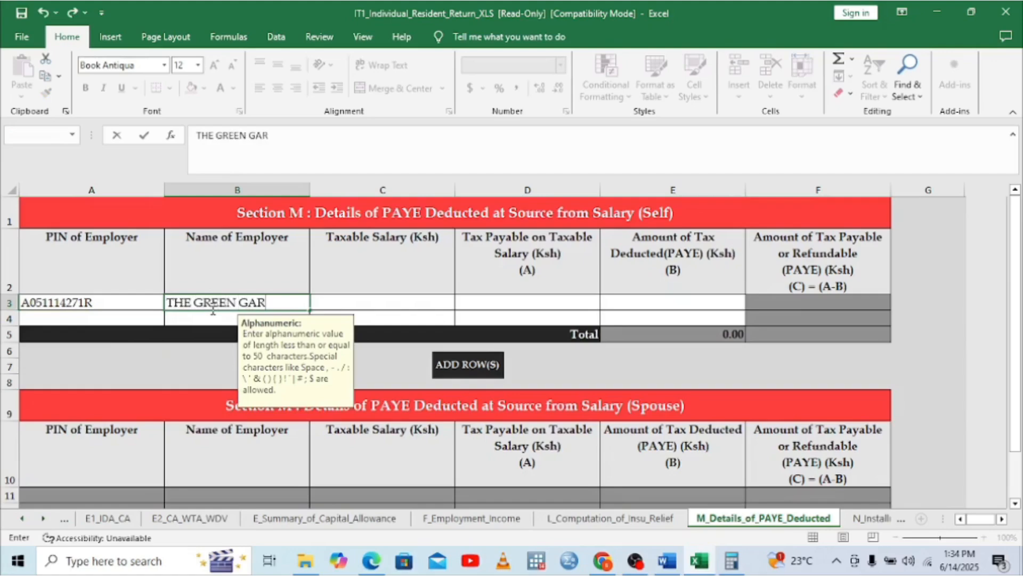
type("DEN S")
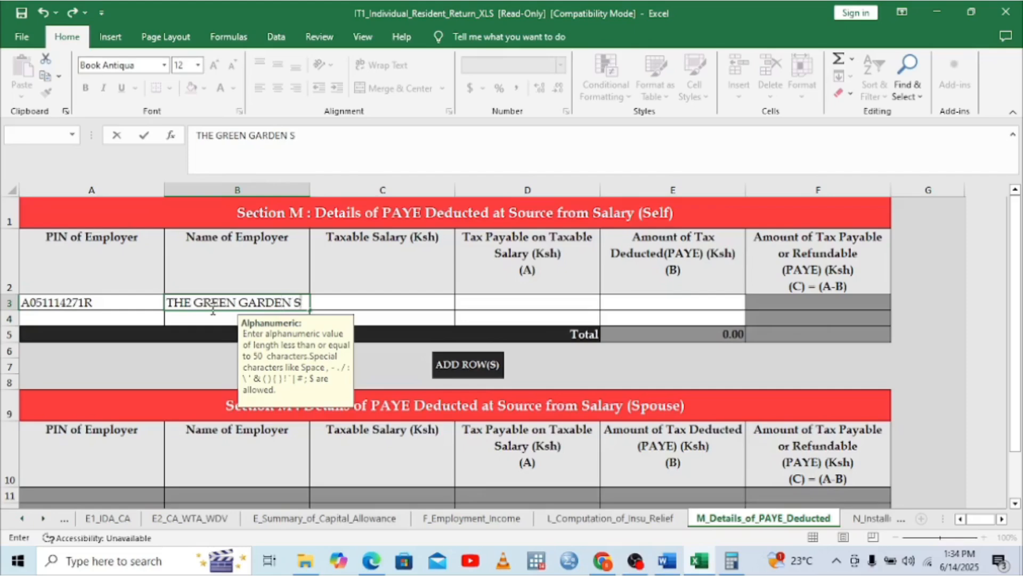
type("CHOOLS")
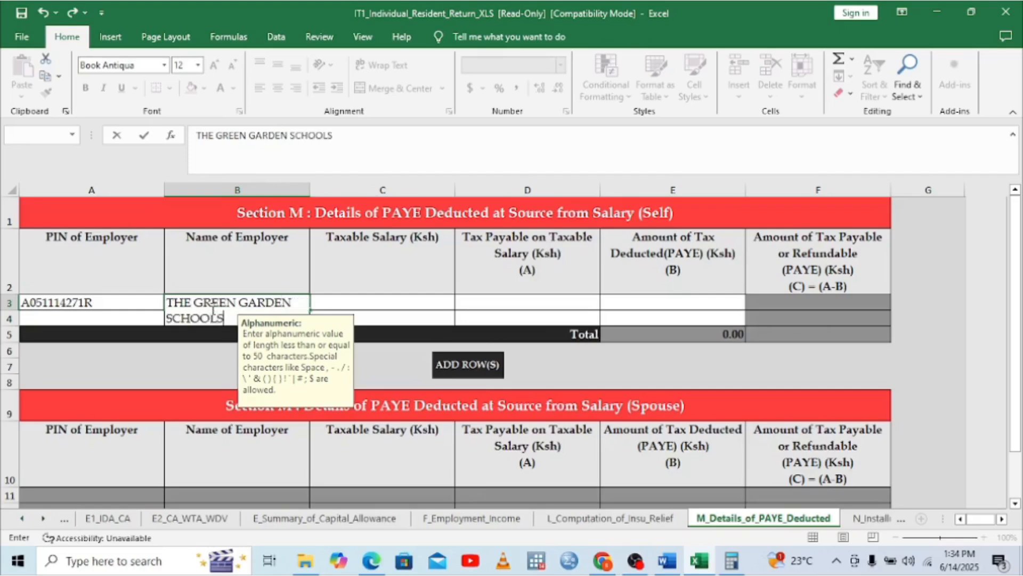
left_click(379, 307)
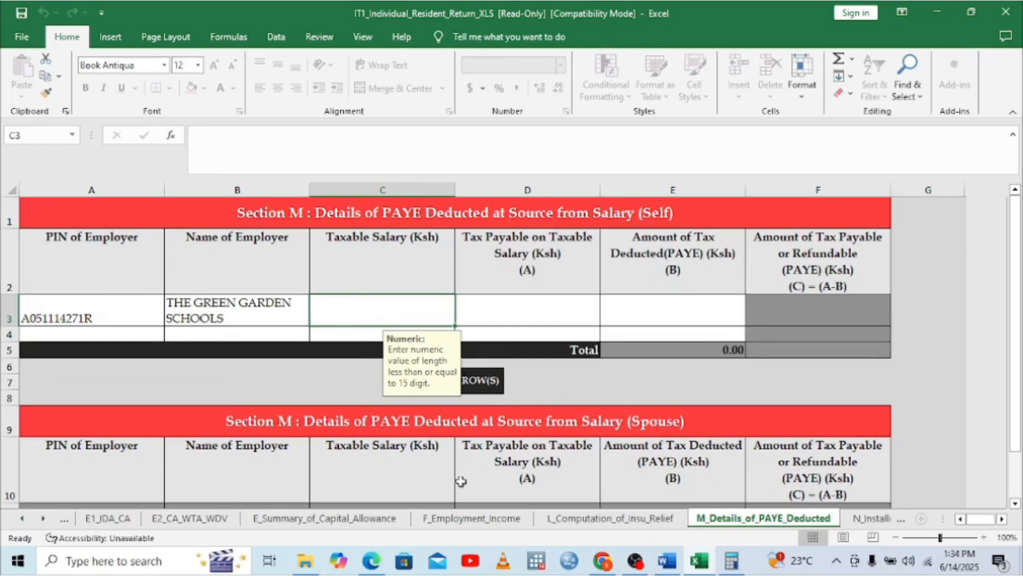
Enter the P9 taxable salary of 486,360 in C3
left_click(371, 560)
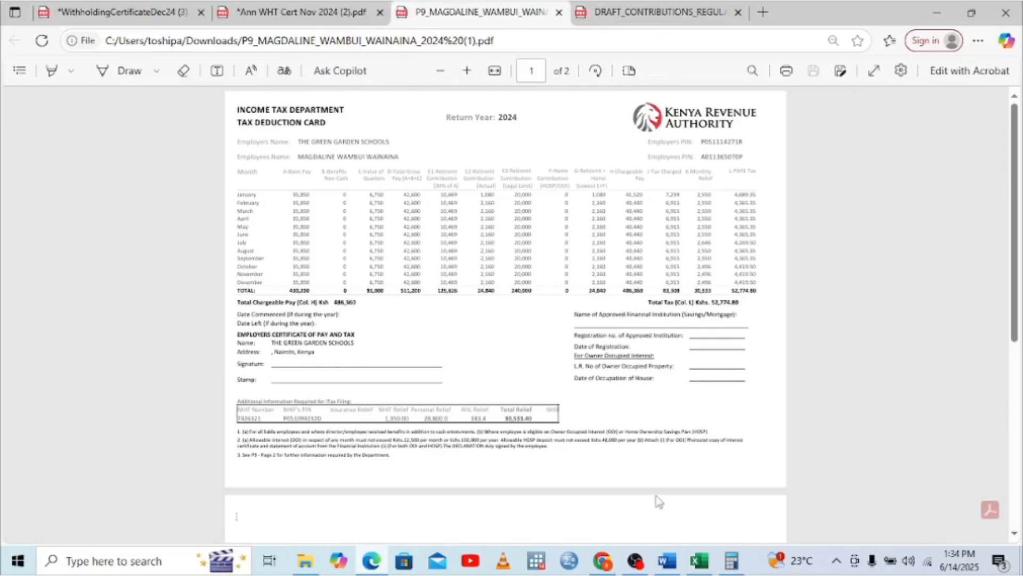
left_click(698, 561)
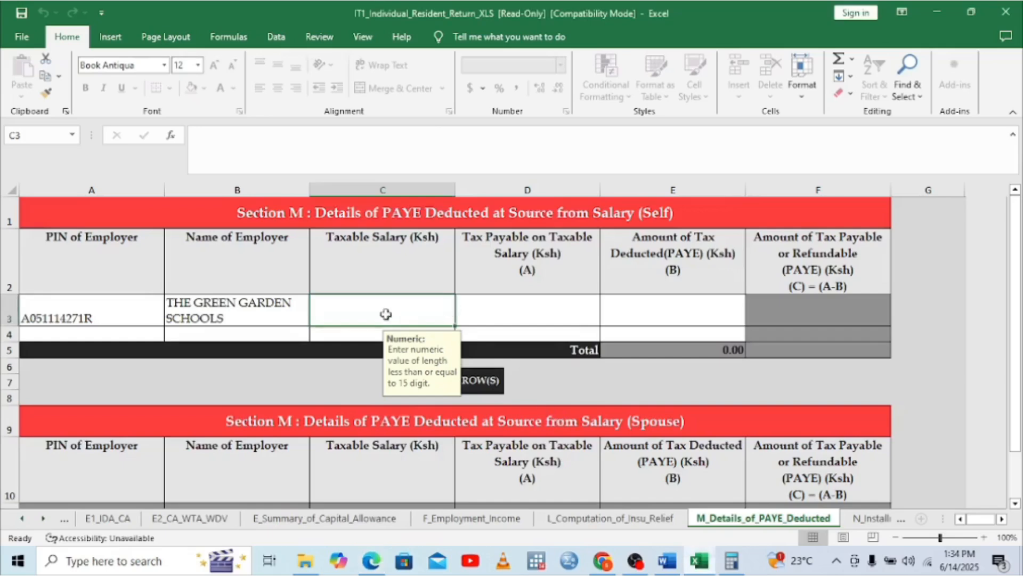
type("4")
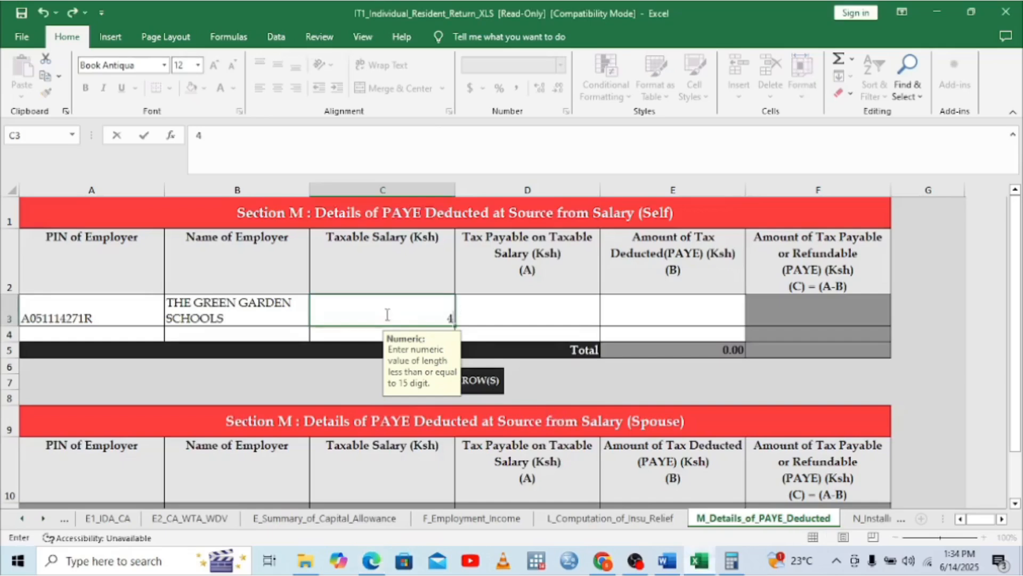
type("86360")
left_click(512, 323)
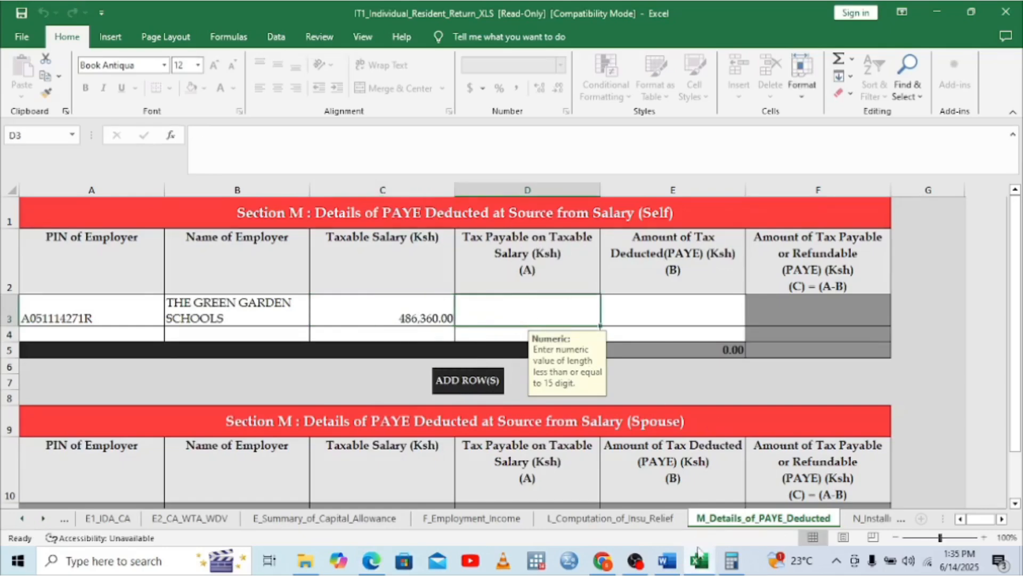
Enter the P9 total tax of 52,774.8 in a cleared Calculator
left_click(732, 560)
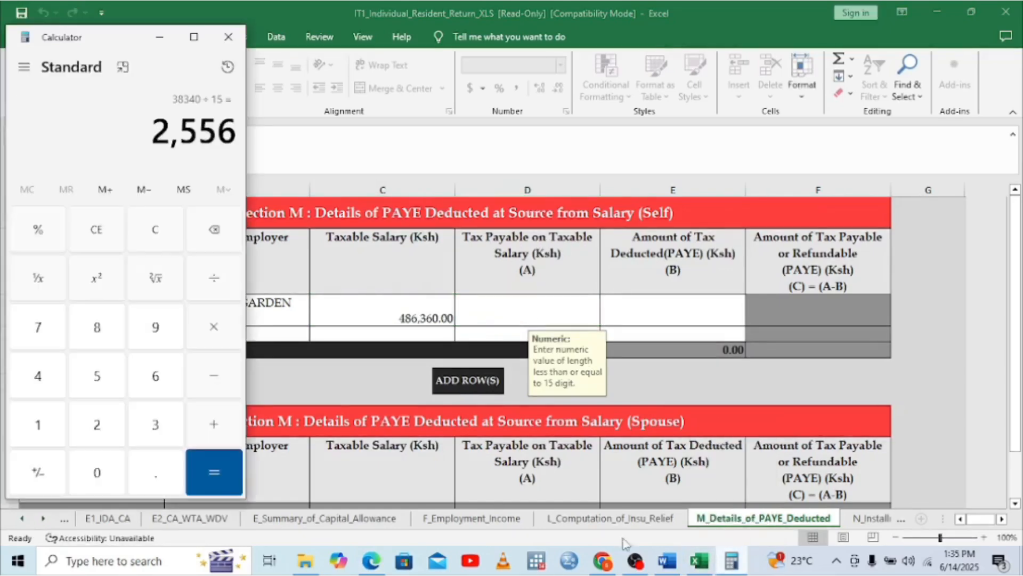
left_click(371, 560)
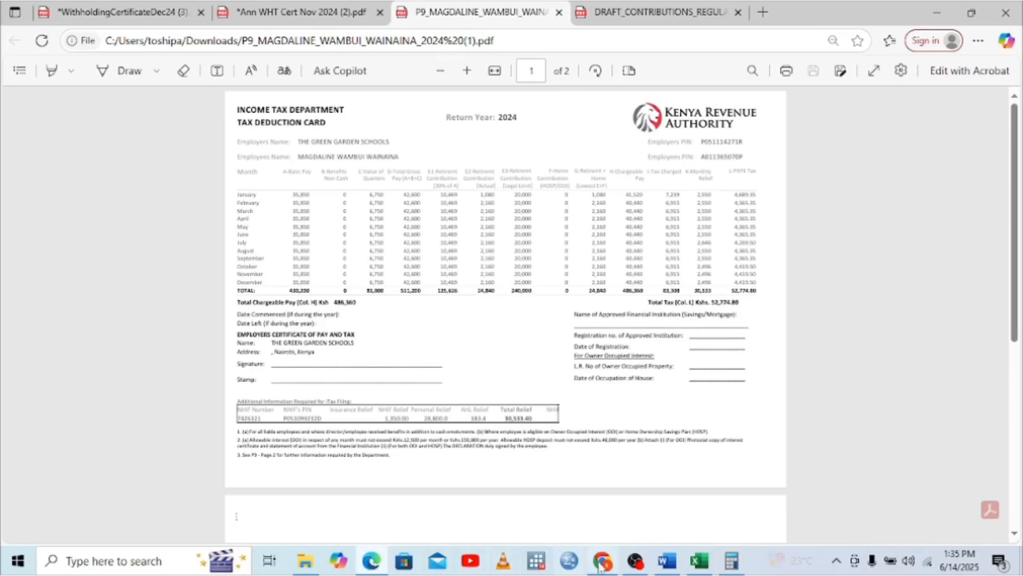
left_click(732, 560)
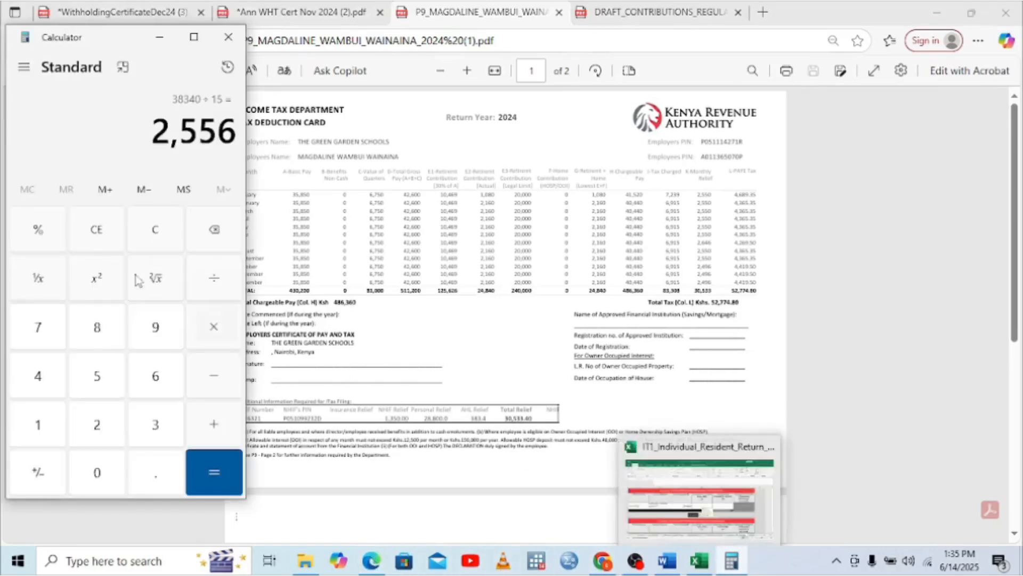
left_click(148, 234)
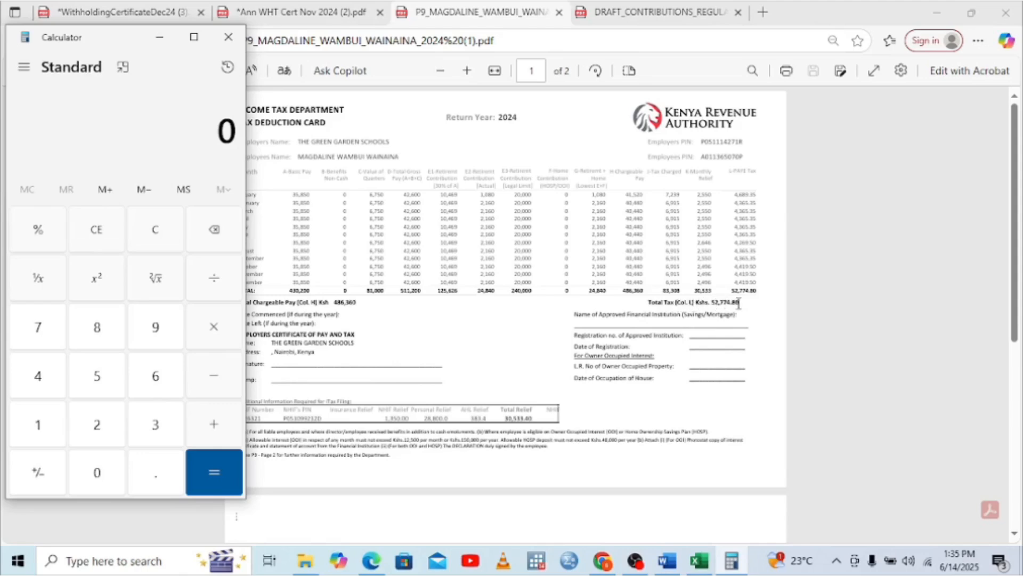
left_click(96, 379)
left_click(100, 426)
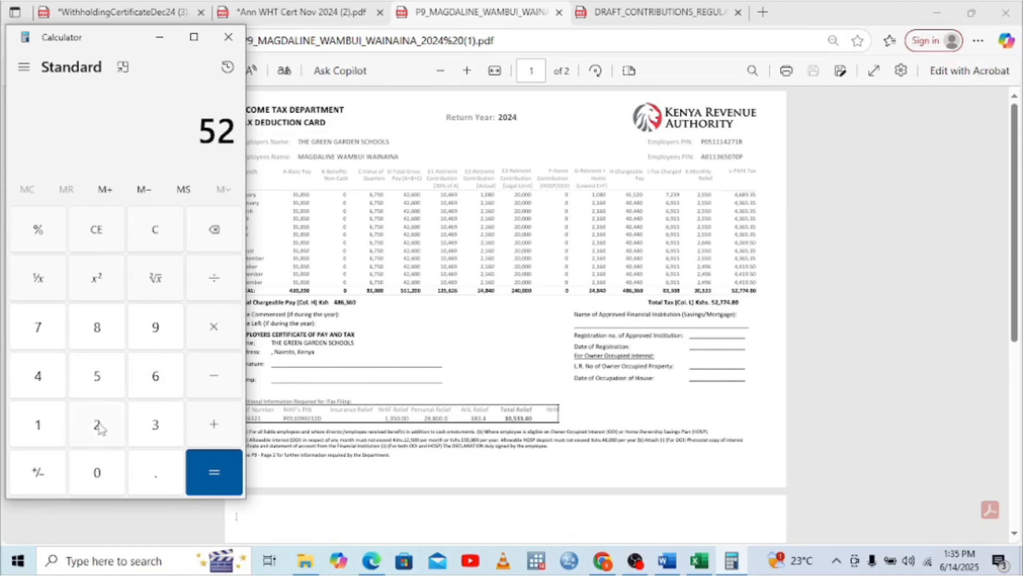
left_click(54, 328)
left_click(55, 328)
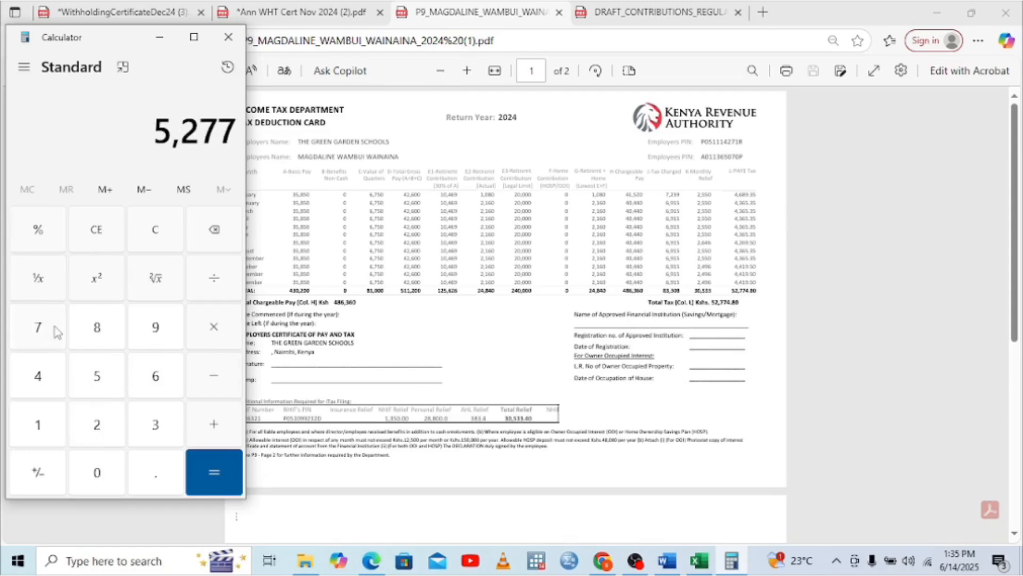
left_click(43, 383)
left_click(98, 467)
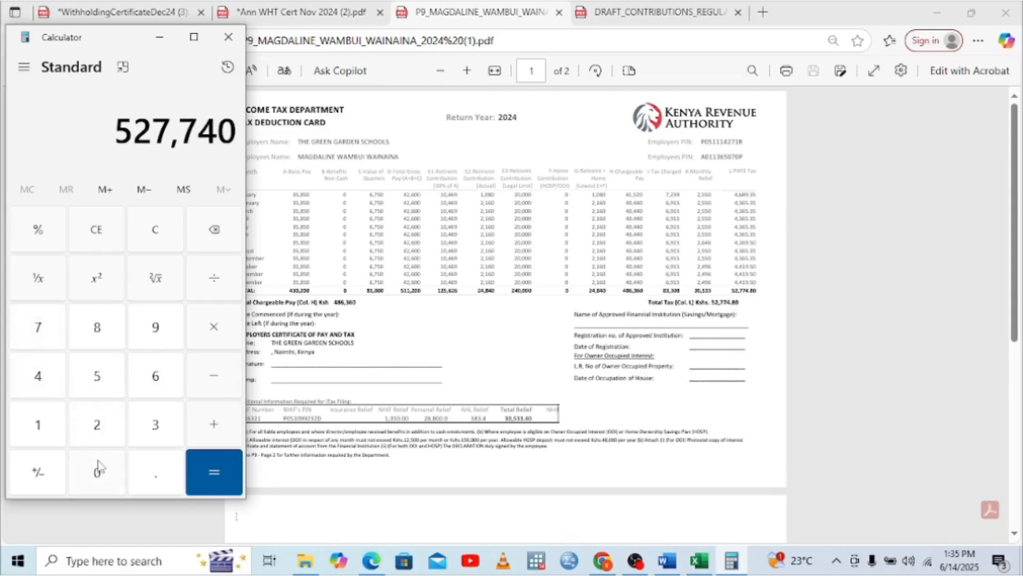
left_click(216, 230)
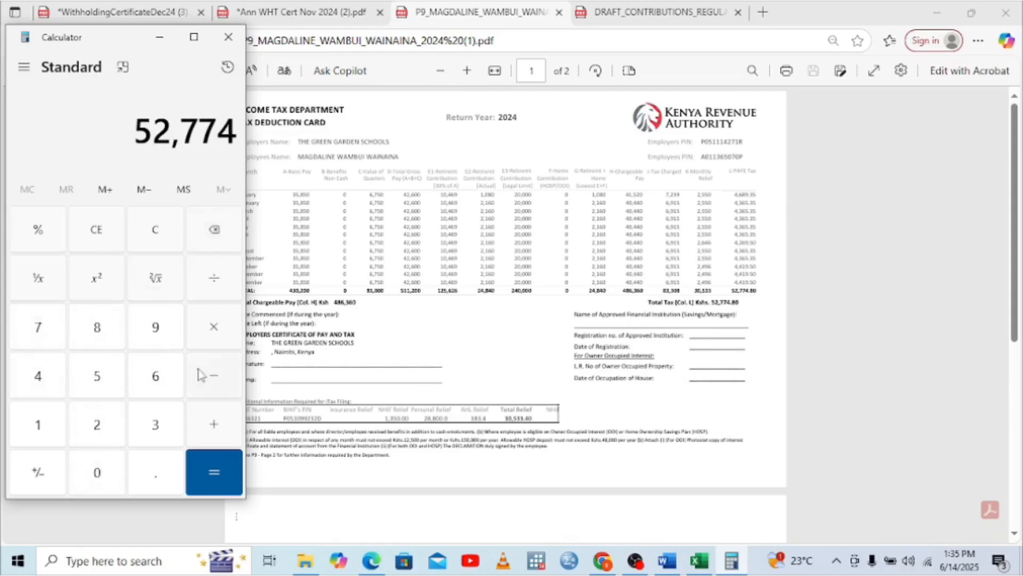
left_click(142, 478)
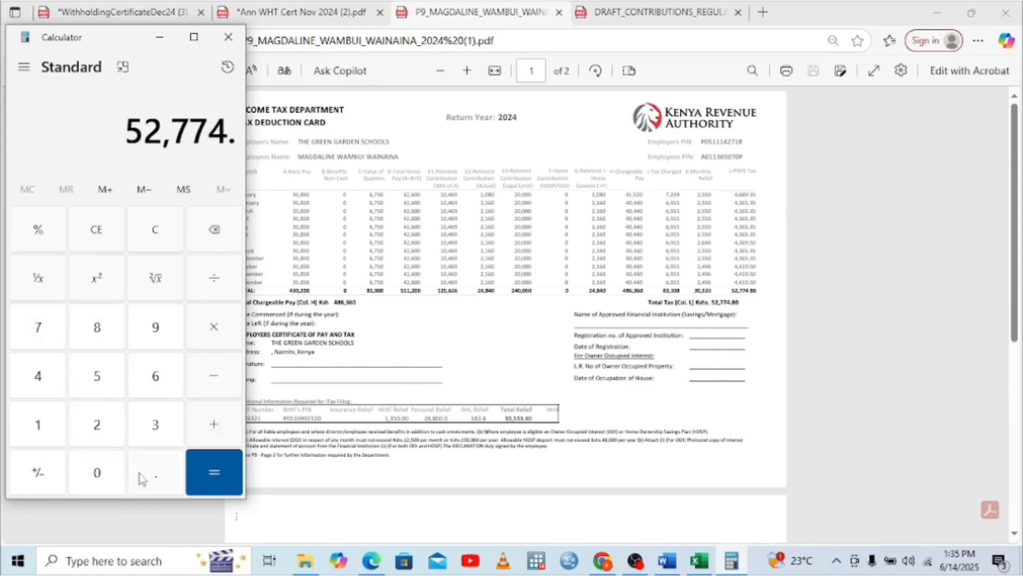
left_click(101, 326)
Add the 28,800 personal relief to get 81,574.8
left_click(213, 425)
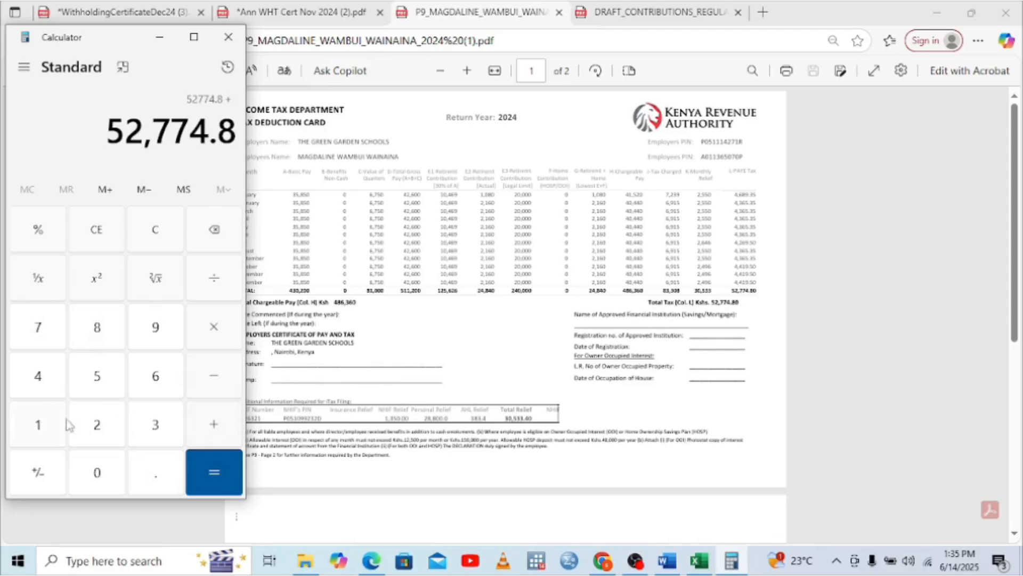
left_click(93, 427)
left_click(97, 328)
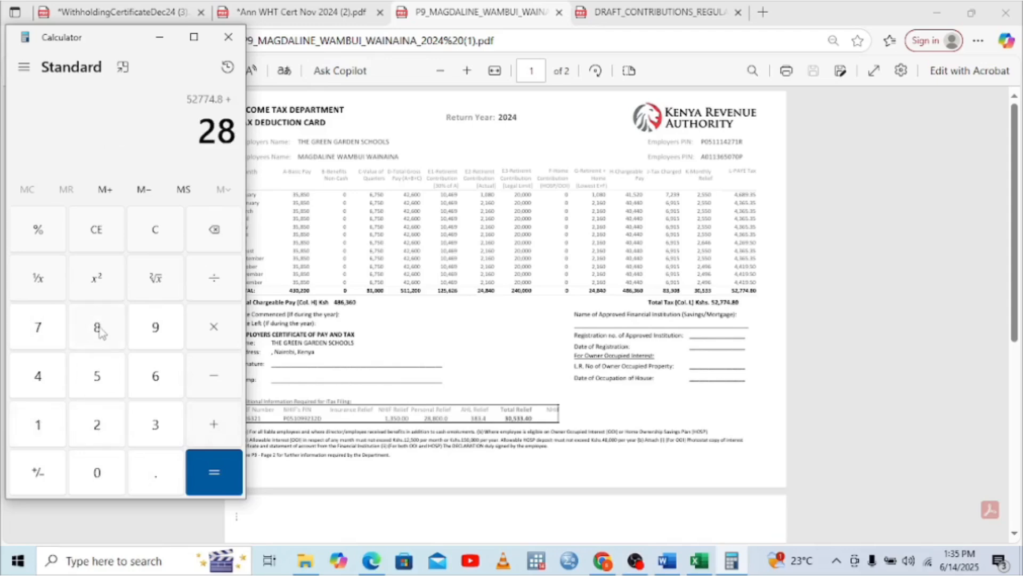
left_click(102, 331)
left_click(96, 473)
left_click(96, 474)
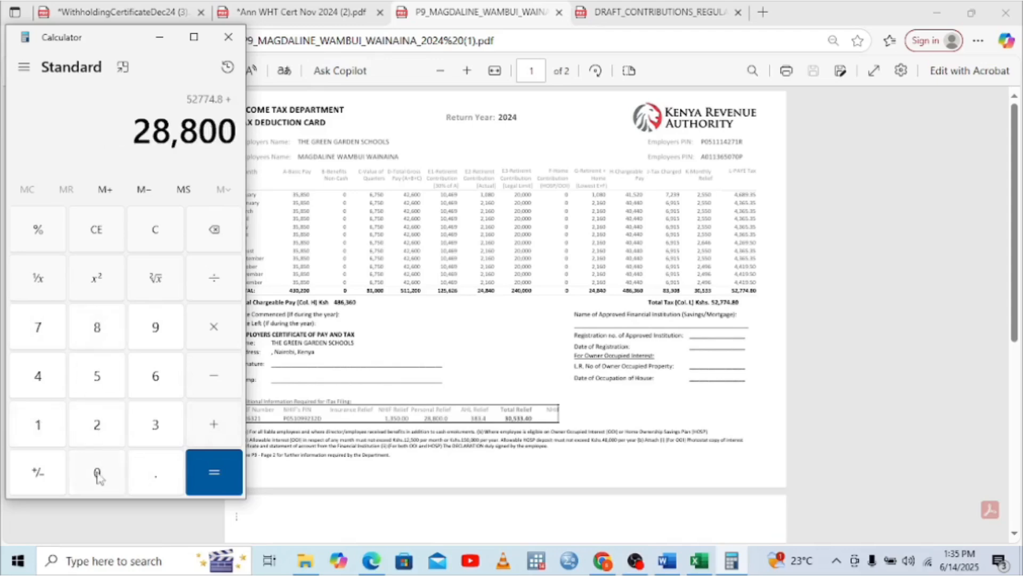
left_click(202, 486)
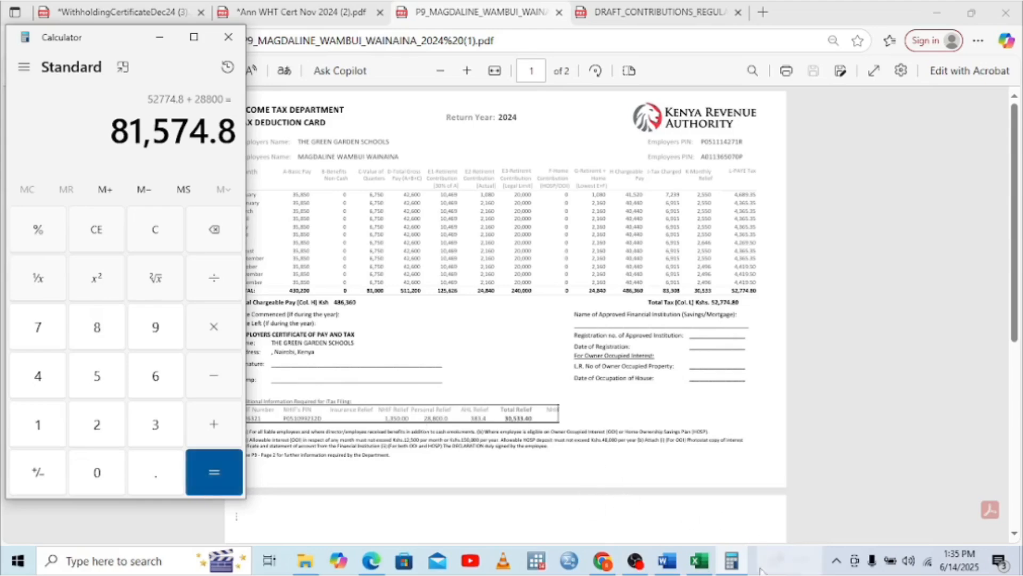
left_click(700, 561)
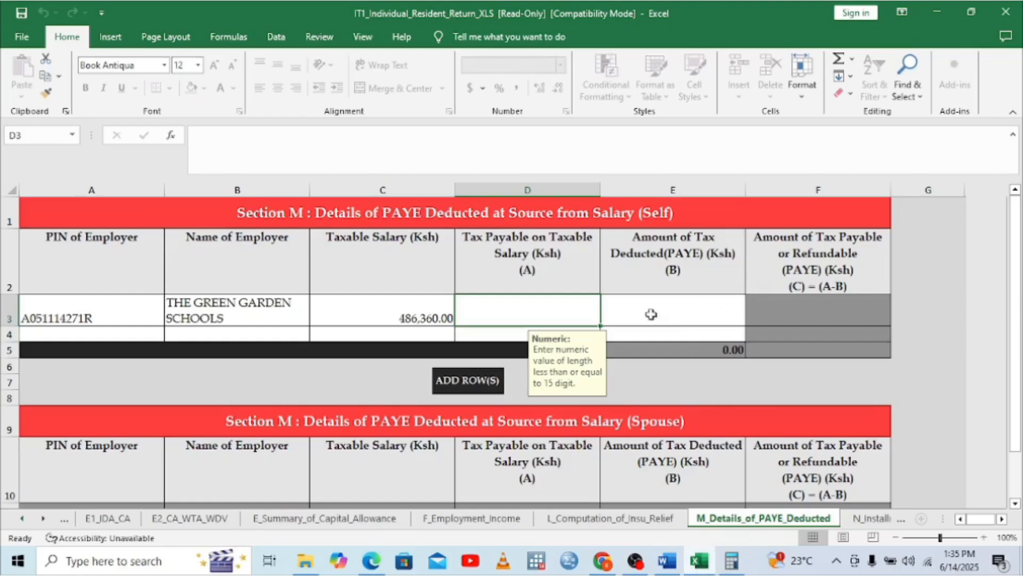
Enter 81,574.80 as the tax payable in D3
type("81")
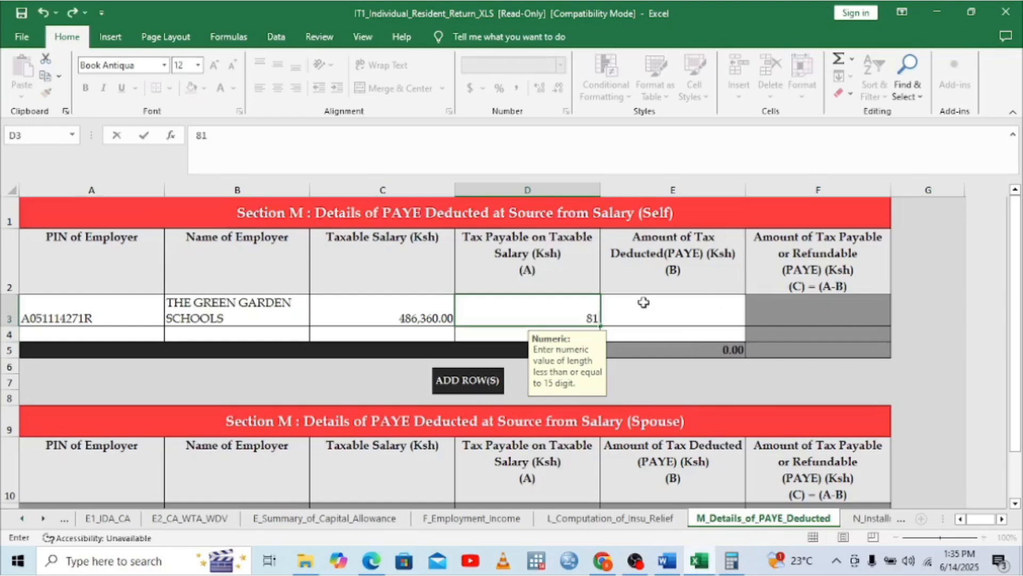
type("574.8")
left_click(644, 302)
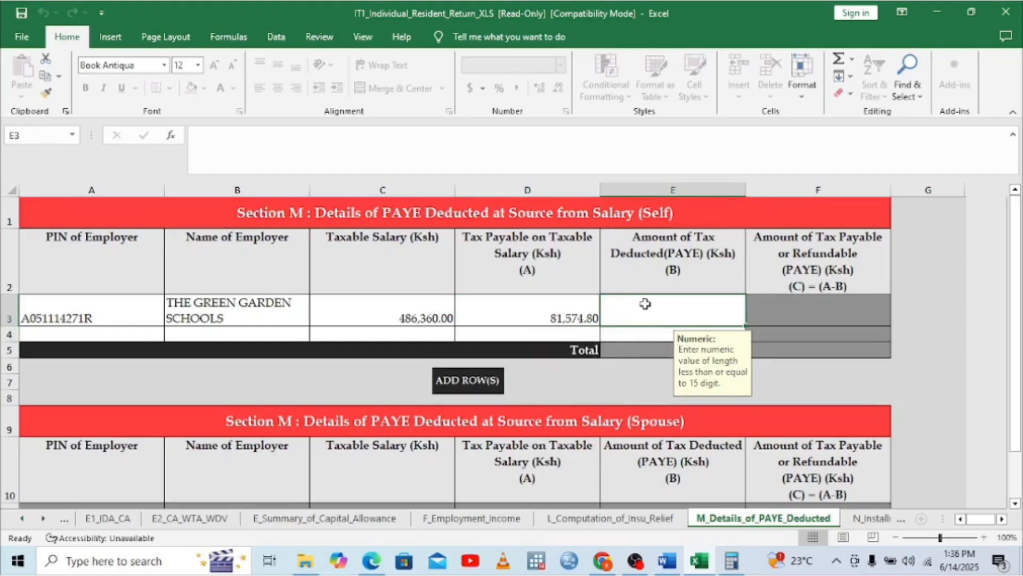
left_click(379, 564)
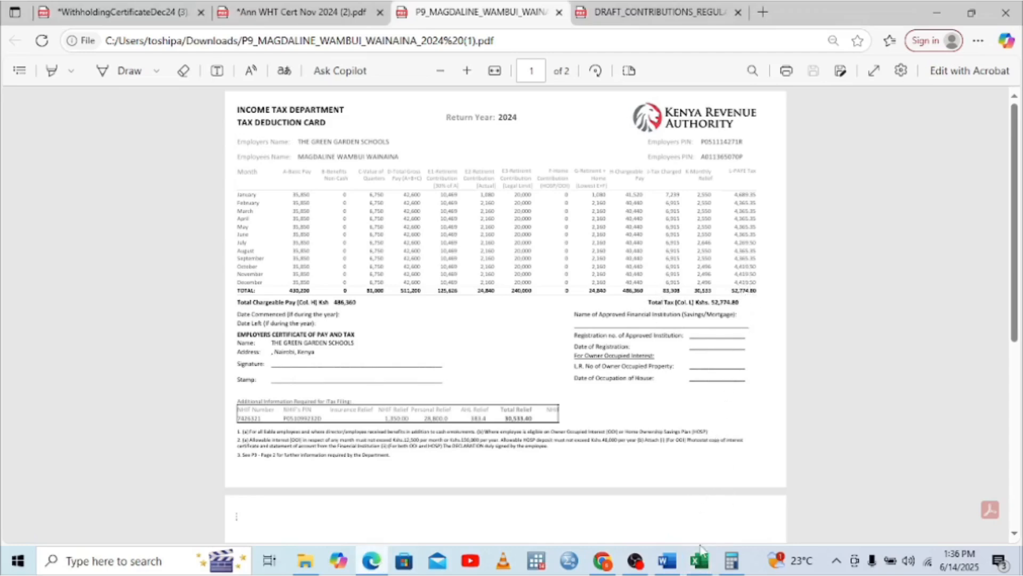
left_click(690, 442)
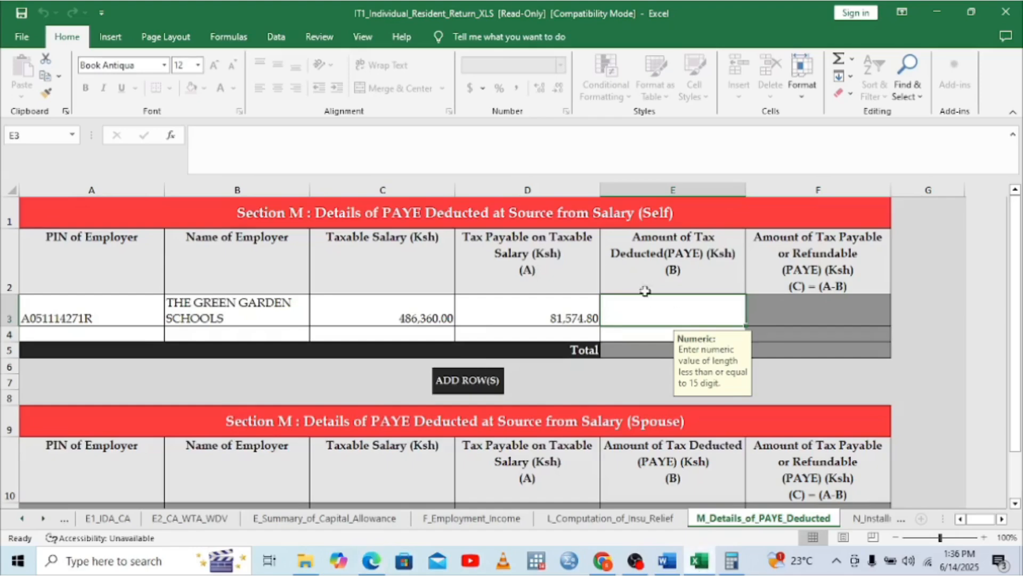
Enter 52,774.80 as tax deducted in E3, after discarding a comma-entry data error
type("52")
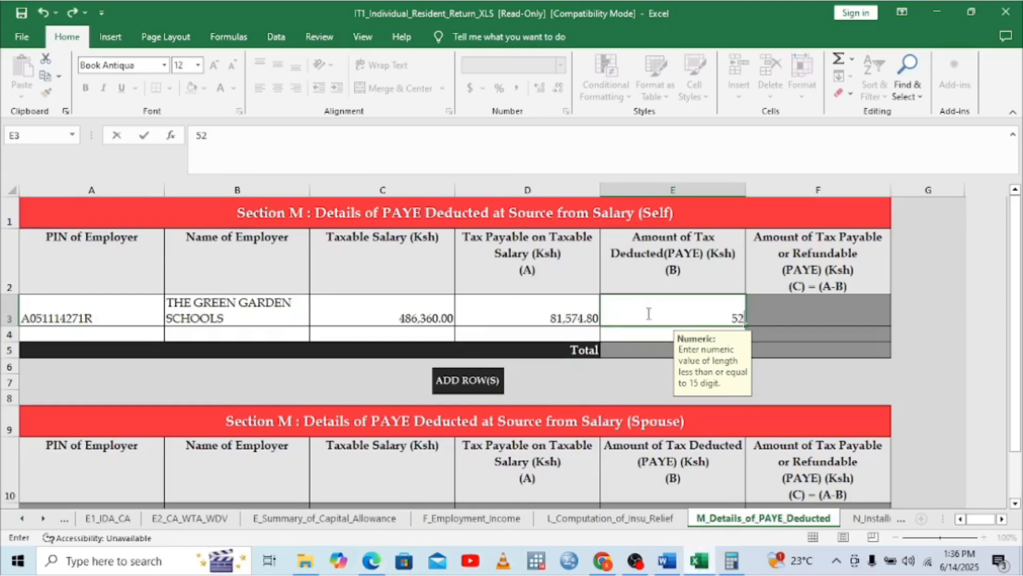
type("774,8")
left_click(794, 313)
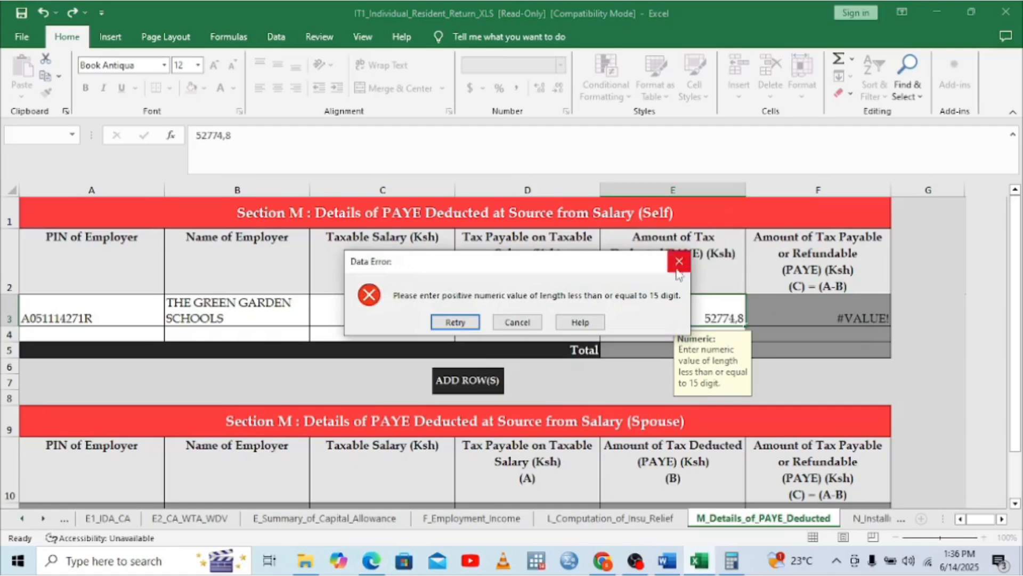
left_click(678, 267)
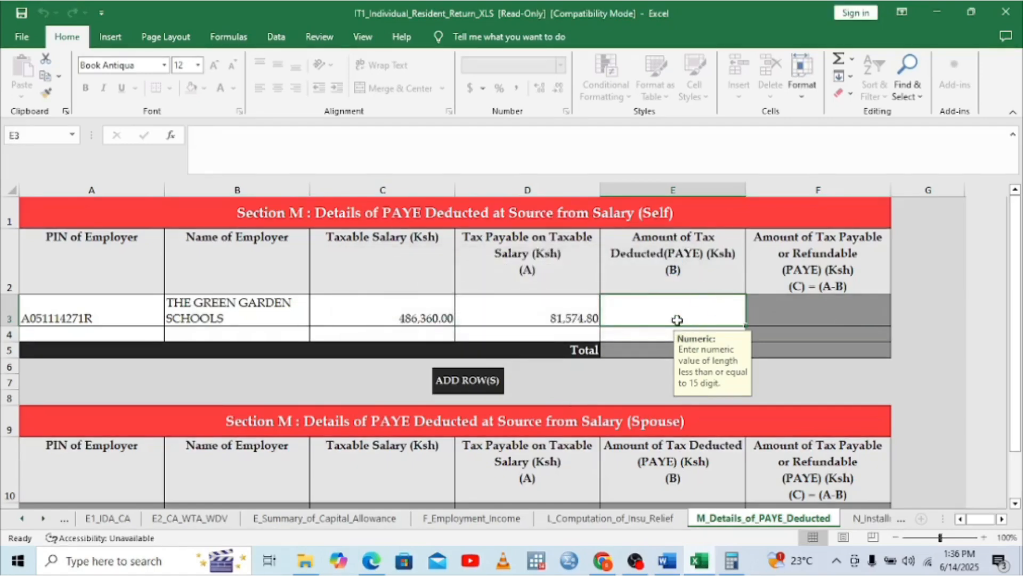
type("52")
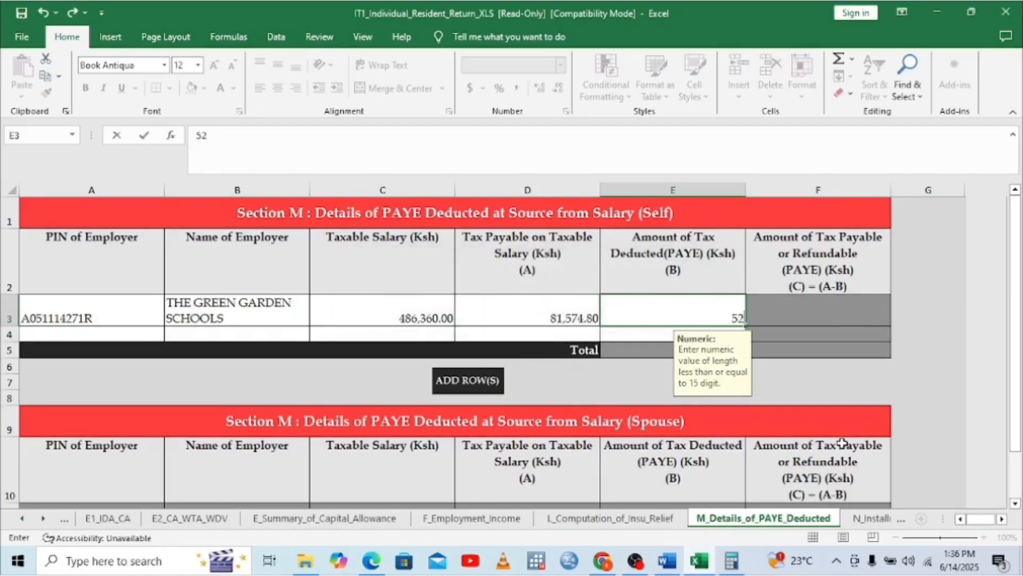
left_click(366, 569)
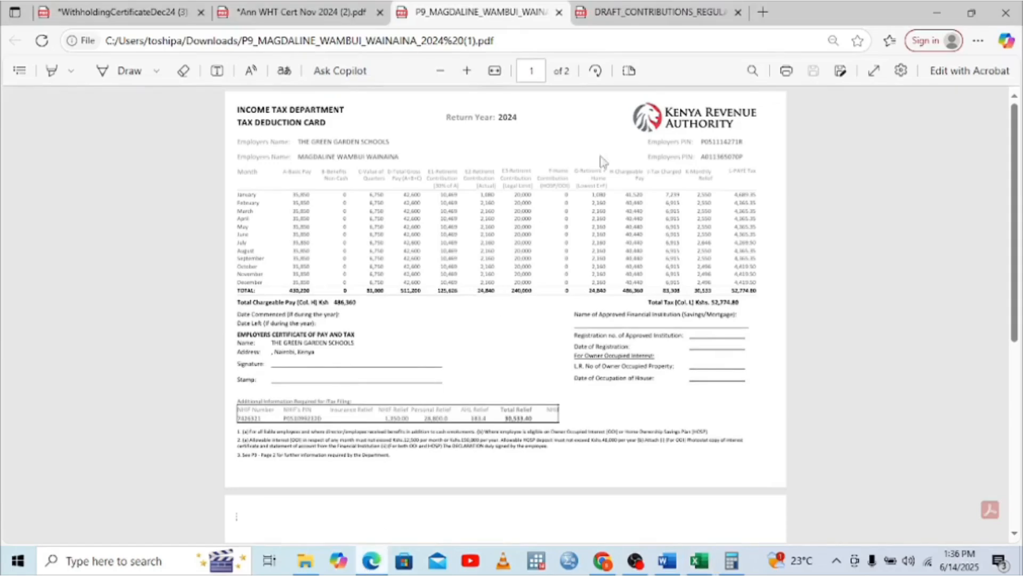
left_click(699, 569)
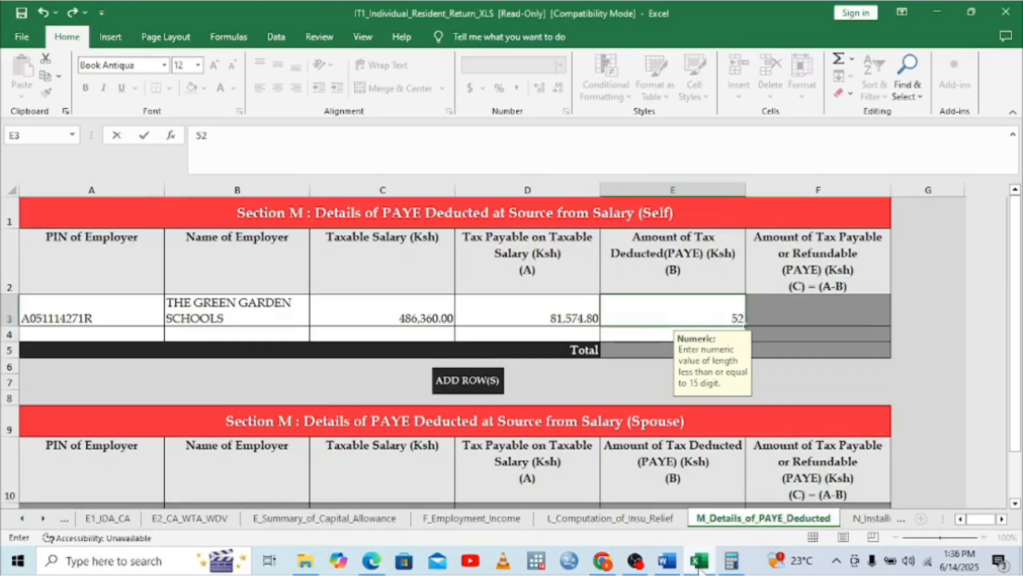
type("774.8")
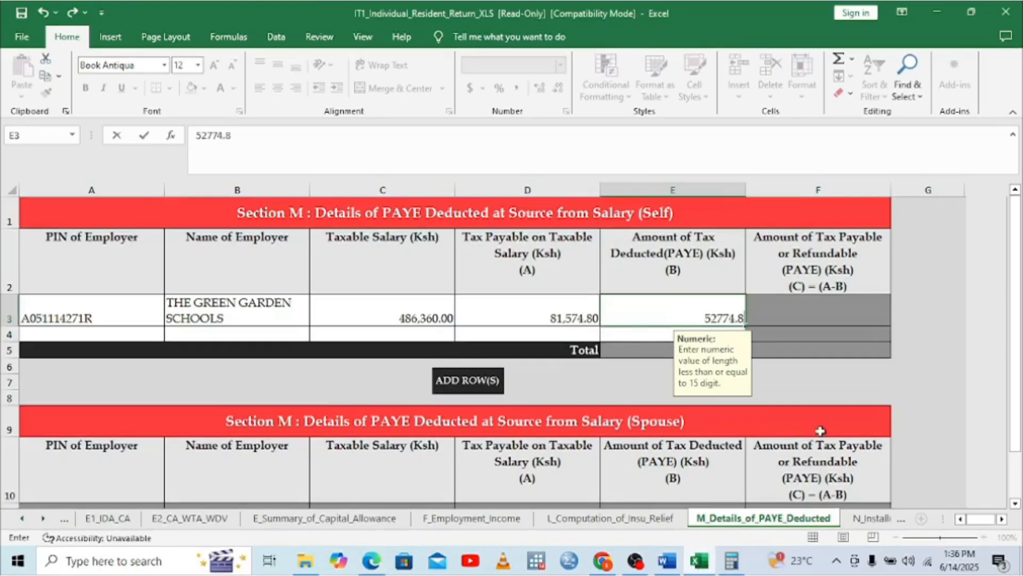
left_click(790, 318)
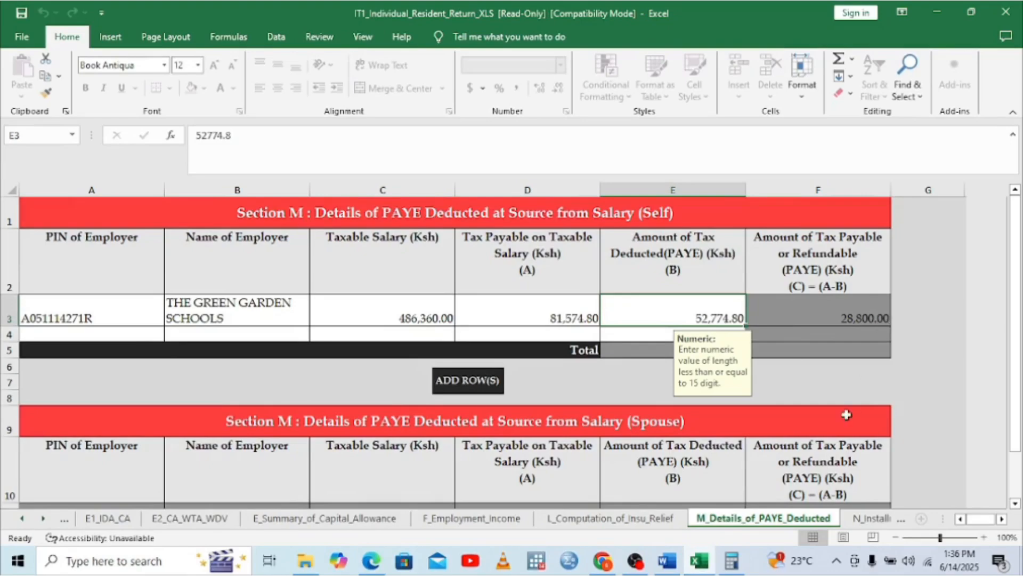
left_click(1002, 519)
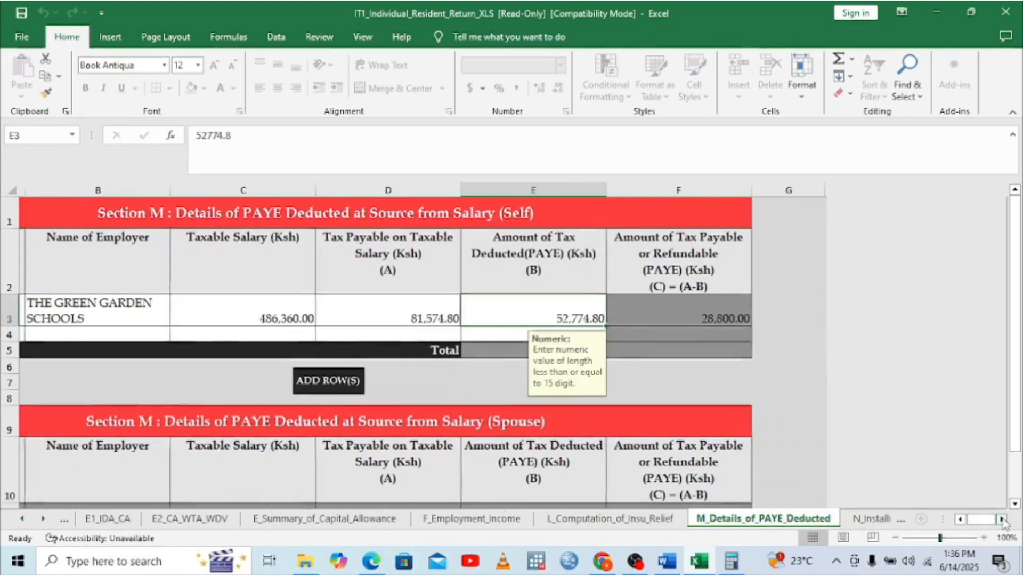
On T_Tax_Computation, enter 24,840 as the Defined / Pension Contribution
left_click(42, 518)
left_click(43, 518)
left_click(42, 518)
left_click(43, 518)
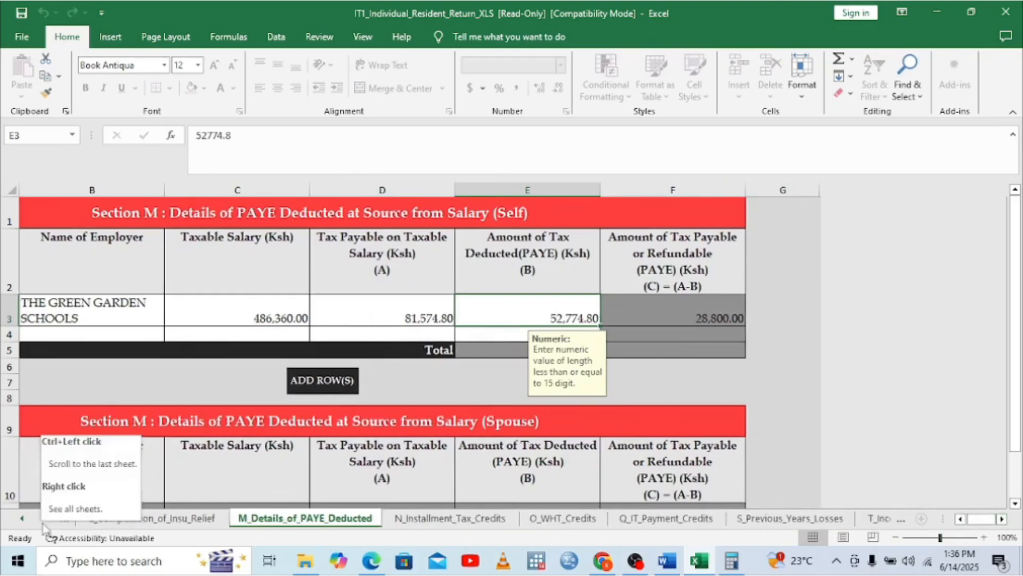
left_click(44, 524)
left_click(44, 525)
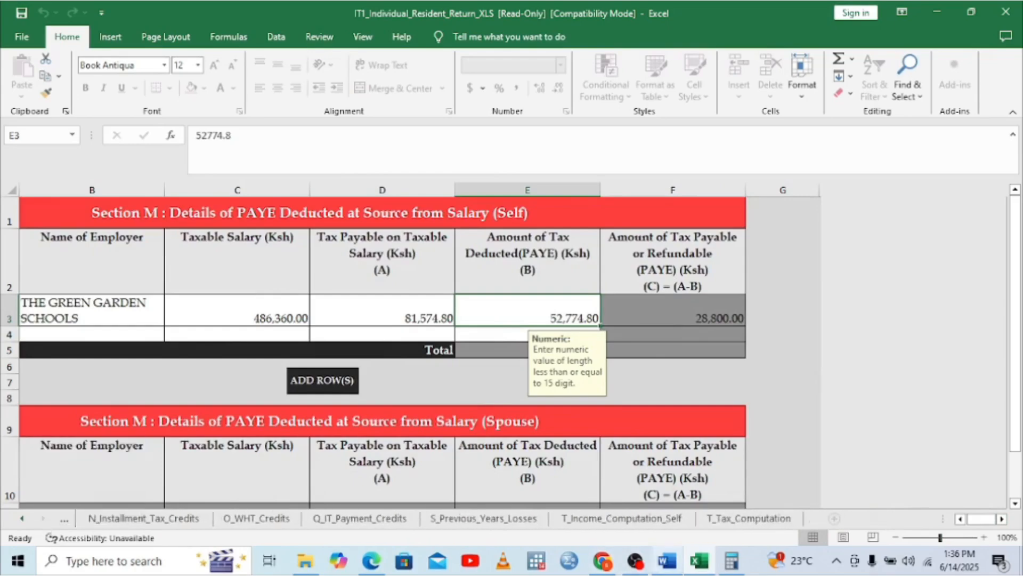
left_click(751, 518)
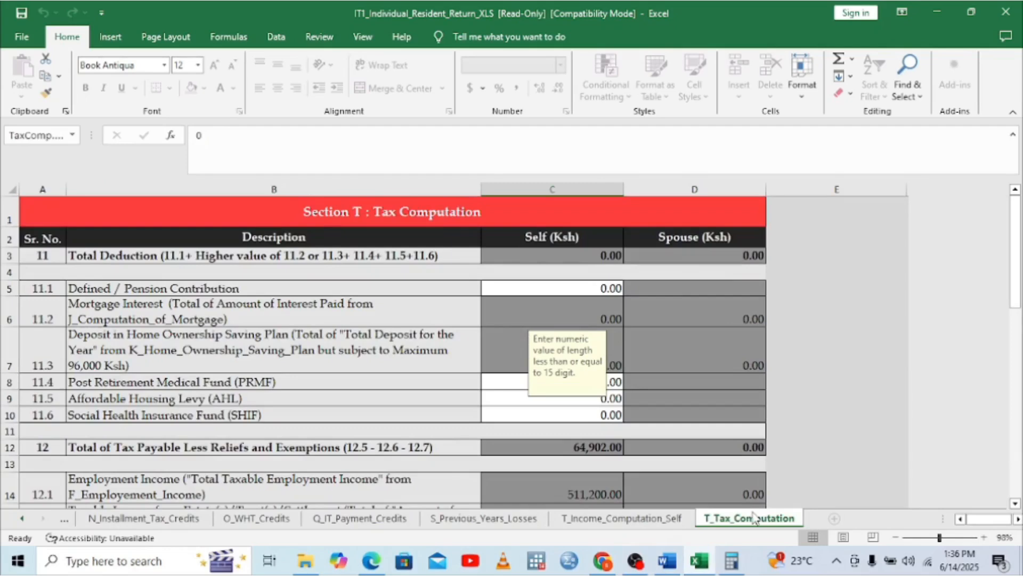
left_click(608, 287)
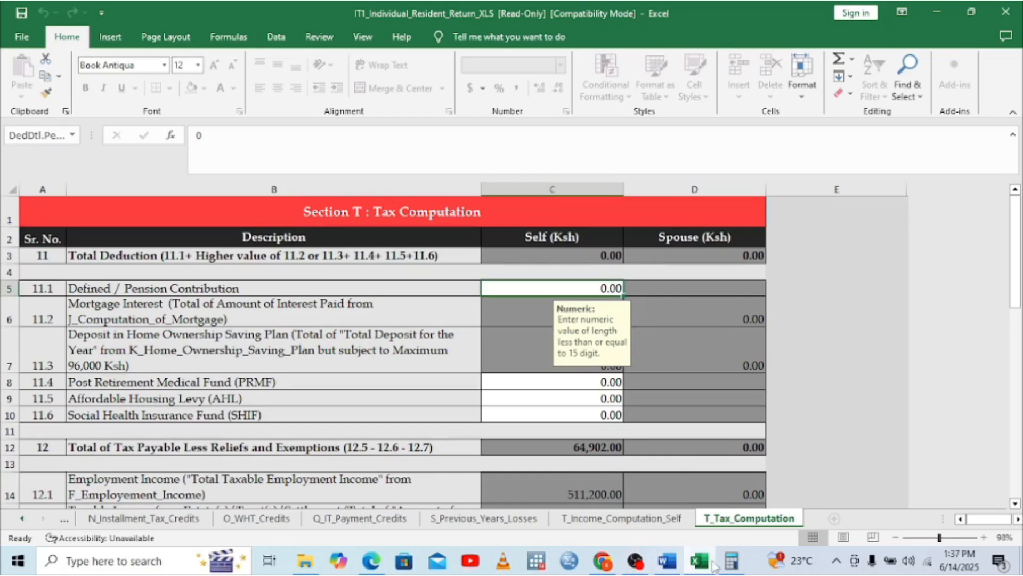
left_click(373, 565)
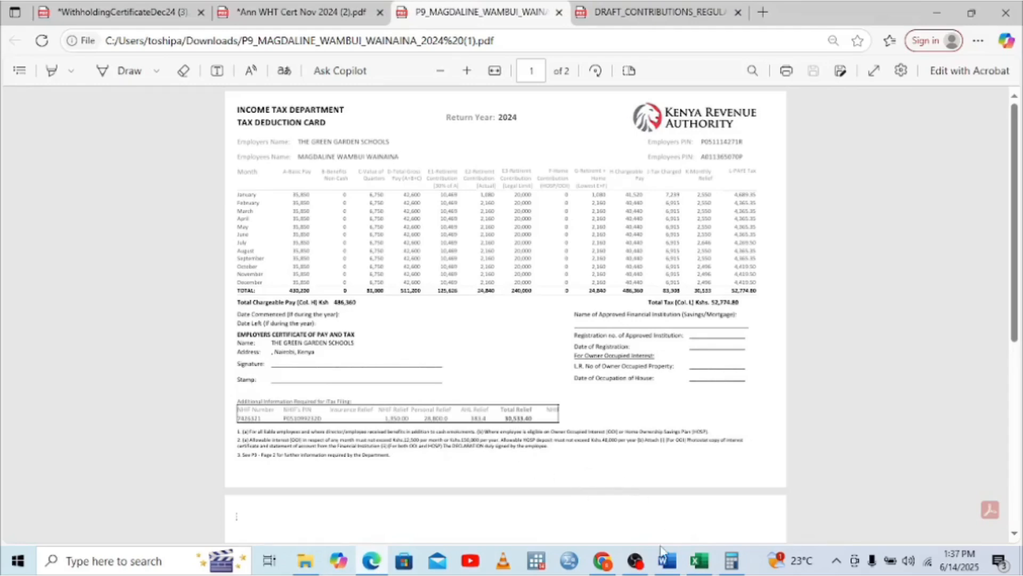
left_click(700, 560)
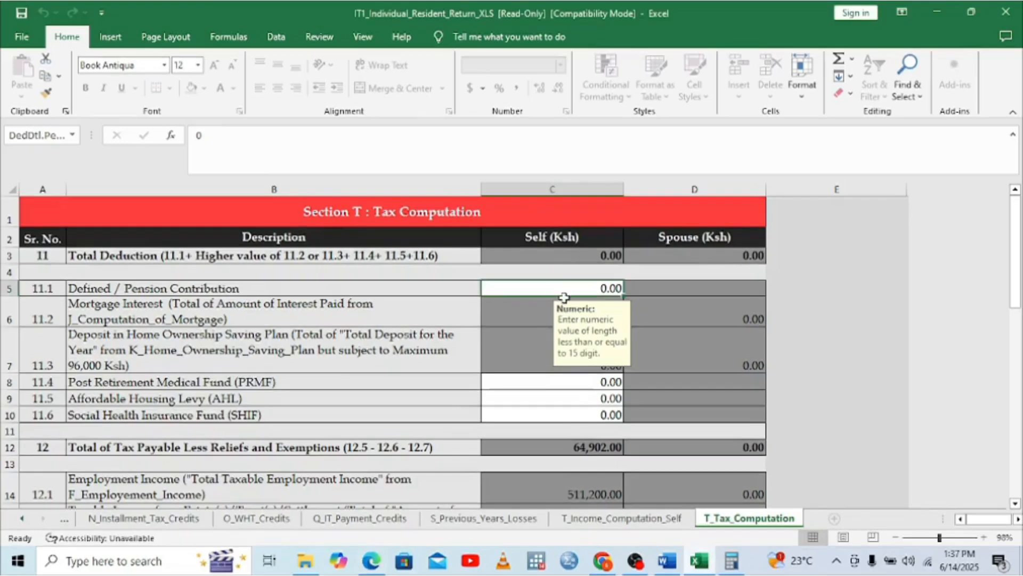
type("24")
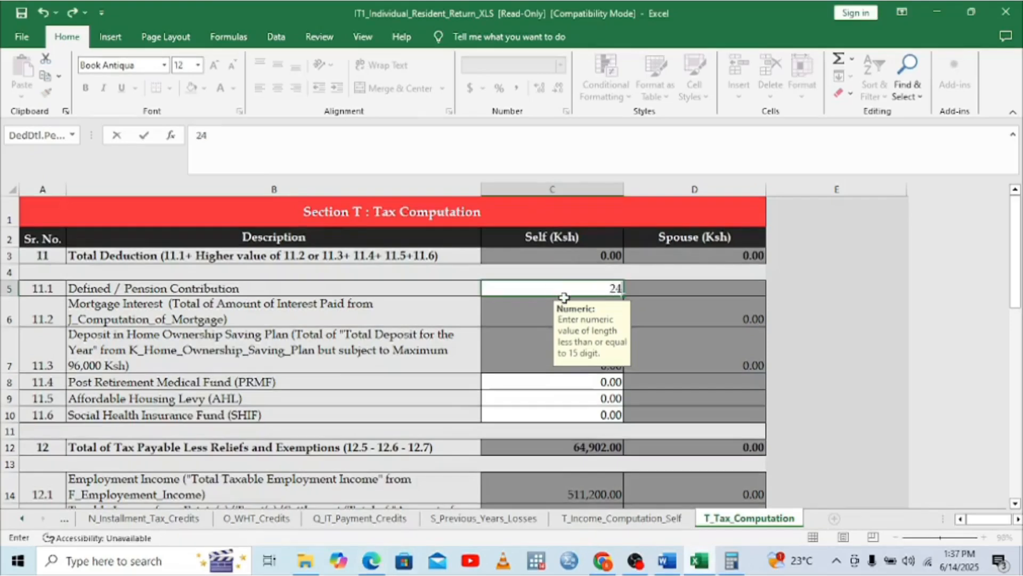
type("840")
left_click(502, 316)
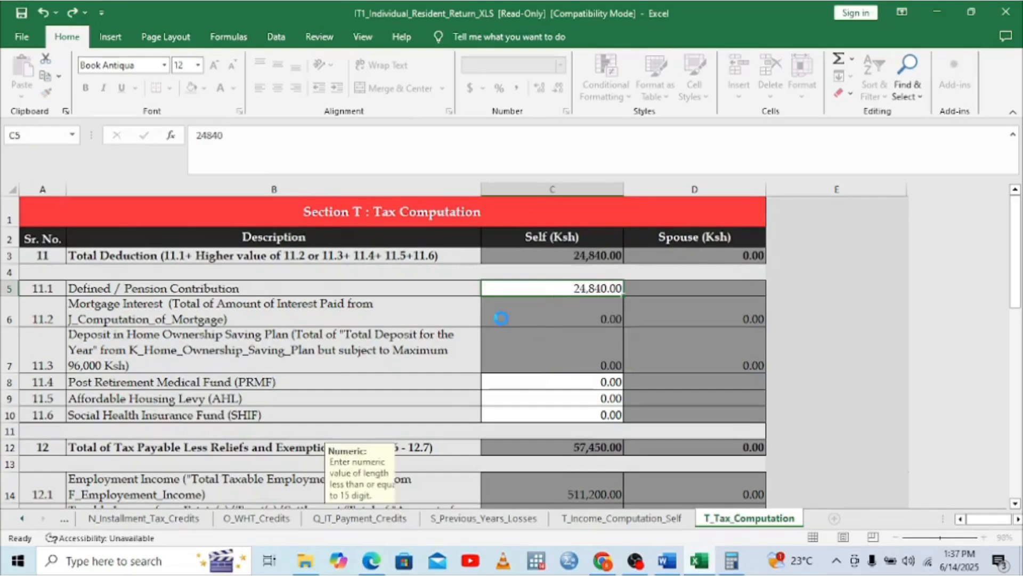
Select the Affordable Housing Levy cell and bring up the P9 card and Calculator
left_click(585, 408)
left_click(587, 397)
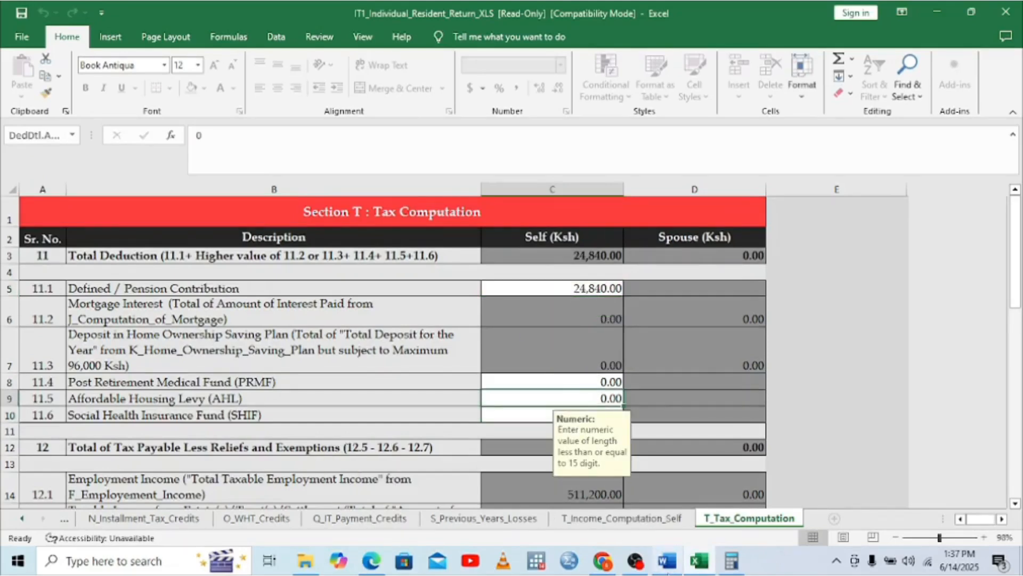
left_click(379, 564)
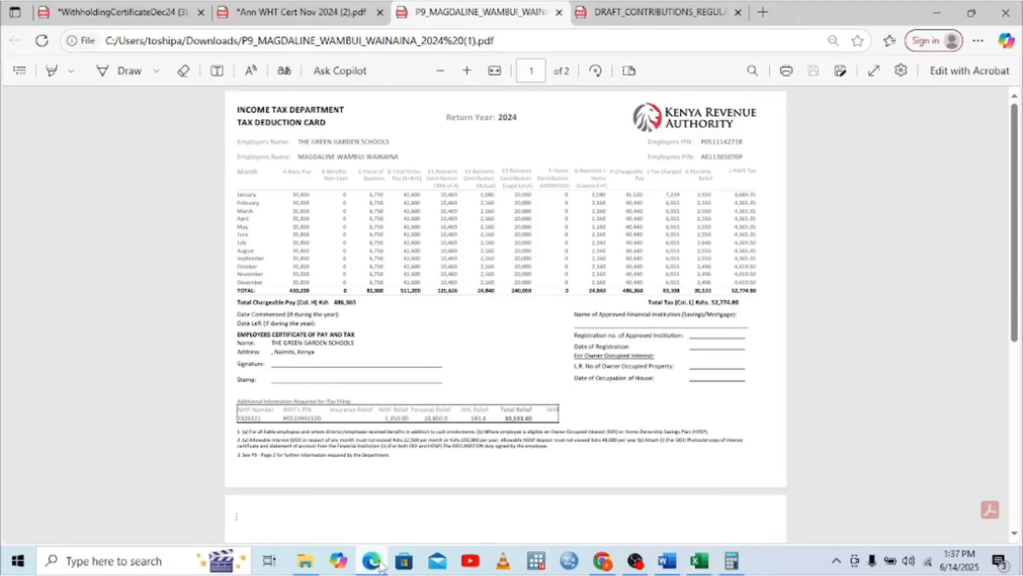
left_click(729, 562)
Clear Calculator and start multiplying the 42,600 gross pay
left_click(162, 244)
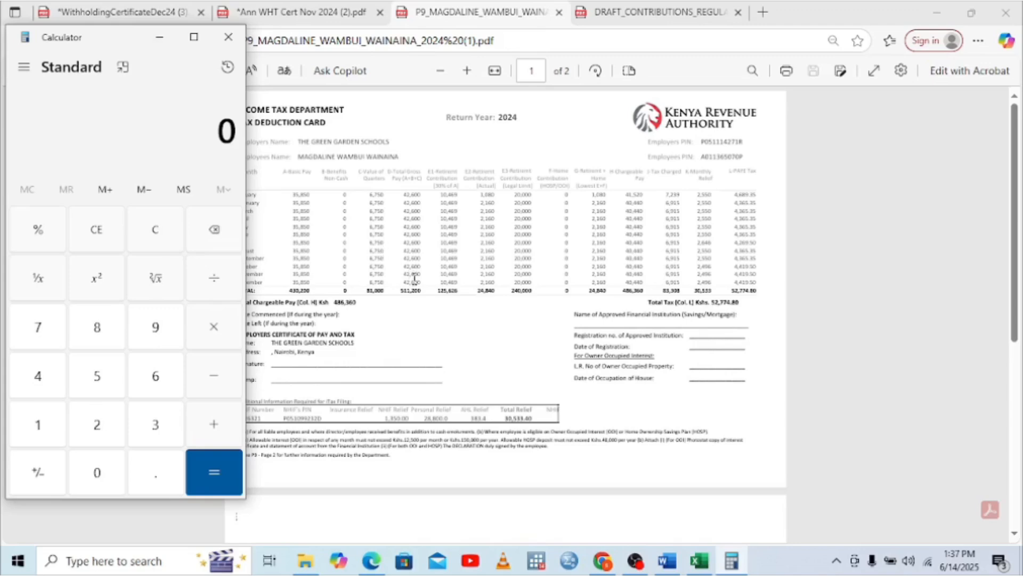
left_click(34, 380)
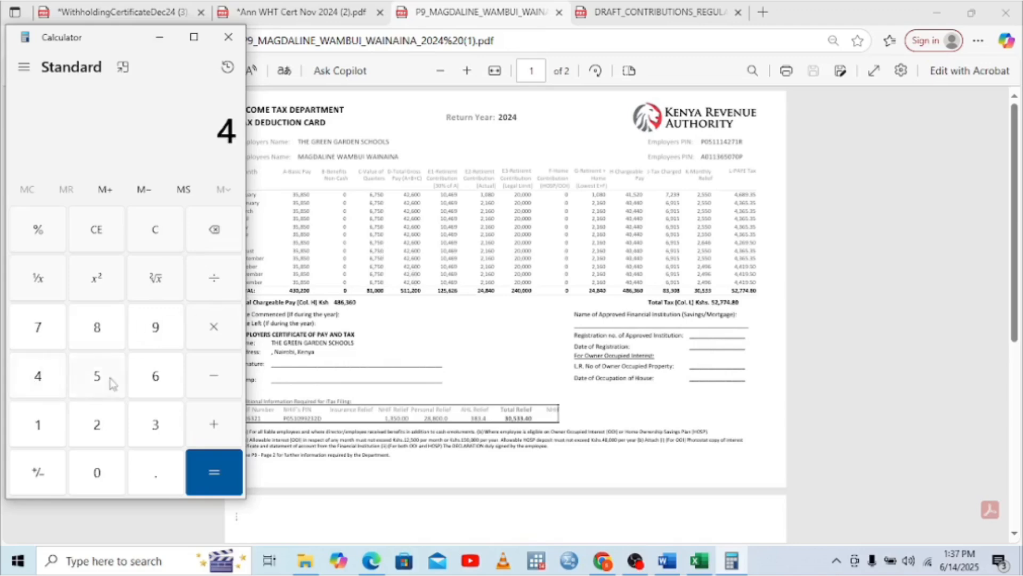
left_click(101, 435)
left_click(157, 374)
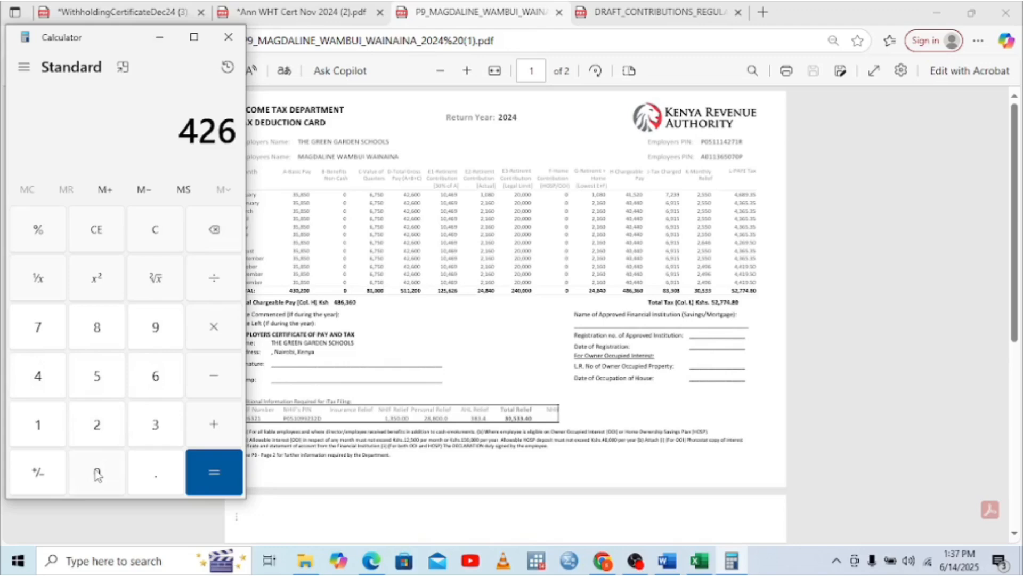
left_click(97, 474)
left_click(97, 474)
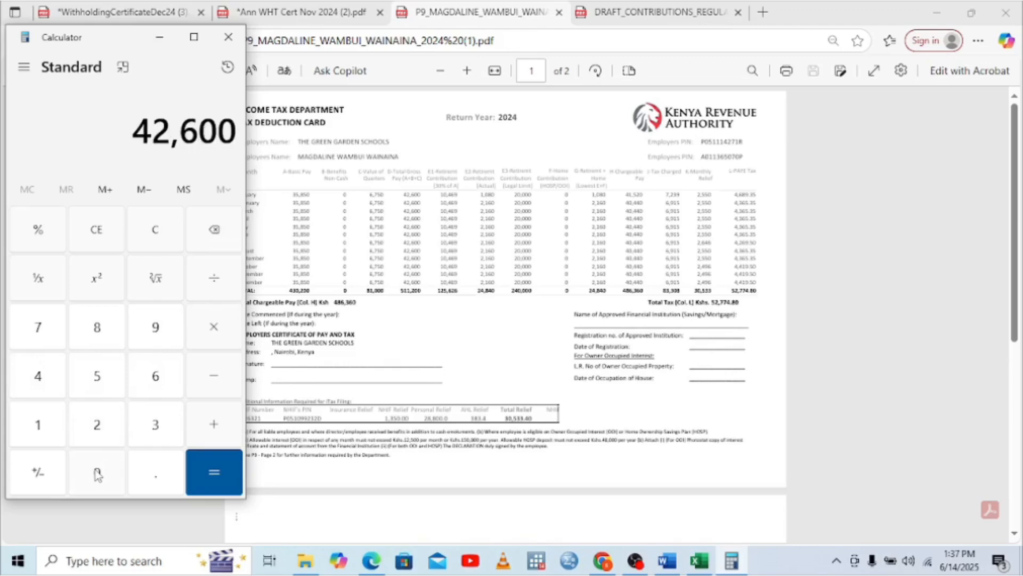
left_click(213, 330)
Multiply by the 0.015 rate to get 639 for the housing levy
left_click(97, 473)
left_click(154, 475)
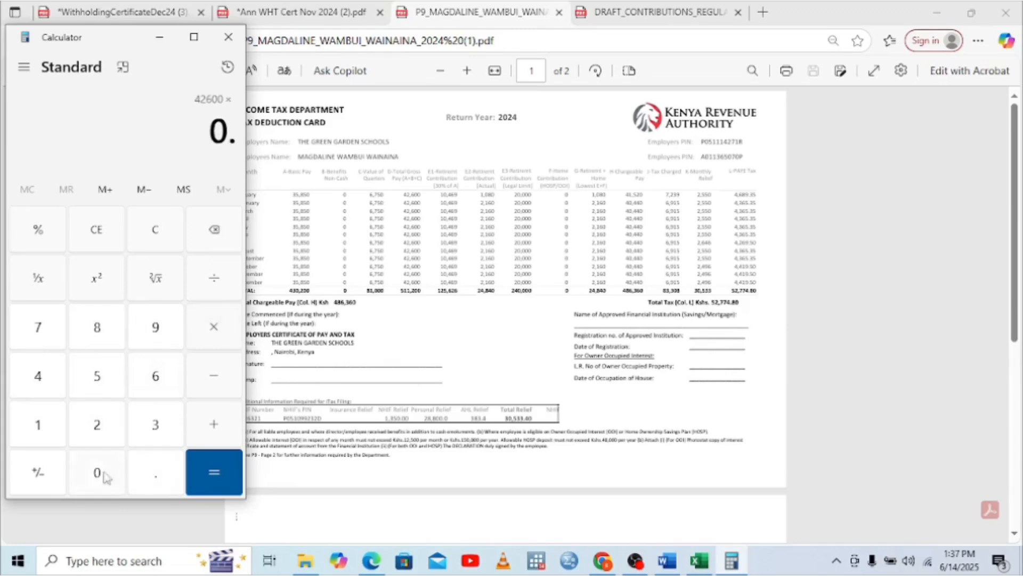
left_click(93, 473)
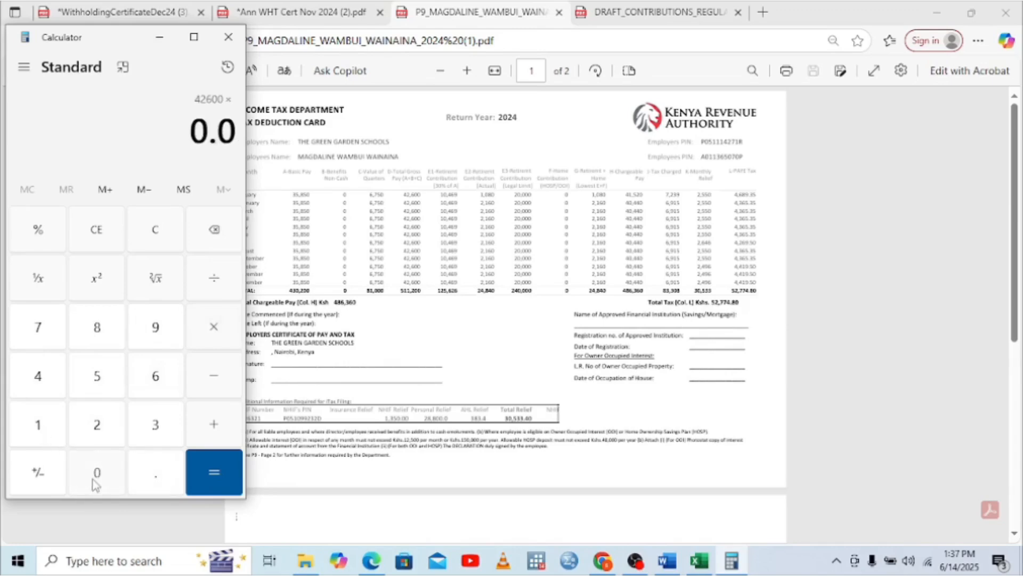
left_click(94, 475)
left_click(214, 241)
left_click(49, 440)
left_click(107, 368)
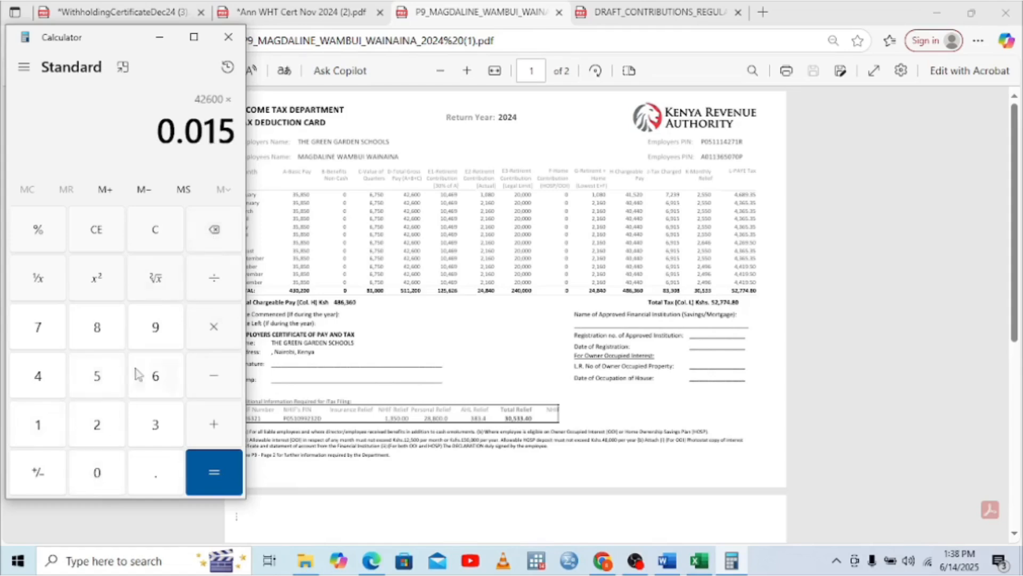
left_click(218, 455)
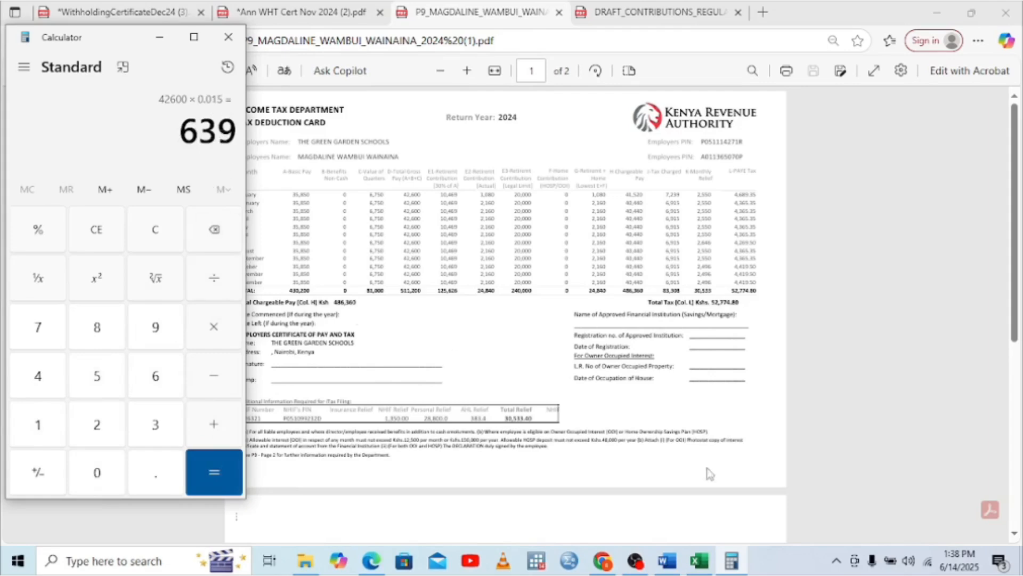
left_click(700, 562)
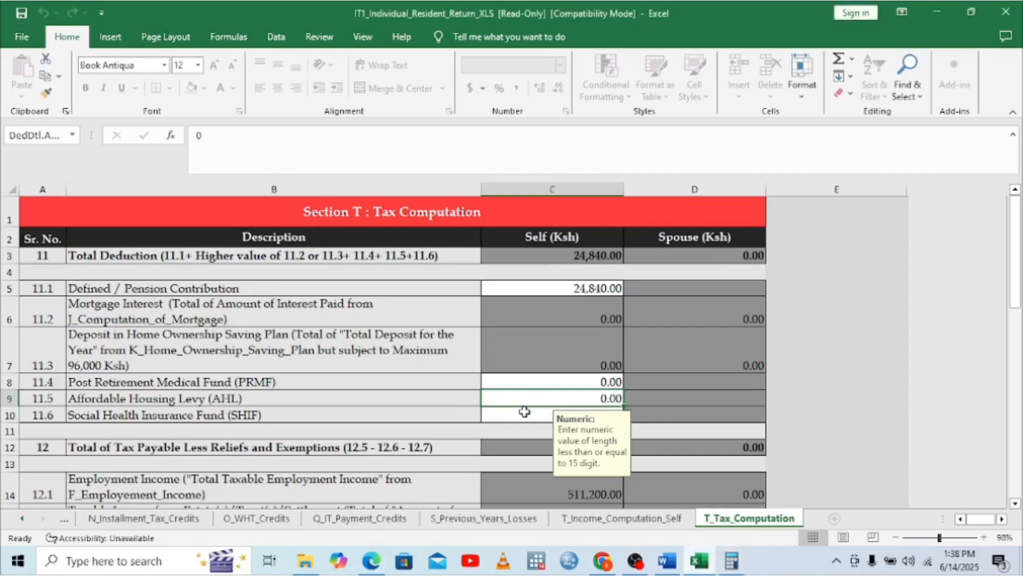
Enter 639 as the Affordable Housing Levy, bringing total deduction to 25,479.00
type("639")
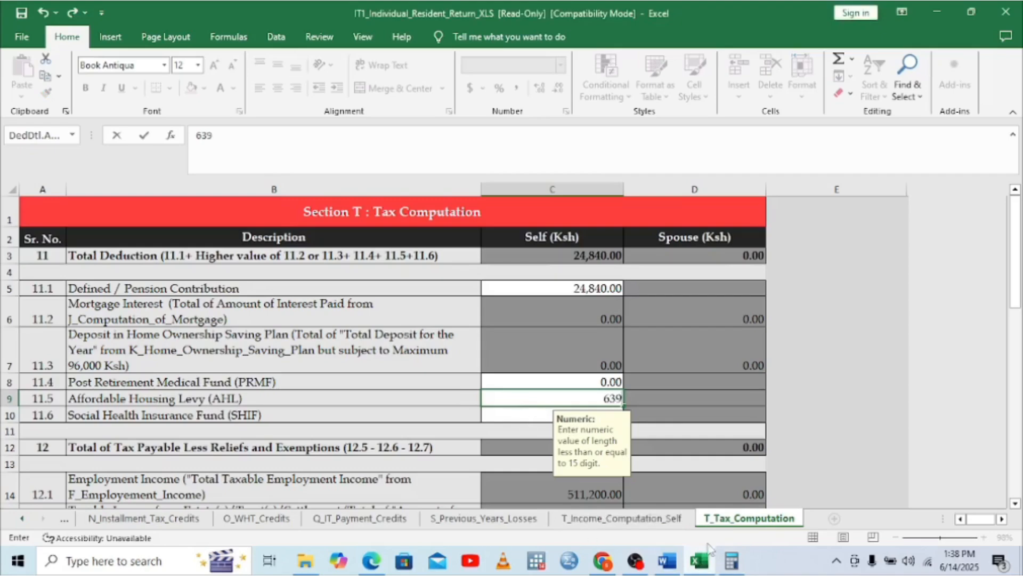
left_click(732, 560)
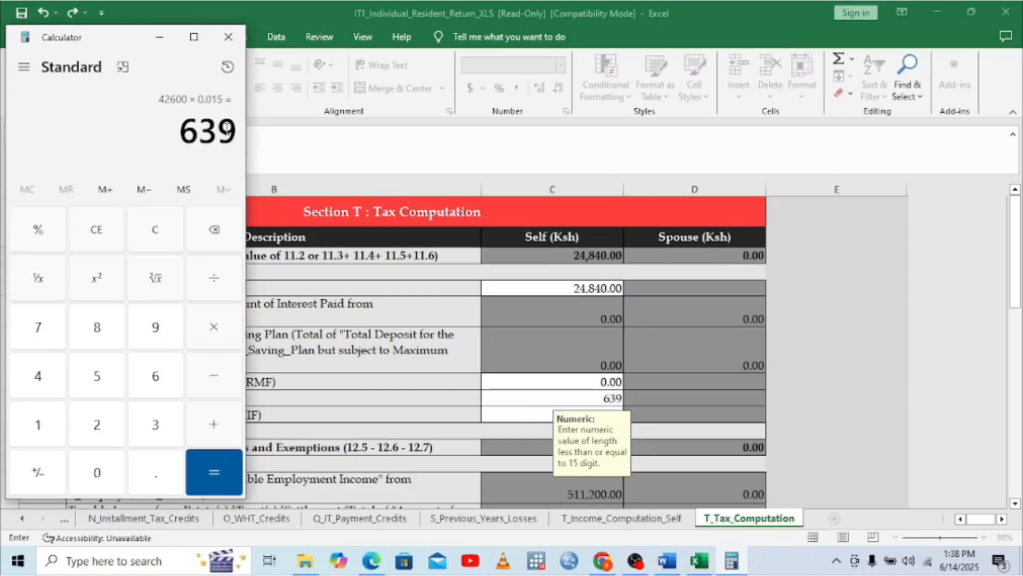
left_click(513, 413)
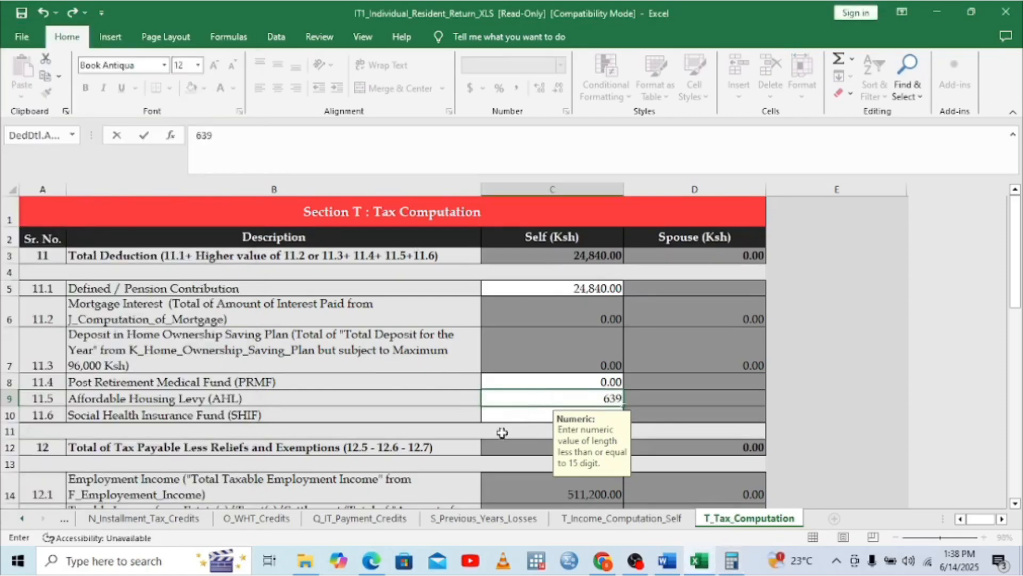
left_click(509, 416)
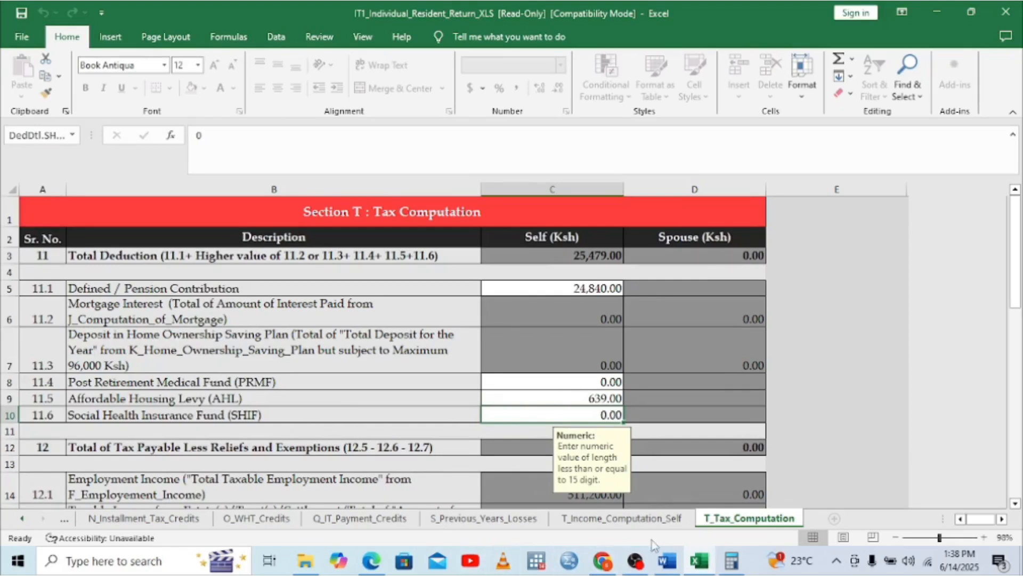
left_click(372, 561)
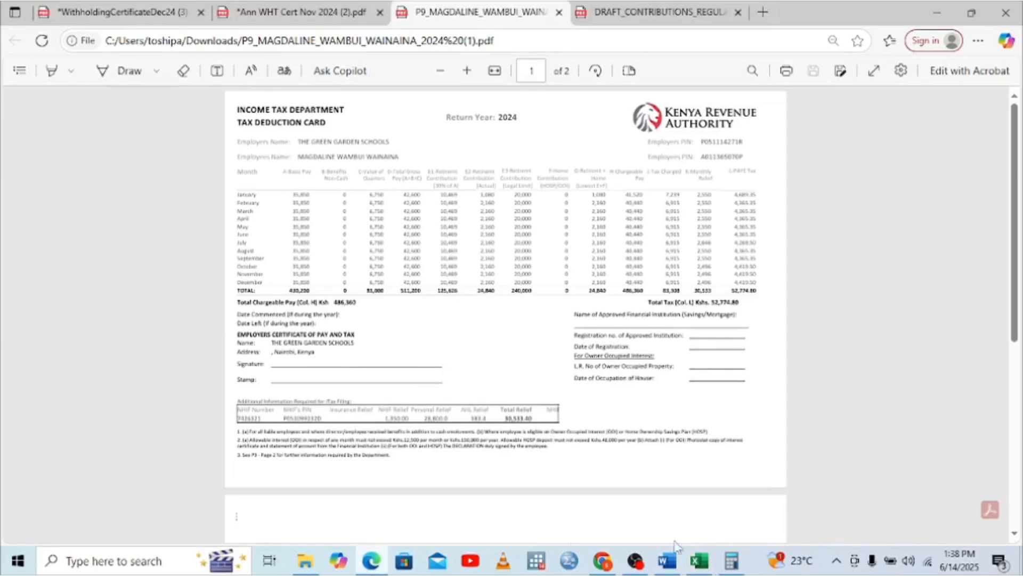
In a cleared Calculator, enter 42,600 and begin a multiplication
left_click(731, 561)
left_click(155, 238)
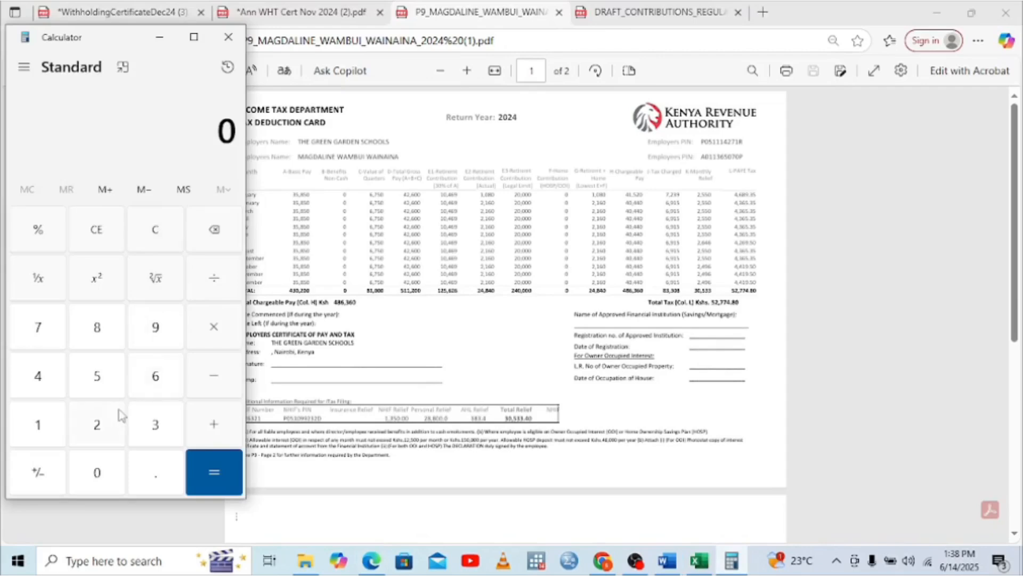
left_click(60, 375)
left_click(96, 429)
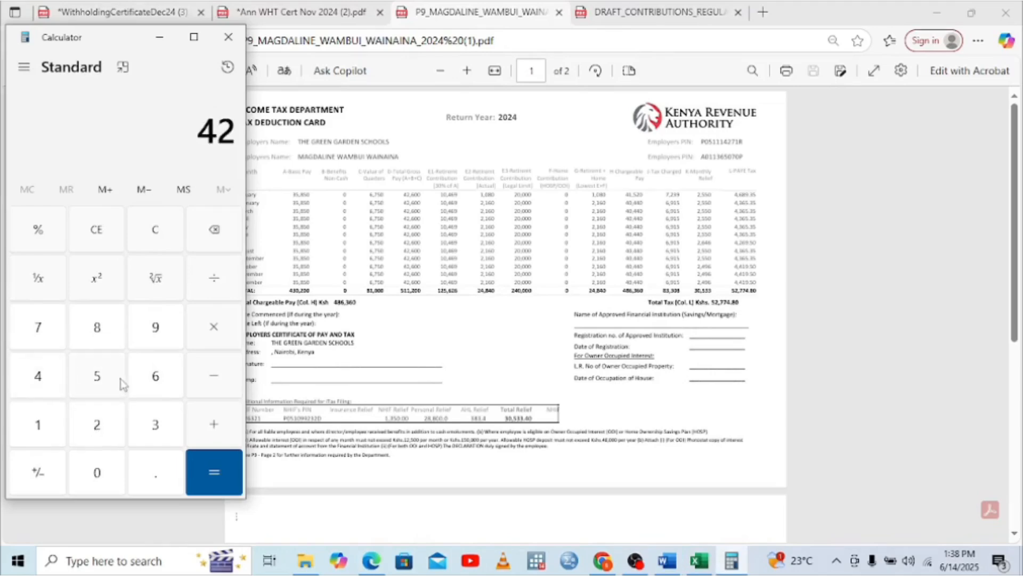
left_click(143, 374)
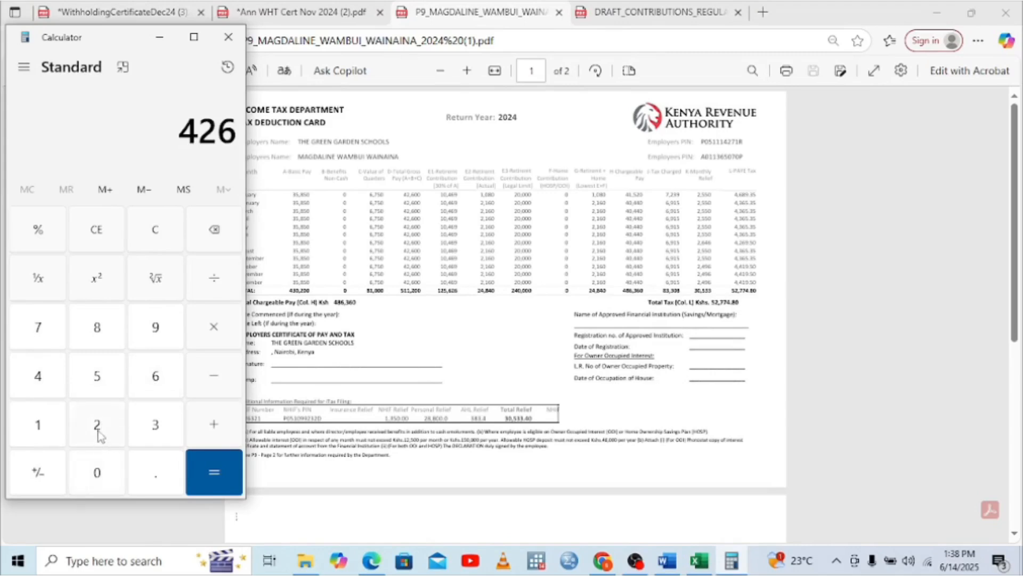
left_click(96, 469)
left_click(96, 469)
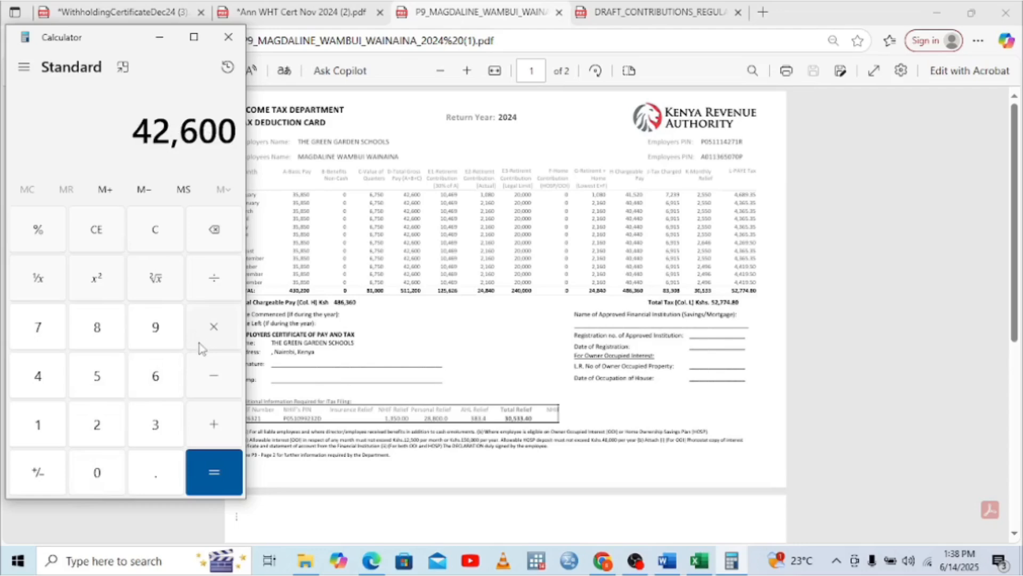
left_click(201, 346)
Multiply by the 0.0275 rate to get the 1,171.5 SHIF amount
left_click(97, 477)
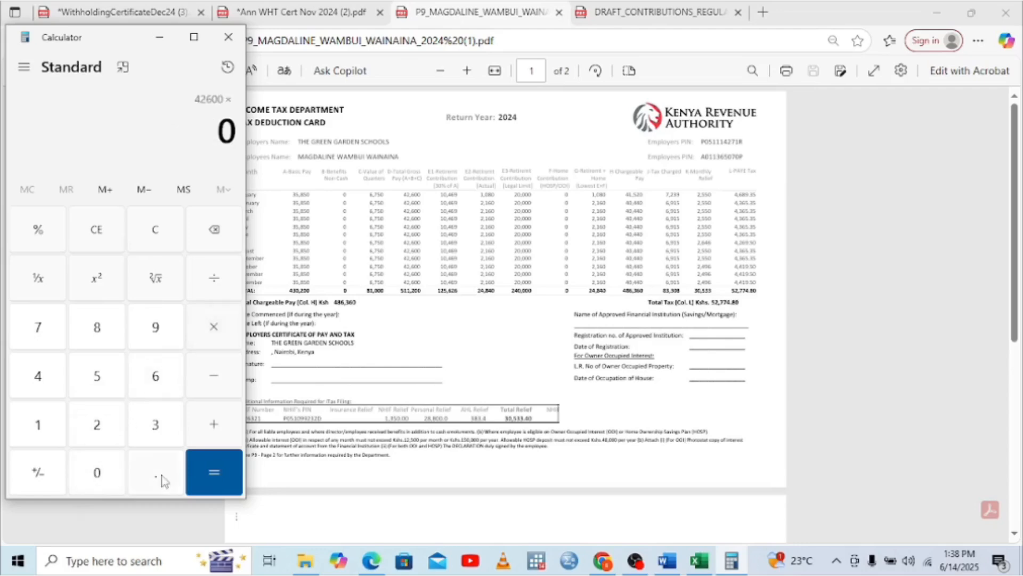
left_click(144, 474)
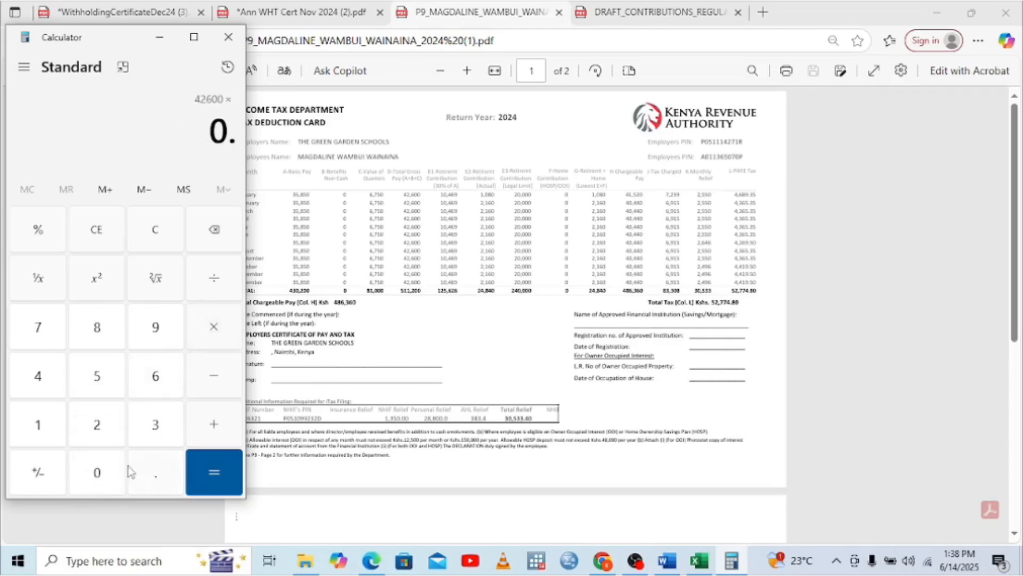
left_click(101, 473)
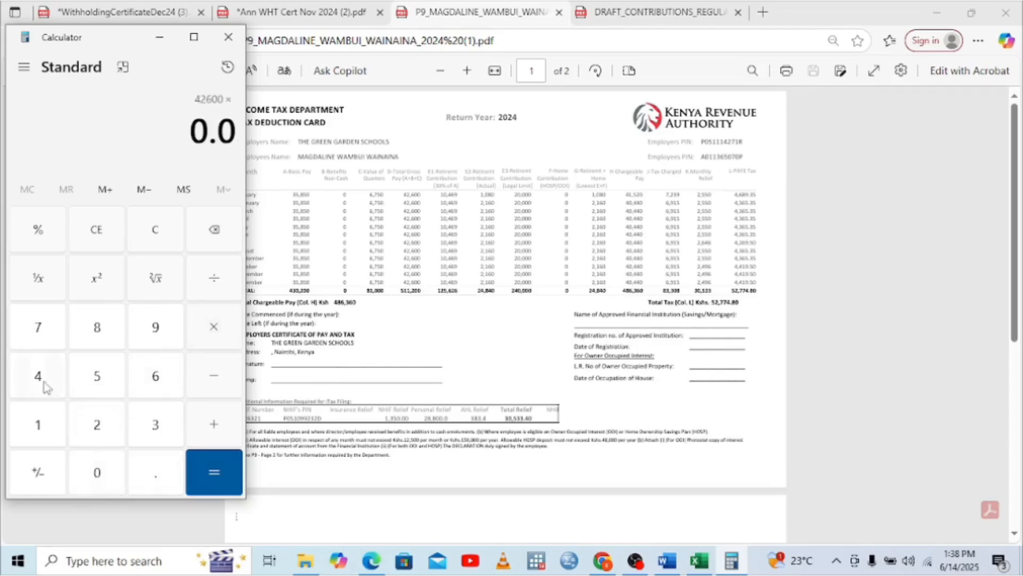
left_click(96, 427)
left_click(47, 329)
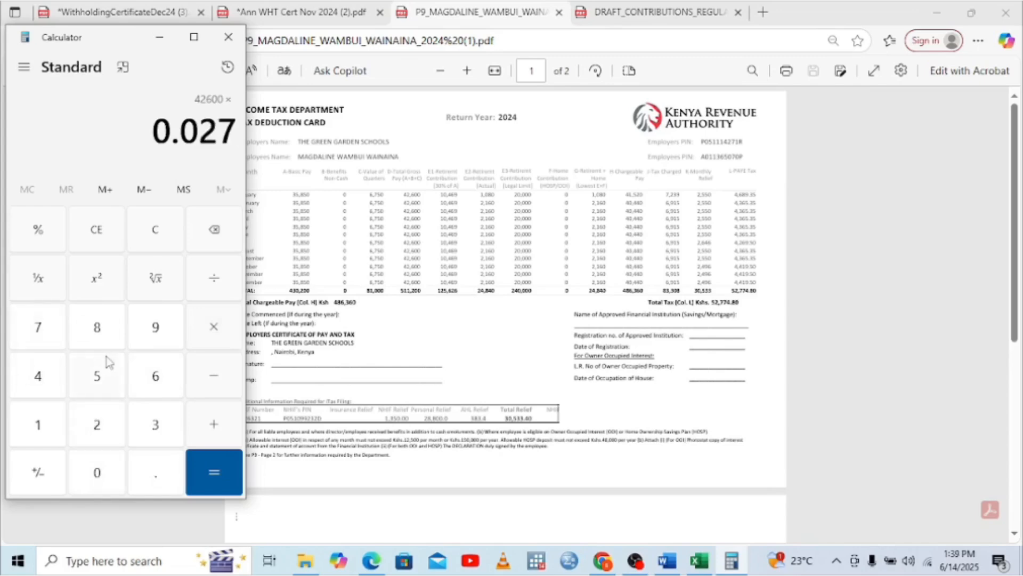
left_click(105, 373)
left_click(220, 462)
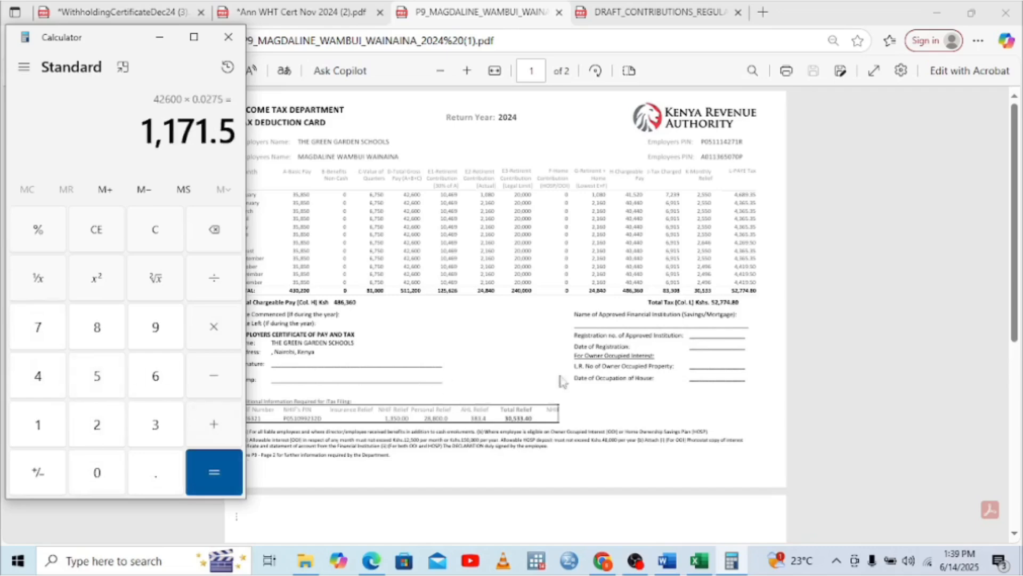
left_click(699, 560)
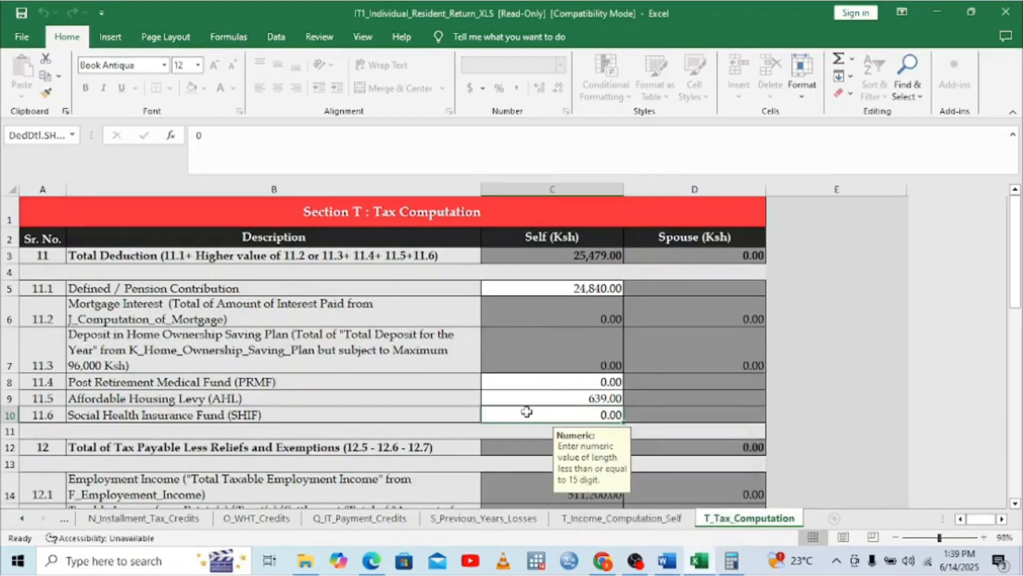
Enter 1,171.50 as the SHIF amount in C10
type("1171")
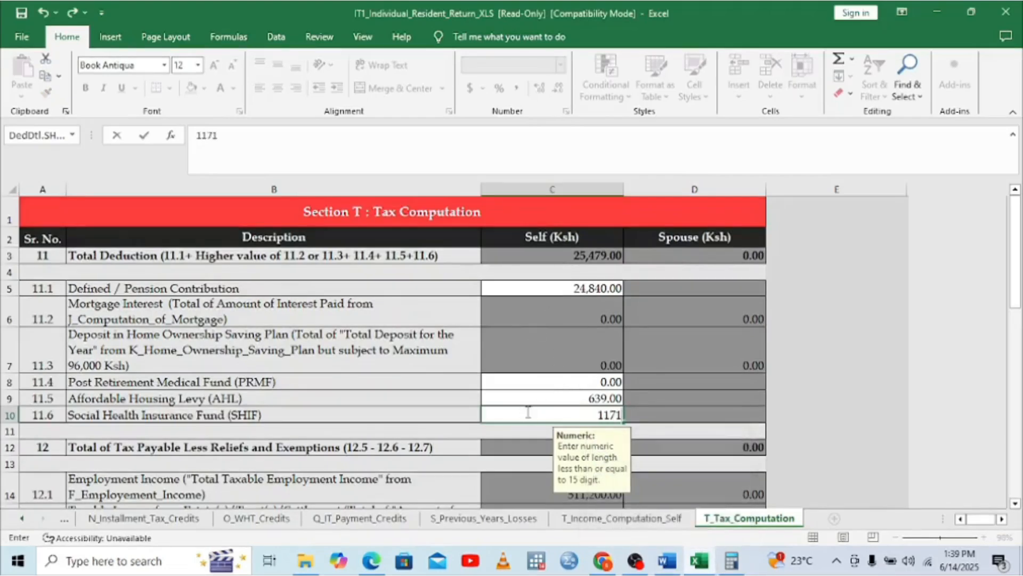
left_click(734, 569)
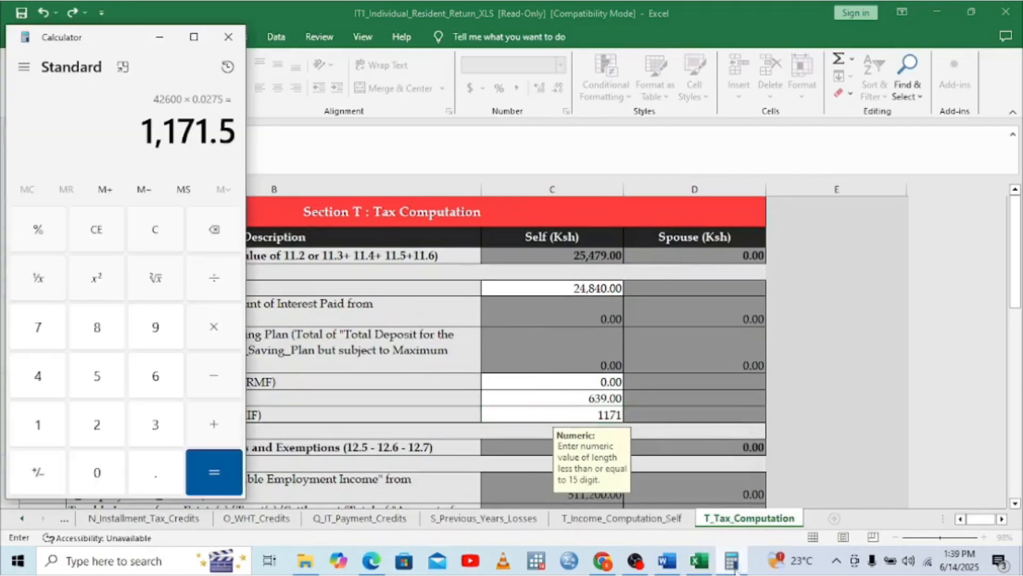
left_click(165, 45)
type(".")
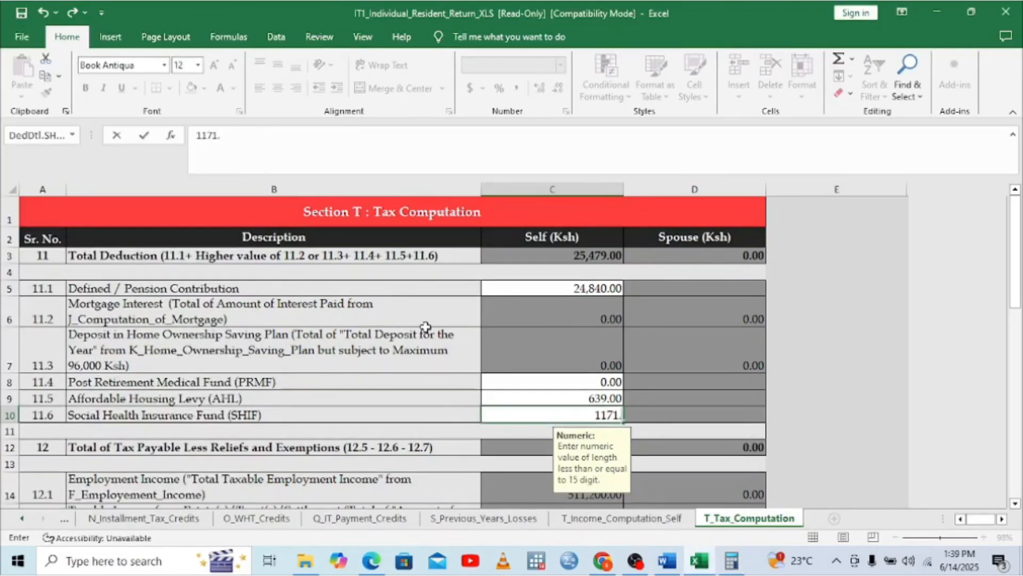
type("5")
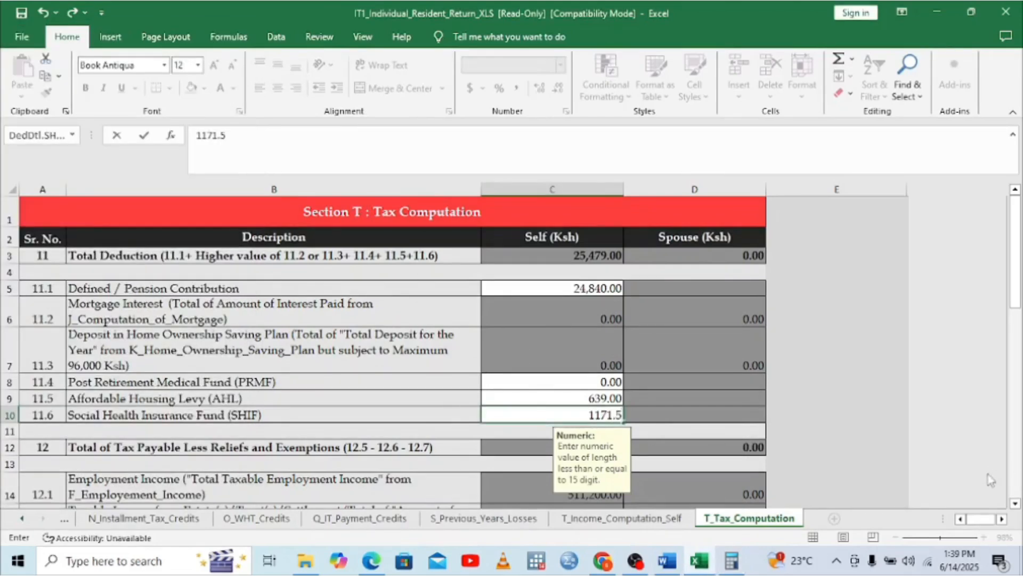
left_click(492, 448)
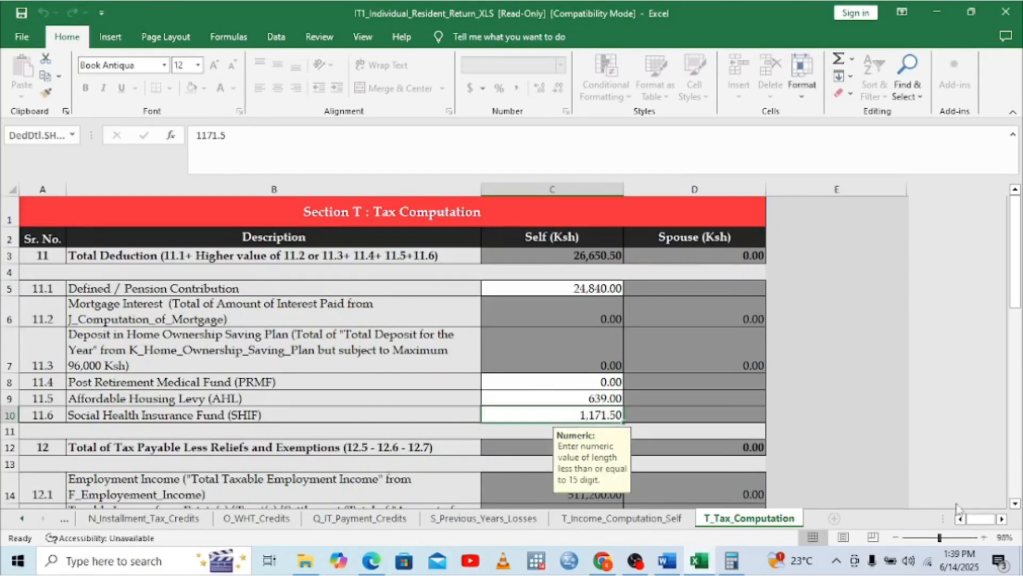
left_click(1015, 504)
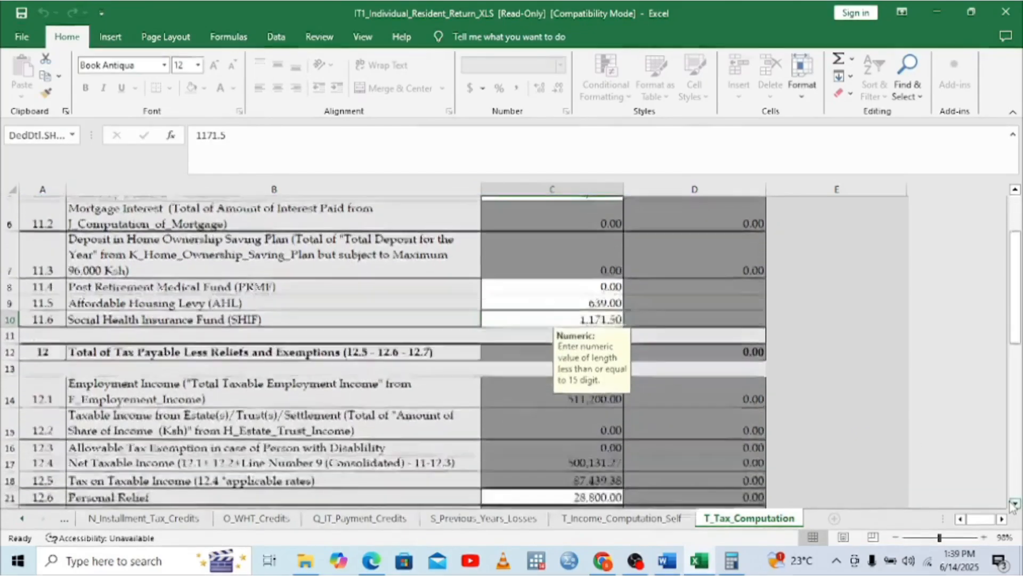
left_click(1015, 503)
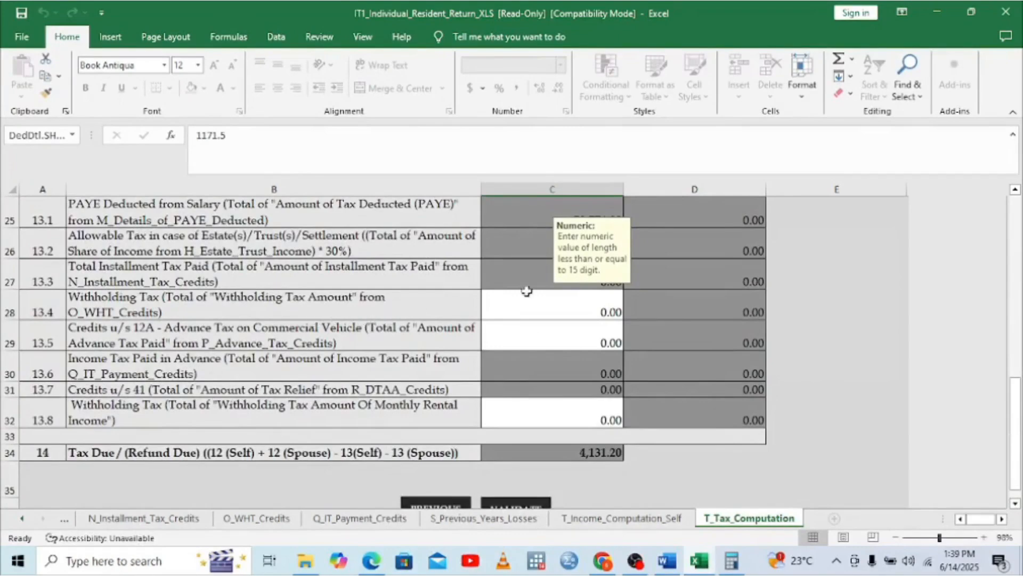
Enter 4,675 withholding tax in C28, turning tax due into a -543.80 refund
left_click(575, 306)
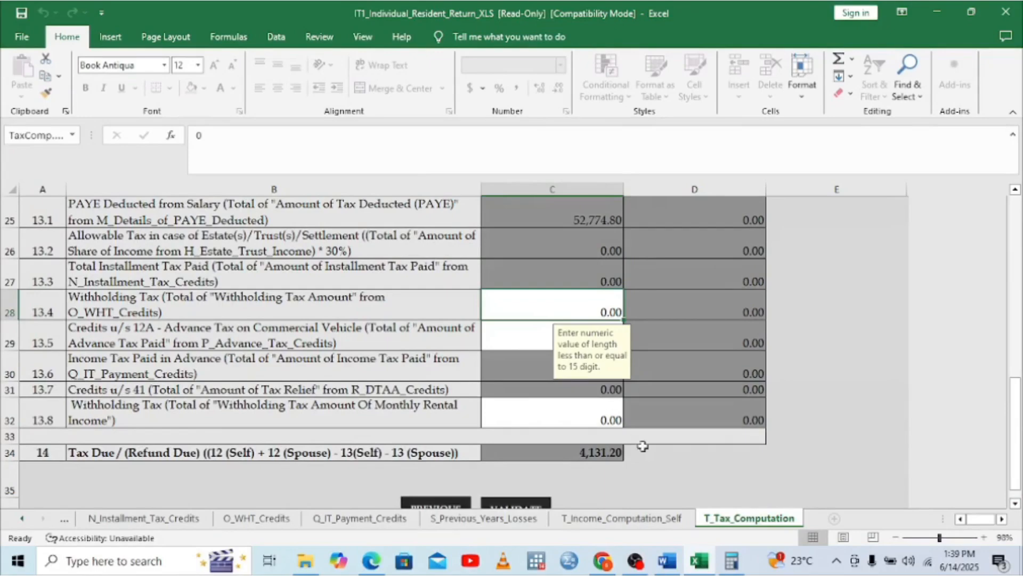
left_click(672, 566)
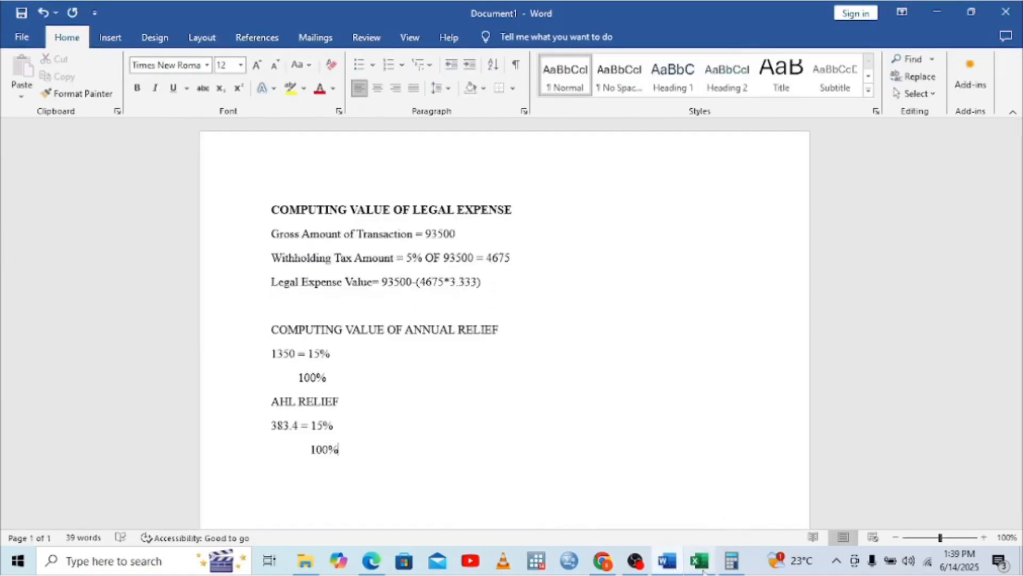
mouse_move(702, 569)
left_click(698, 507)
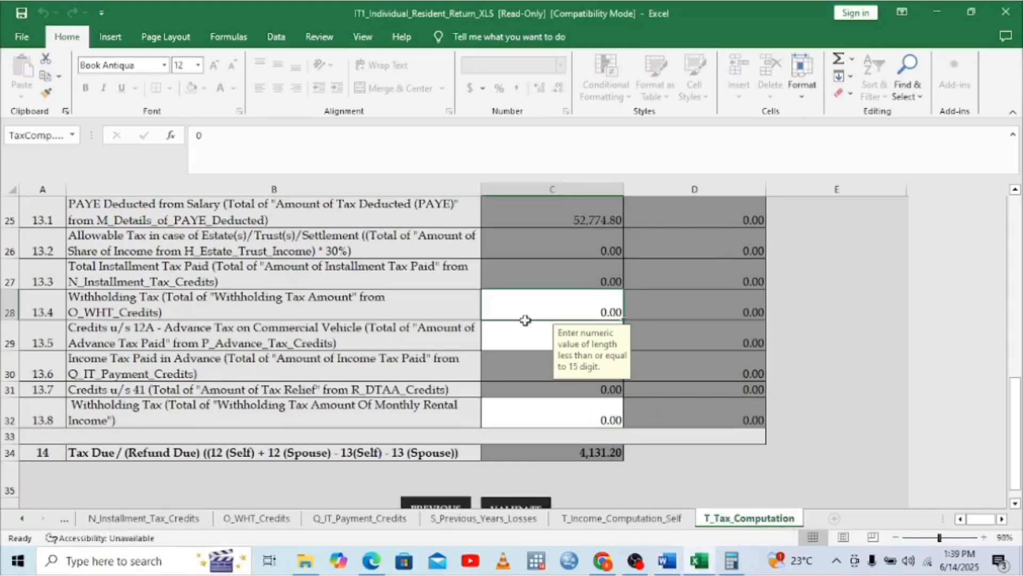
type("46")
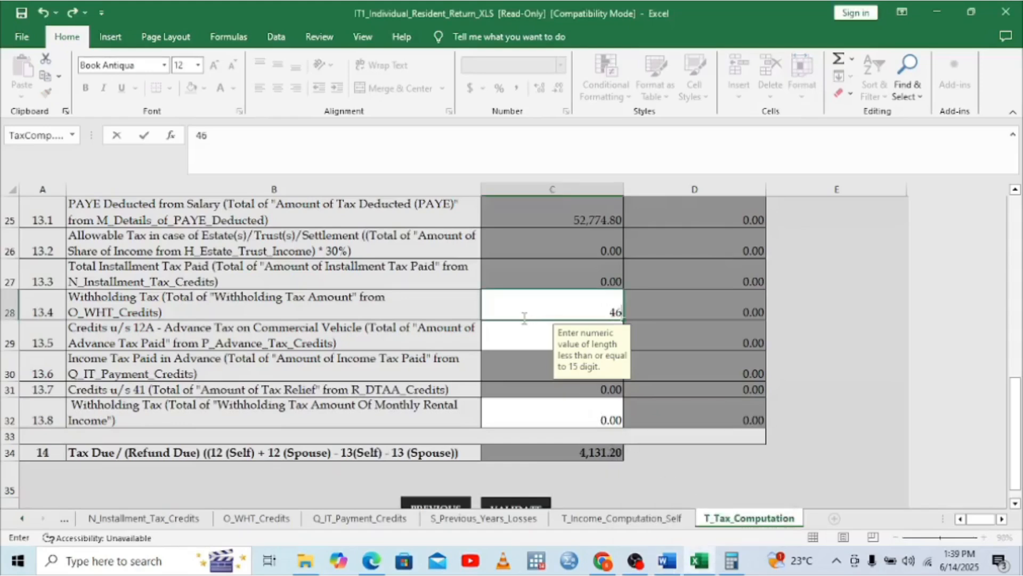
type("75")
left_click(665, 325)
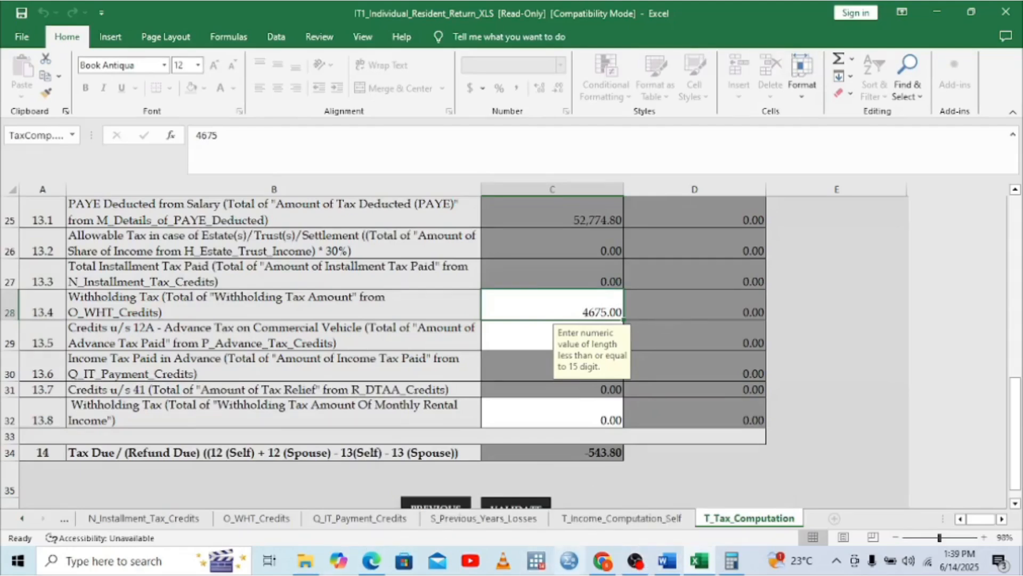
left_click(364, 566)
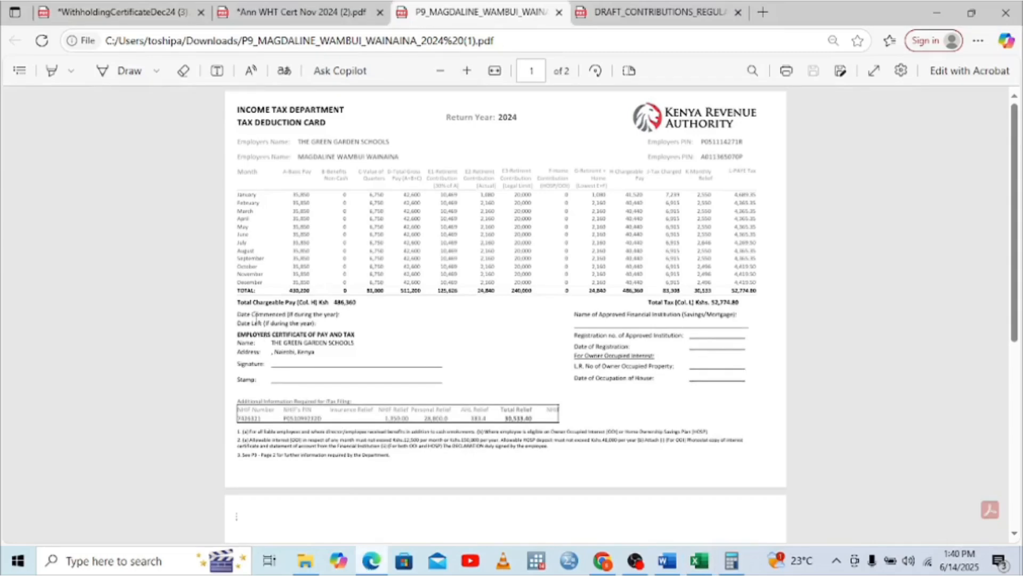
Check the November withholding certificate and enter its 2,750 withheld tax in a cleared Calculator
left_click(272, 12)
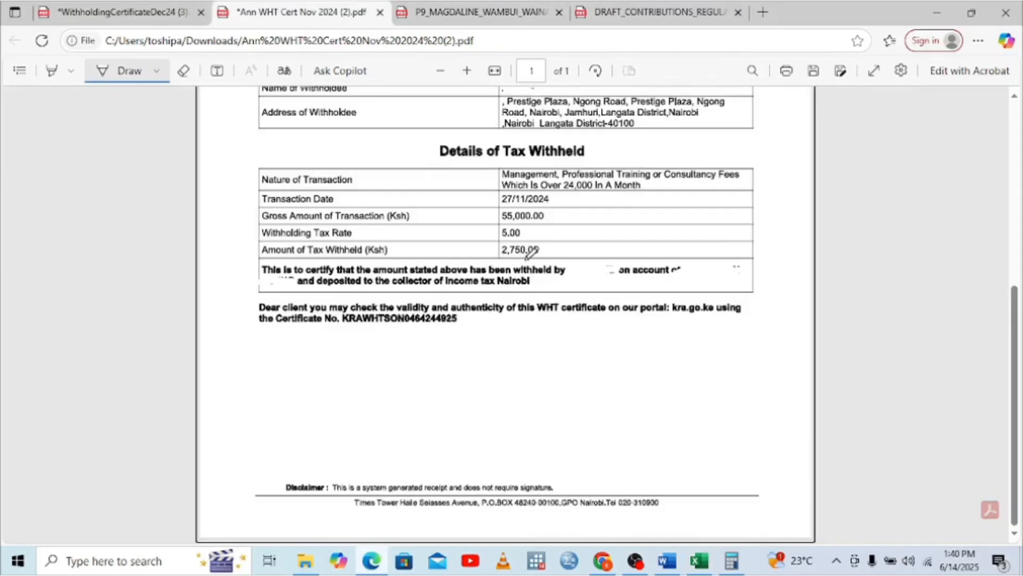
left_click(731, 560)
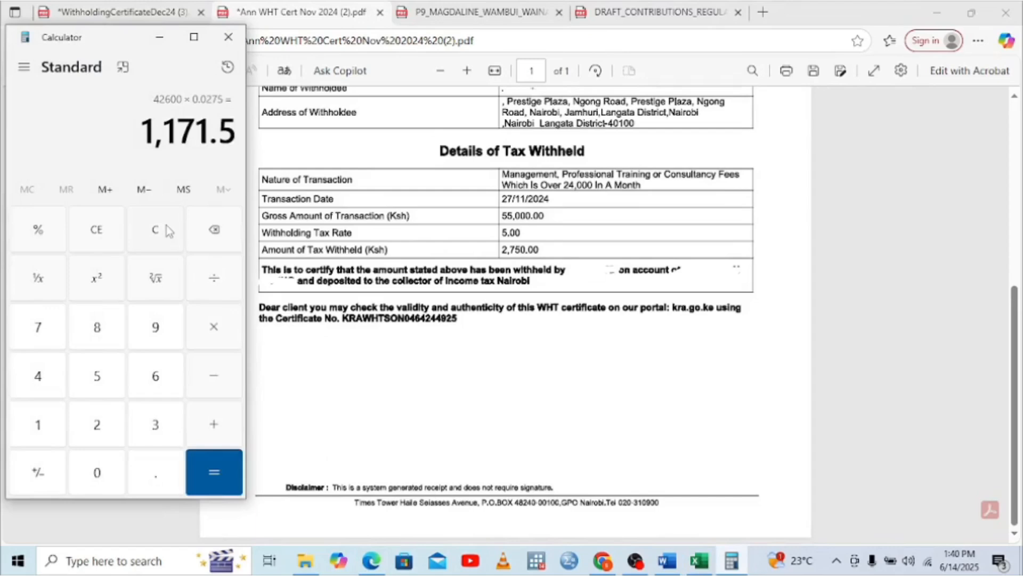
left_click(166, 226)
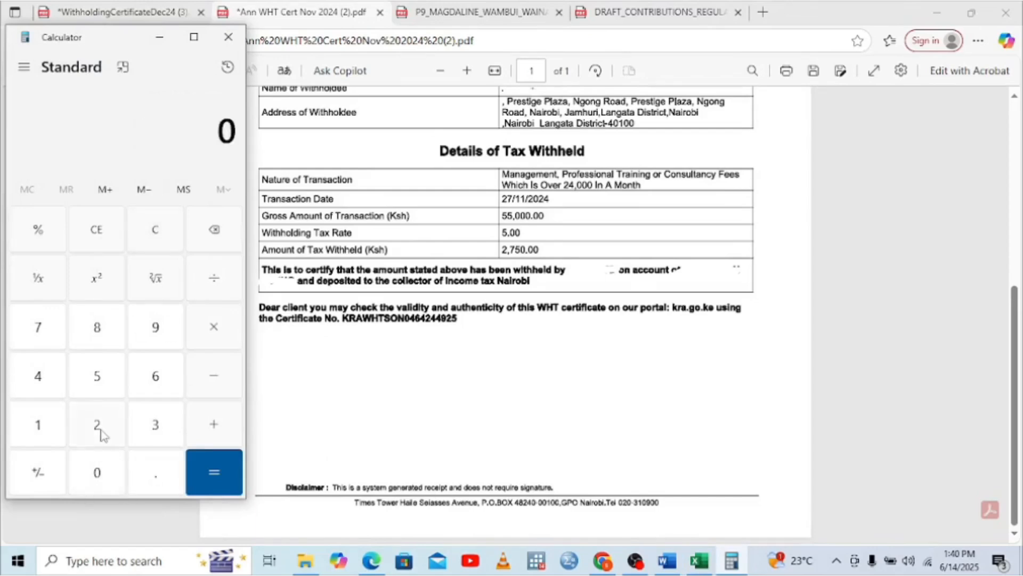
left_click(98, 426)
left_click(39, 327)
left_click(96, 376)
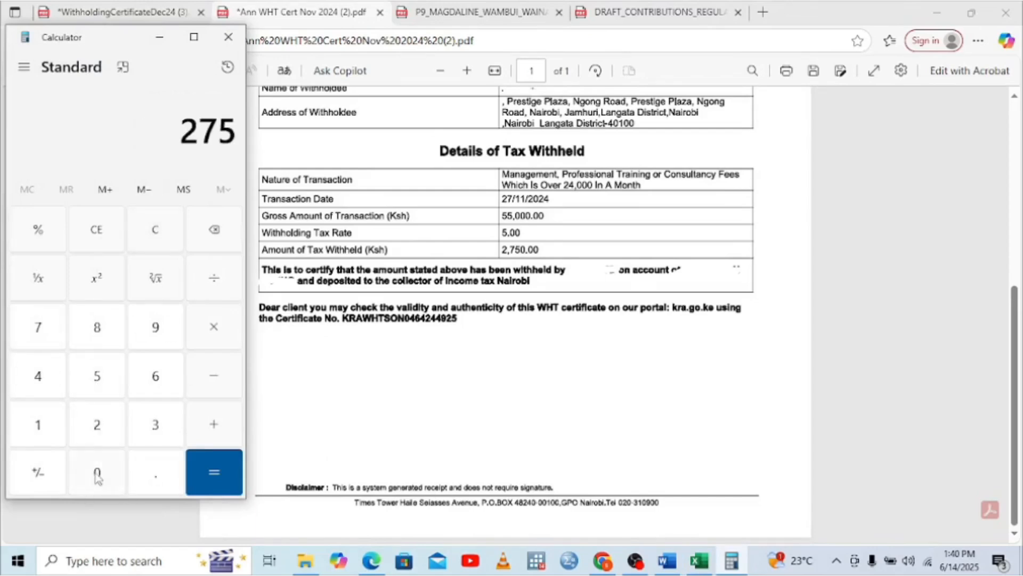
left_click(99, 472)
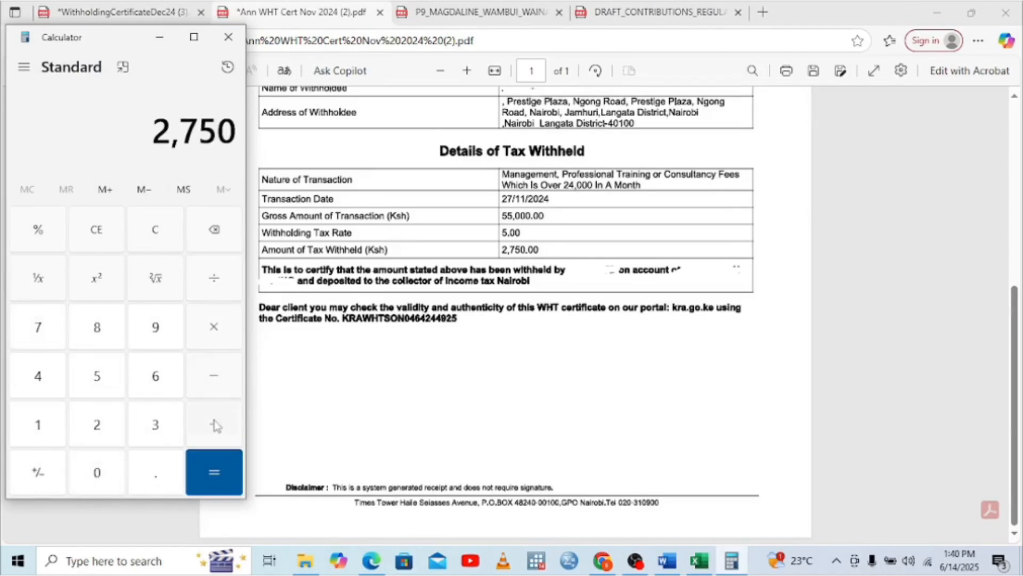
left_click(213, 424)
Check the December certificate, add its 1,925 for a 4,675 total, and bring up Word's notes
left_click(143, 5)
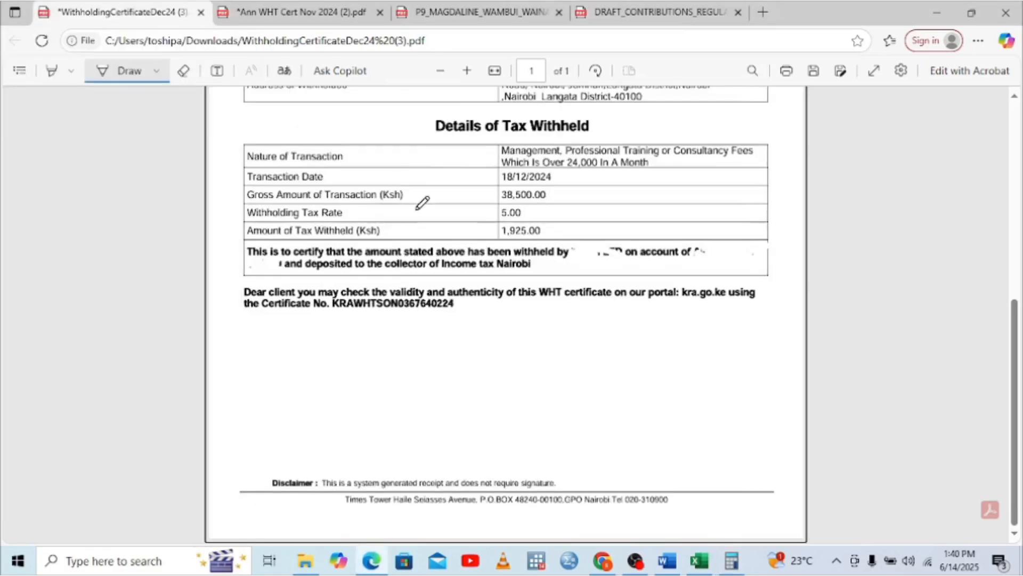
left_click(731, 568)
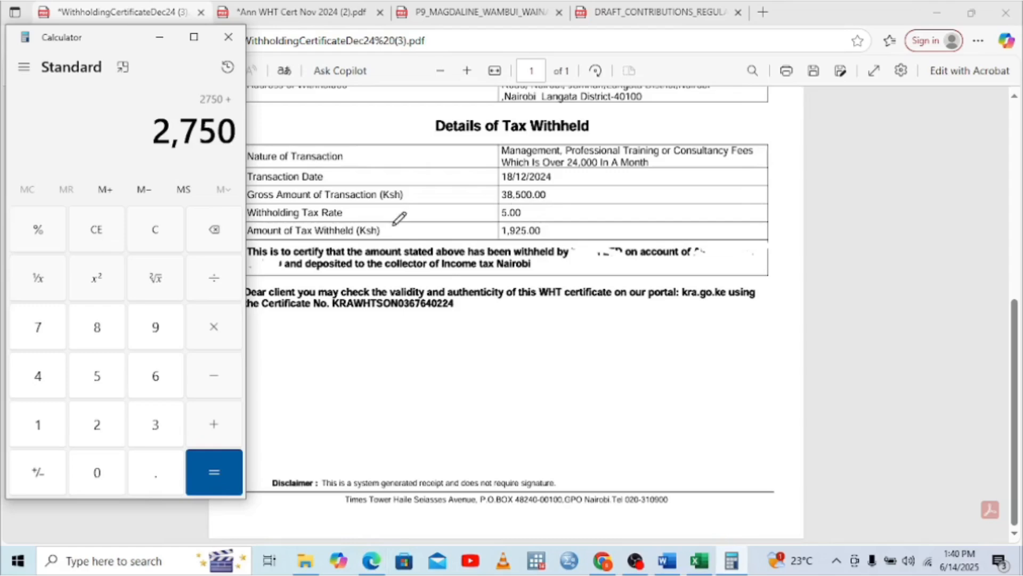
left_click(34, 432)
left_click(152, 328)
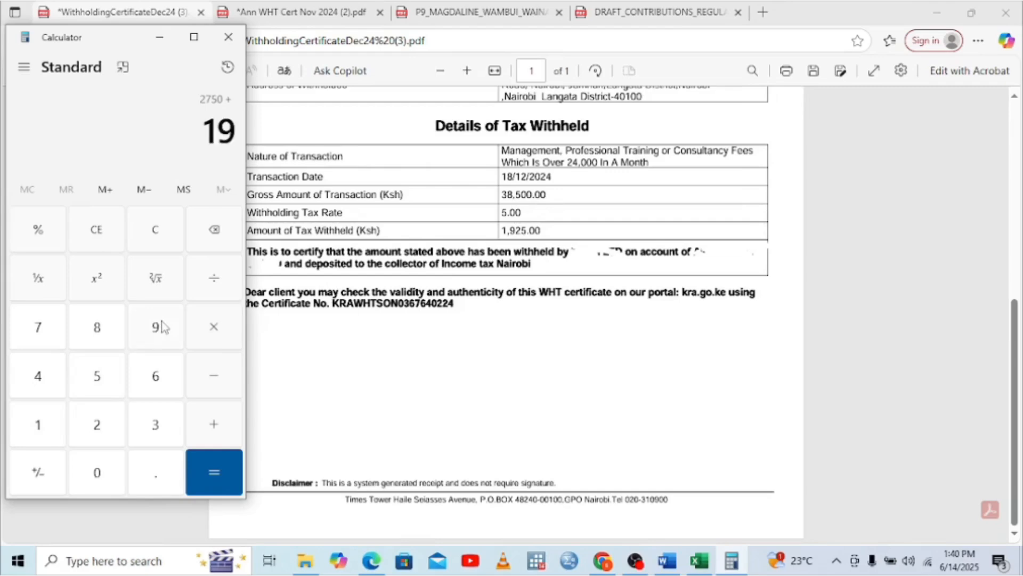
left_click(106, 427)
left_click(98, 377)
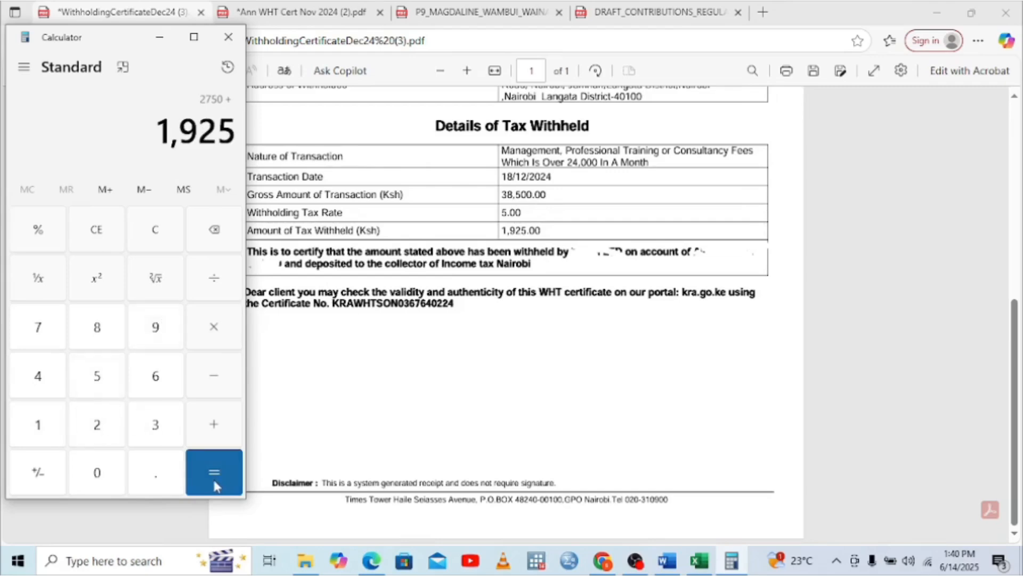
left_click(215, 483)
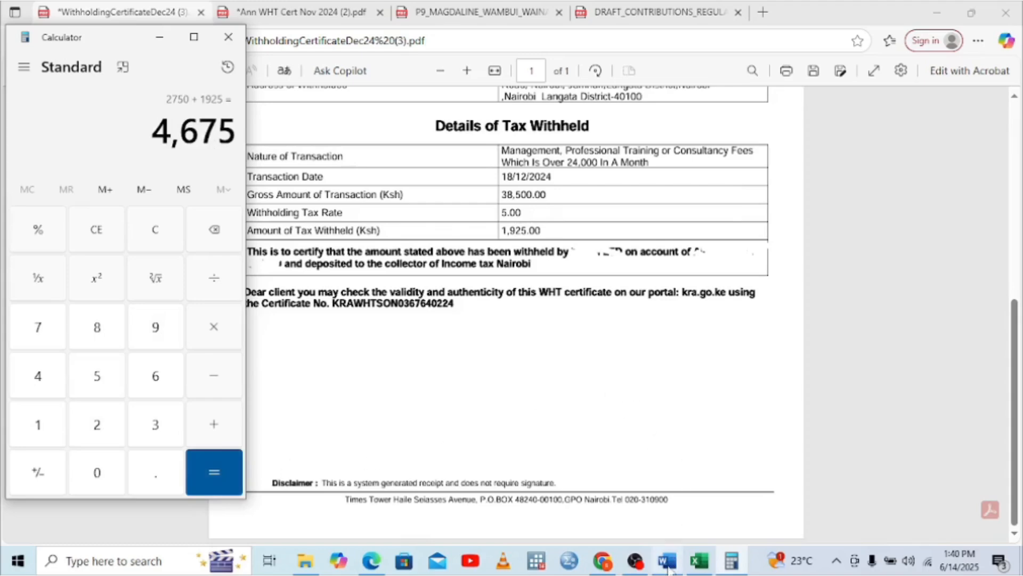
mouse_move(668, 566)
left_click(671, 506)
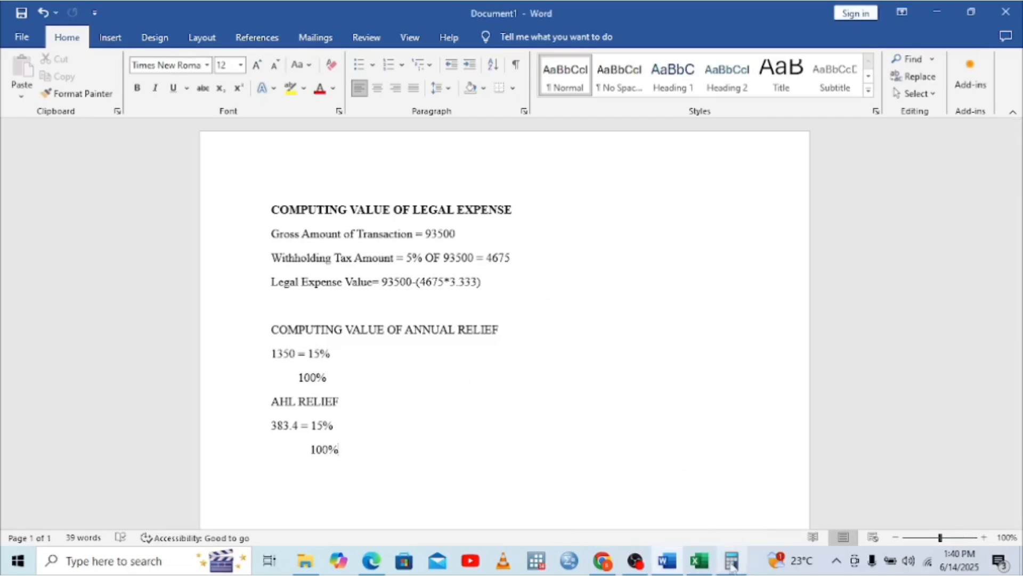
Back in Excel, validate the return sheets from T_Tax_Computation, with tax due at -543.80
left_click(699, 560)
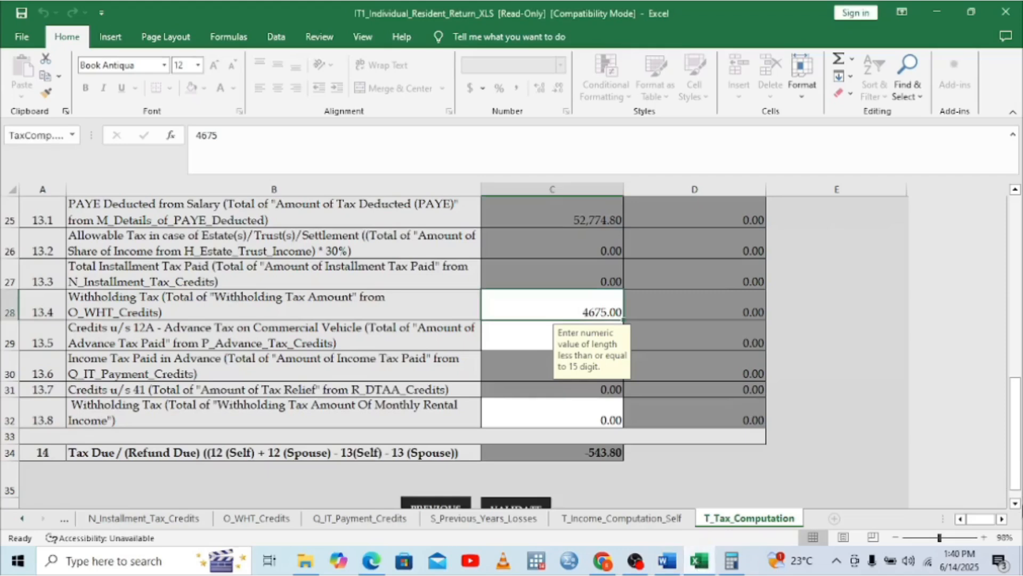
left_click(1015, 503)
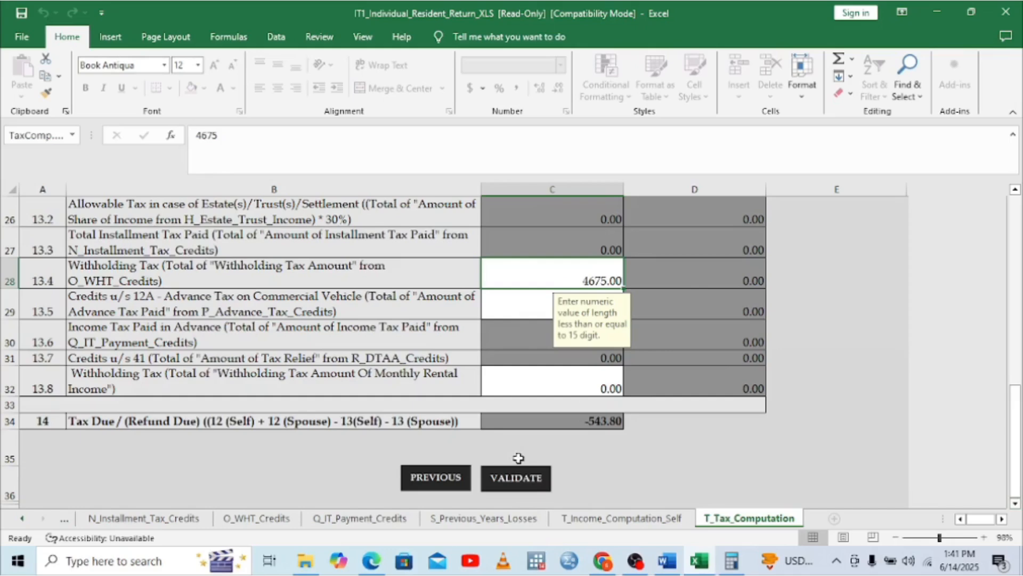
left_click(517, 475)
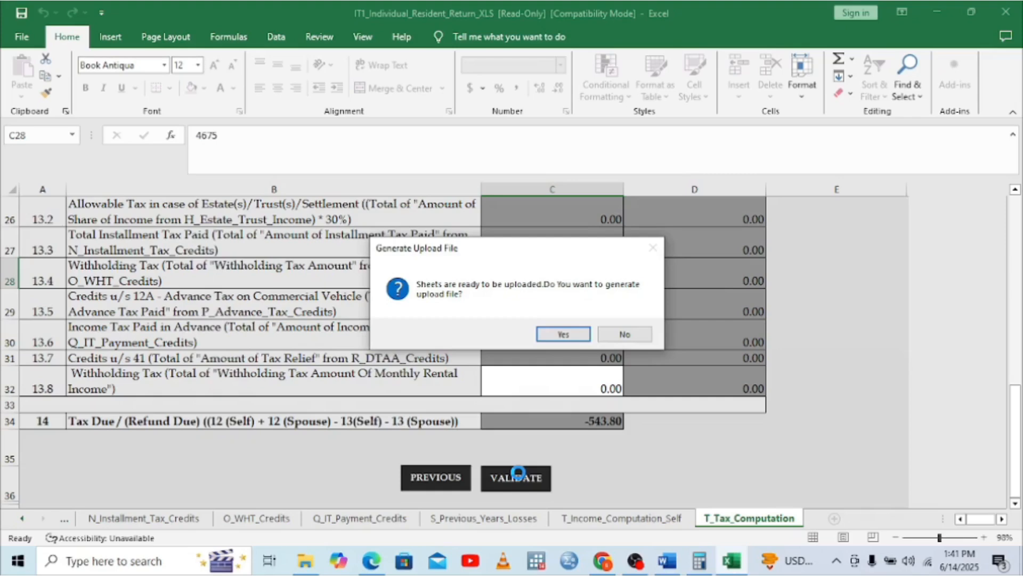
Generate the return's upload zip into Documents and acknowledge the file location message
left_click(557, 335)
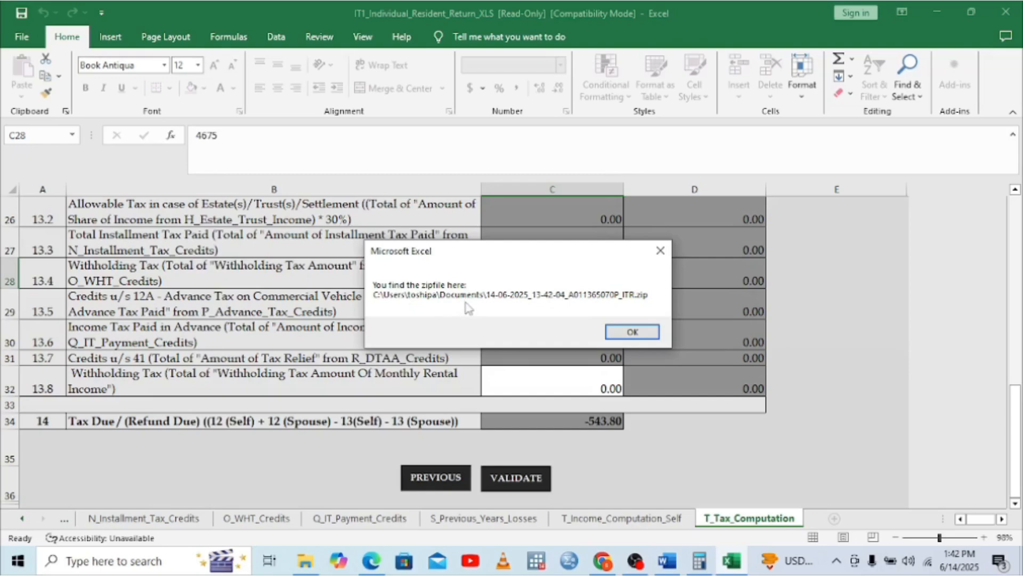
left_click(623, 333)
Go to the iTax file return page in the web browser
left_click(603, 561)
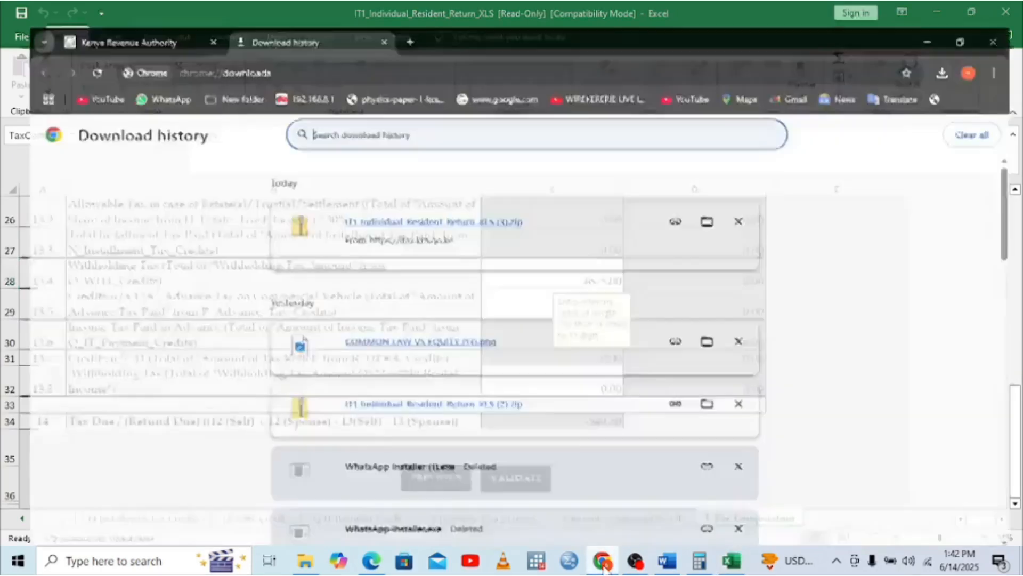
left_click(153, 7)
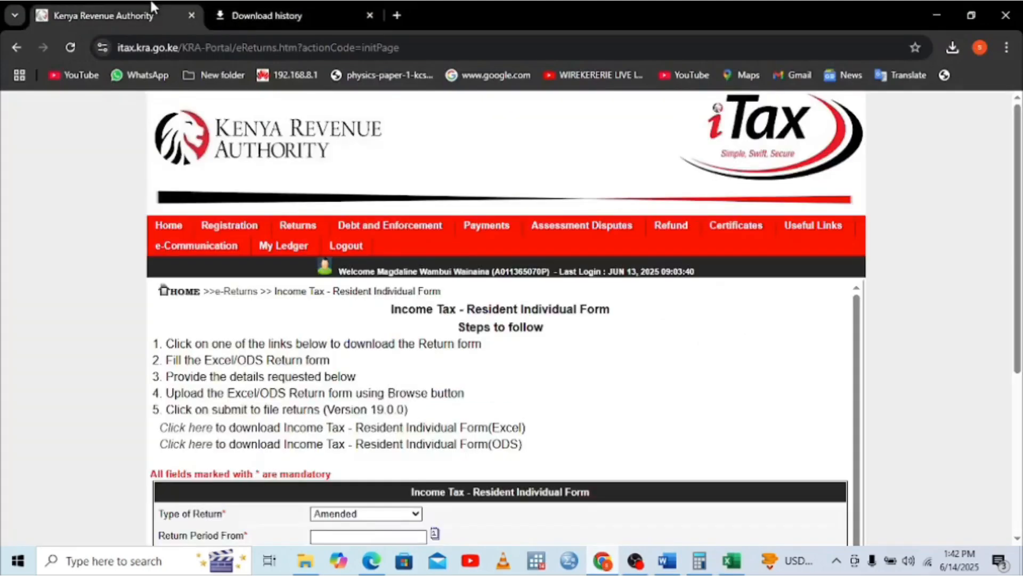
mouse_move(300, 227)
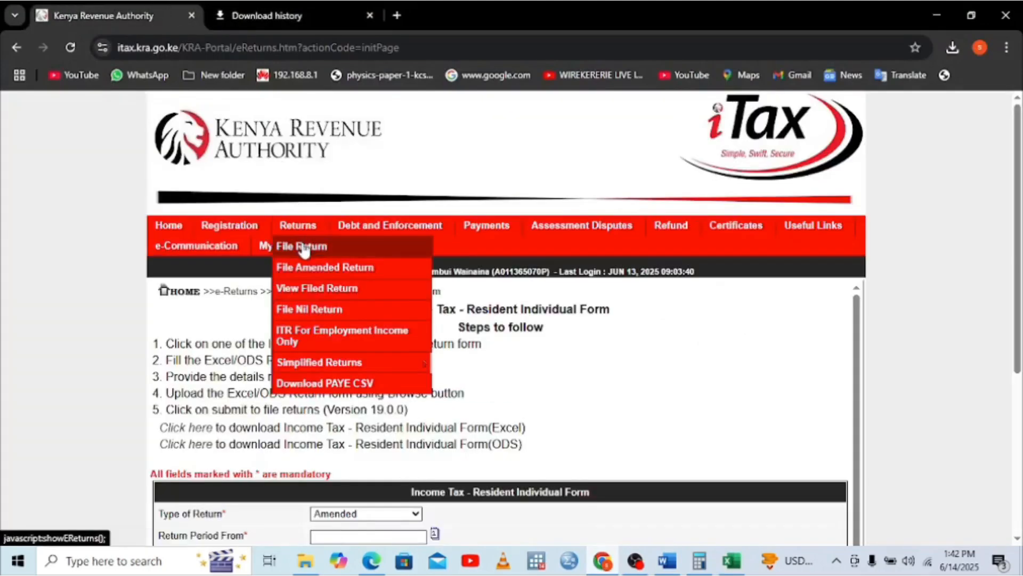
left_click(299, 247)
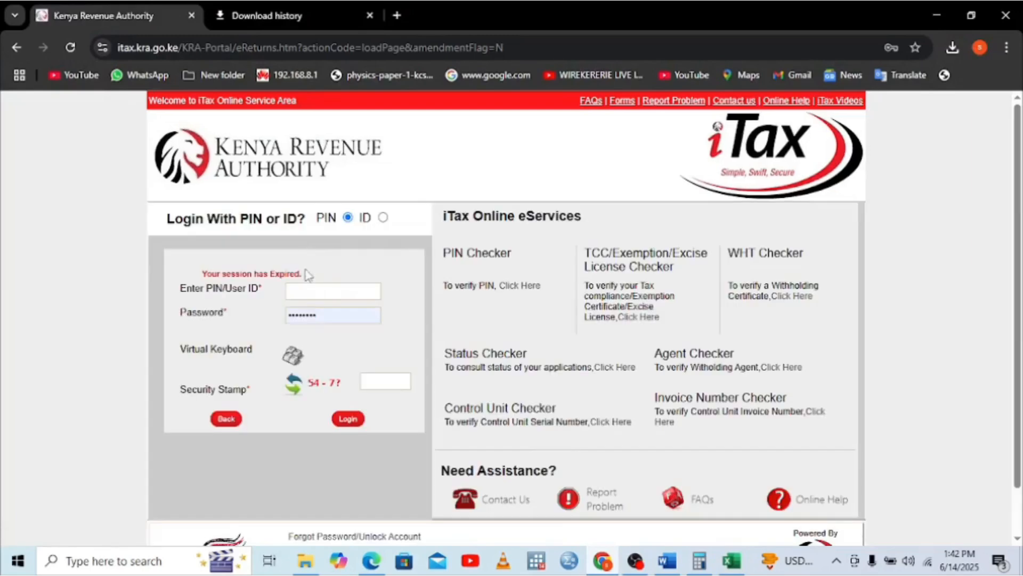
Log back into iTax, answering the security stamp sum with 18
left_click(313, 288)
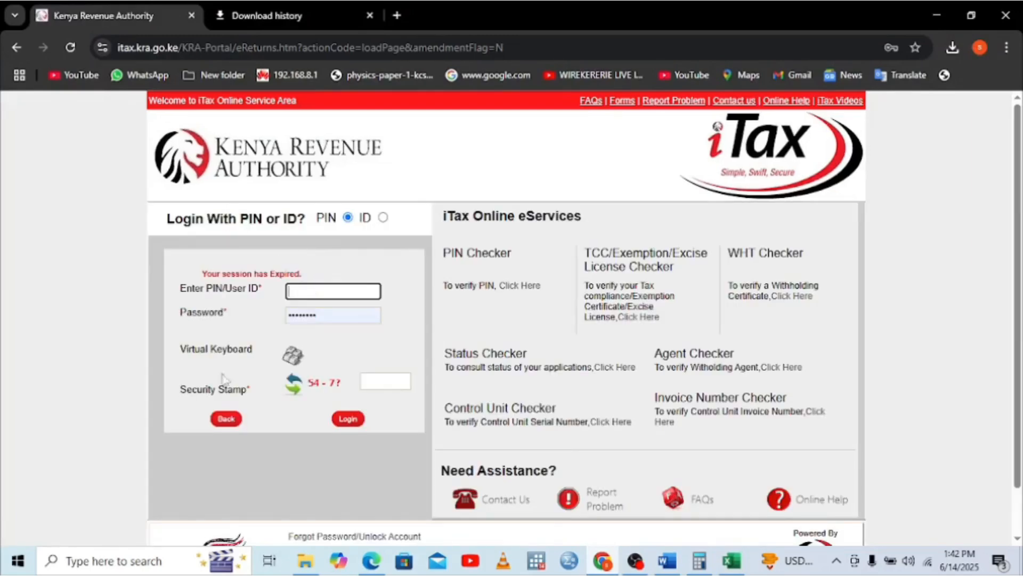
left_click(237, 424)
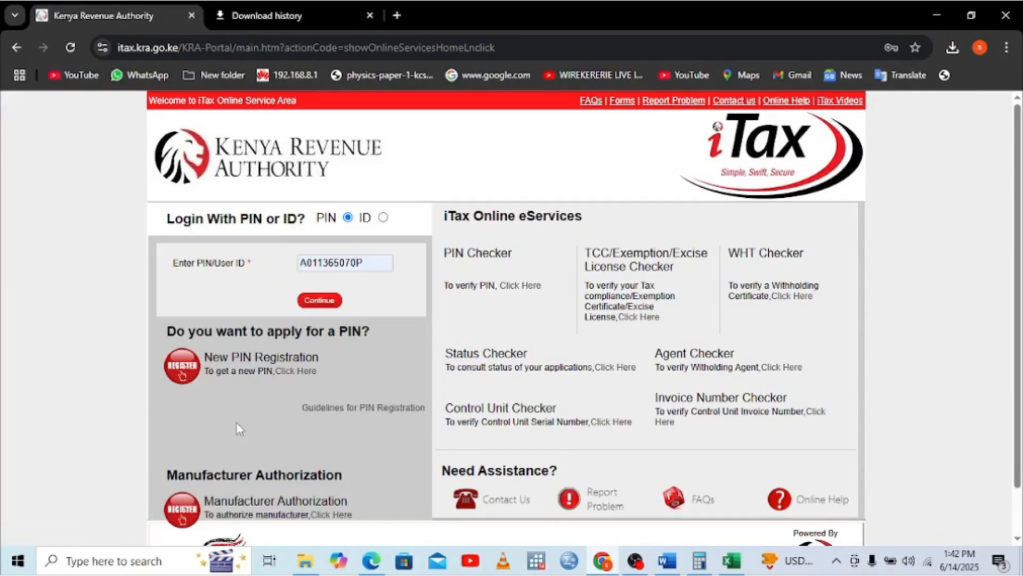
left_click(316, 301)
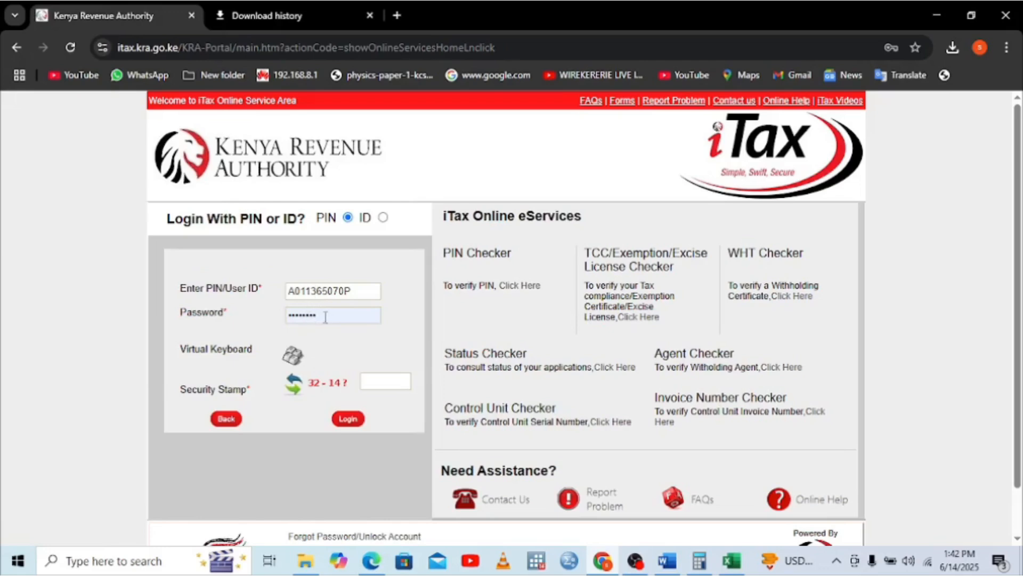
left_click(389, 382)
type("18")
left_click(348, 418)
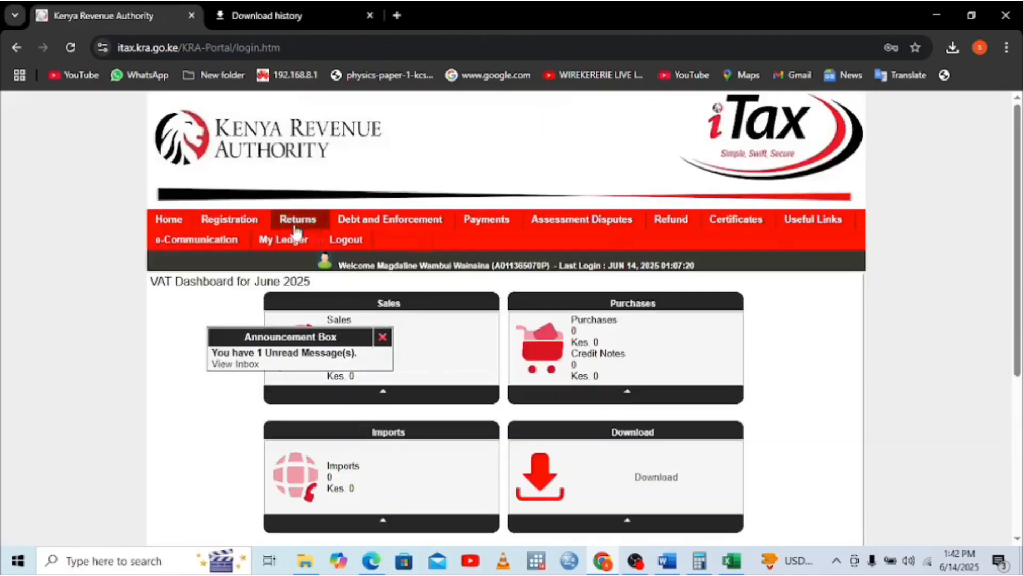
Start a return for the Income Tax - Resident Individual obligation, past the filing-period notice
mouse_move(297, 224)
left_click(308, 243)
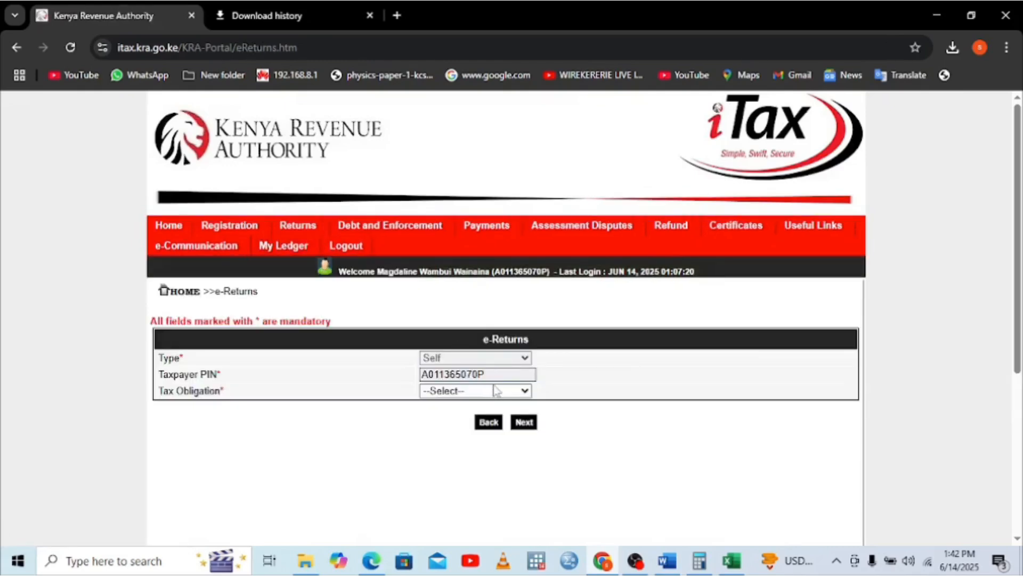
left_click(496, 391)
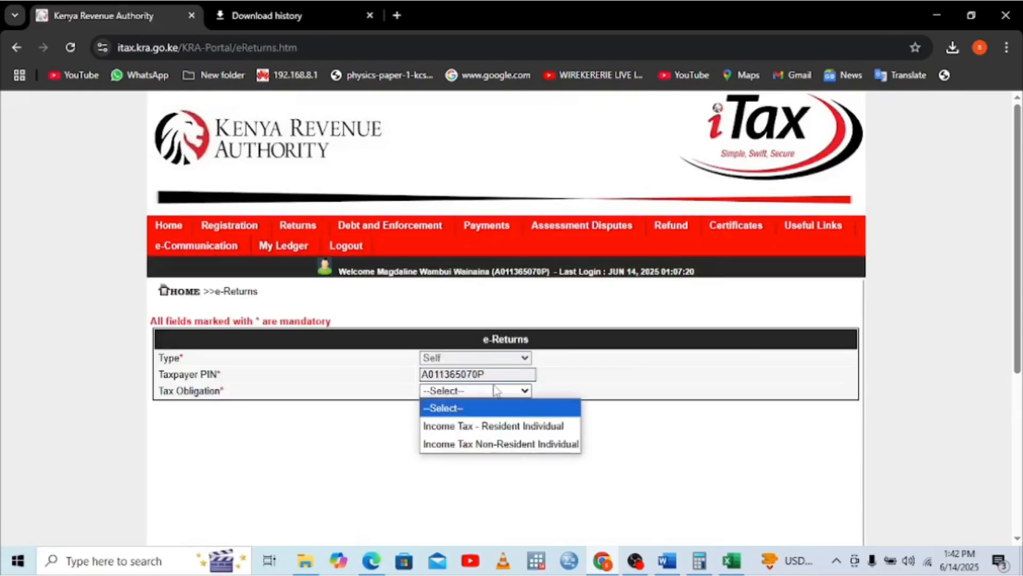
left_click(493, 426)
left_click(524, 423)
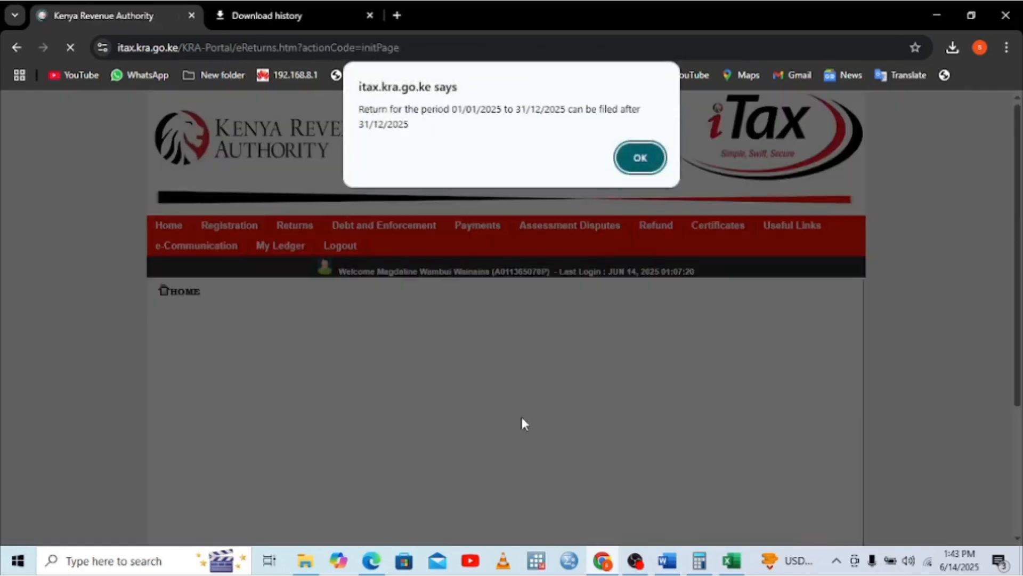
left_click(640, 159)
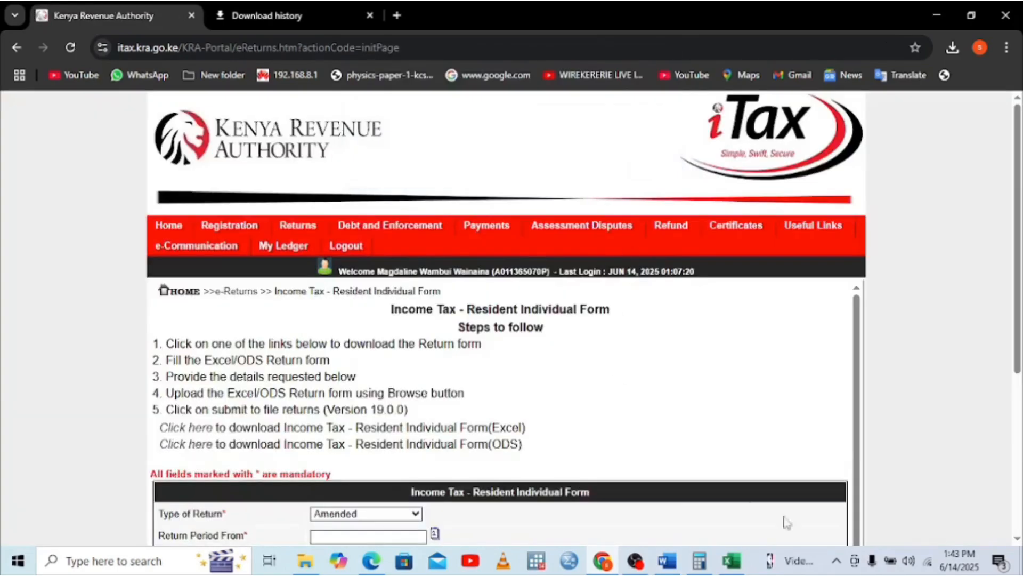
Set the return period start date to 01/01/2024
scroll(619, 472, "down", 2)
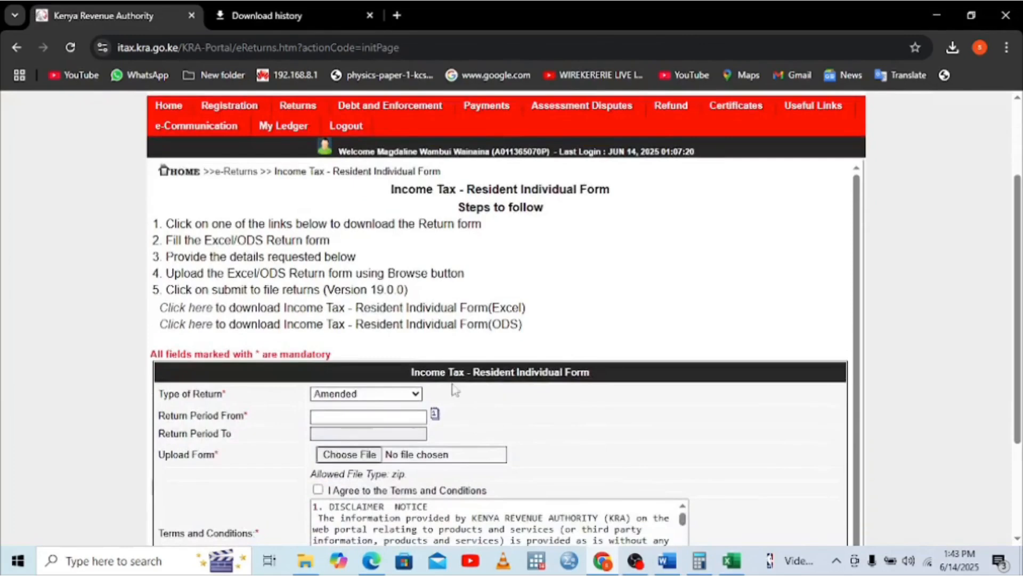
left_click(373, 421)
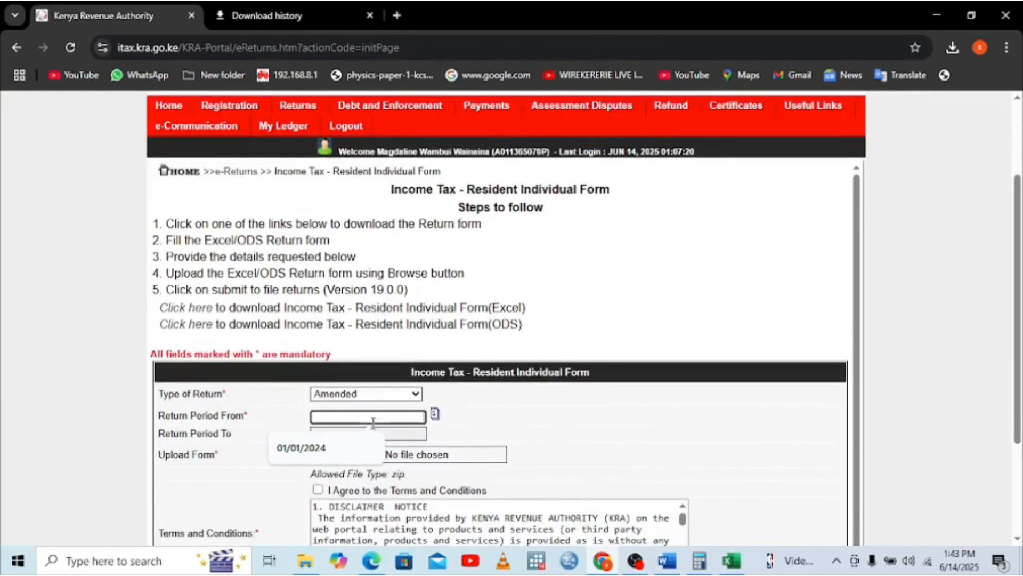
left_click(317, 450)
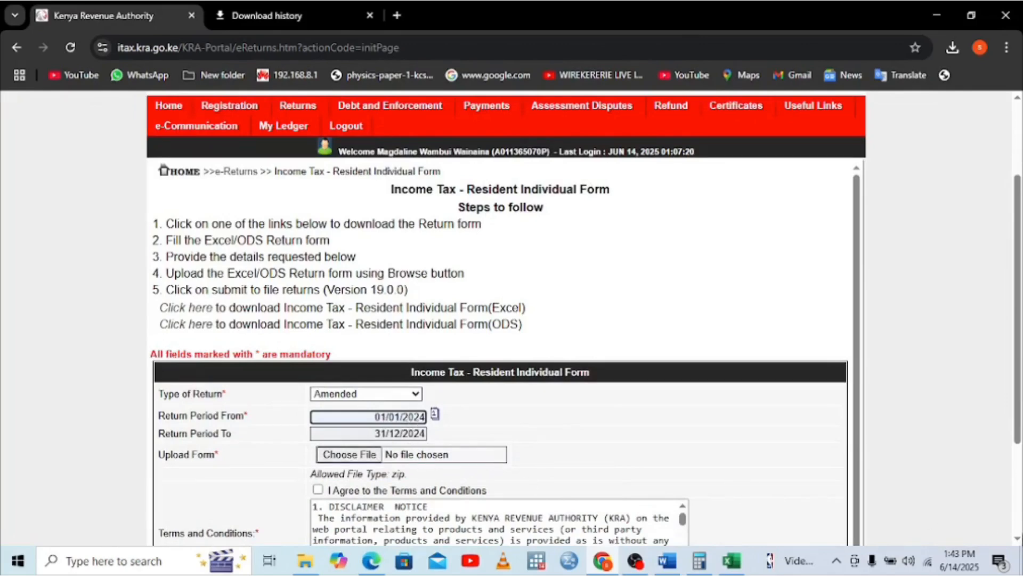
scroll(523, 485, "down", 1)
Attach the 14-06-2025_13-42-04 ITR zip from Documents to the return's upload field
left_click(349, 424)
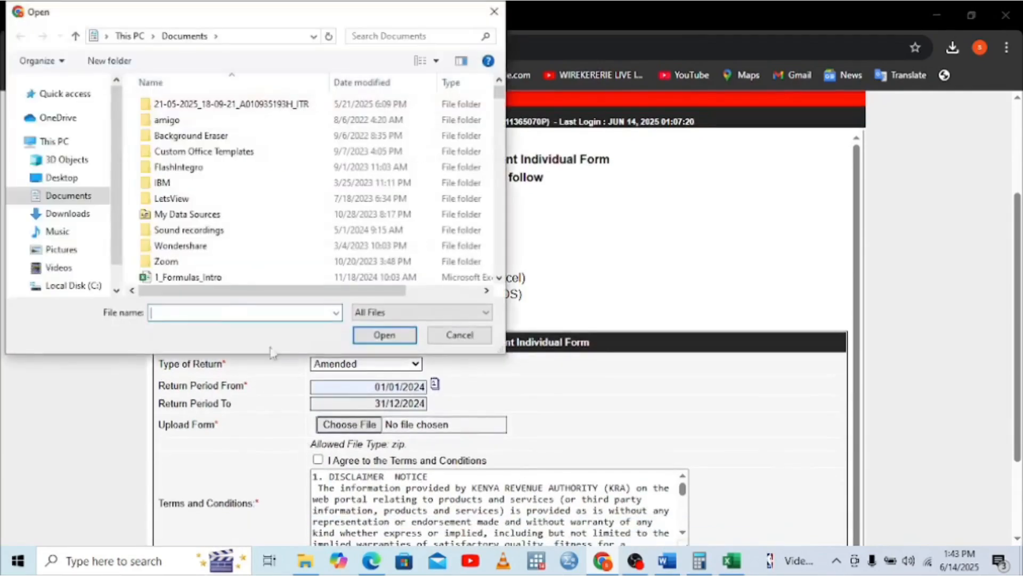
left_click(62, 197)
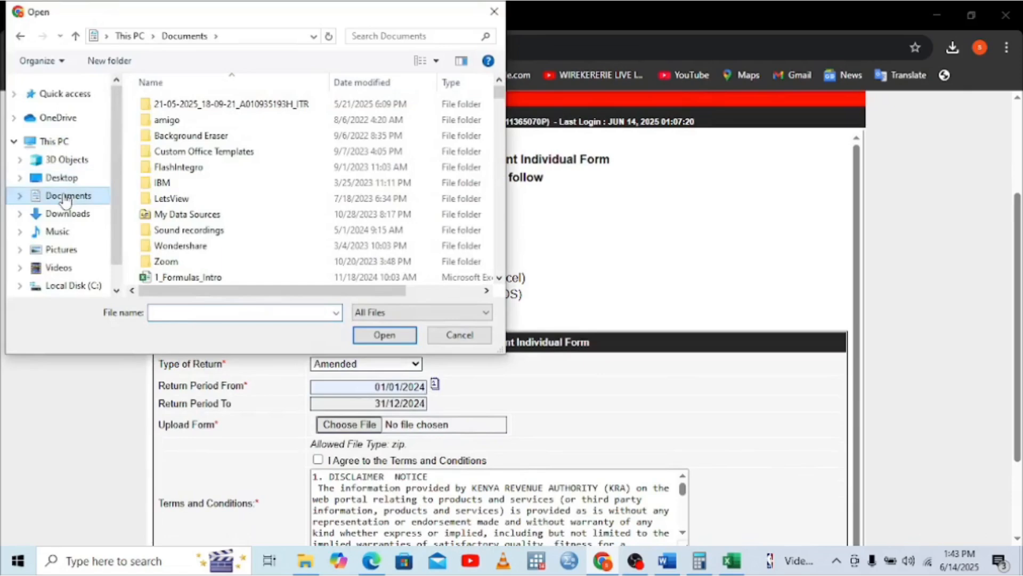
left_click(498, 277)
left_click(498, 277)
left_click(499, 277)
left_click(499, 277)
left_click(499, 277)
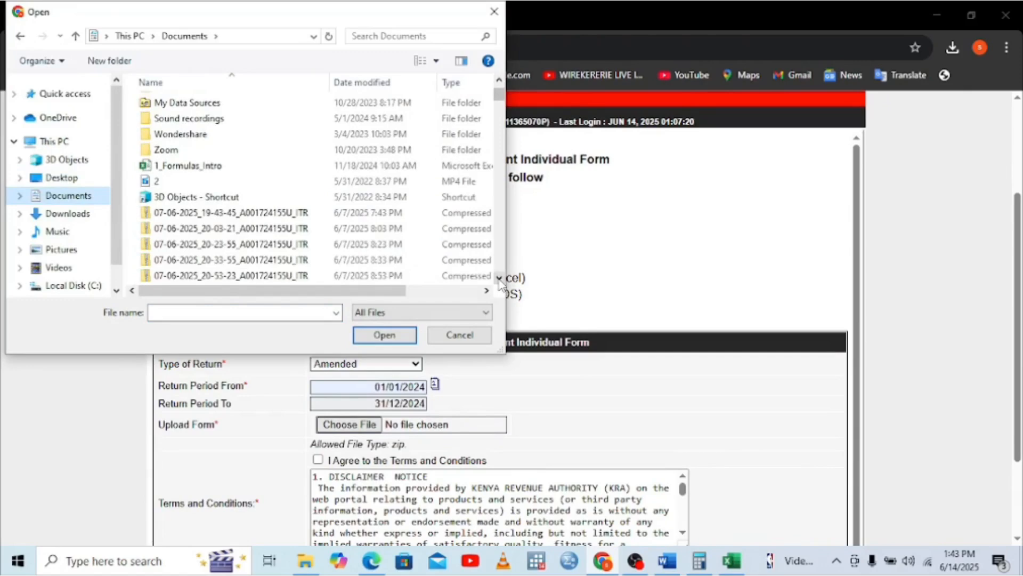
left_click(499, 277)
left_click(499, 277)
left_click(499, 277)
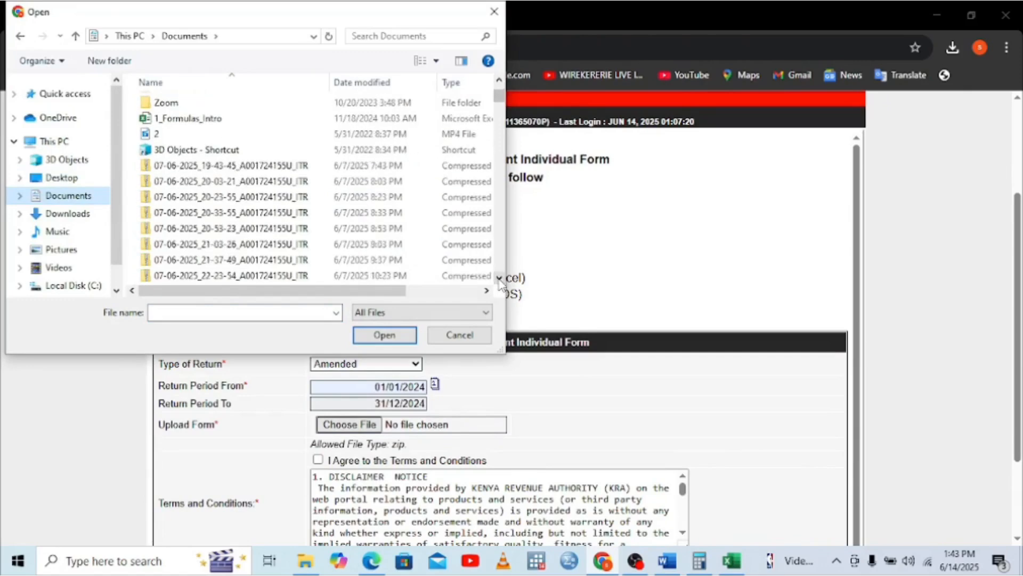
left_click_drag(499, 281, 499, 281)
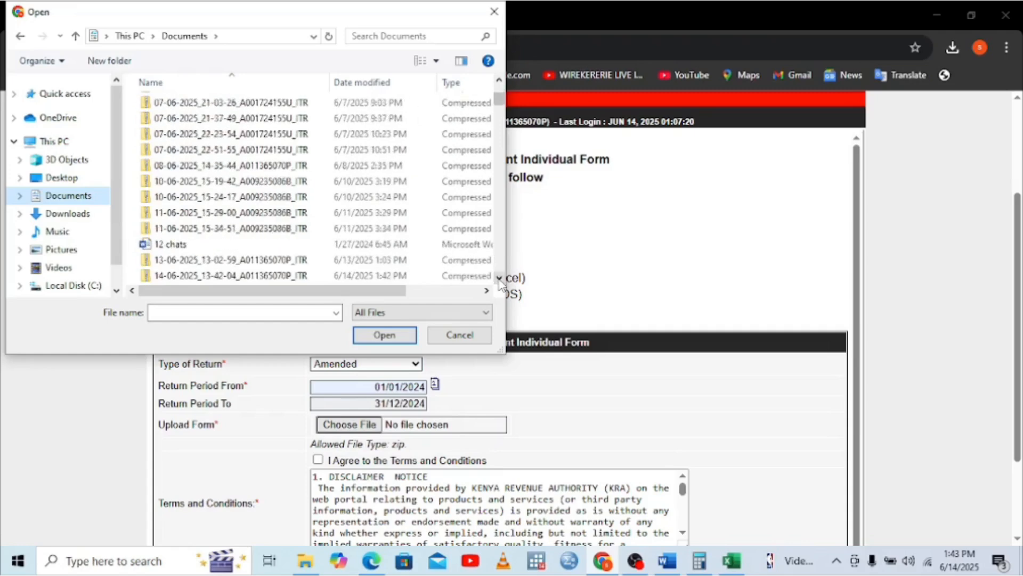
left_click(499, 277)
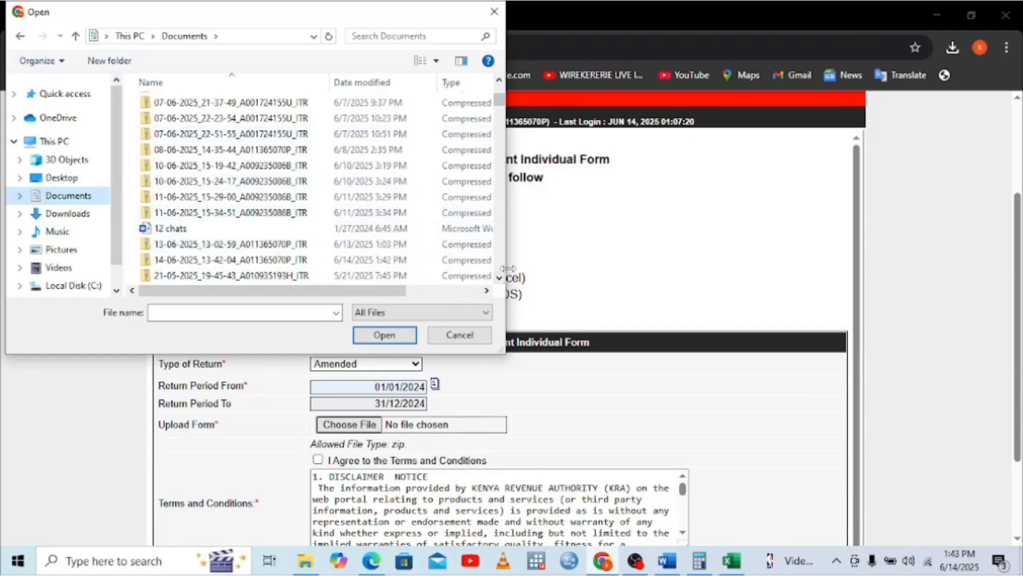
double_click(342, 265)
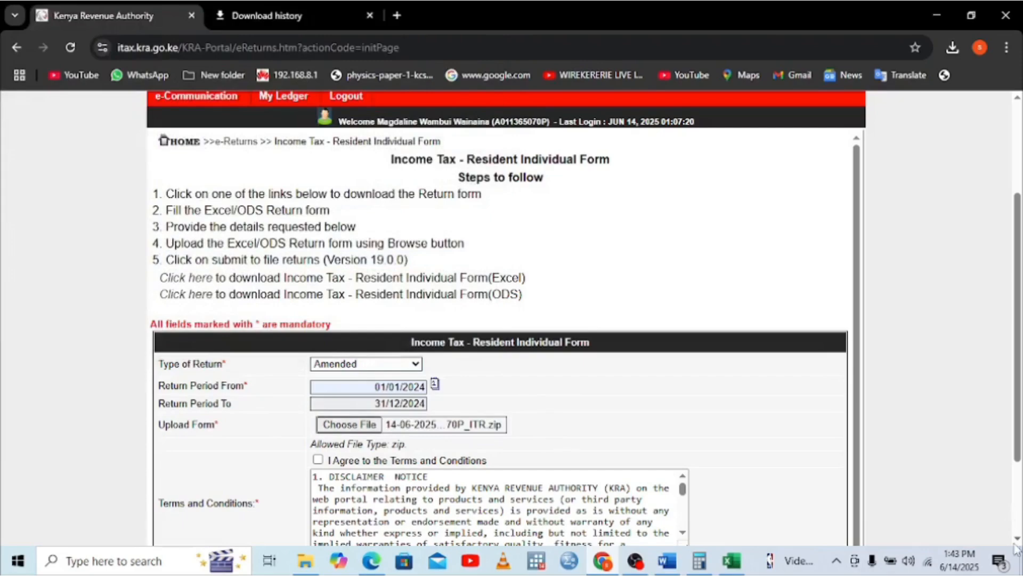
scroll(1017, 538, "down", 2)
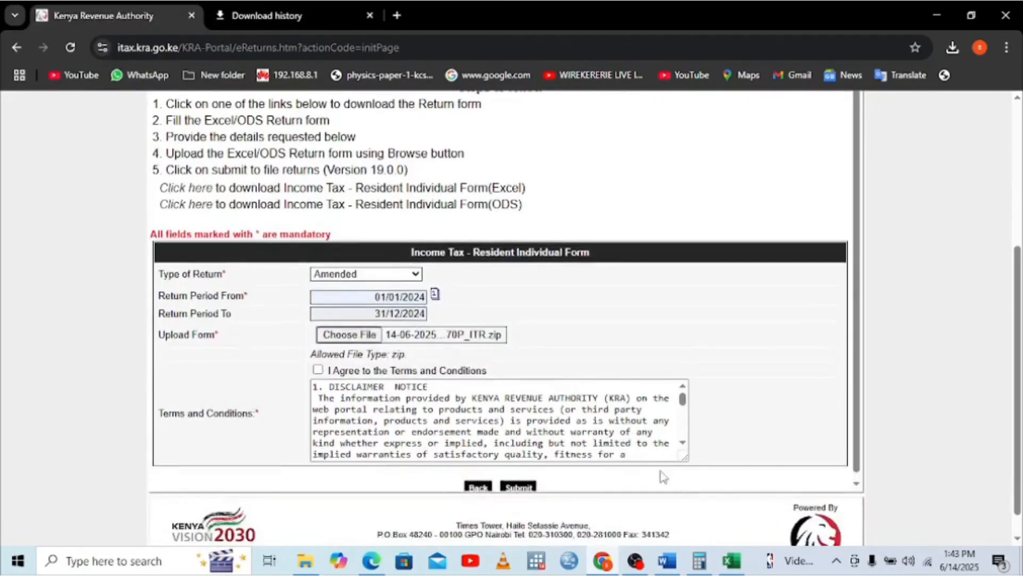
Agree to the terms and submit the amended return, dismissing the missing supporting-document alert
left_click(857, 484)
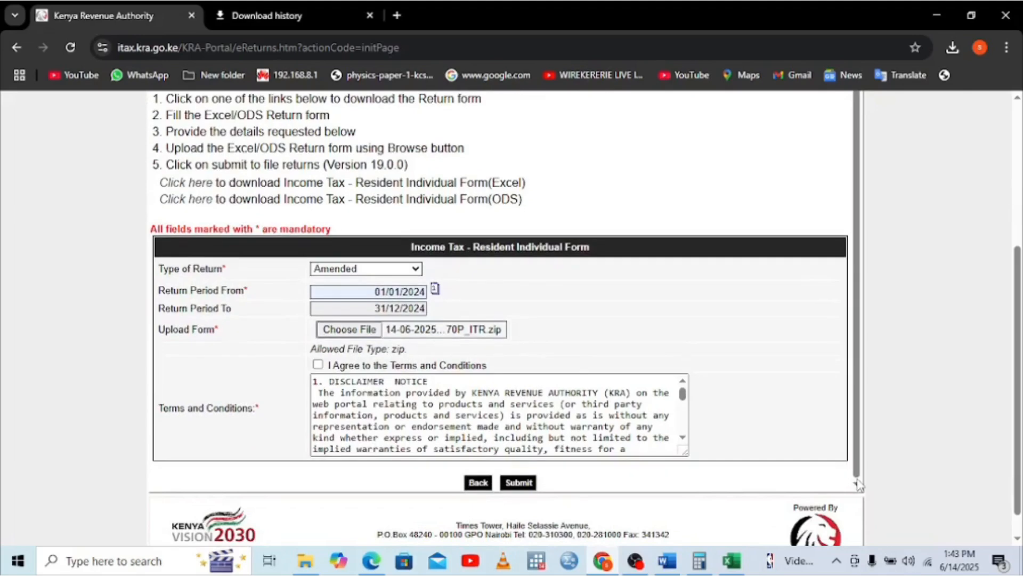
left_click(317, 365)
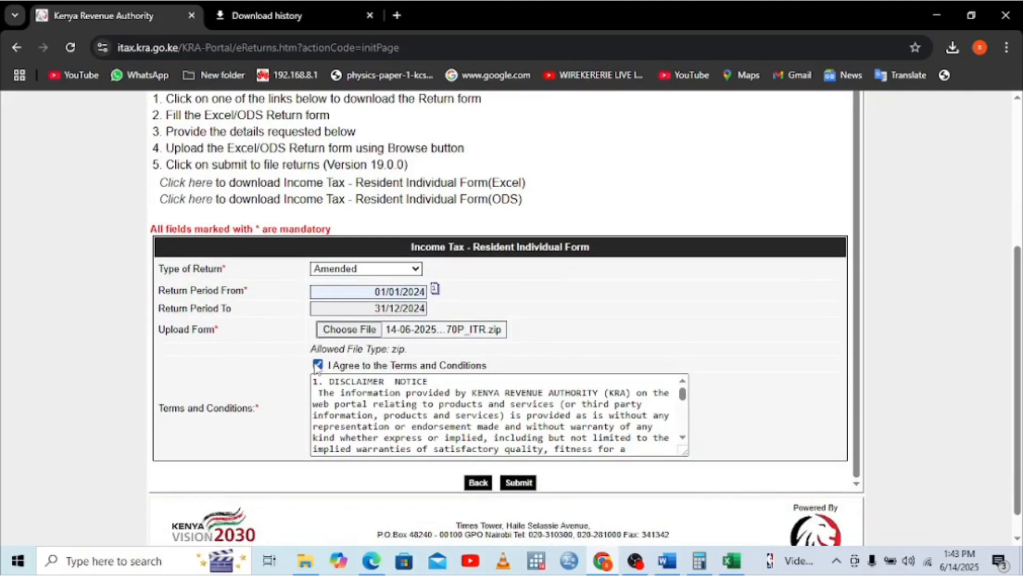
left_click(520, 485)
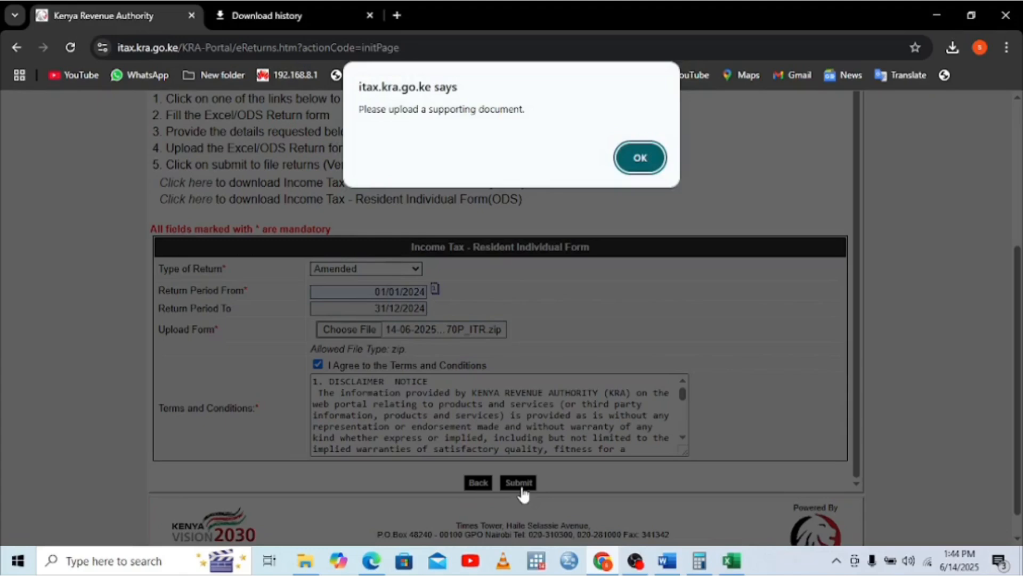
left_click(644, 163)
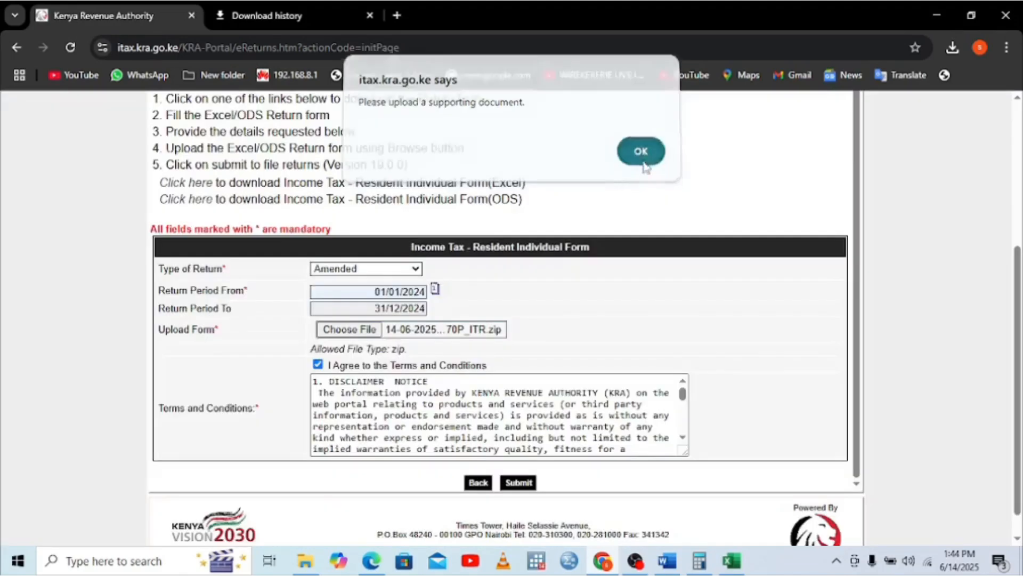
left_click_drag(1020, 296, 1022, 152)
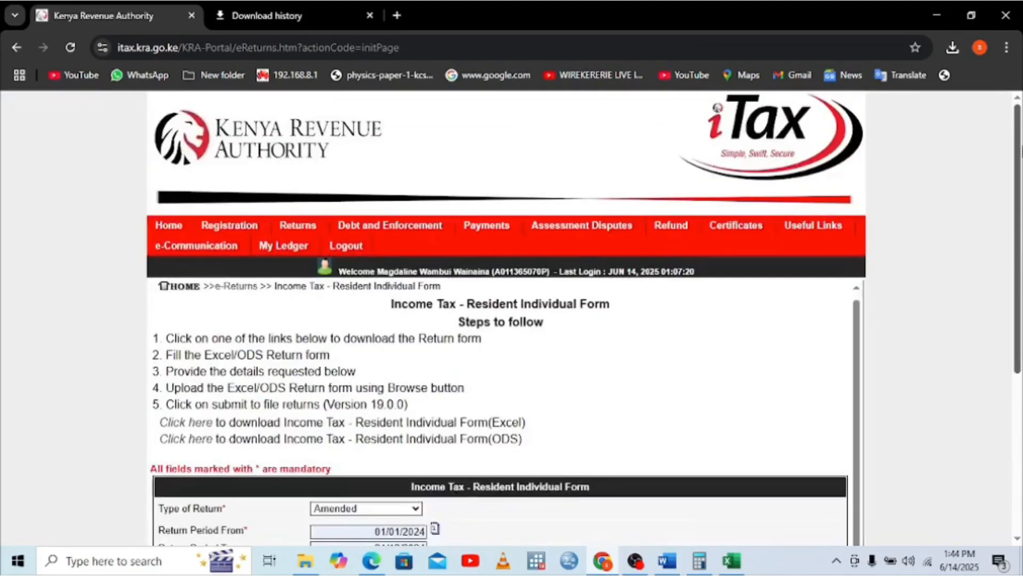
mouse_move(299, 232)
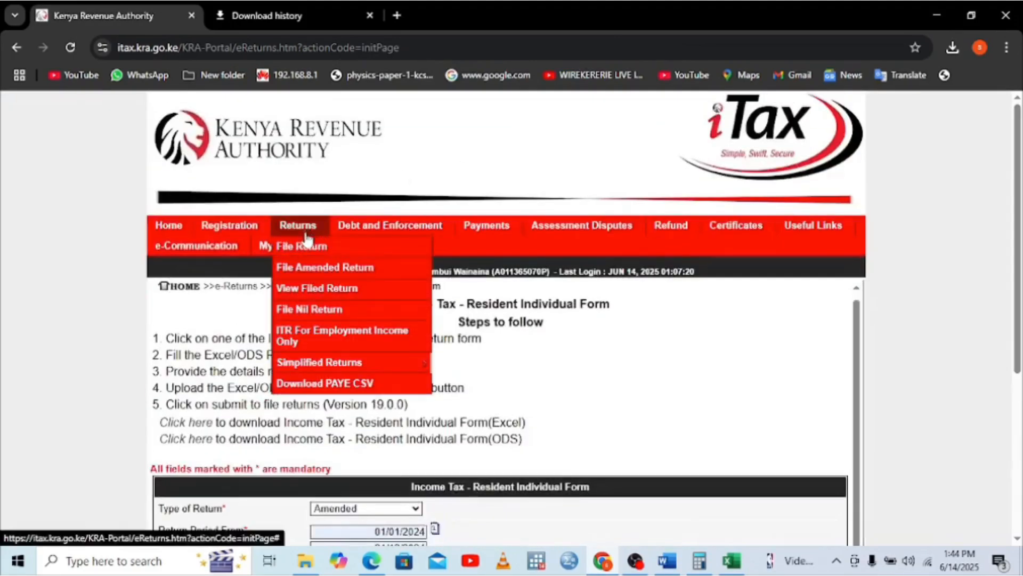
Open View Filed Return and consult the list of 8 filed Resident Individual returns
left_click(304, 269)
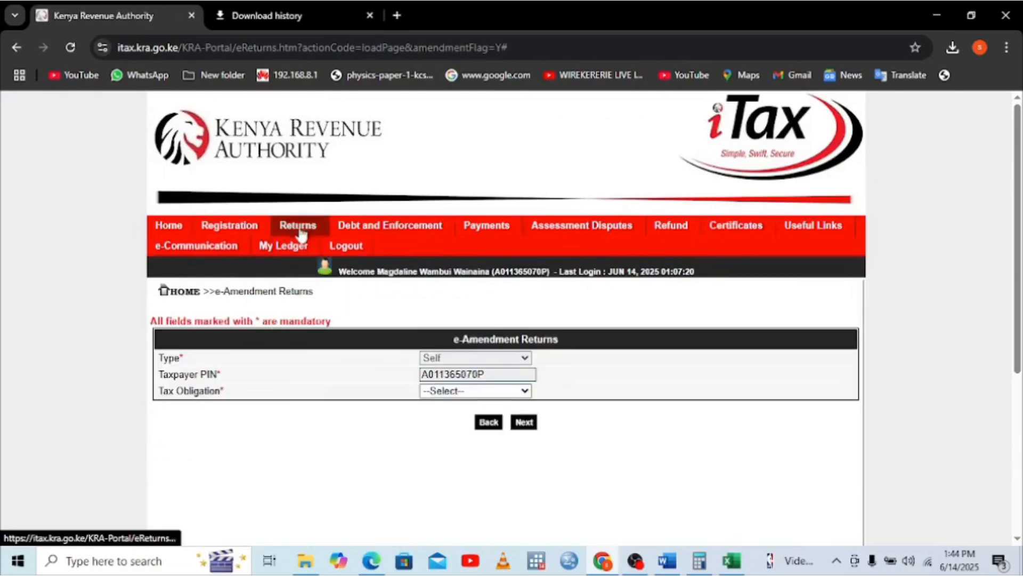
mouse_move(301, 234)
left_click(324, 286)
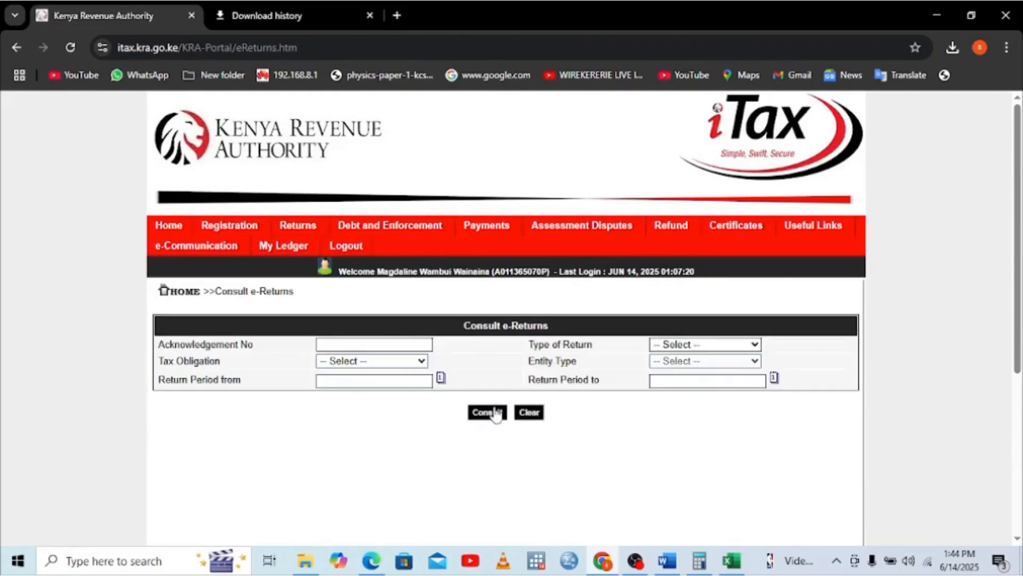
left_click(496, 413)
left_click(586, 136)
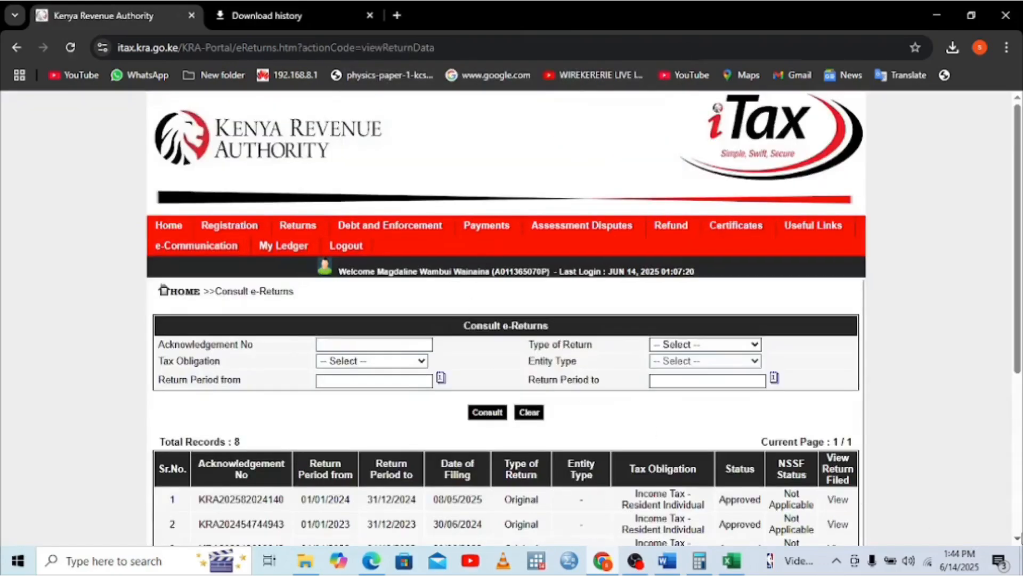
scroll(349, 415, "down", 2)
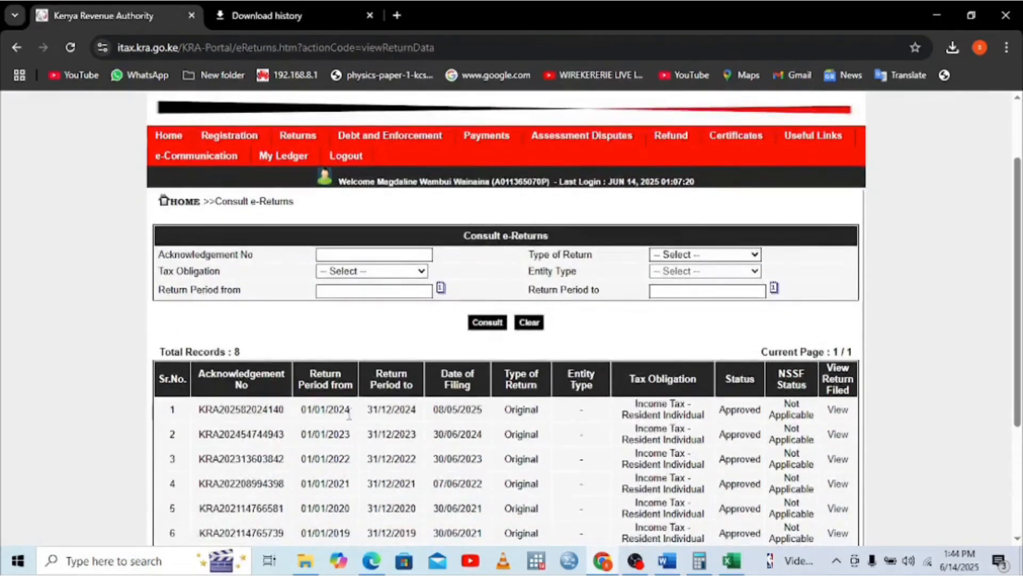